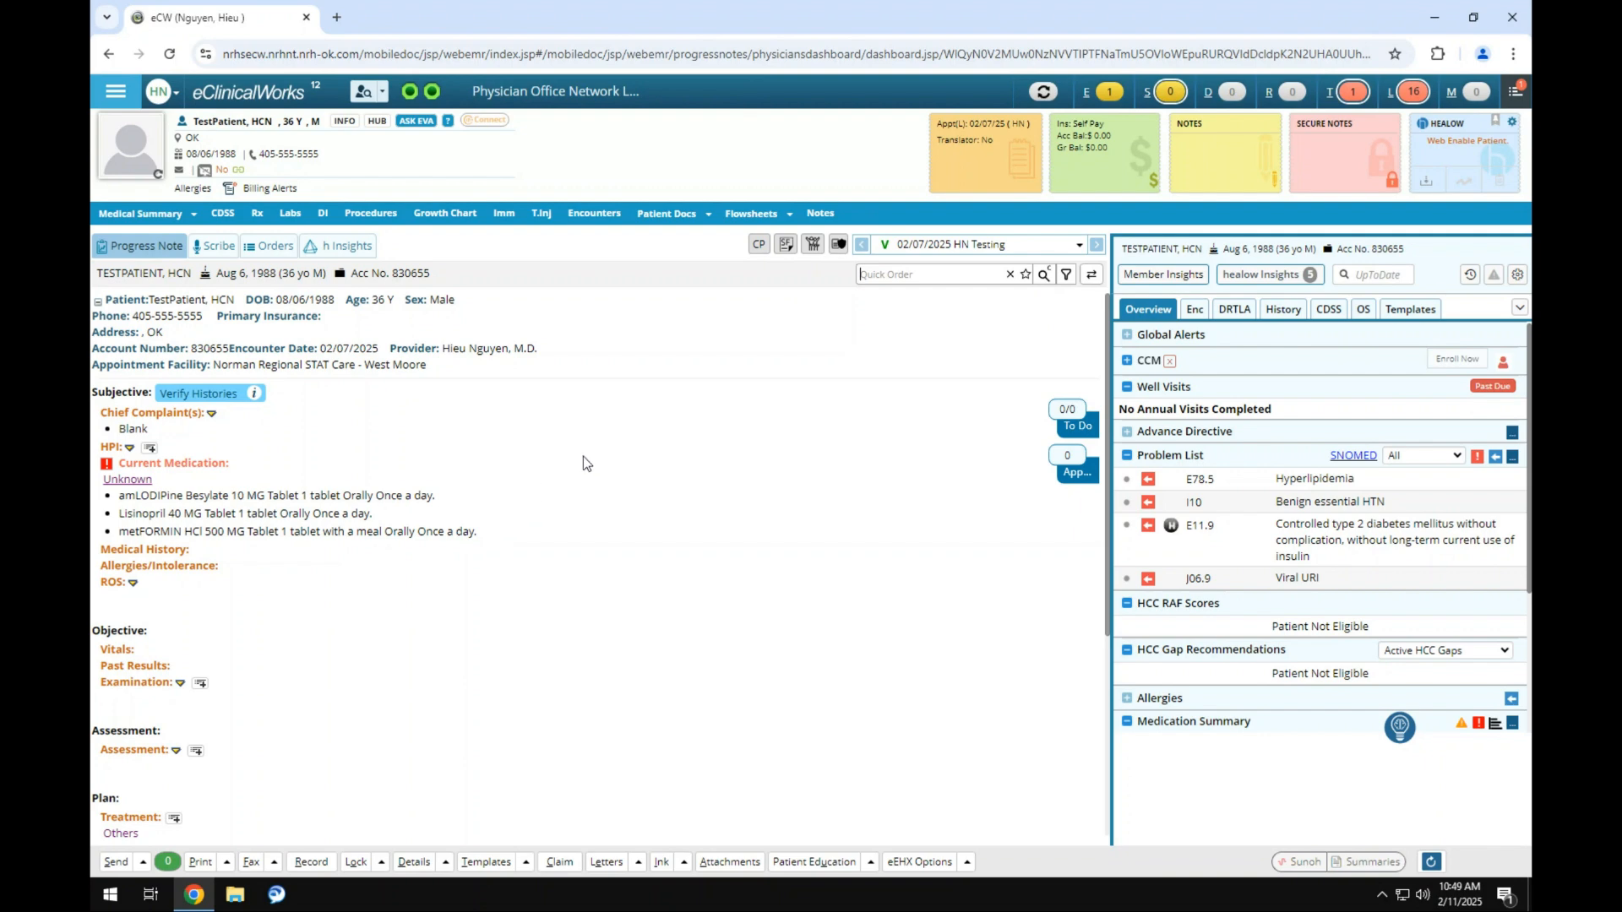
Step: Review the progress note's plan section and the visit's order list, and return to the note
scroll(672, 517, down, 2)
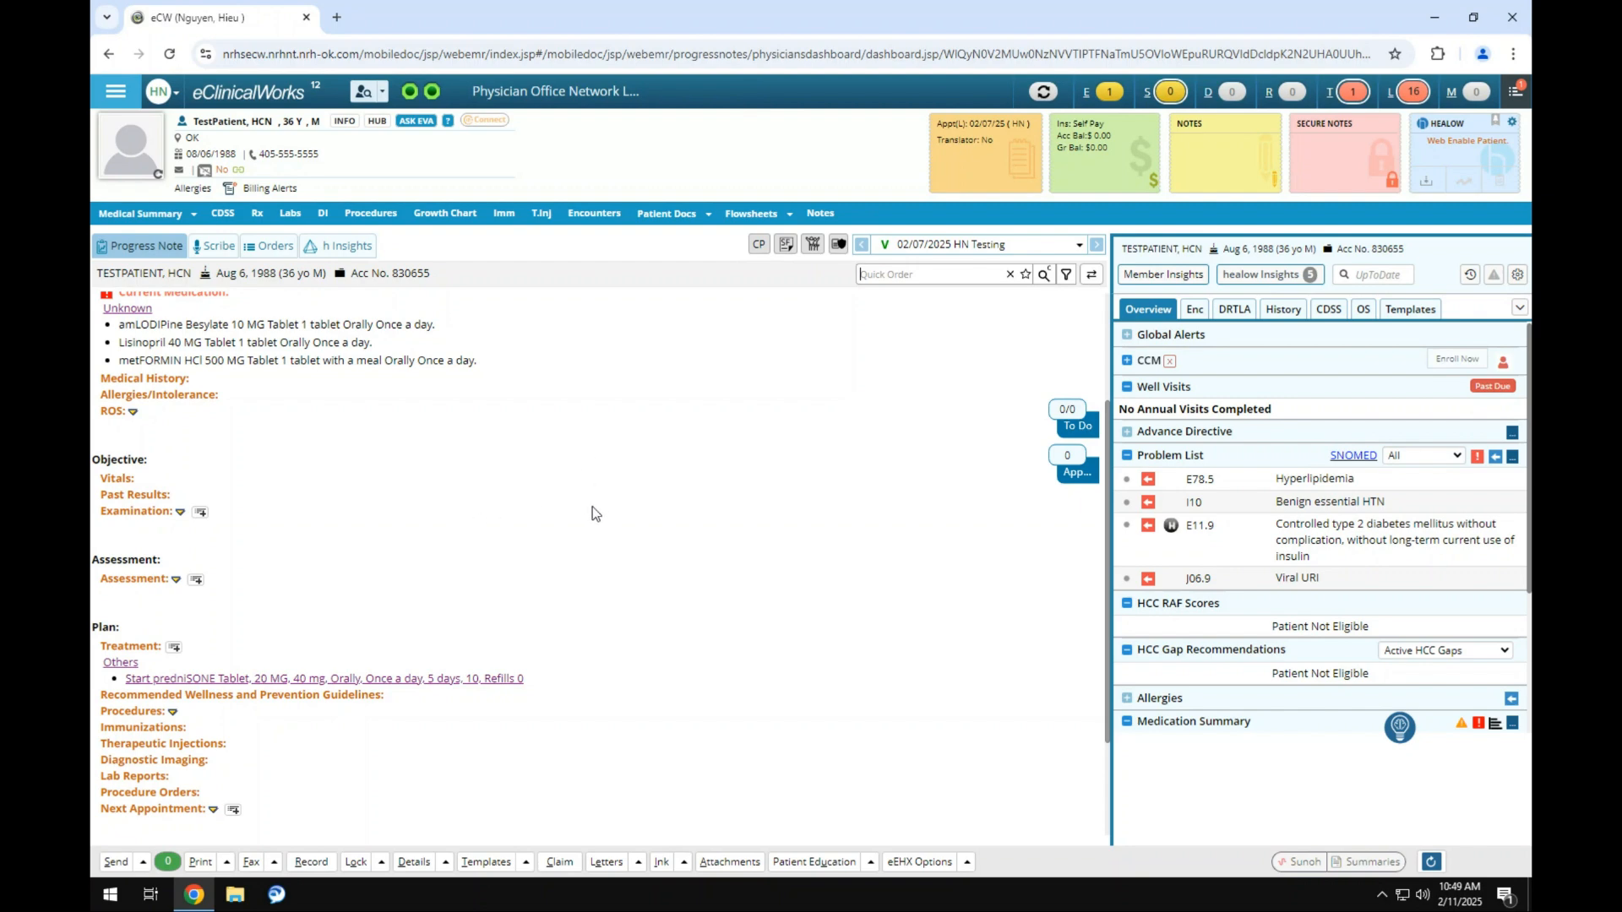
scroll(818, 581, up, 2)
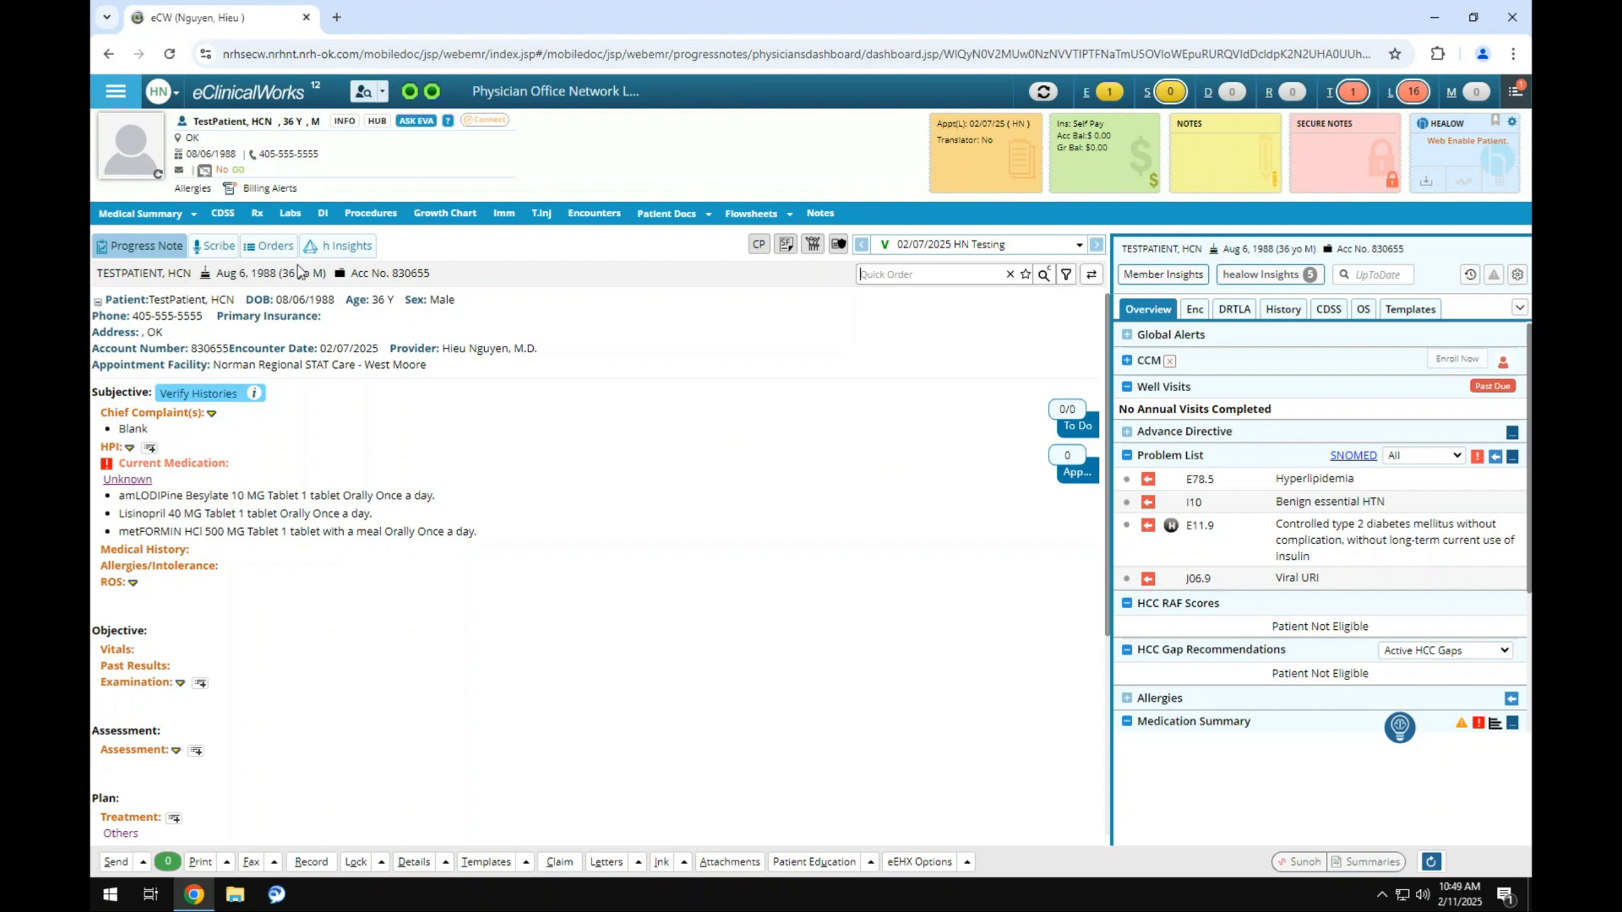
click(266, 245)
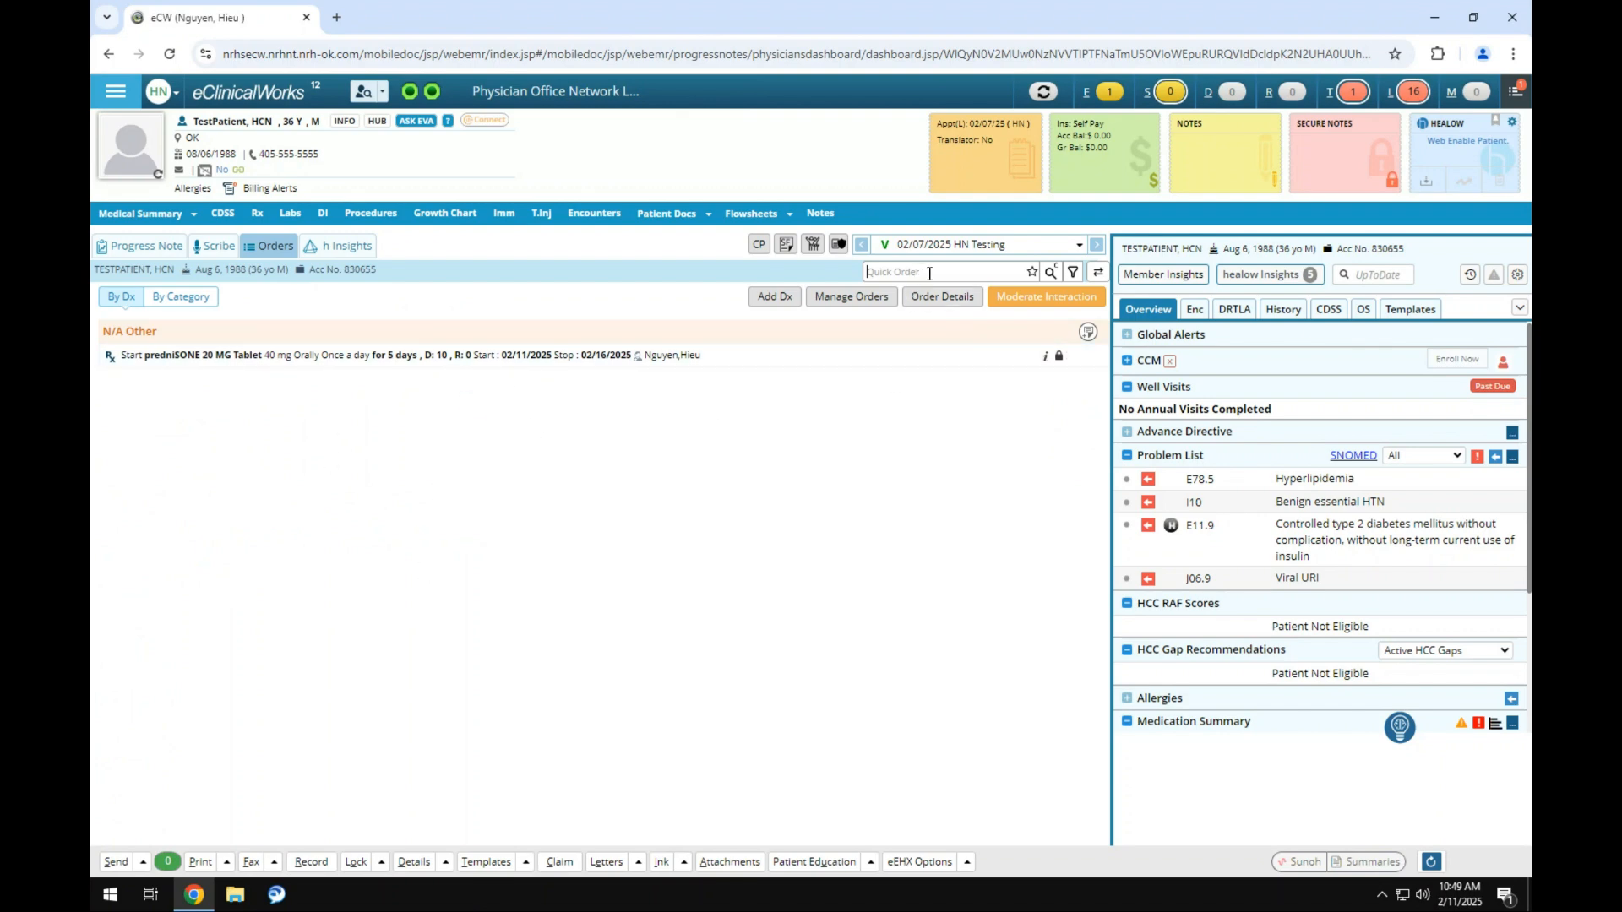
click(149, 245)
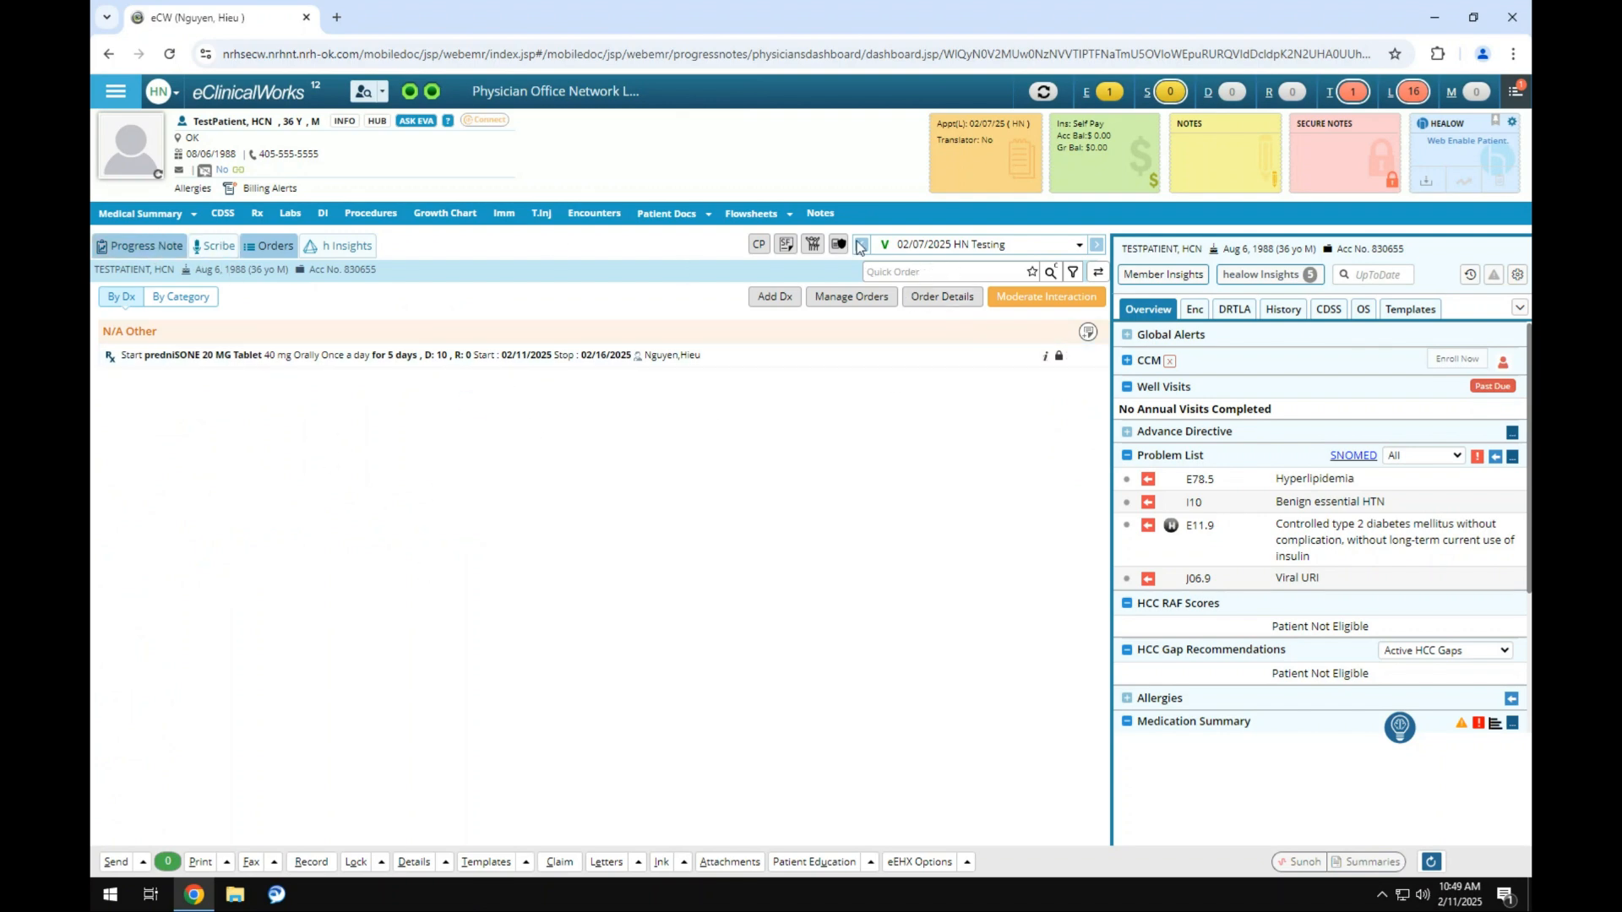
click(936, 272)
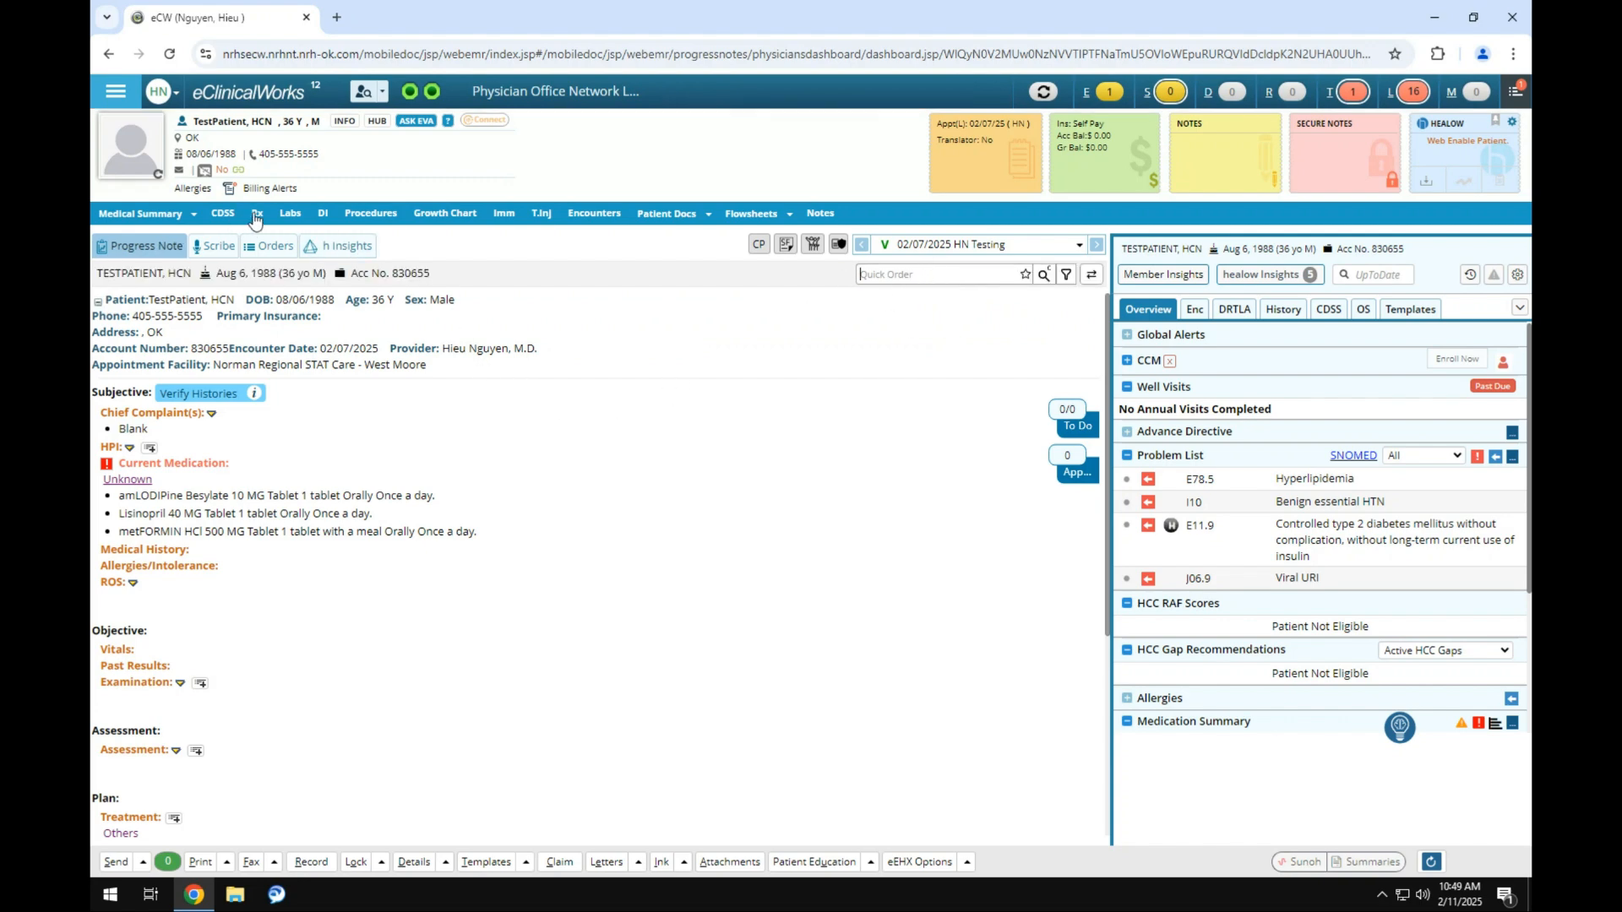
Step: View the patient's medication summary and the new-prescription form in the Treatment window, and close them without ordering
click(257, 216)
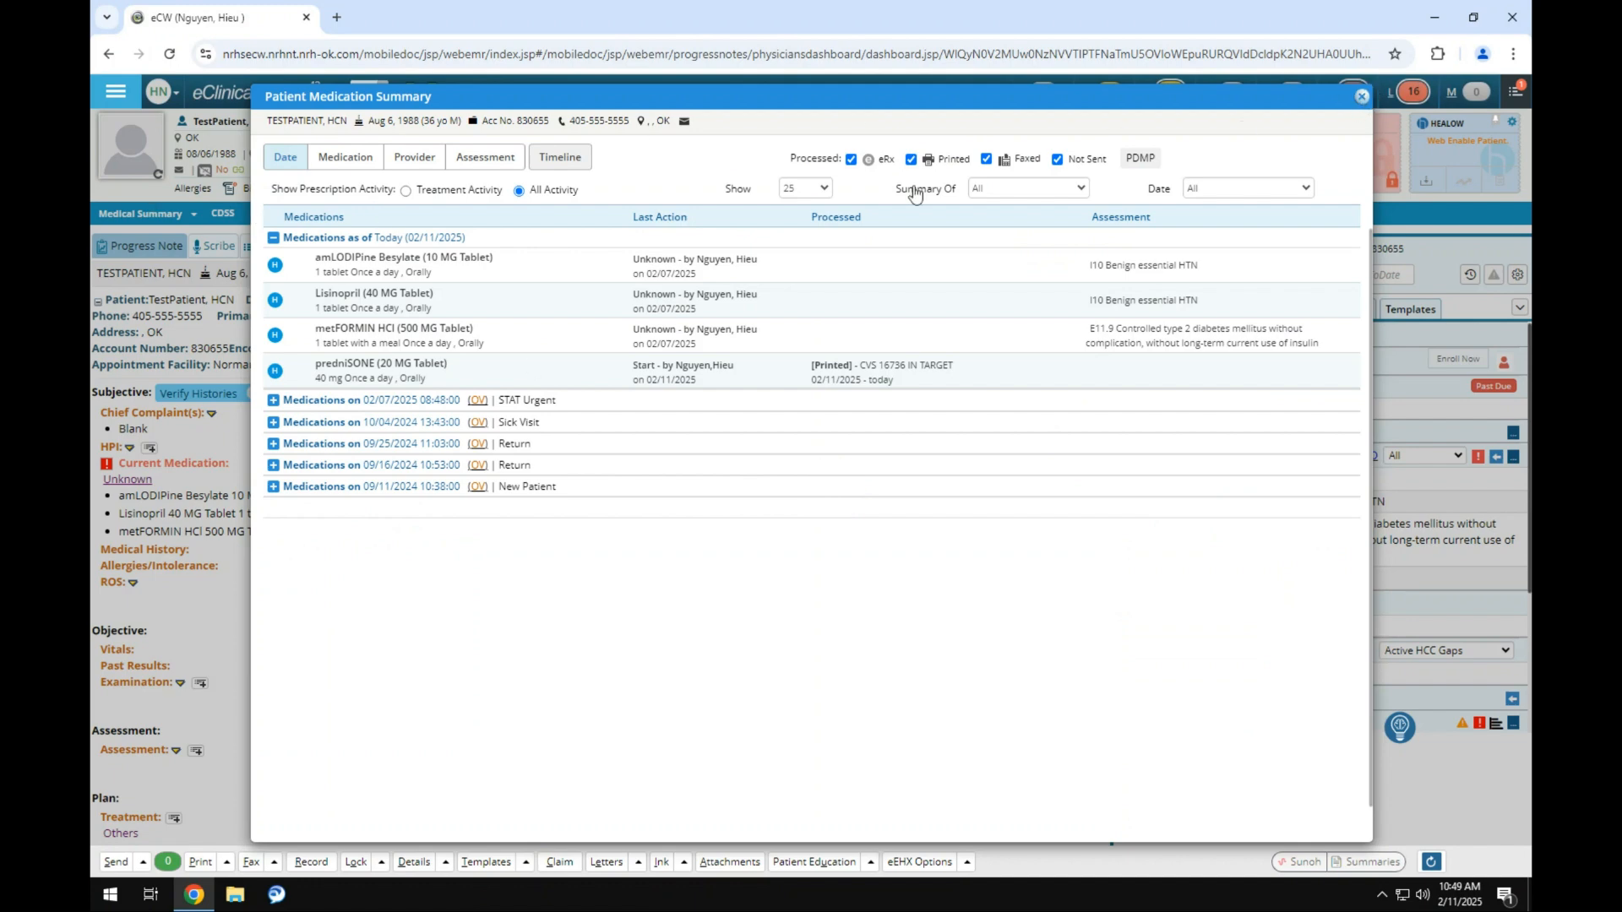
click(1361, 97)
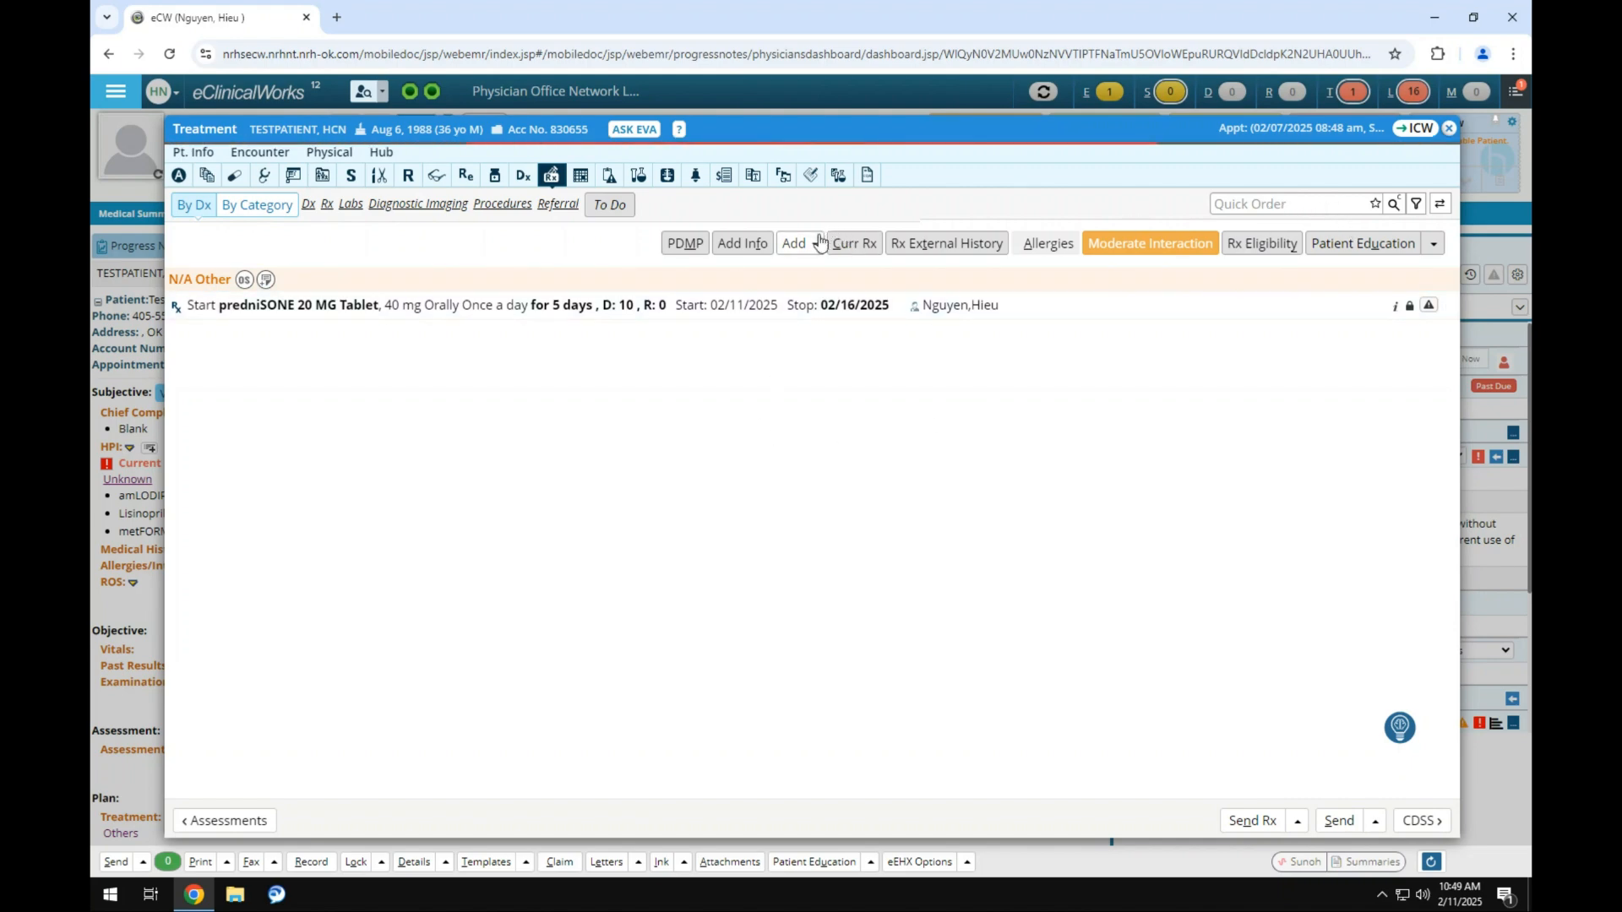
click(798, 243)
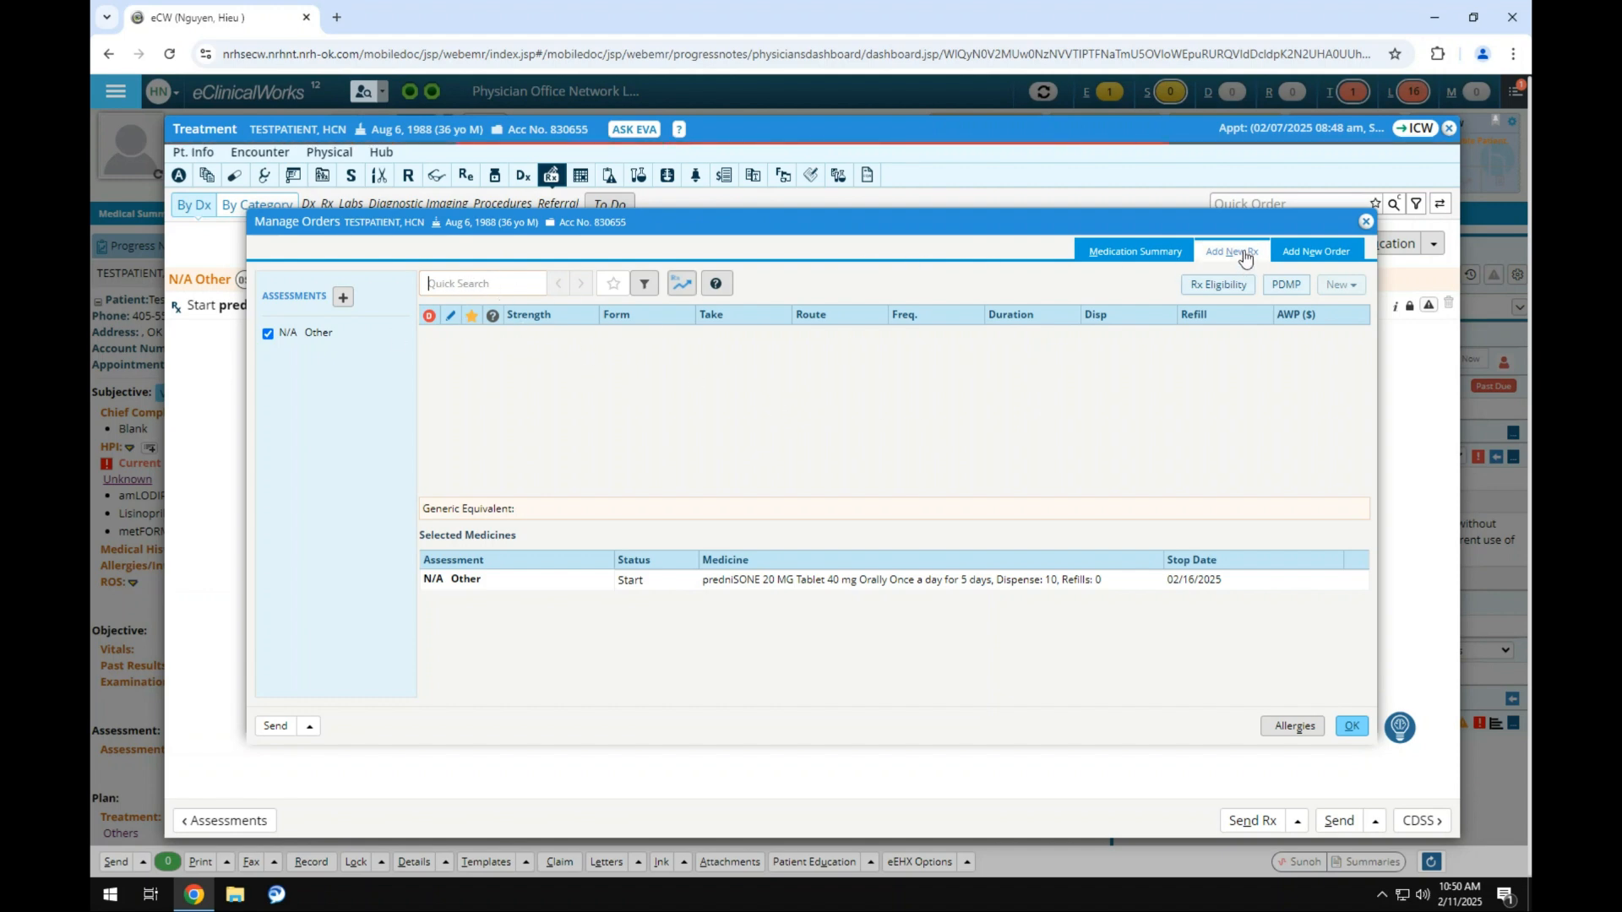
click(1366, 222)
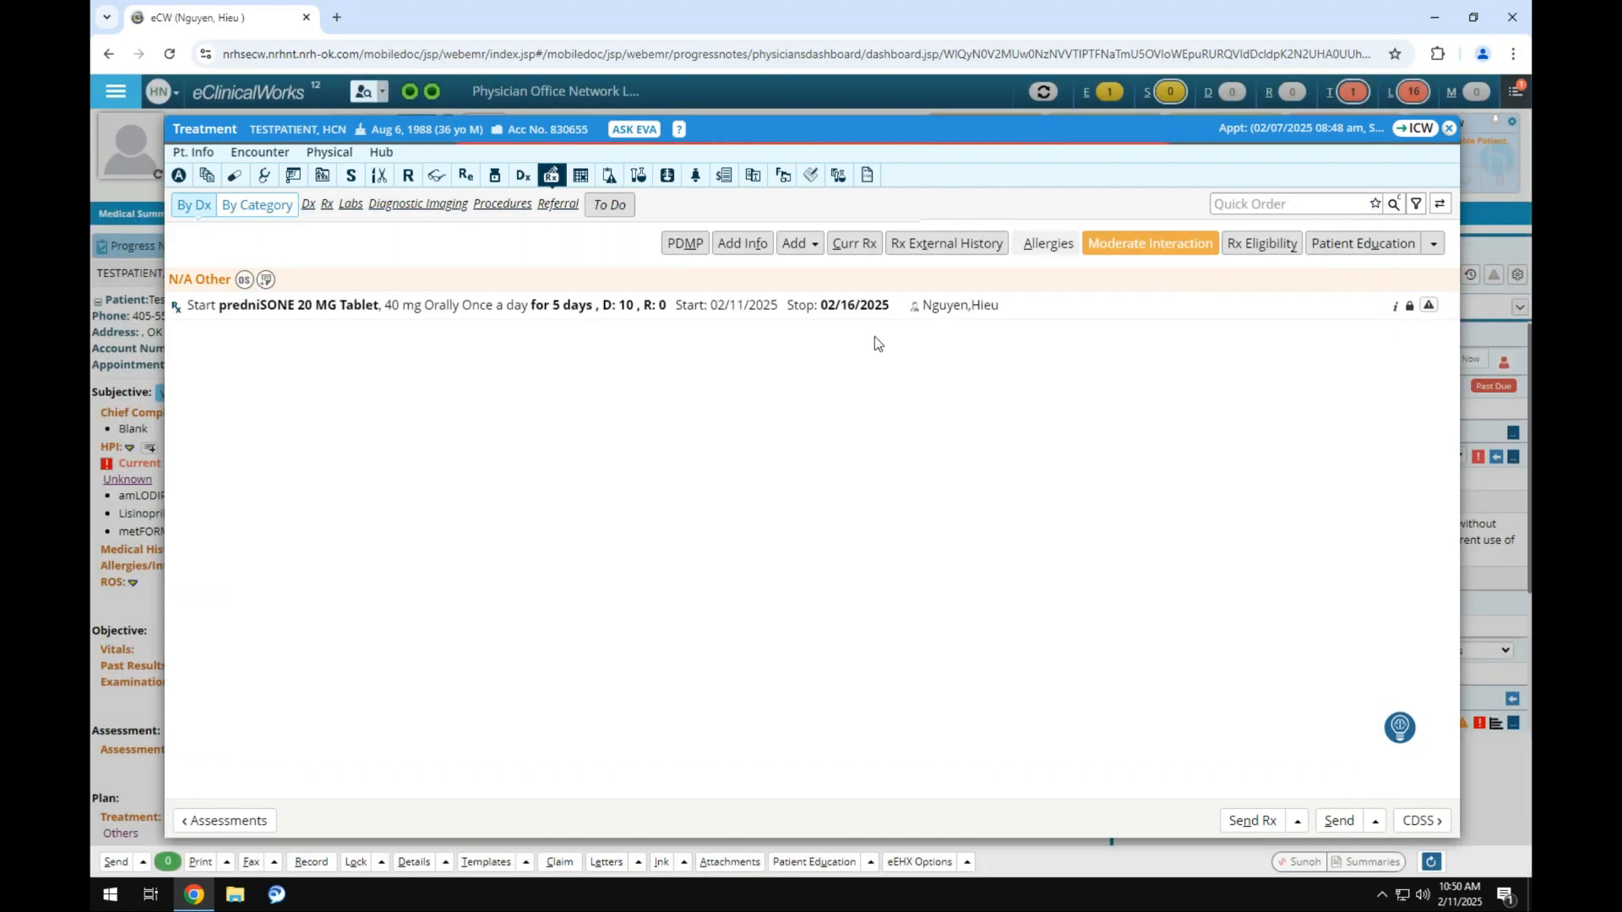
click(1448, 128)
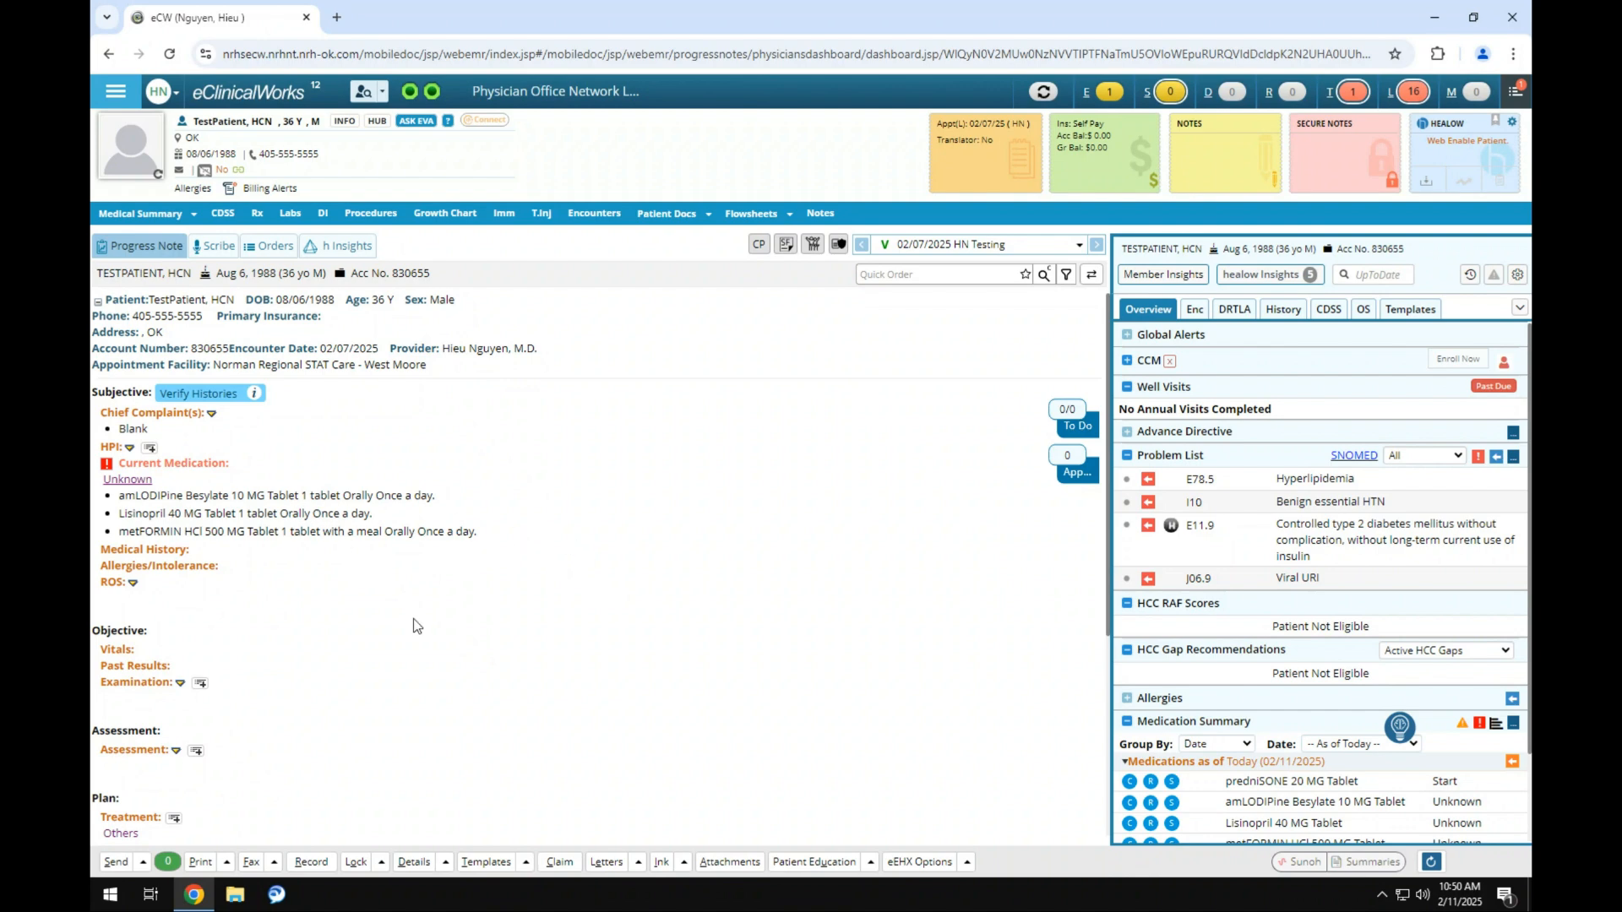
Step: Add Acute right otitis media (H66.91) as an assessment in the progress note and refresh the note
scroll(380, 615, down, 1)
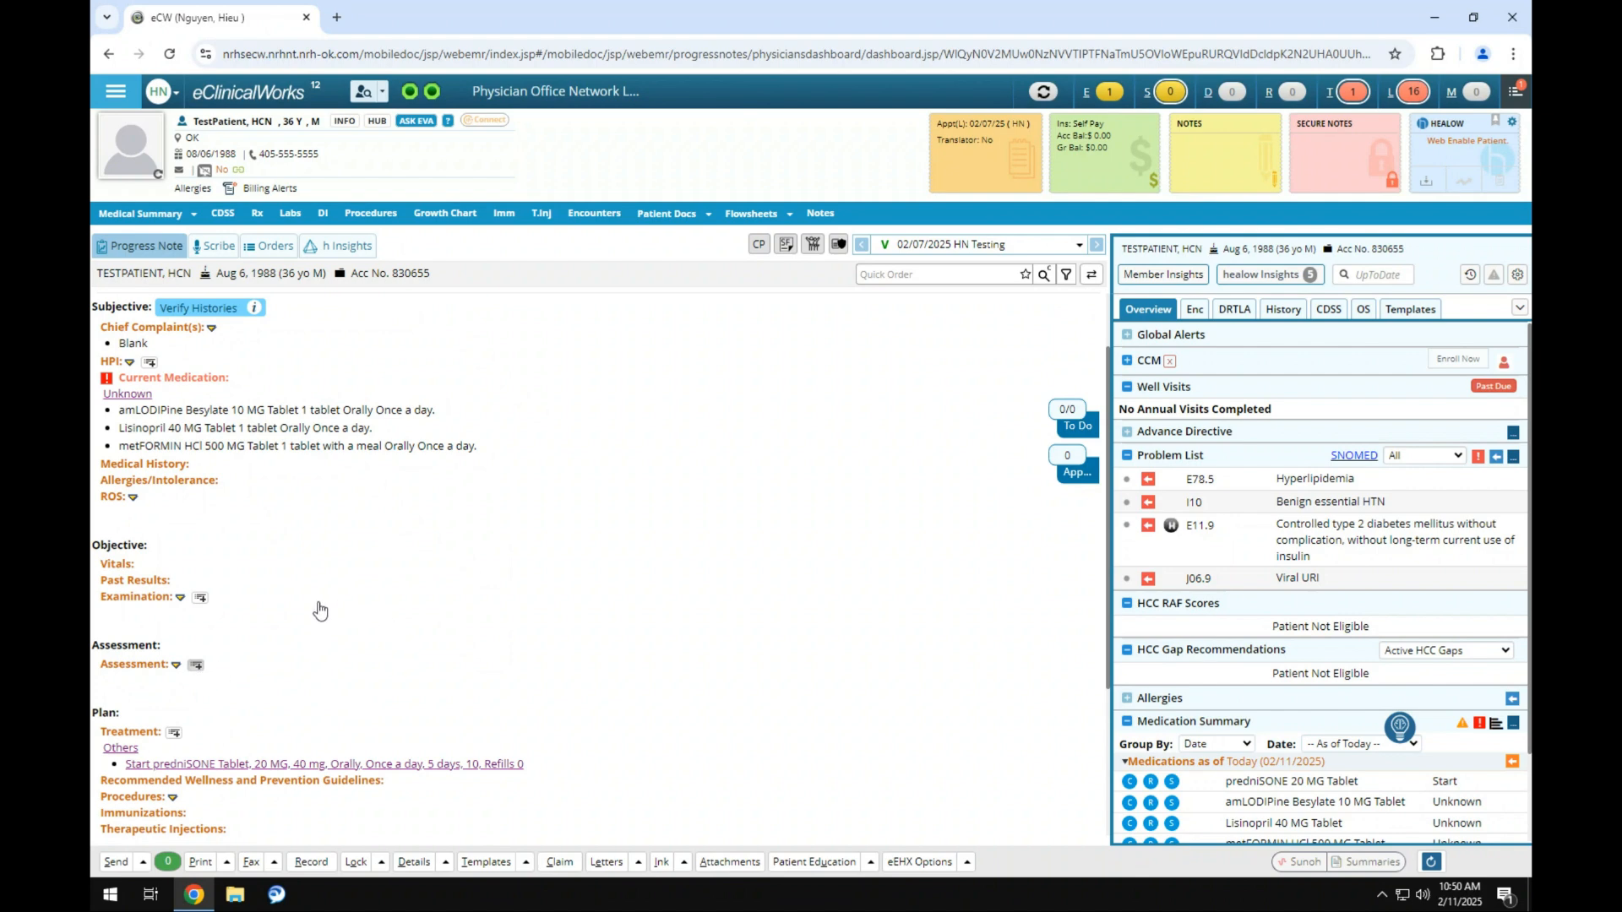
click(196, 665)
scroll(355, 546, up, 1)
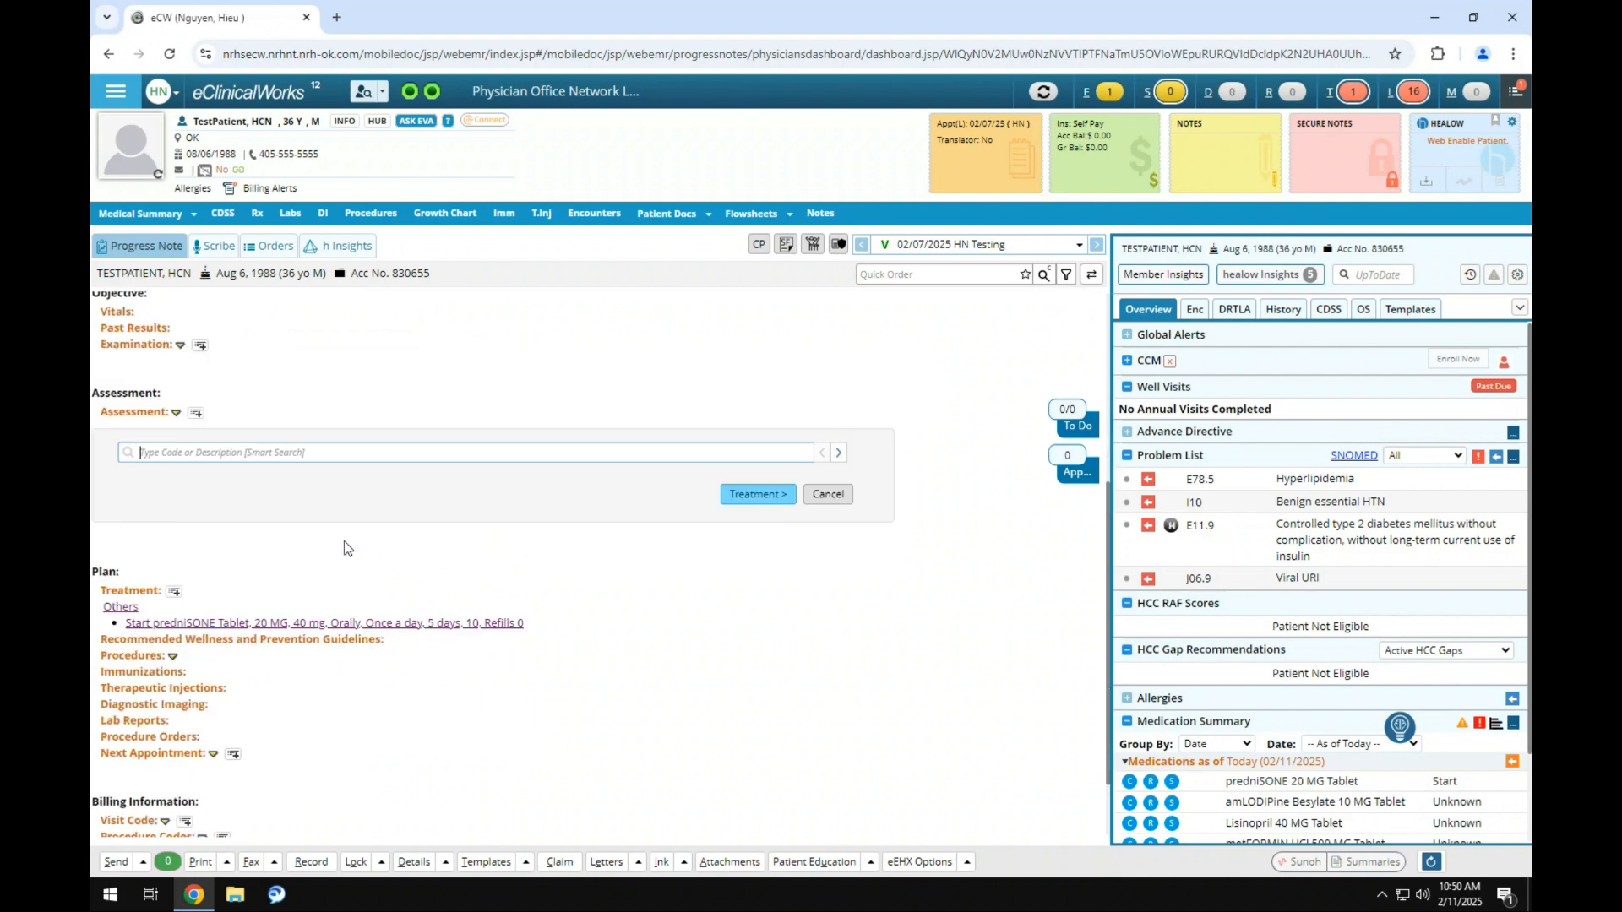
scroll(355, 439, up, 2)
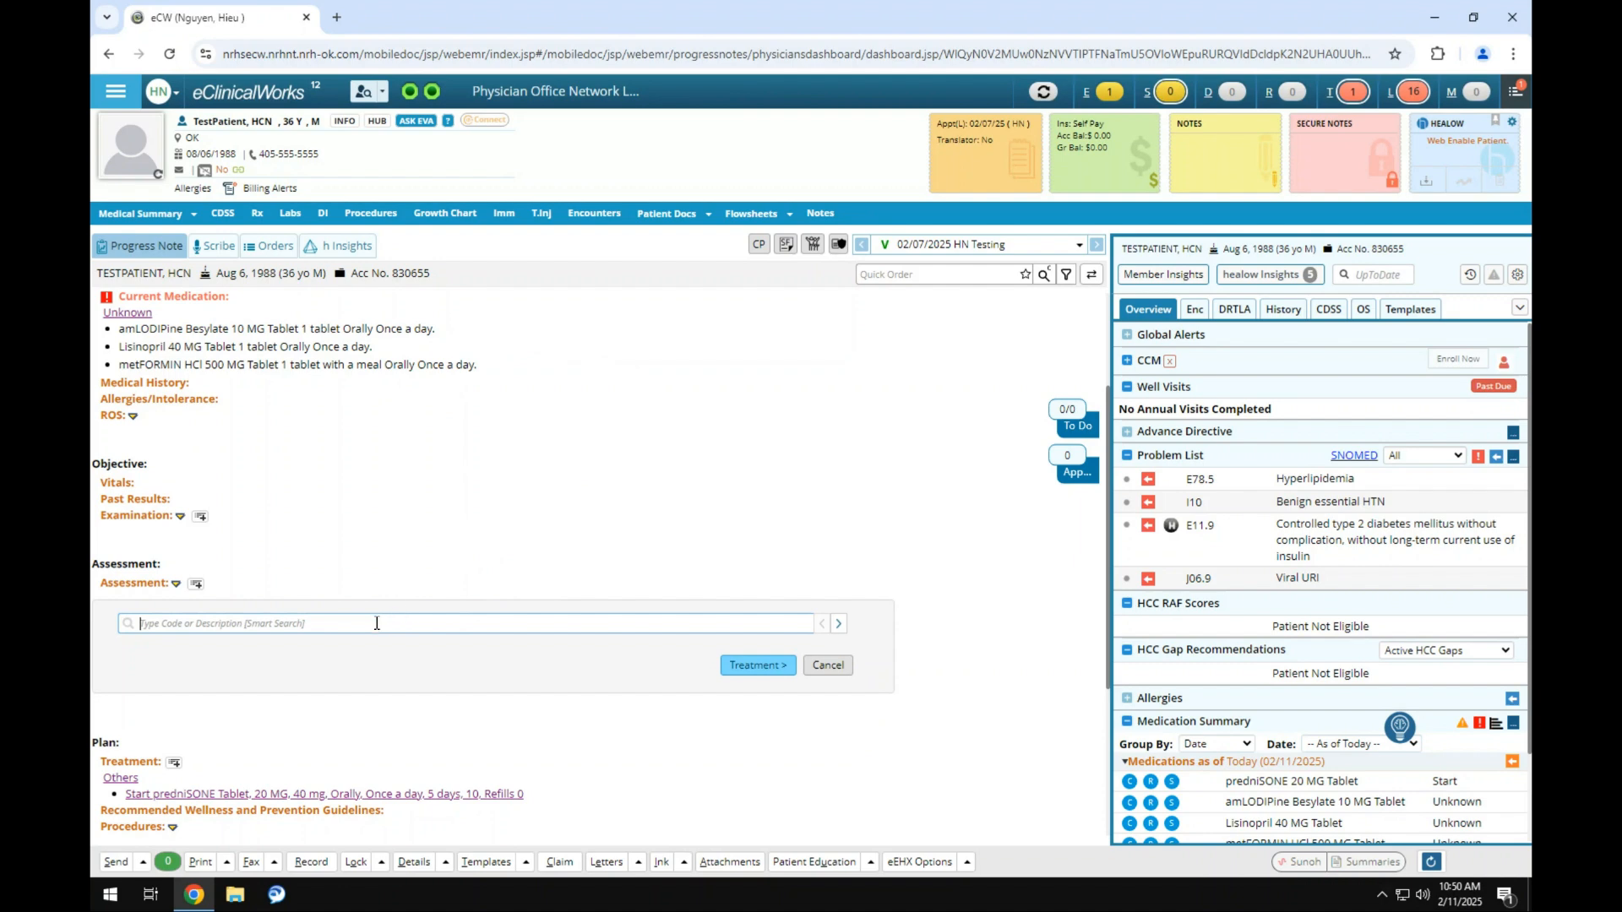
text(Otitis media)
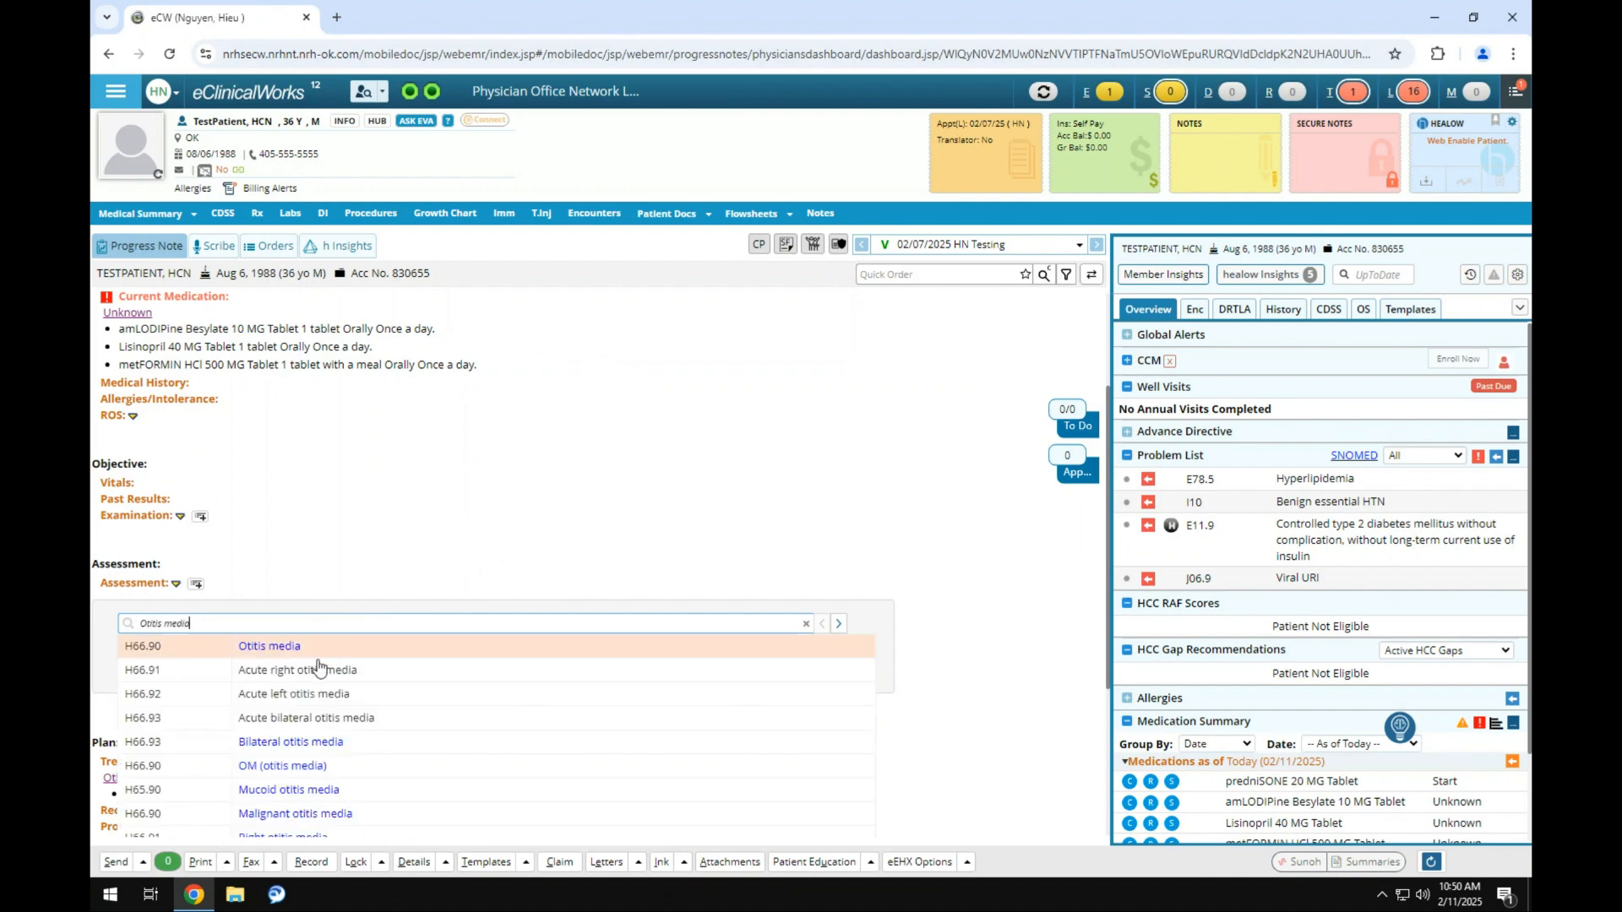
click(336, 670)
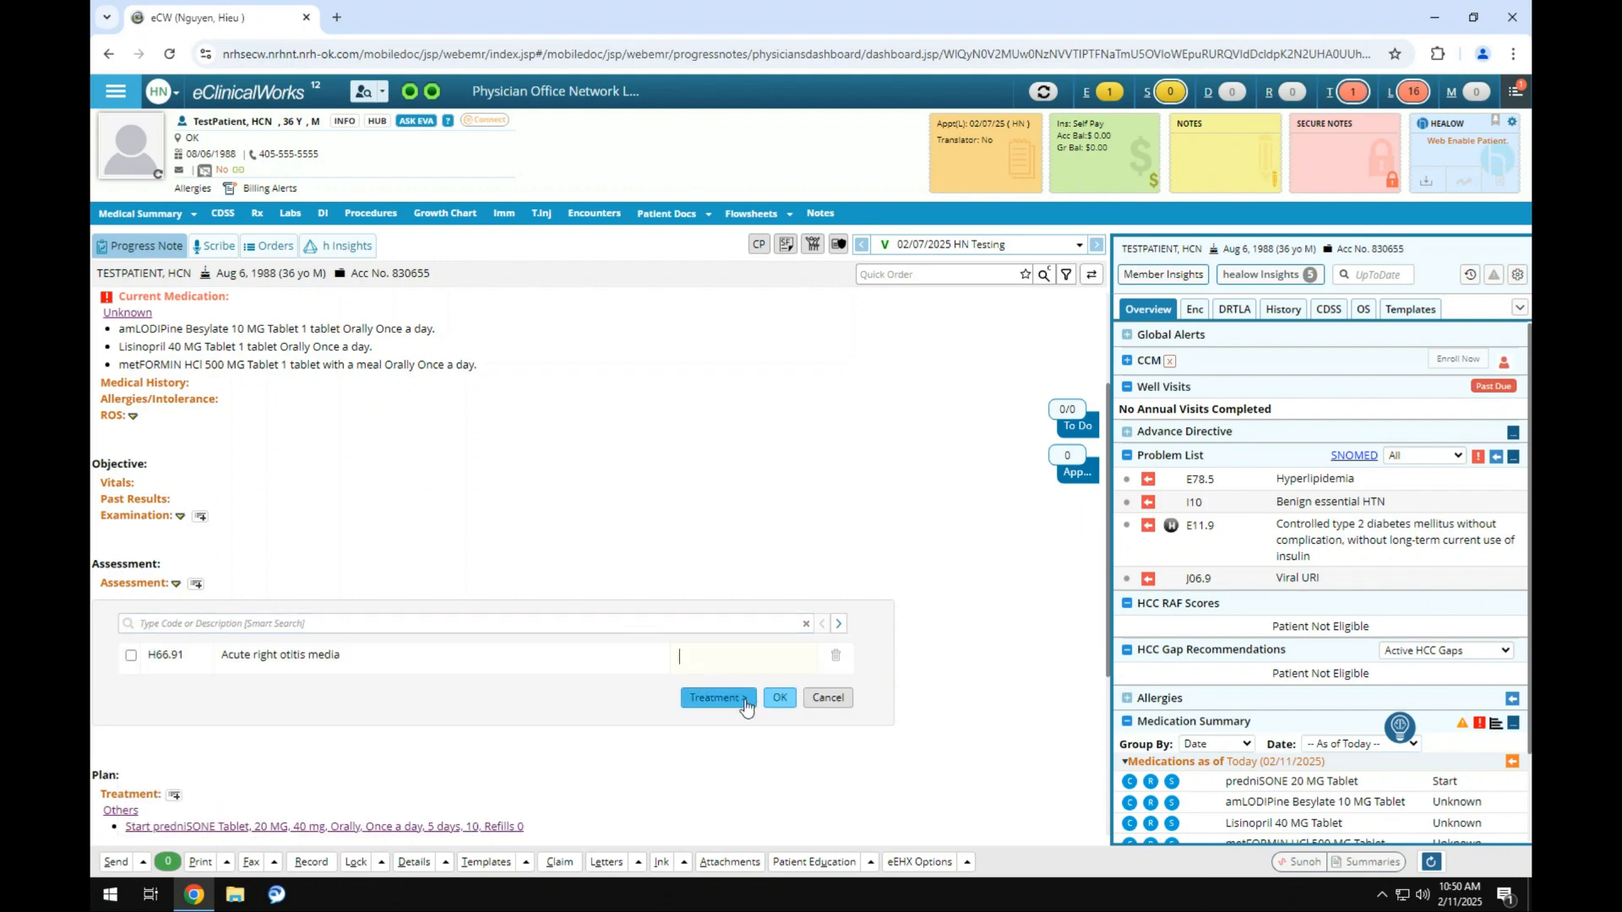
click(714, 701)
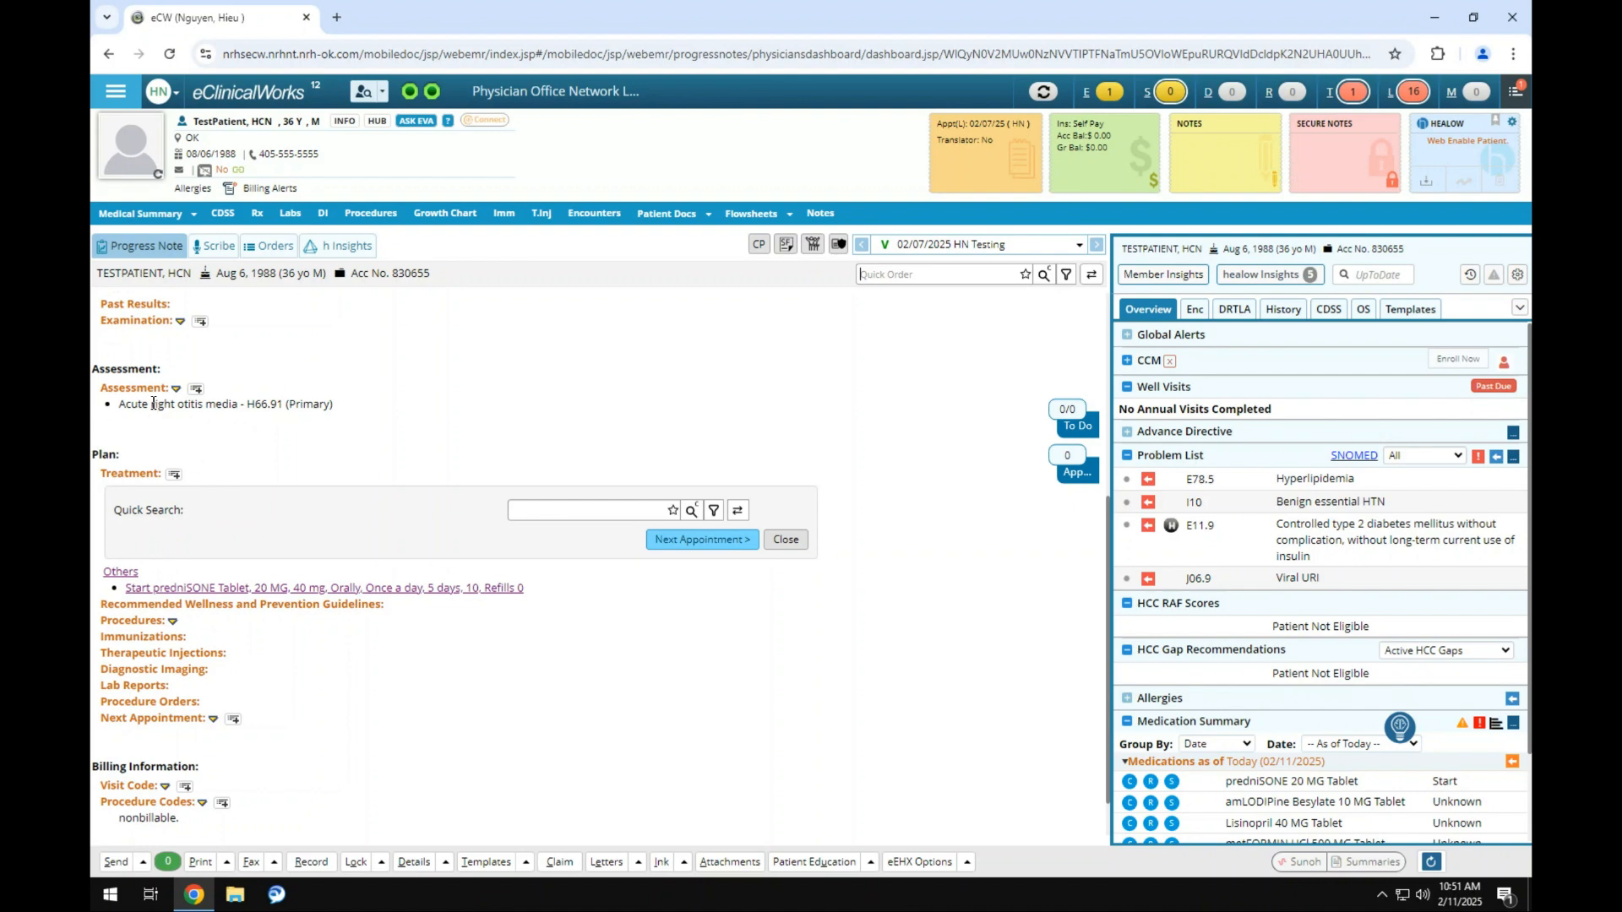
click(1429, 863)
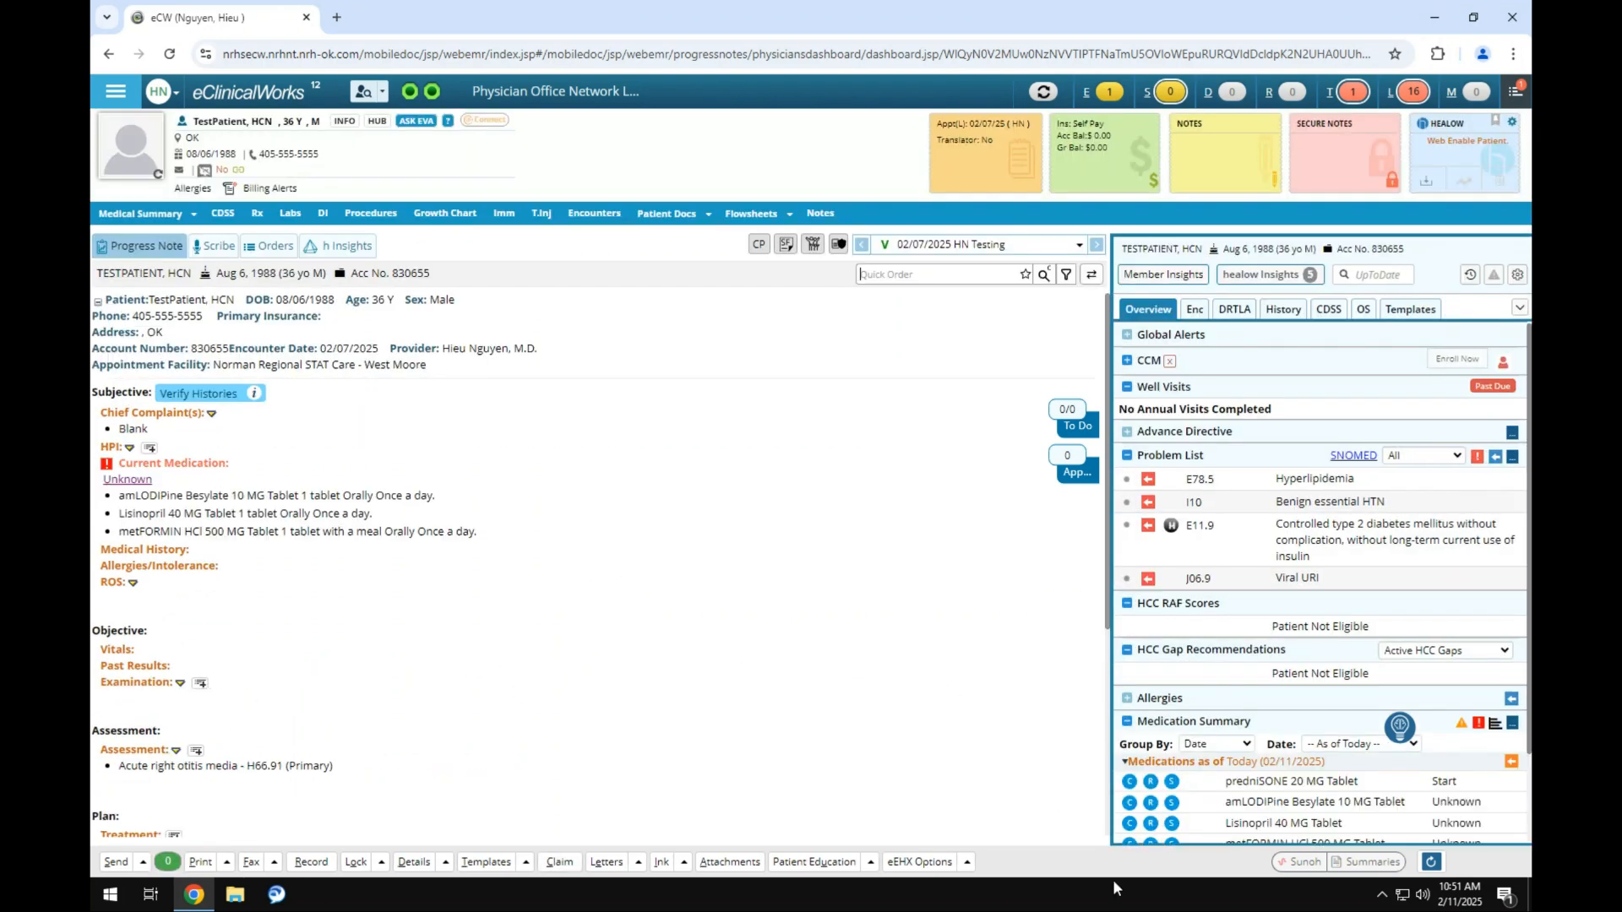
Step: Start a quick order for Amoxicillin 875 MG tablets, setting duration to 7 days, dispense to 14 Tablet and refills to 0
scroll(265, 646, down, 1)
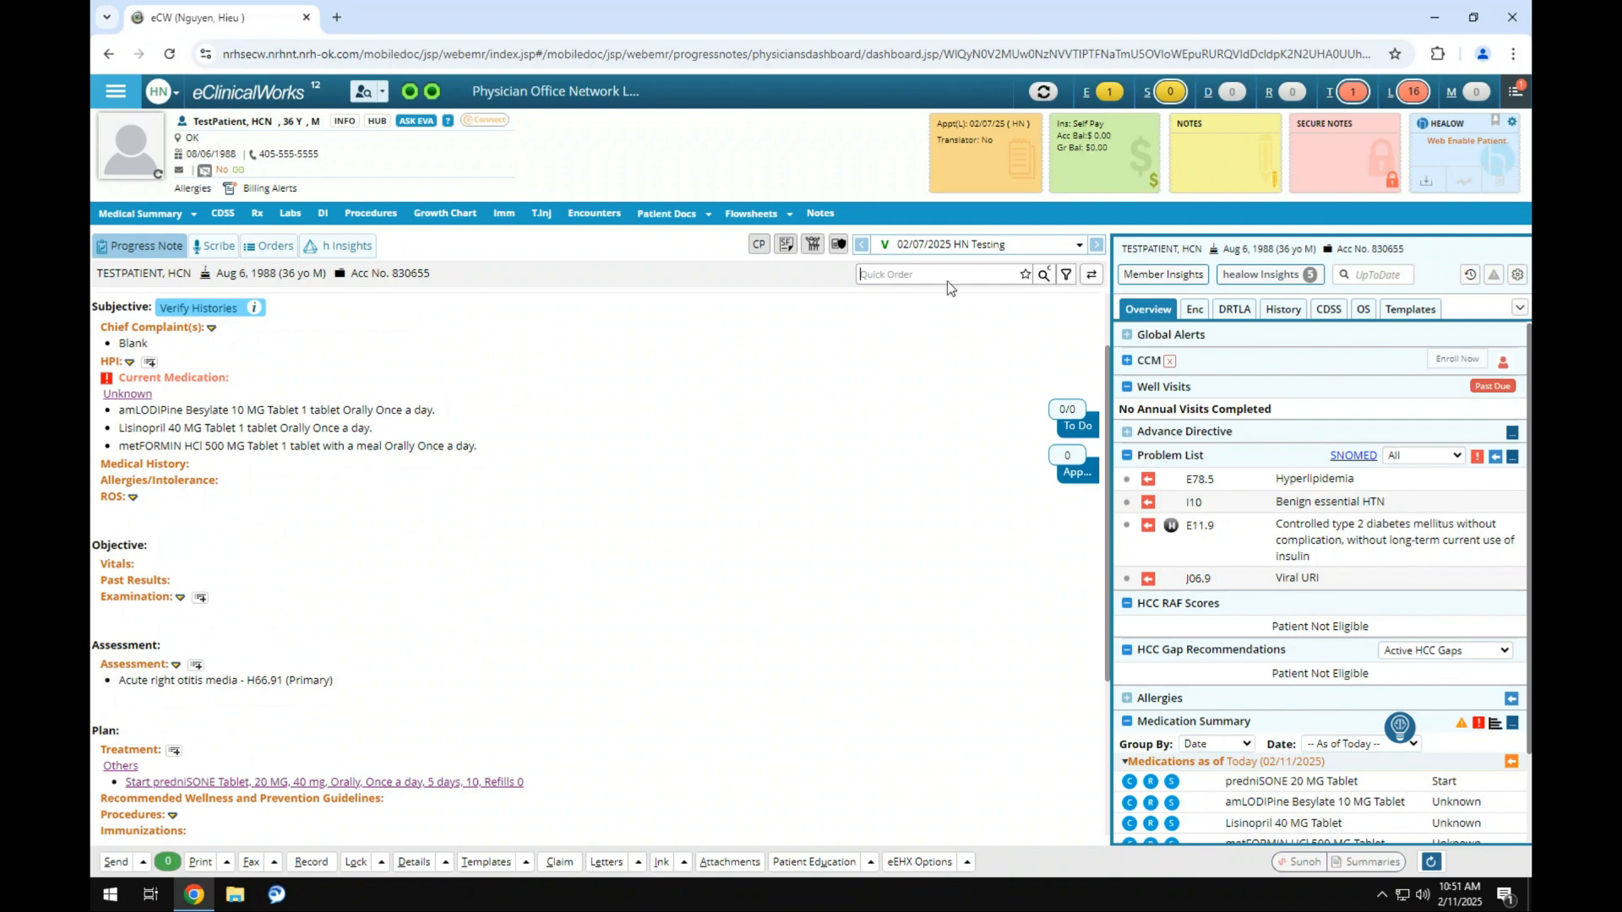
text(amoxicillin)
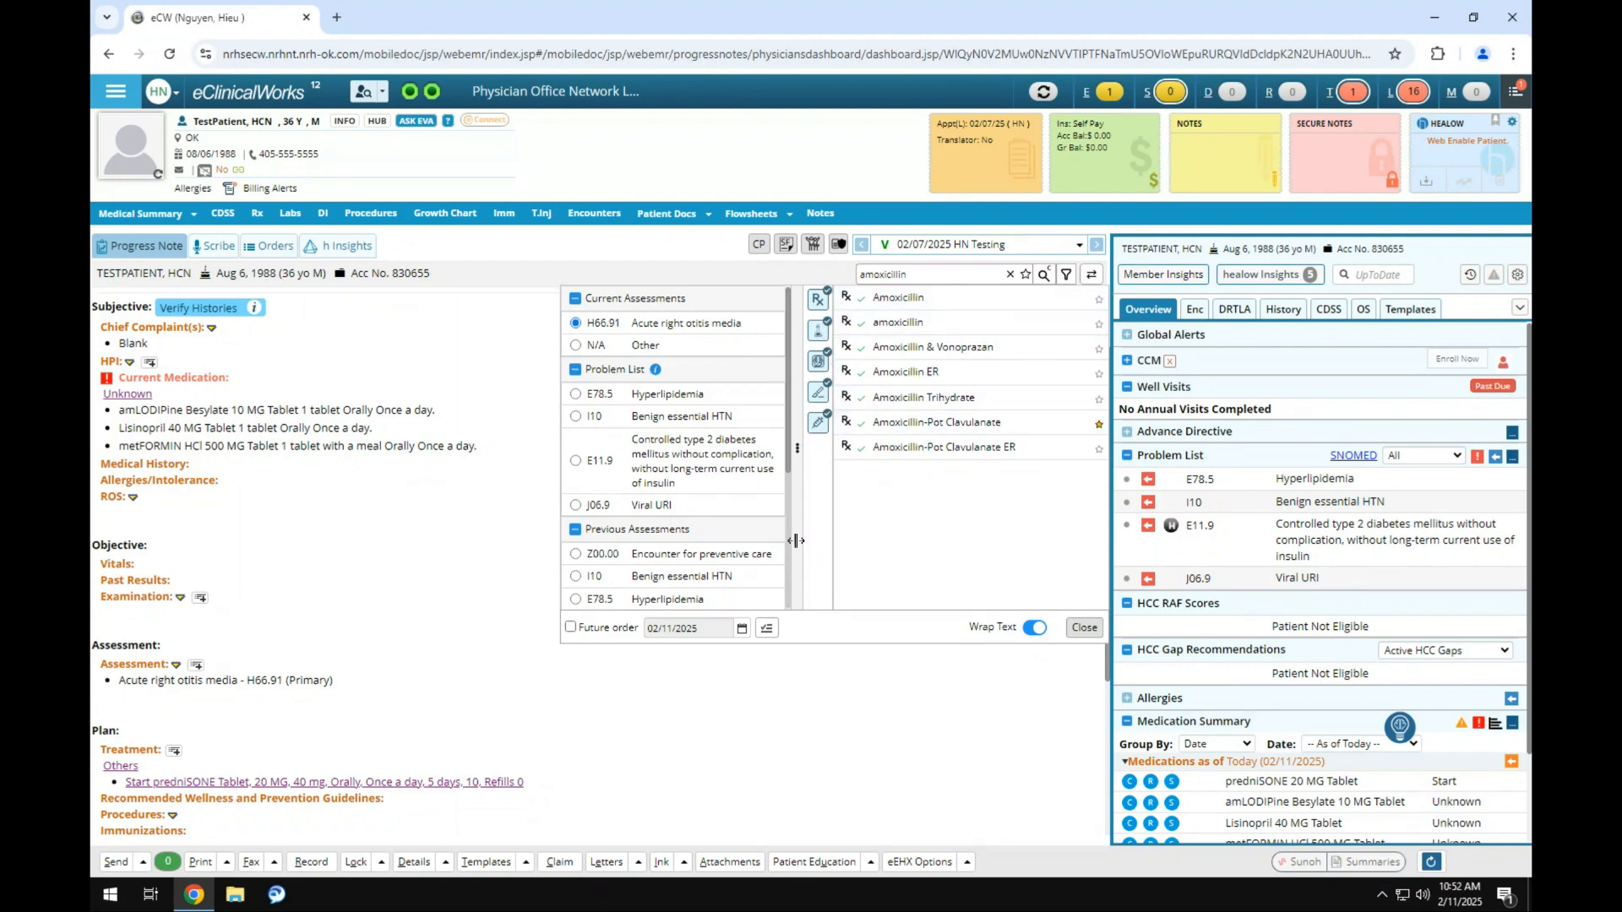
click(942, 303)
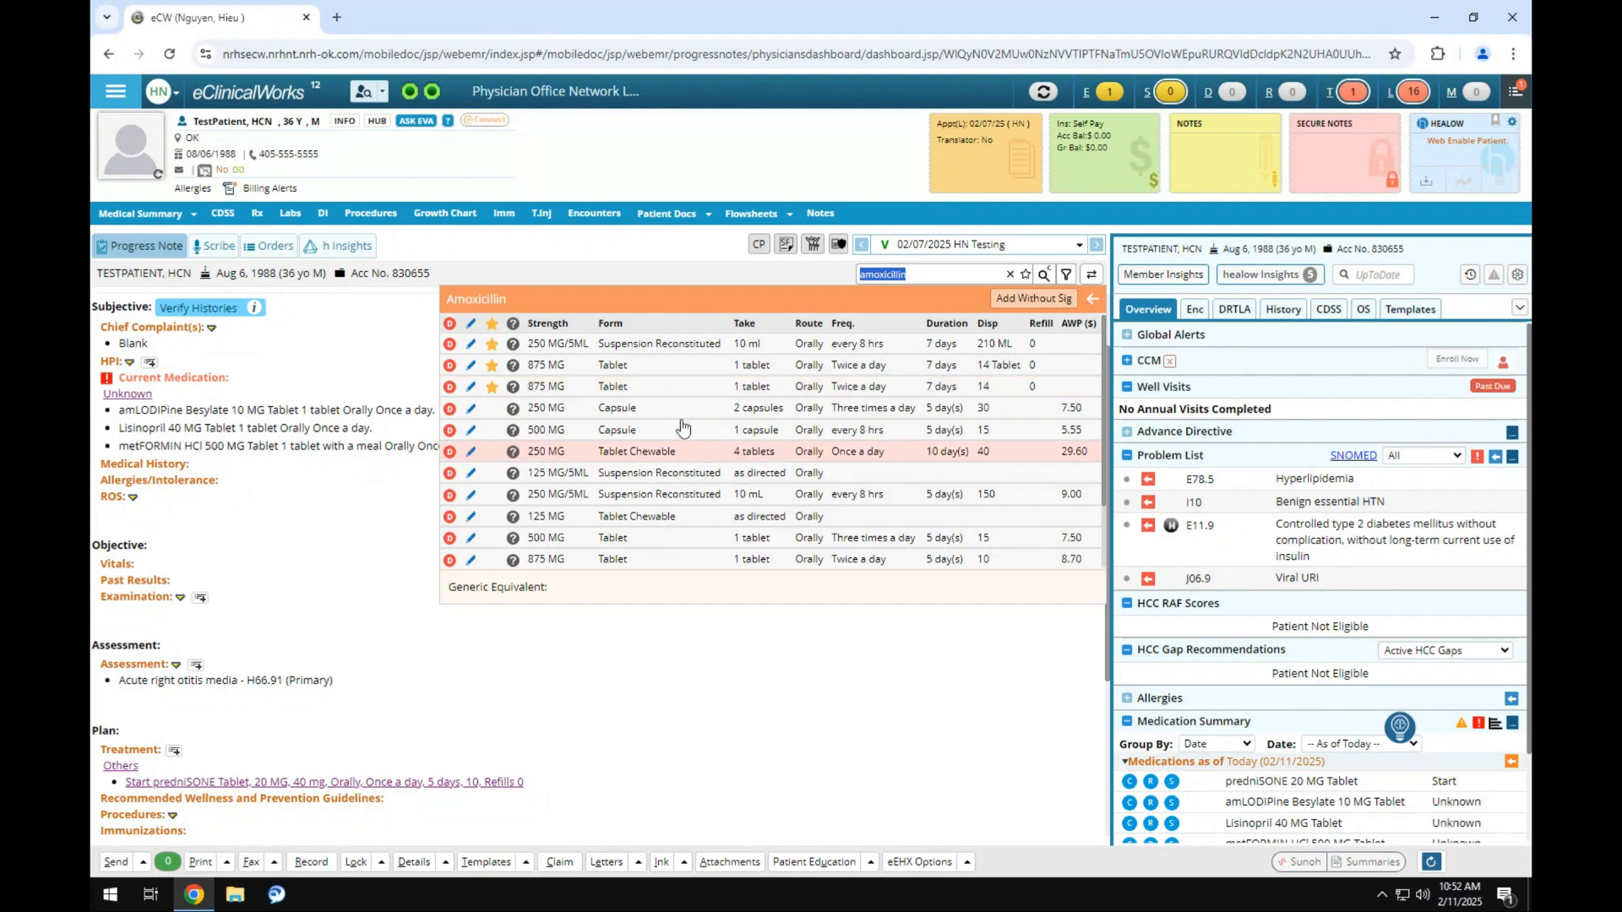
scroll(693, 394, down, 1)
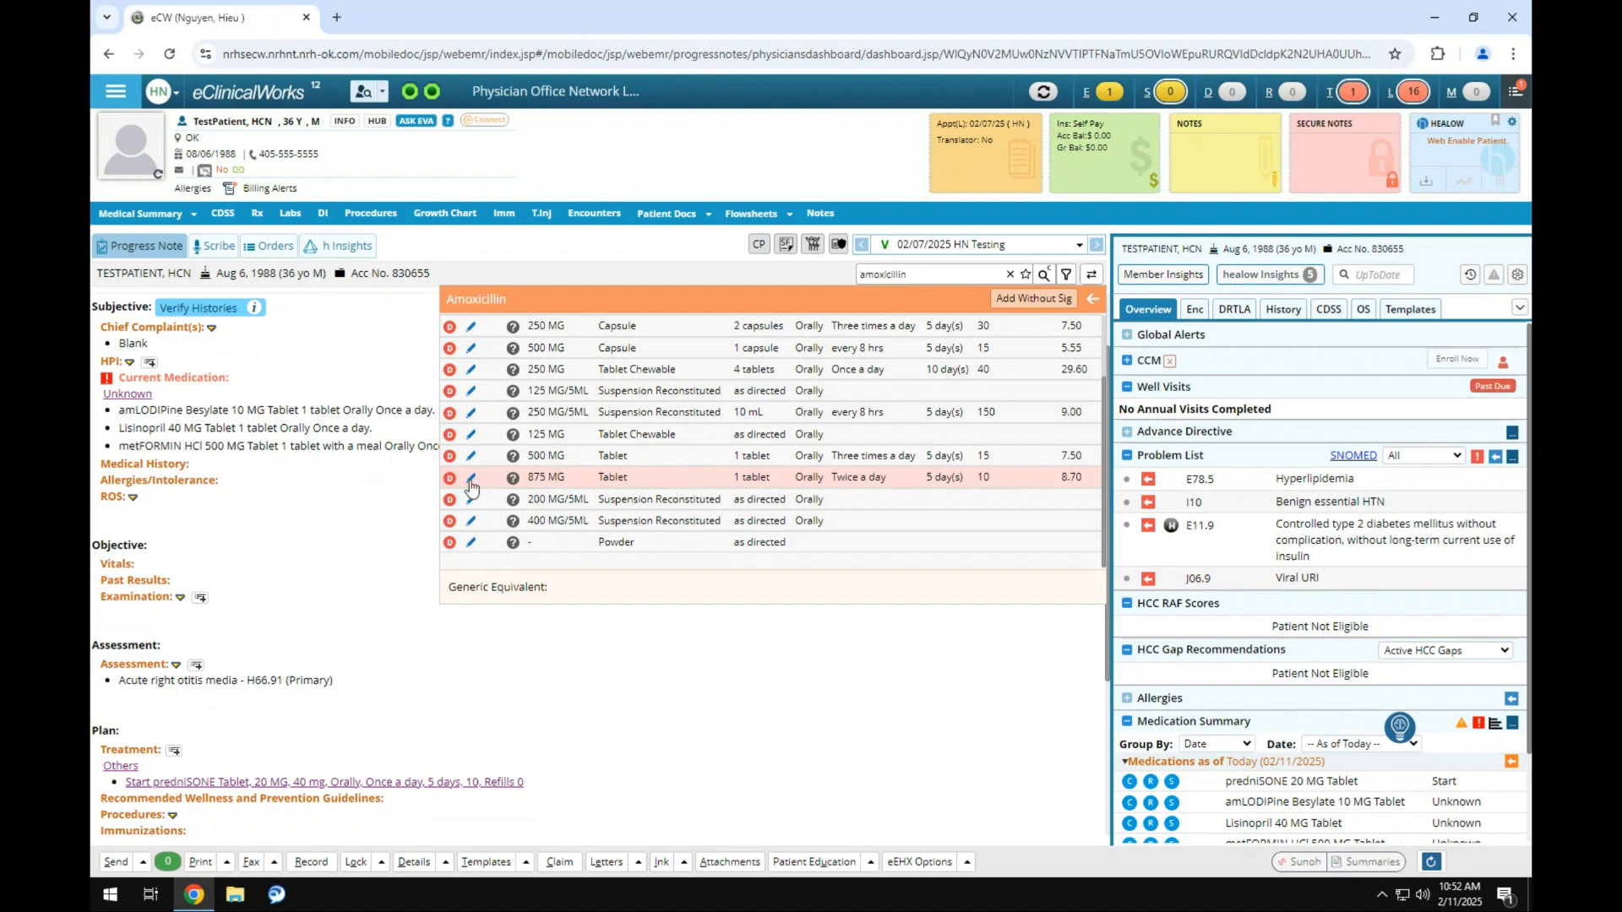
click(470, 478)
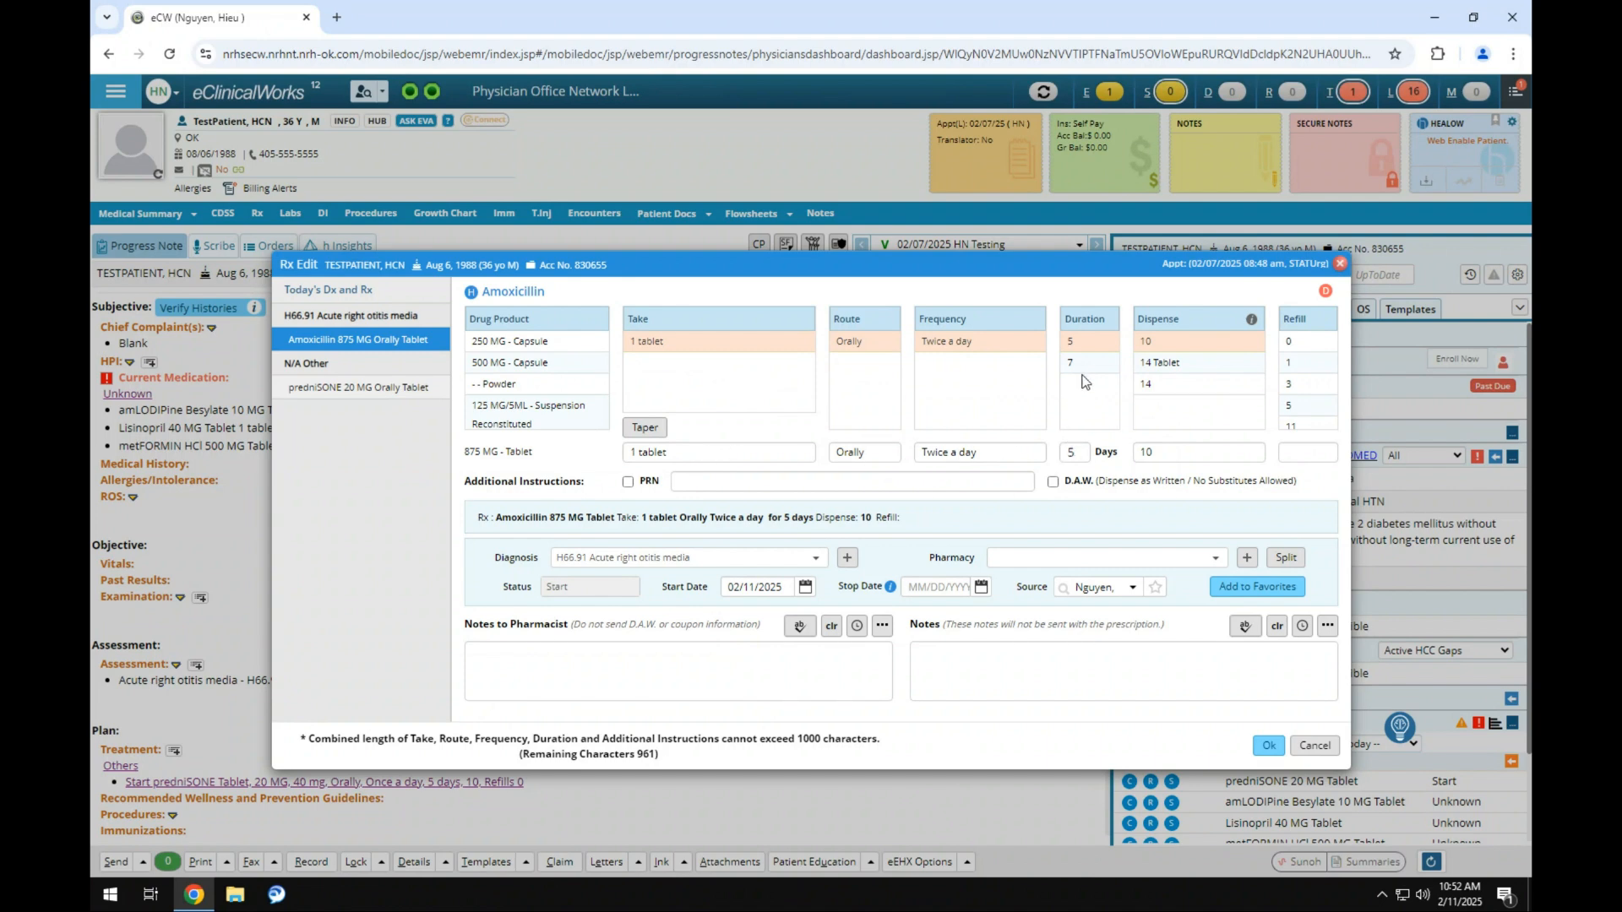
click(1084, 365)
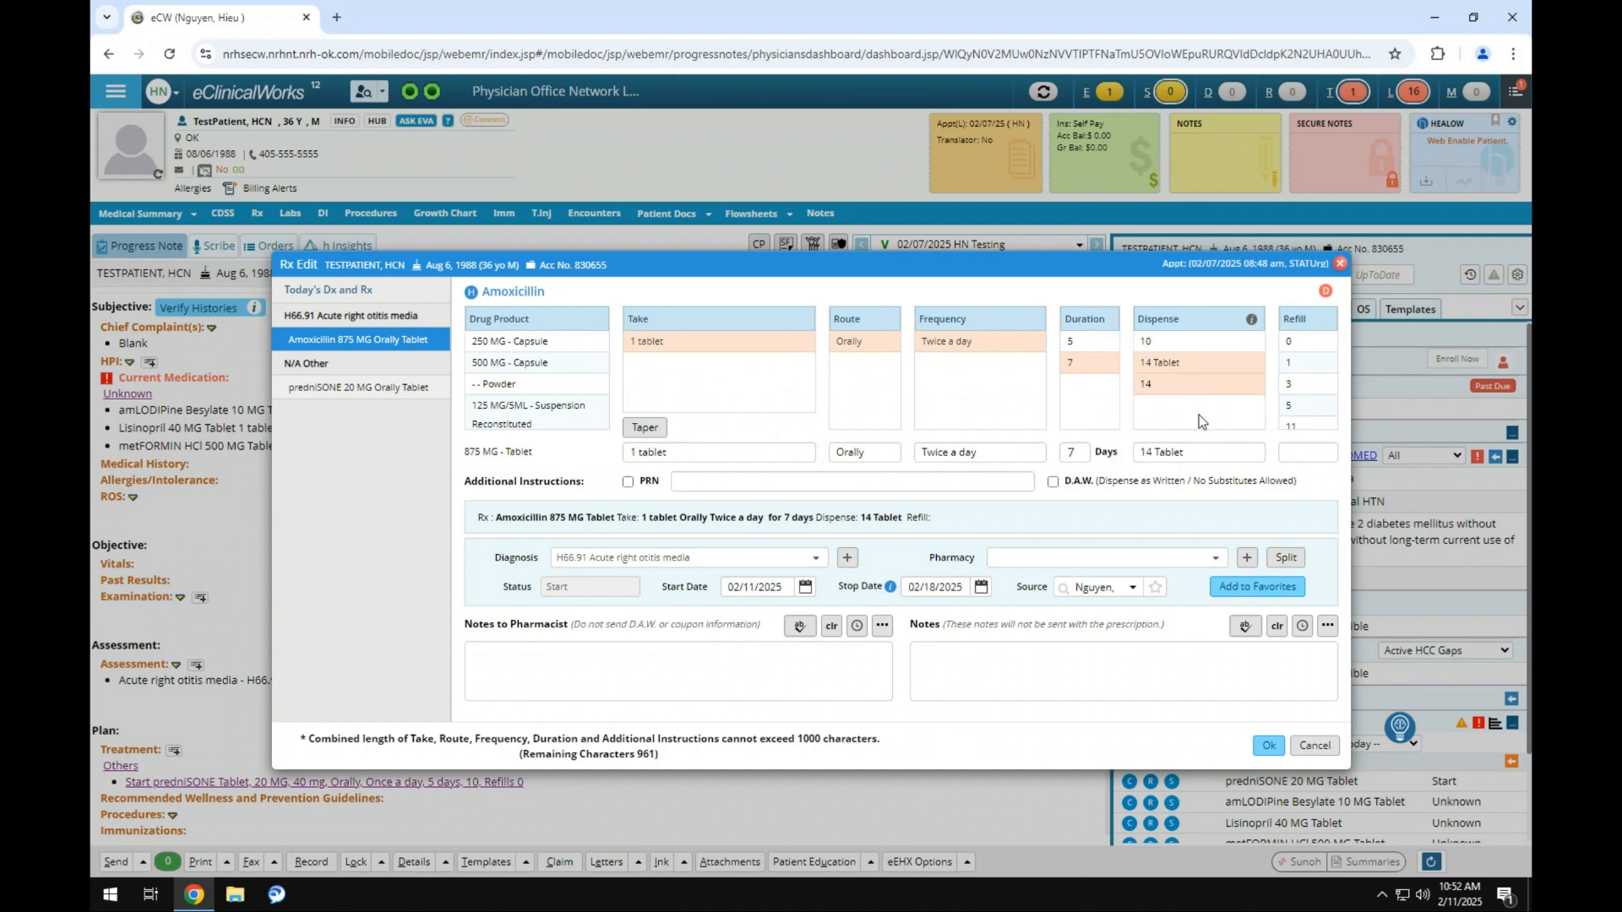
click(1305, 341)
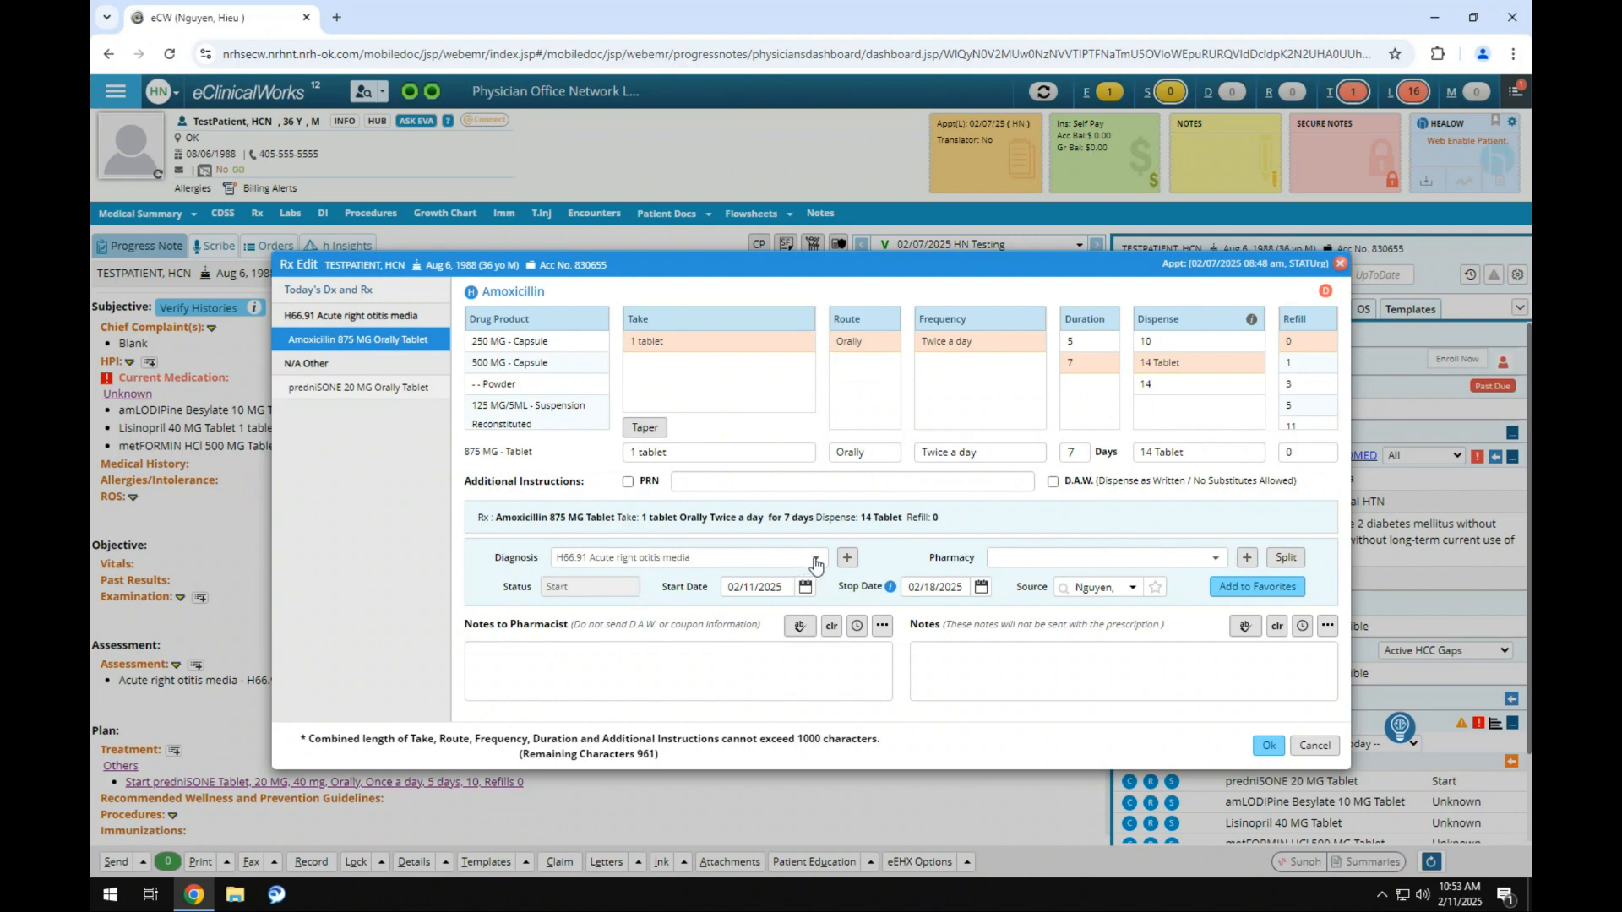
Step: Examine the diagnosis choices for the prescription and the assessment selection dialog without changing the diagnosis
click(815, 561)
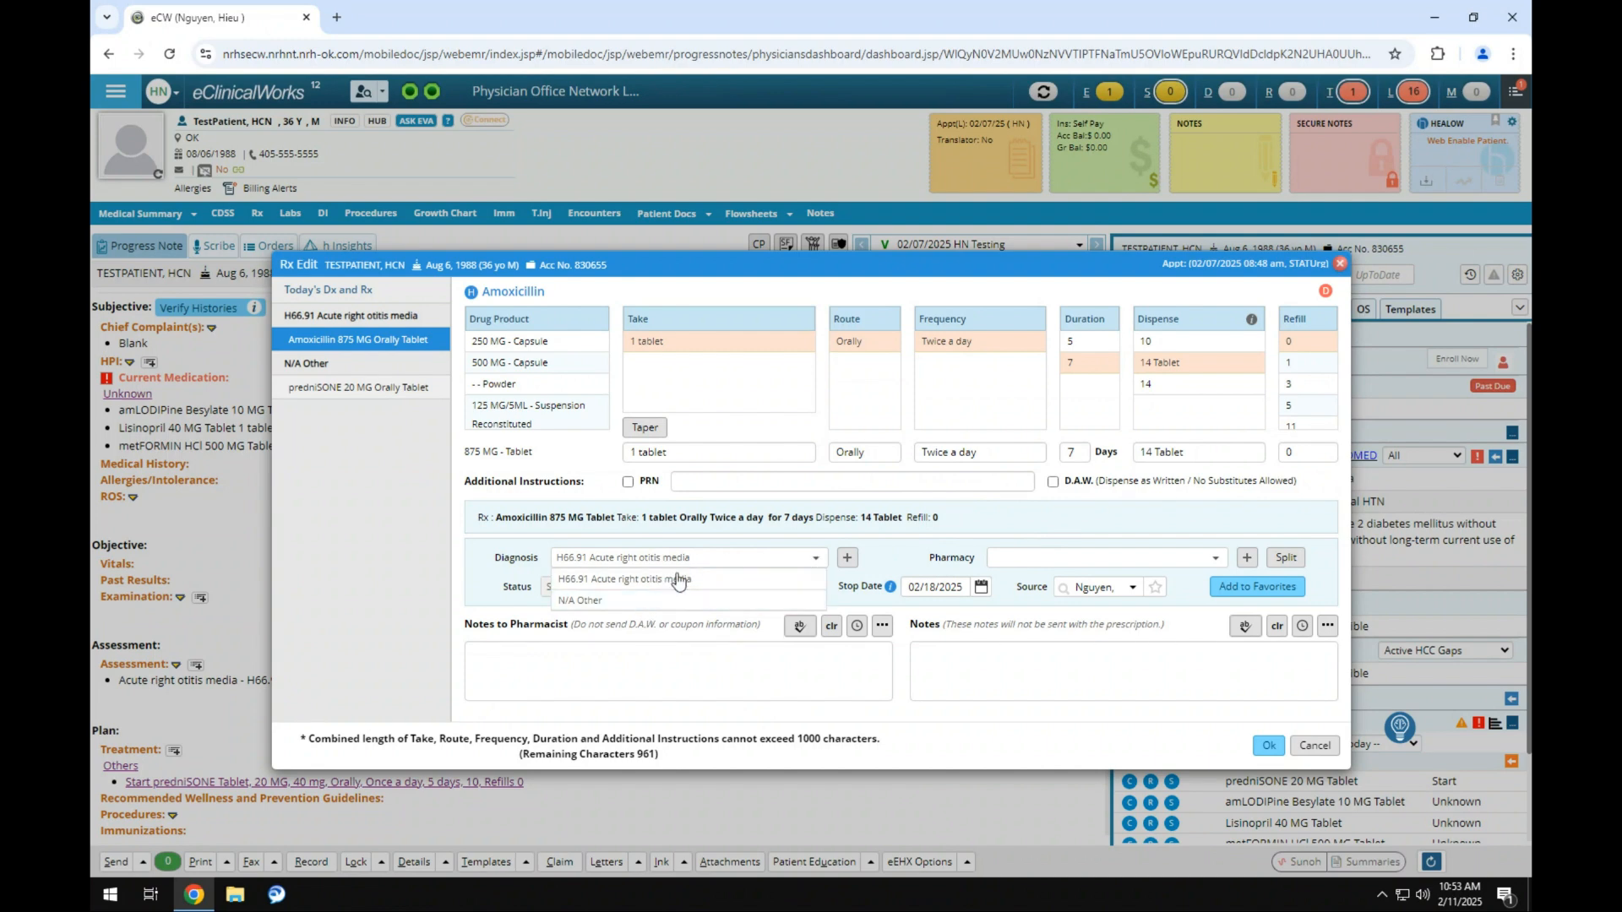
click(732, 519)
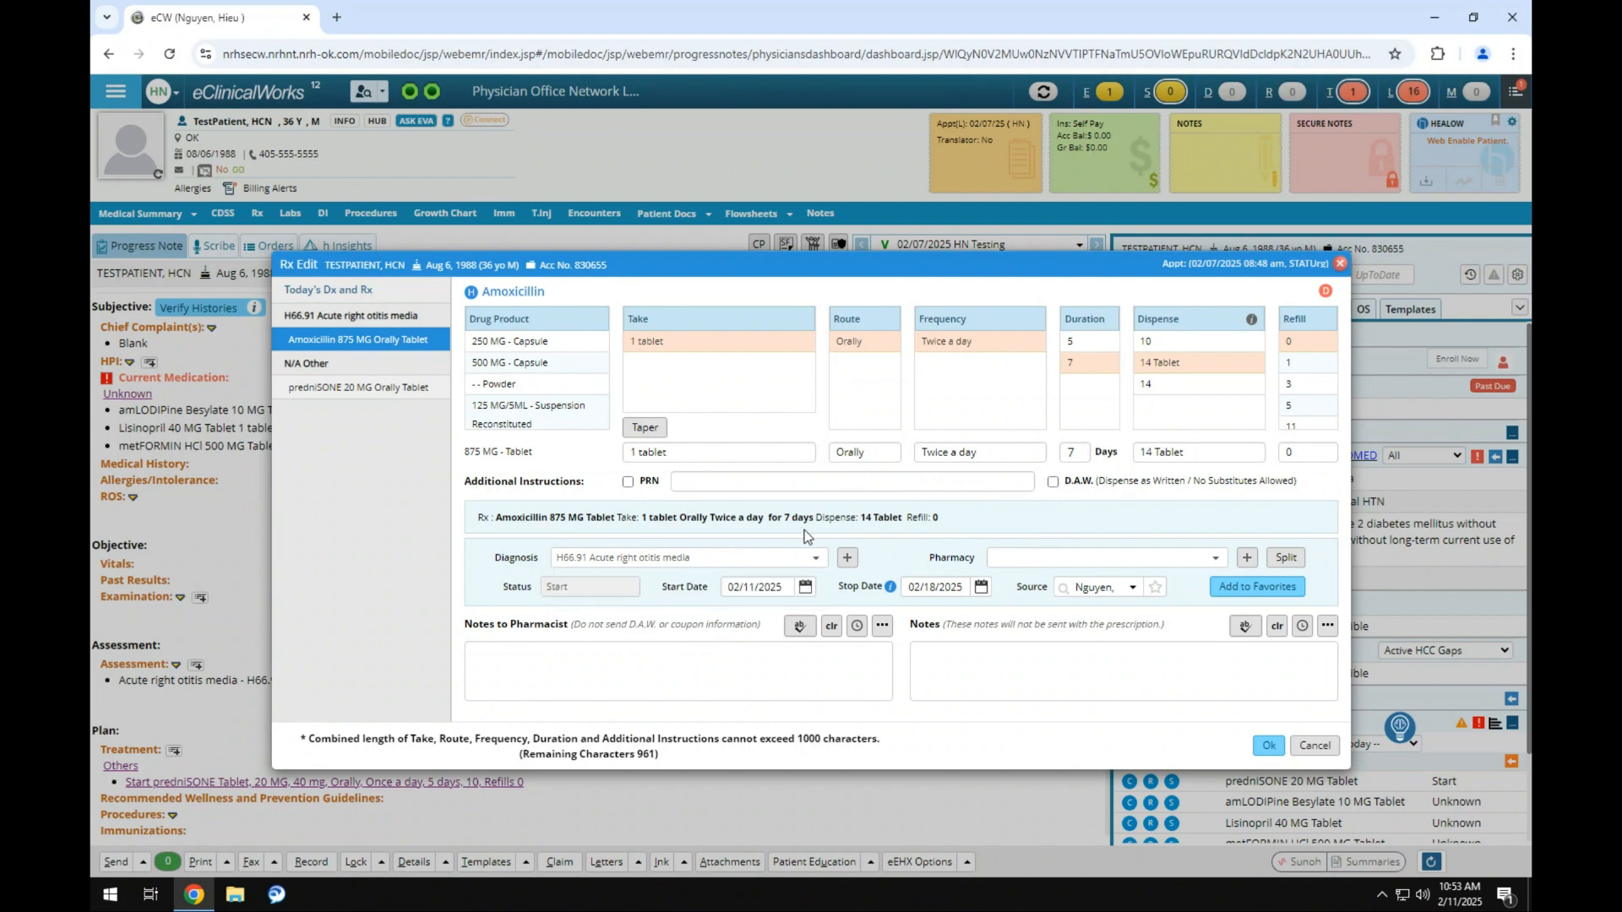
click(847, 557)
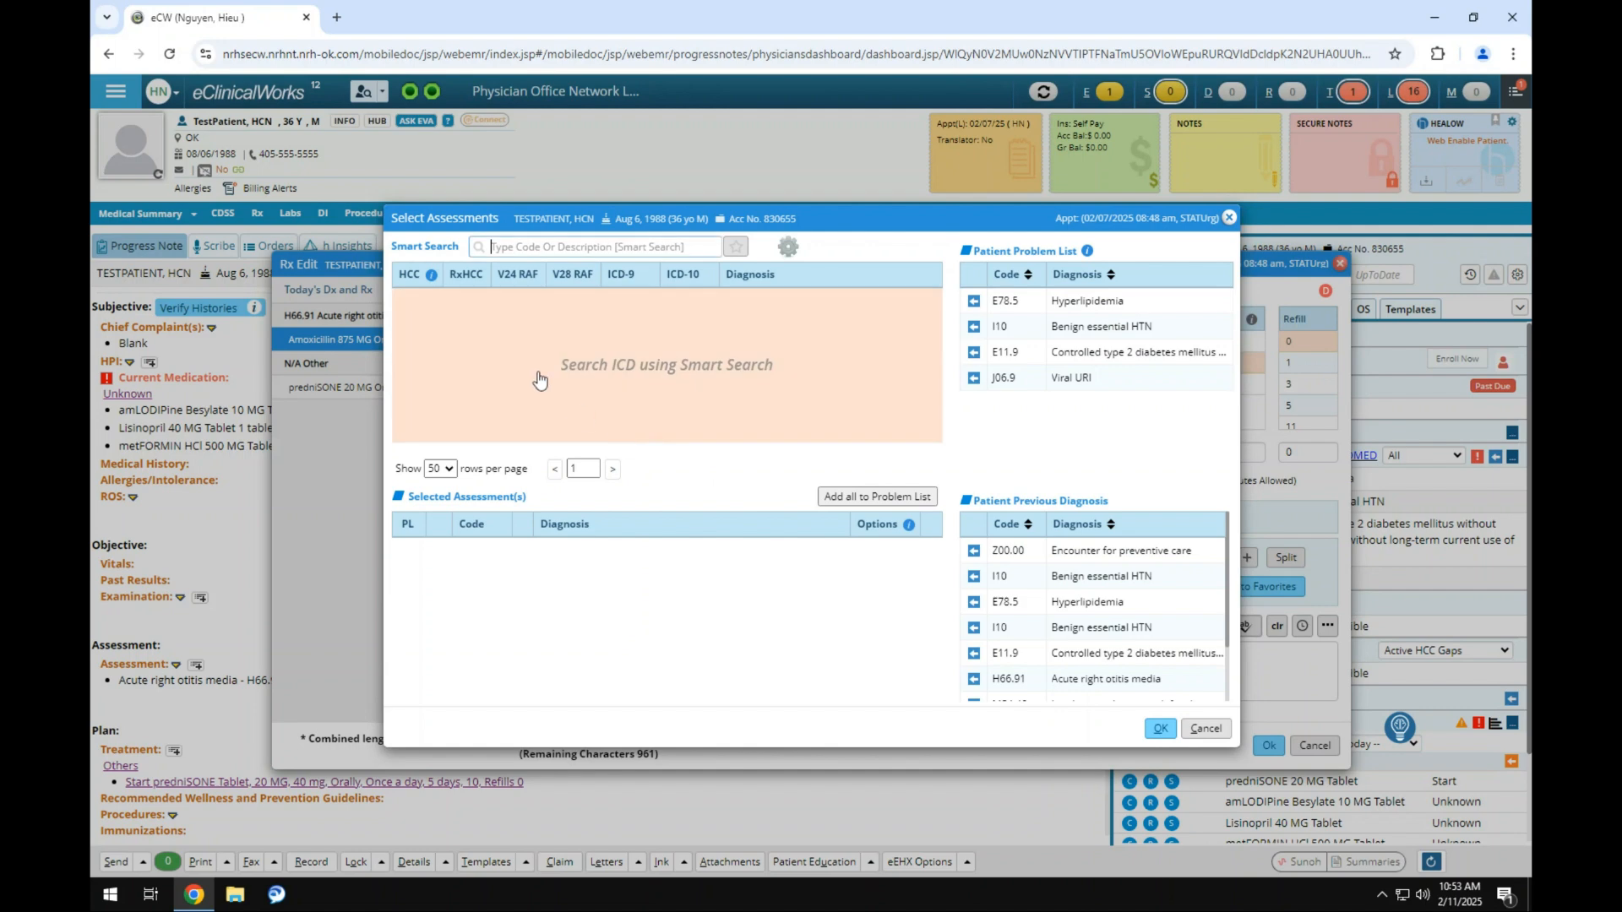
click(1230, 218)
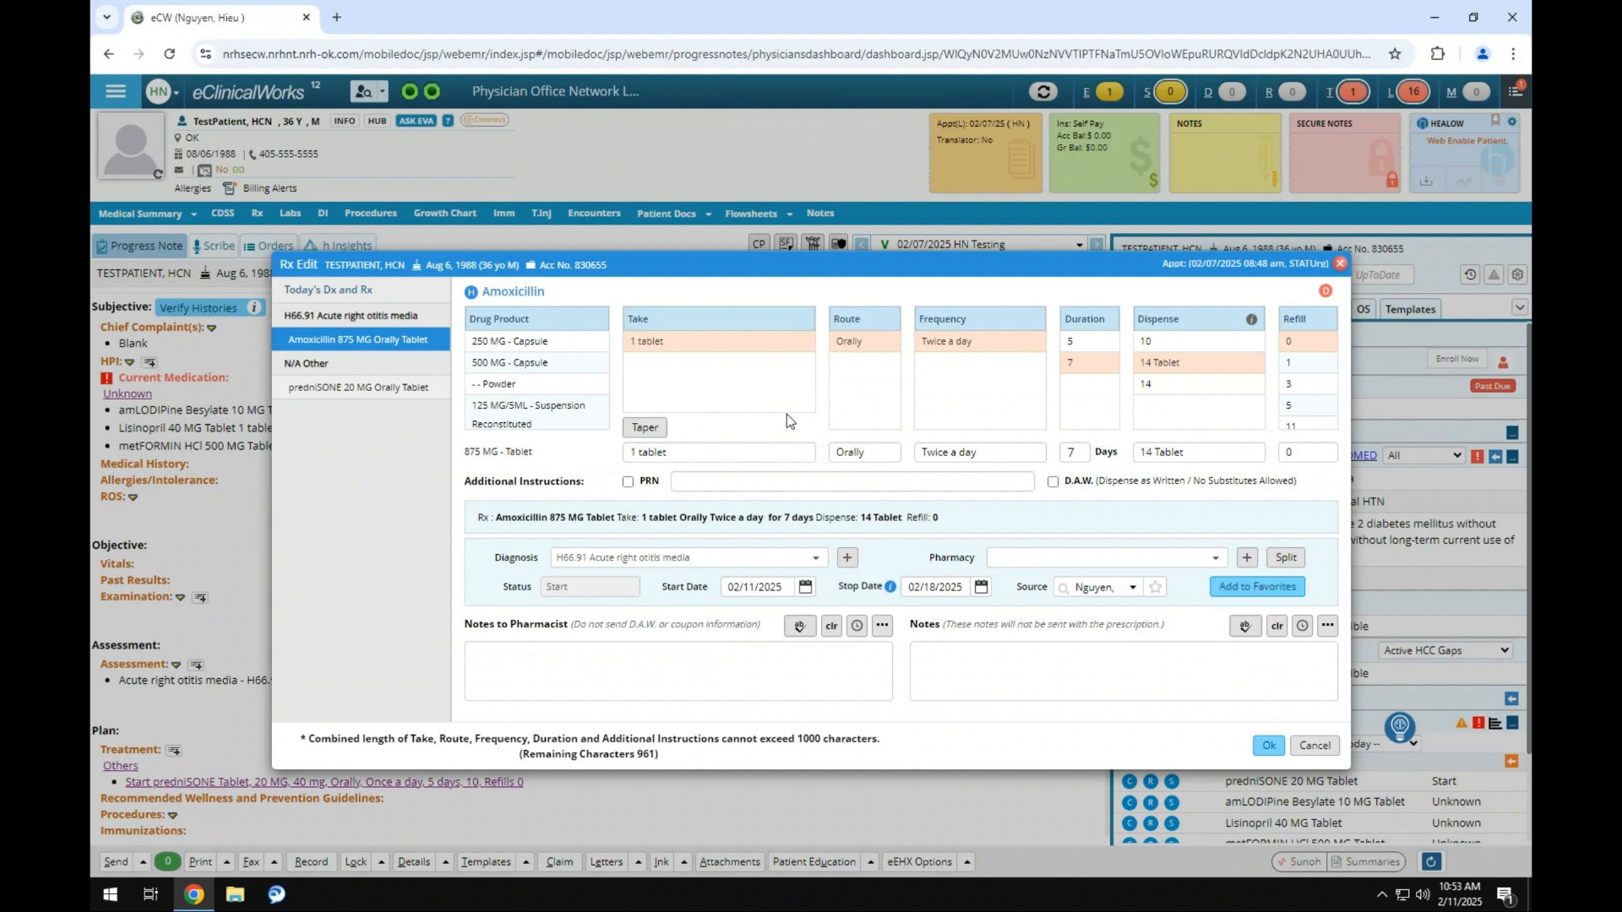
Step: Try the 500 MG capsule as the drug product, look through the other formulations, and reselect the 875 MG tablet
click(558, 364)
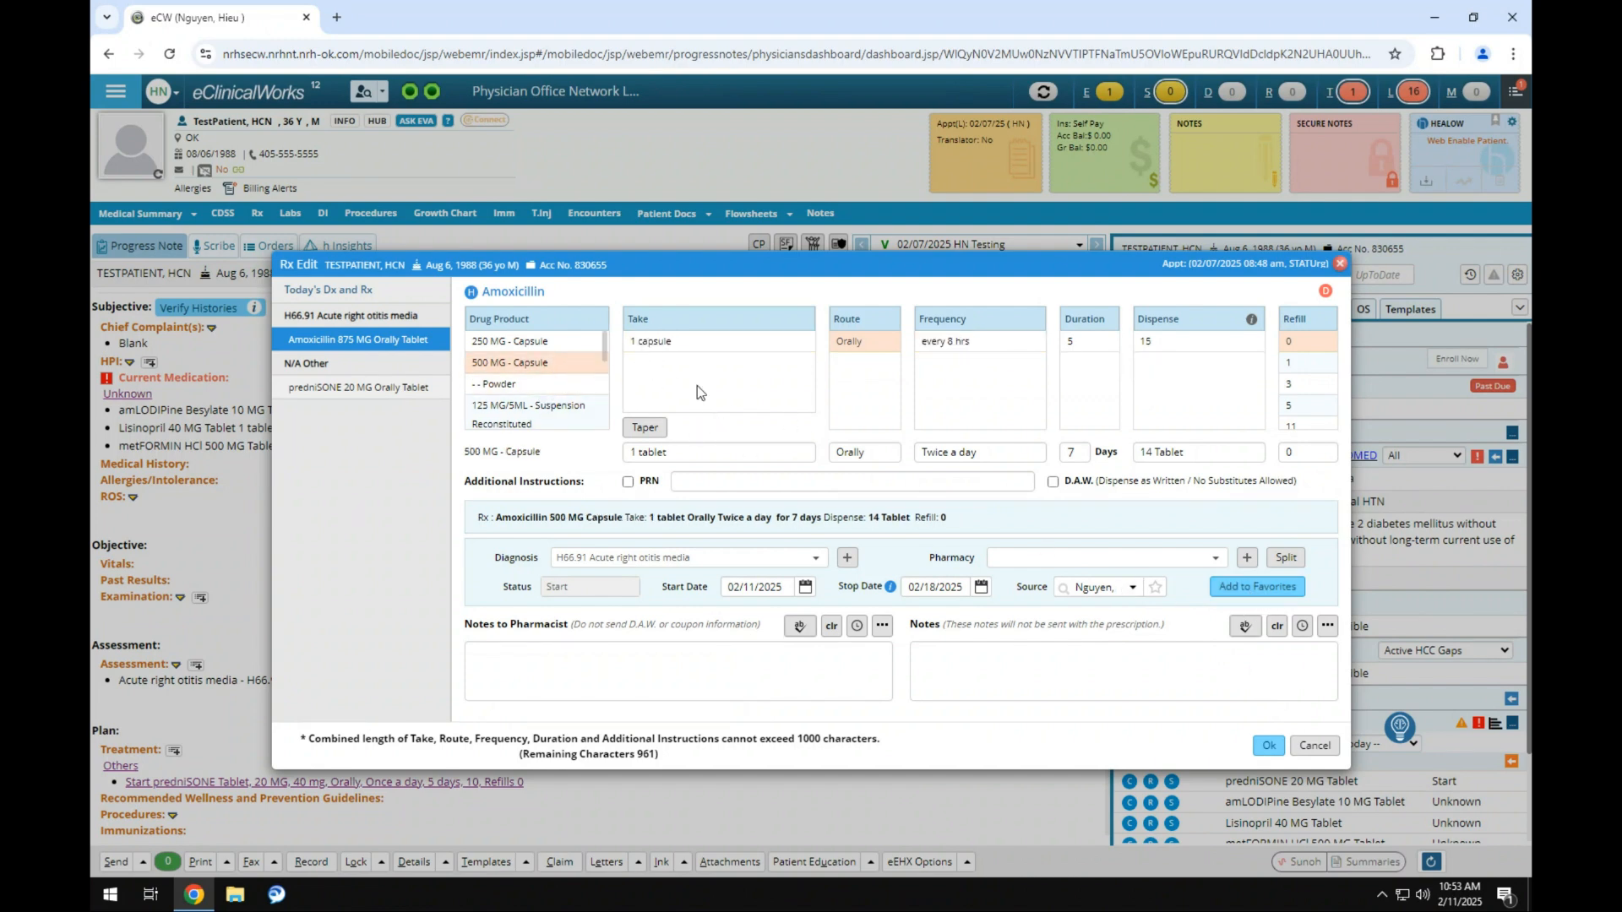
scroll(522, 409, down, 3)
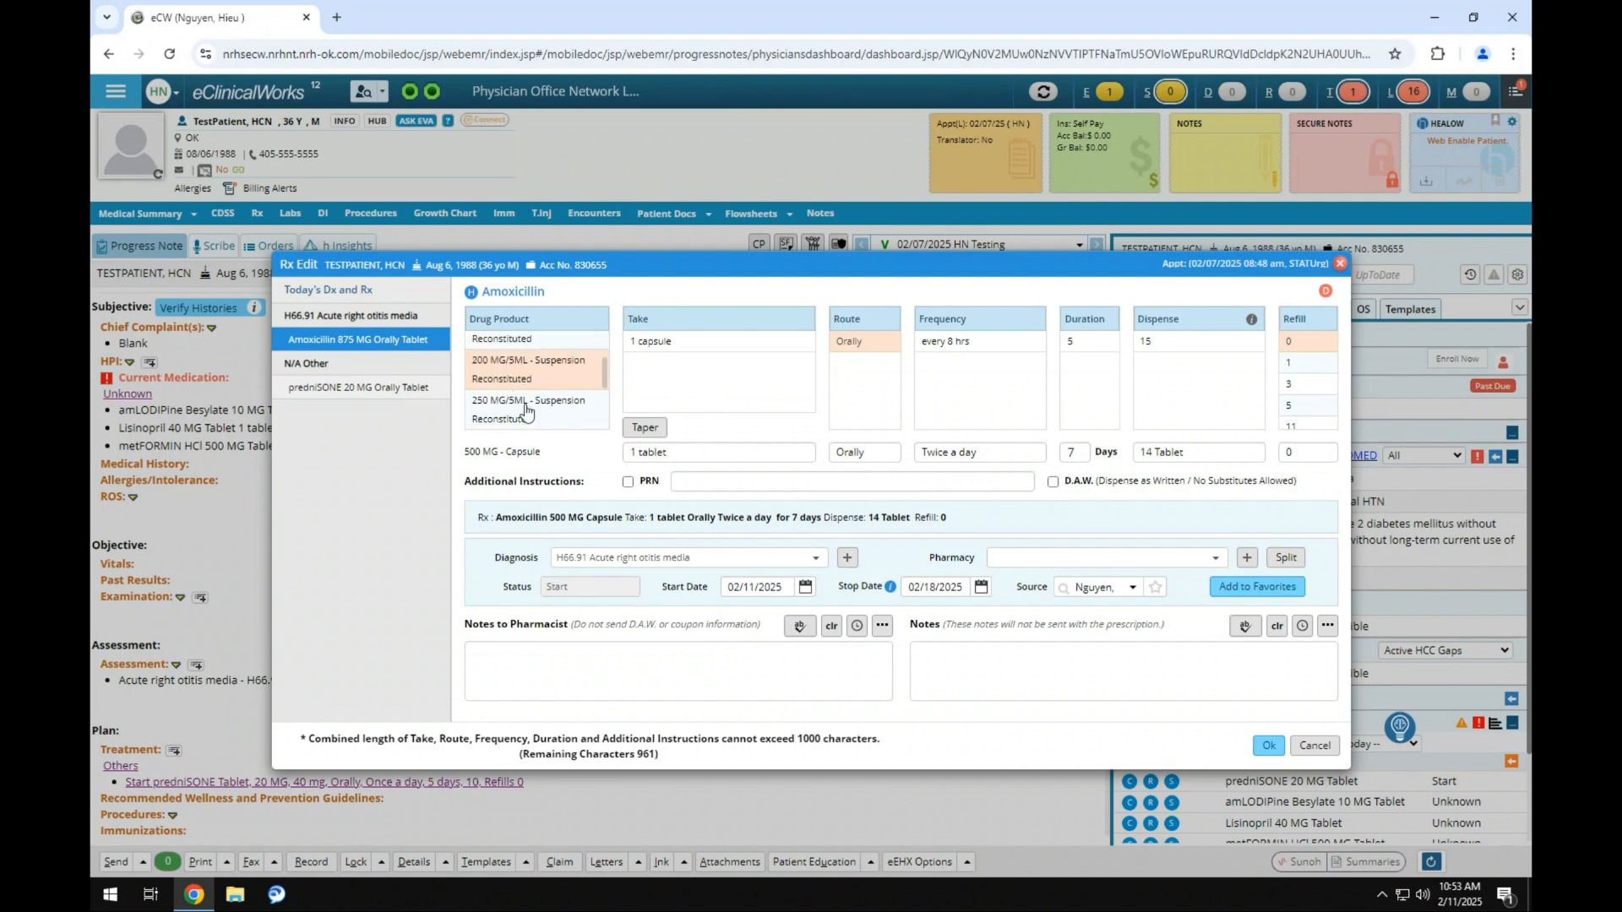
scroll(519, 404, up, 3)
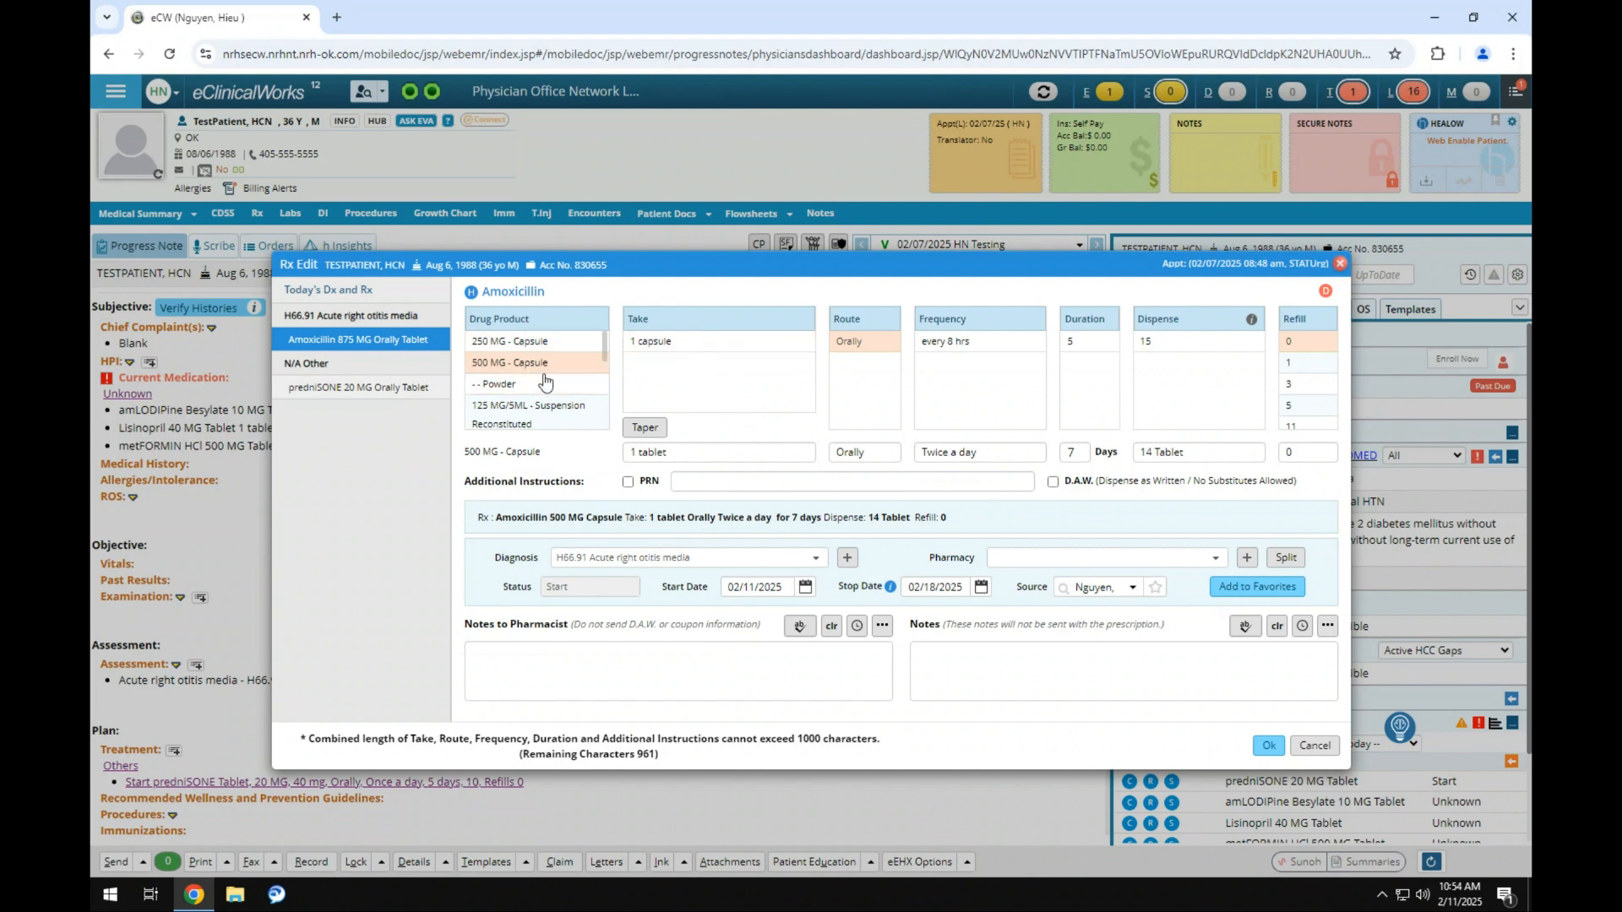
scroll(540, 397, down, 3)
click(517, 416)
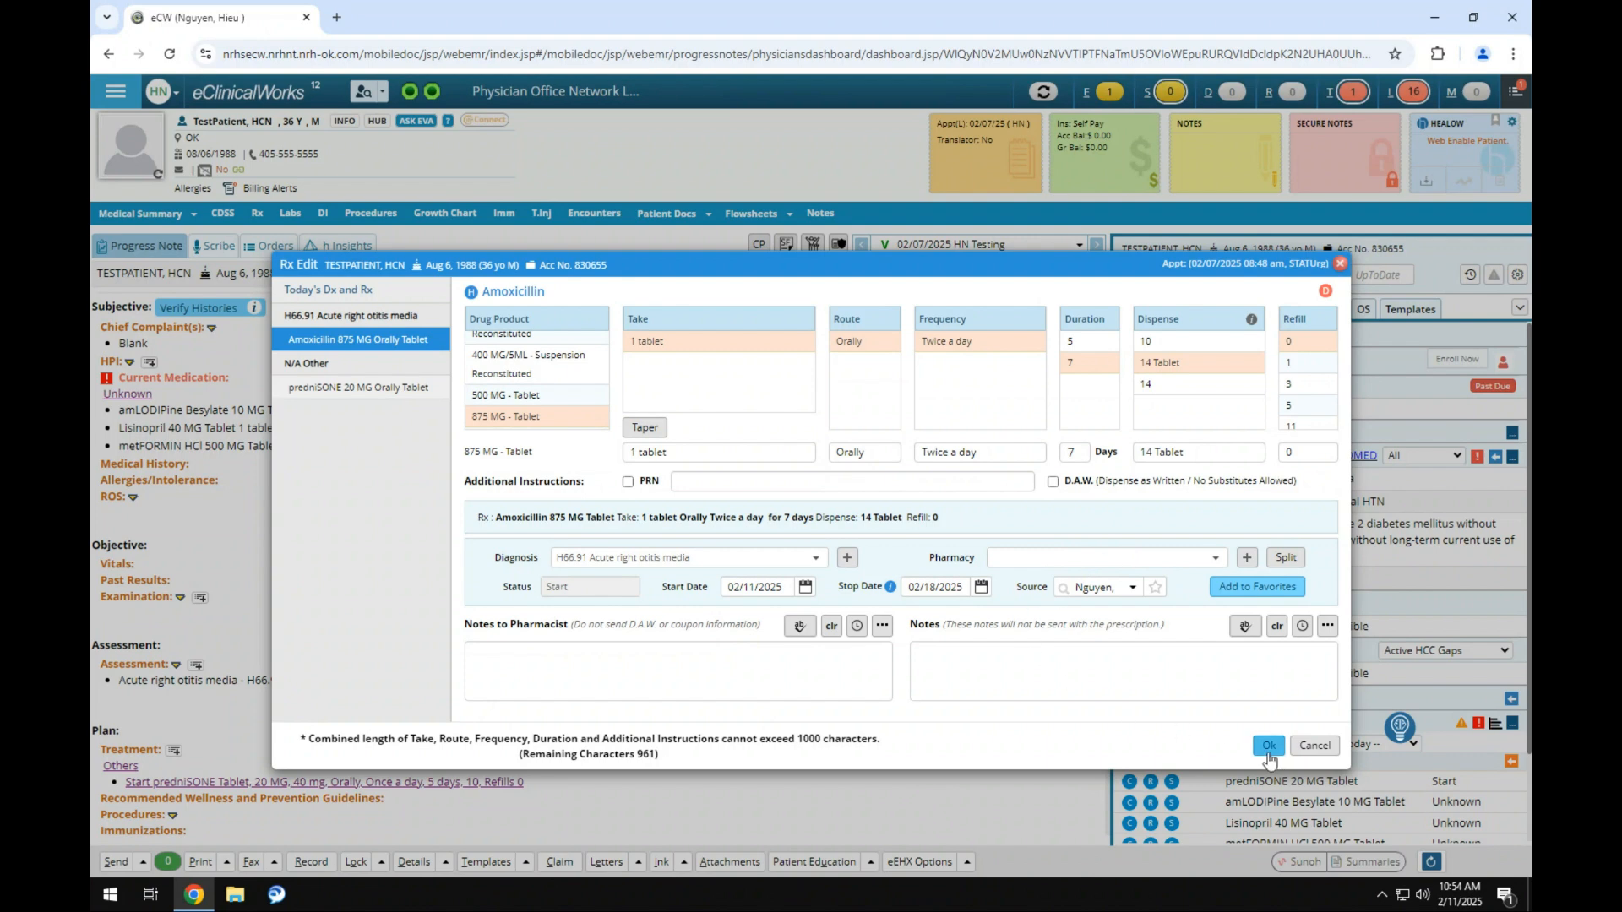
Step: Save the amoxicillin prescription, agree to order it for the past encounter, and check the treatment plan
click(1268, 747)
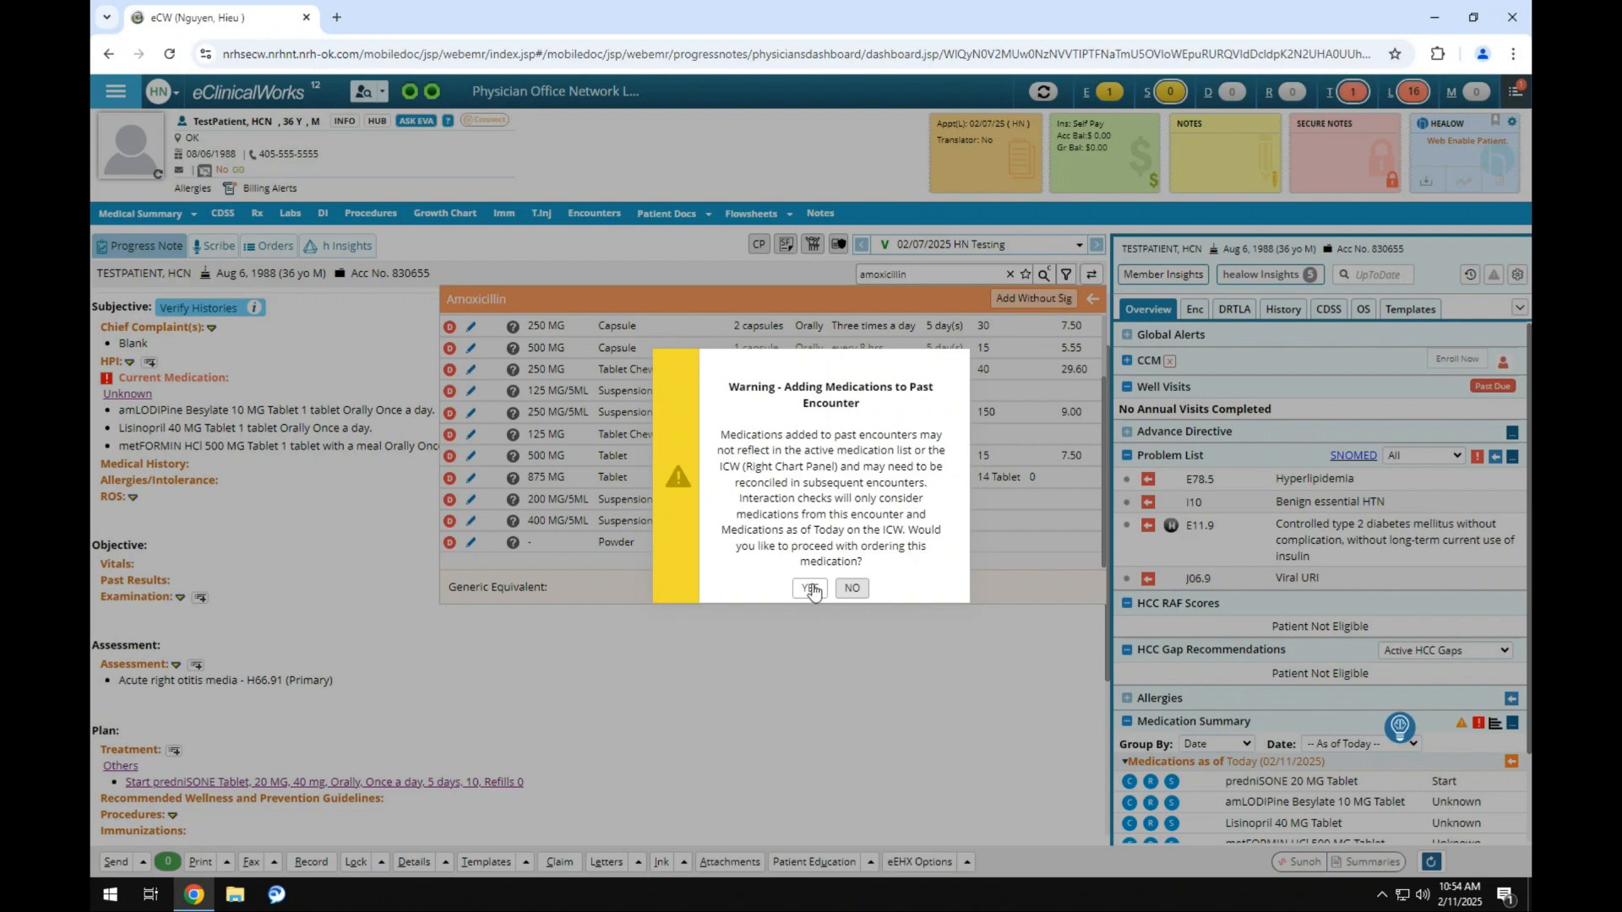
click(810, 589)
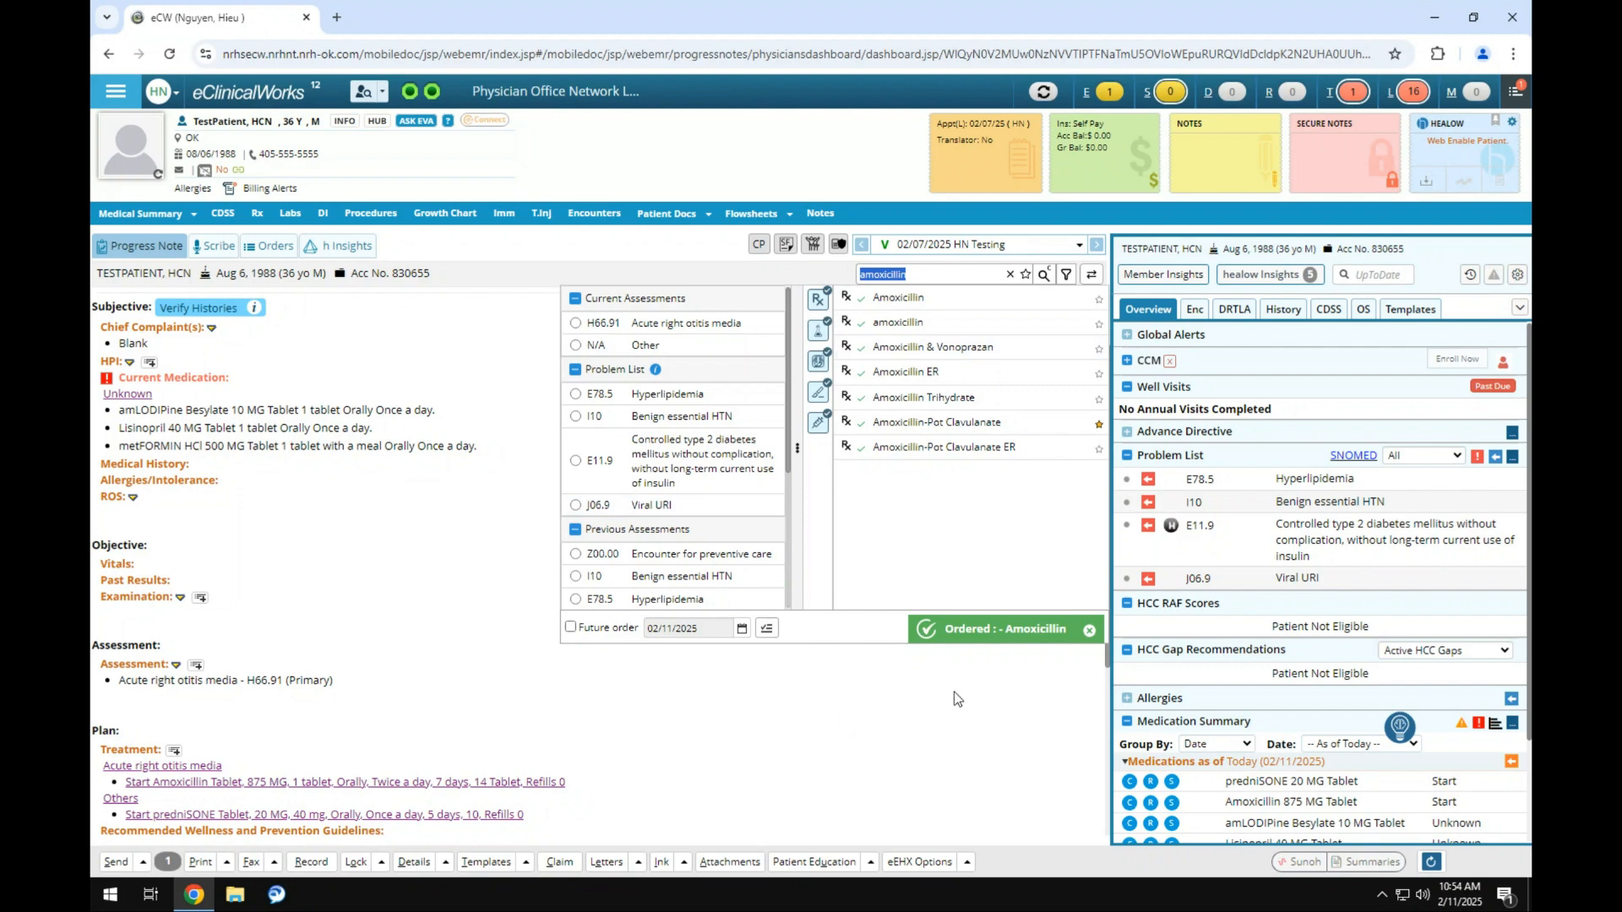
scroll(496, 582, down, 1)
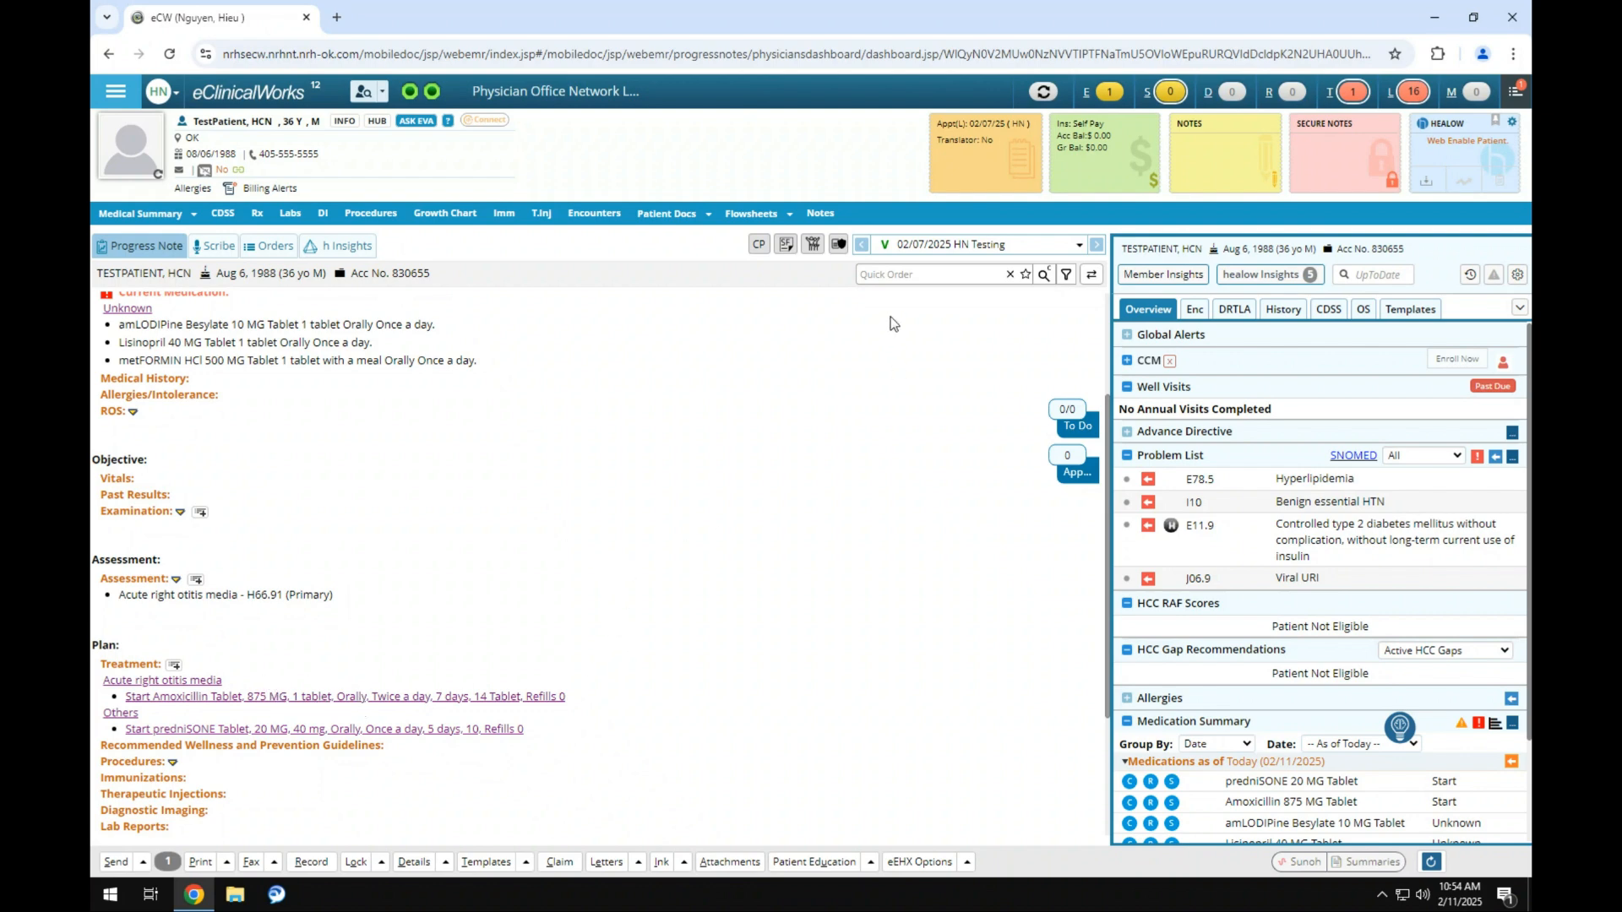
Step: Search Quick Order for prednisone, limit the results to favorites, view the available strengths, and mark the first predniSONE entry as a favorite
click(922, 272)
text(prednisone)
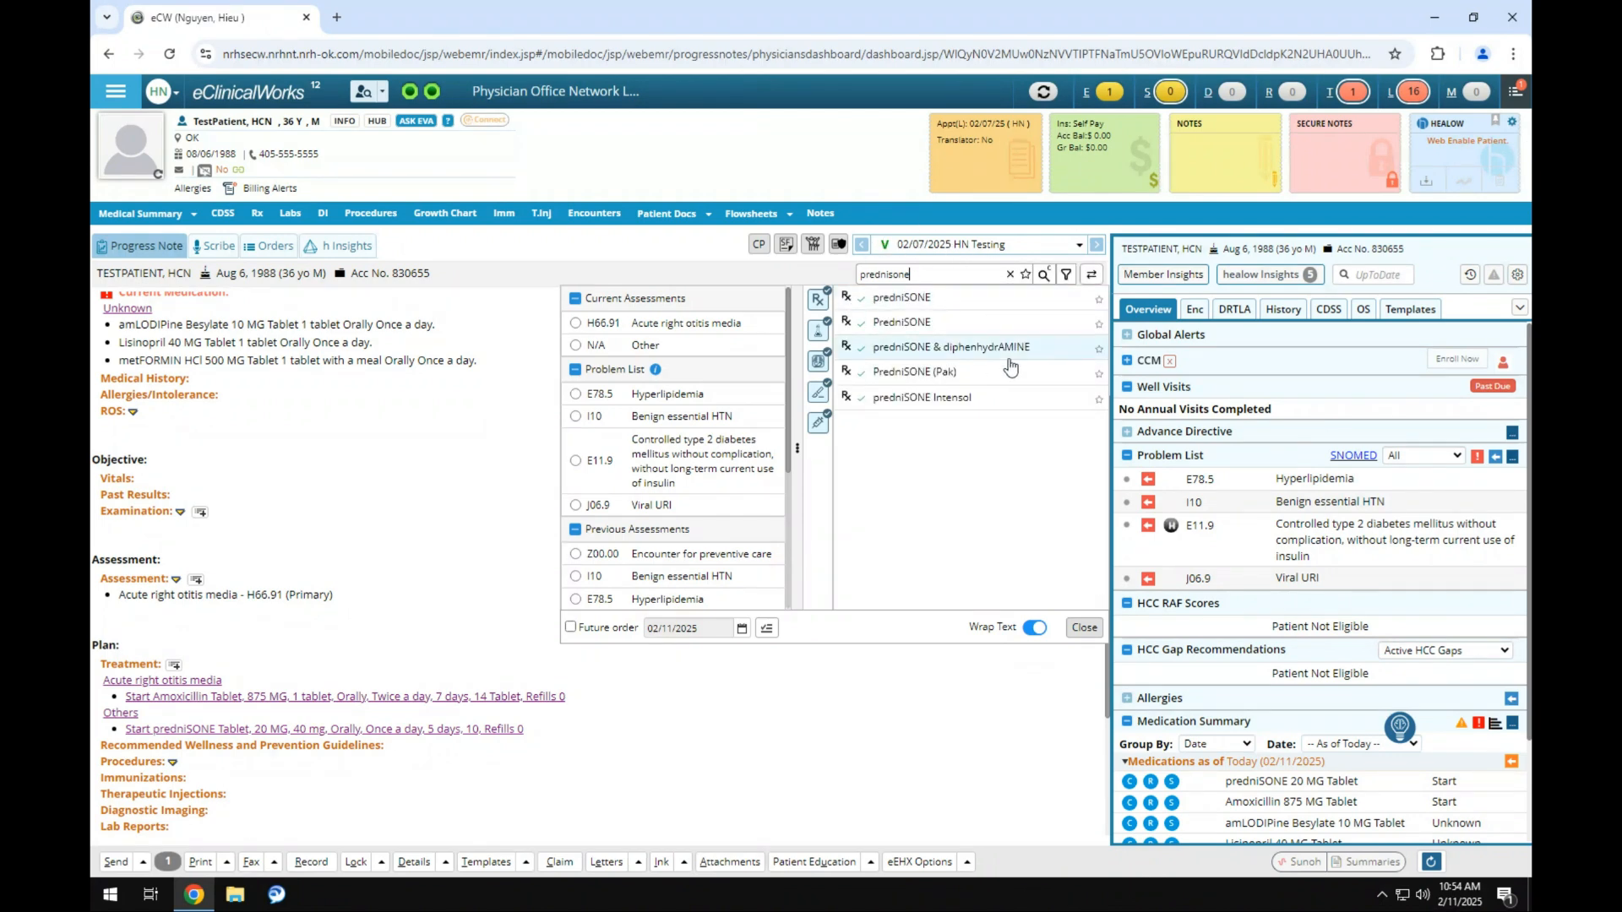
click(963, 301)
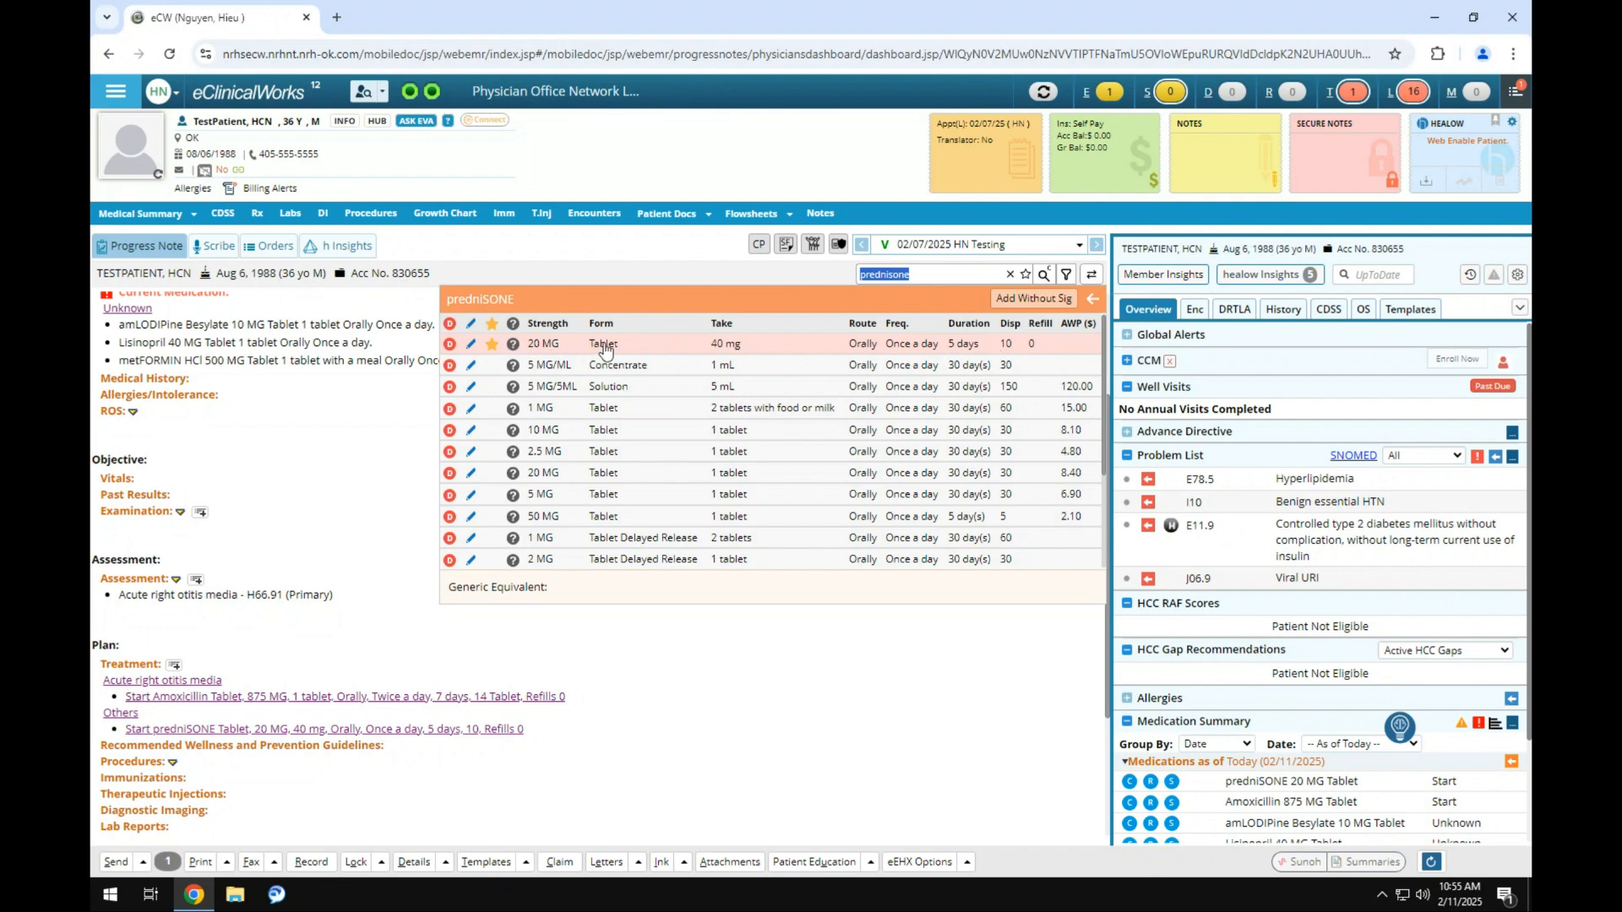
click(1032, 292)
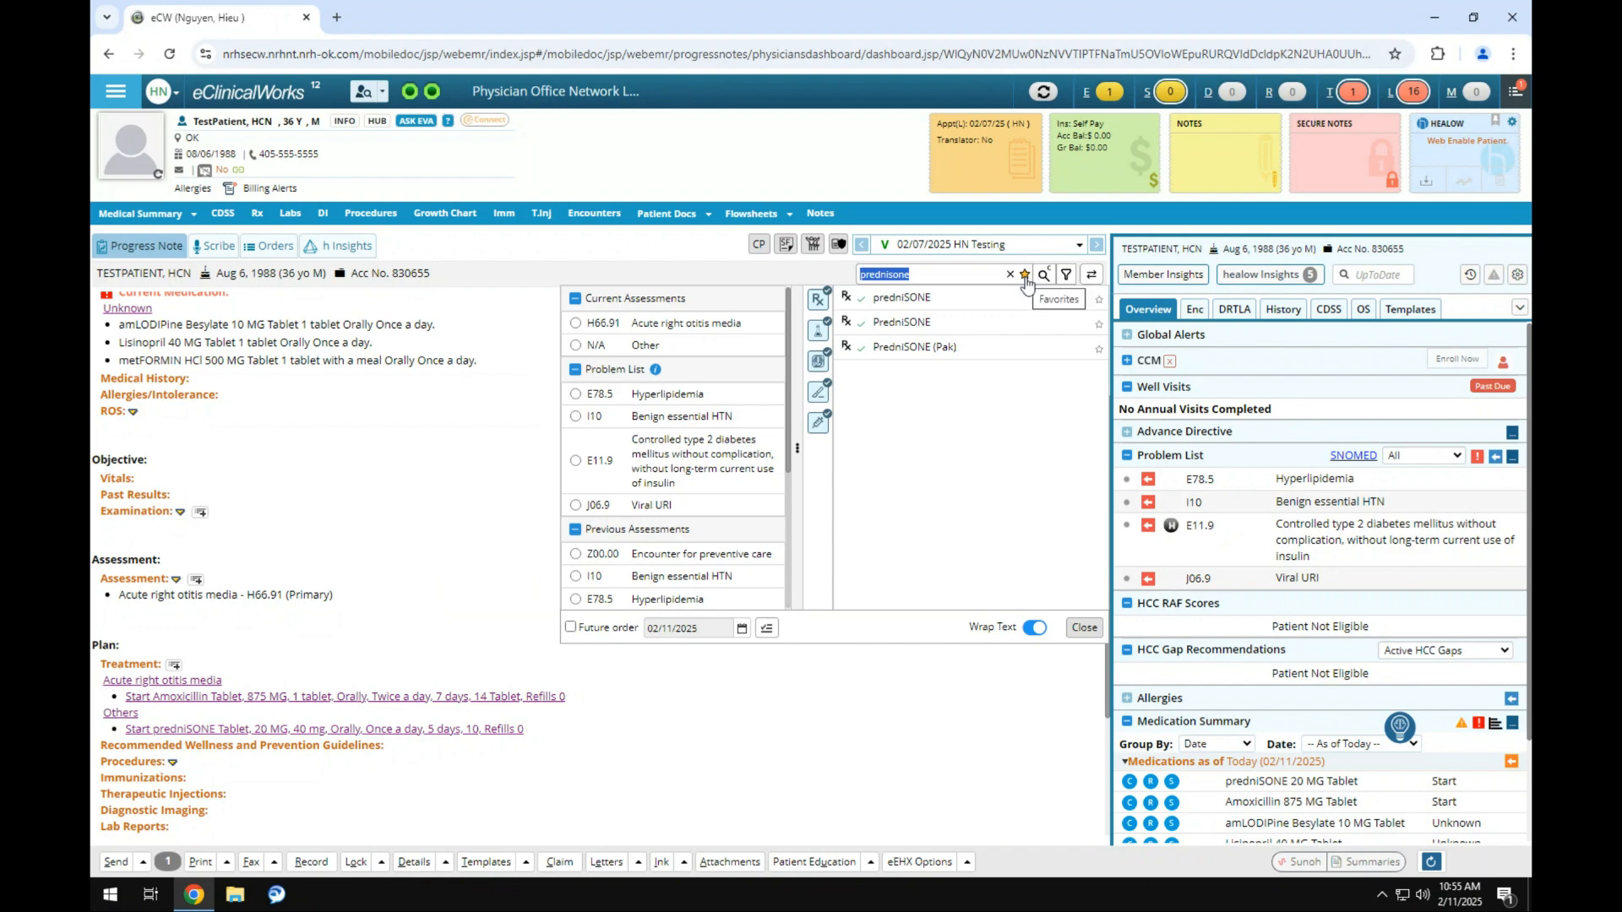
click(930, 299)
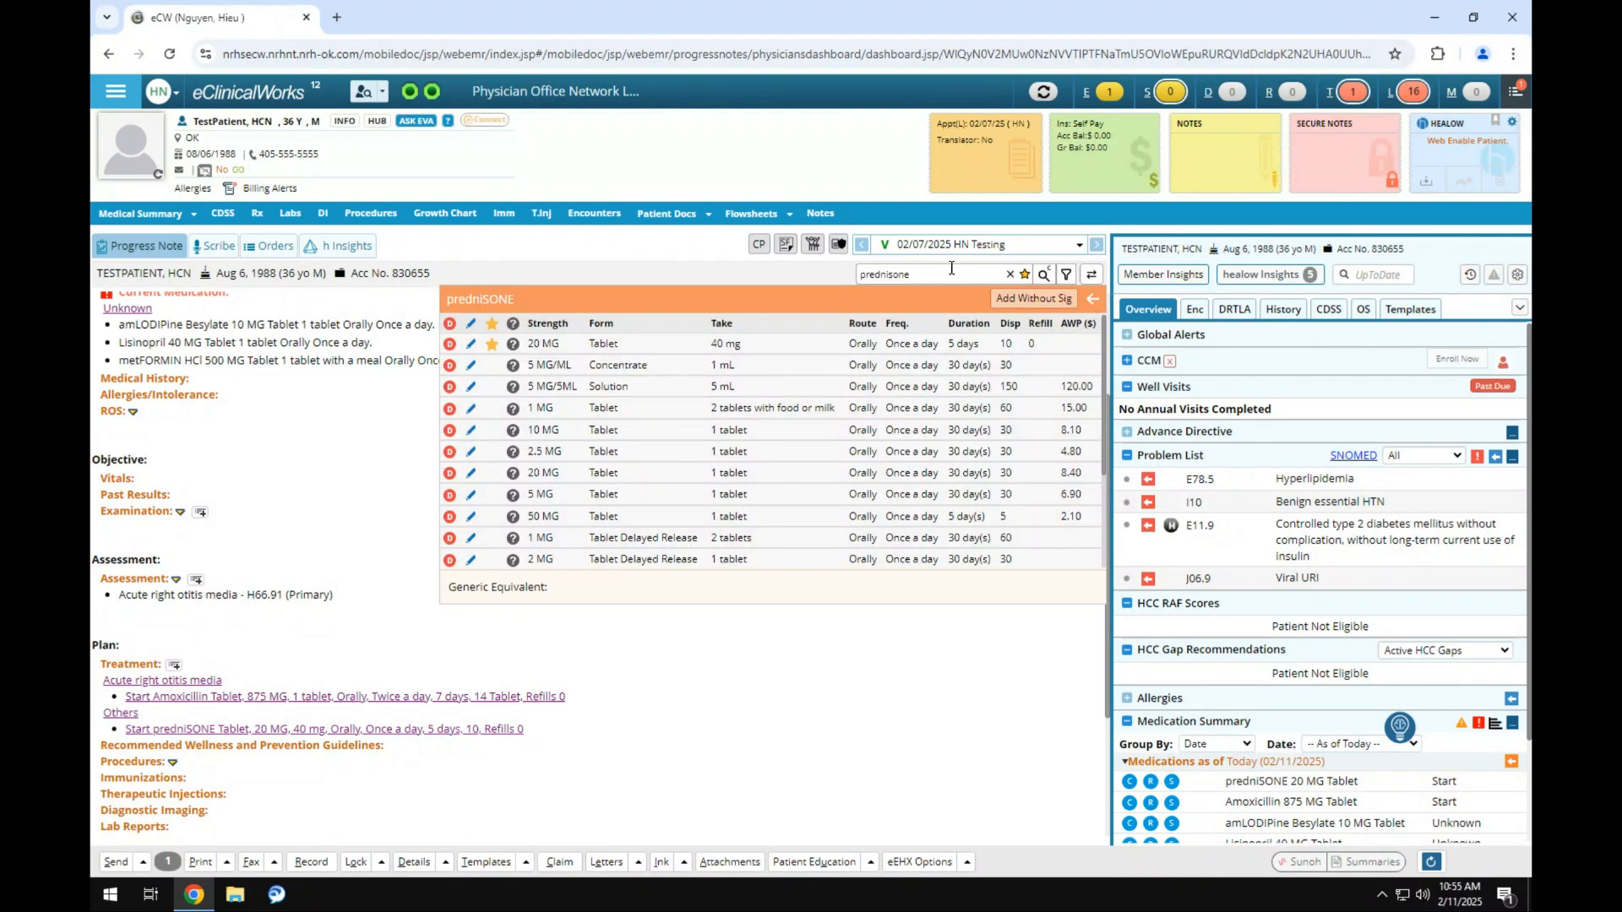
click(1092, 298)
click(1100, 303)
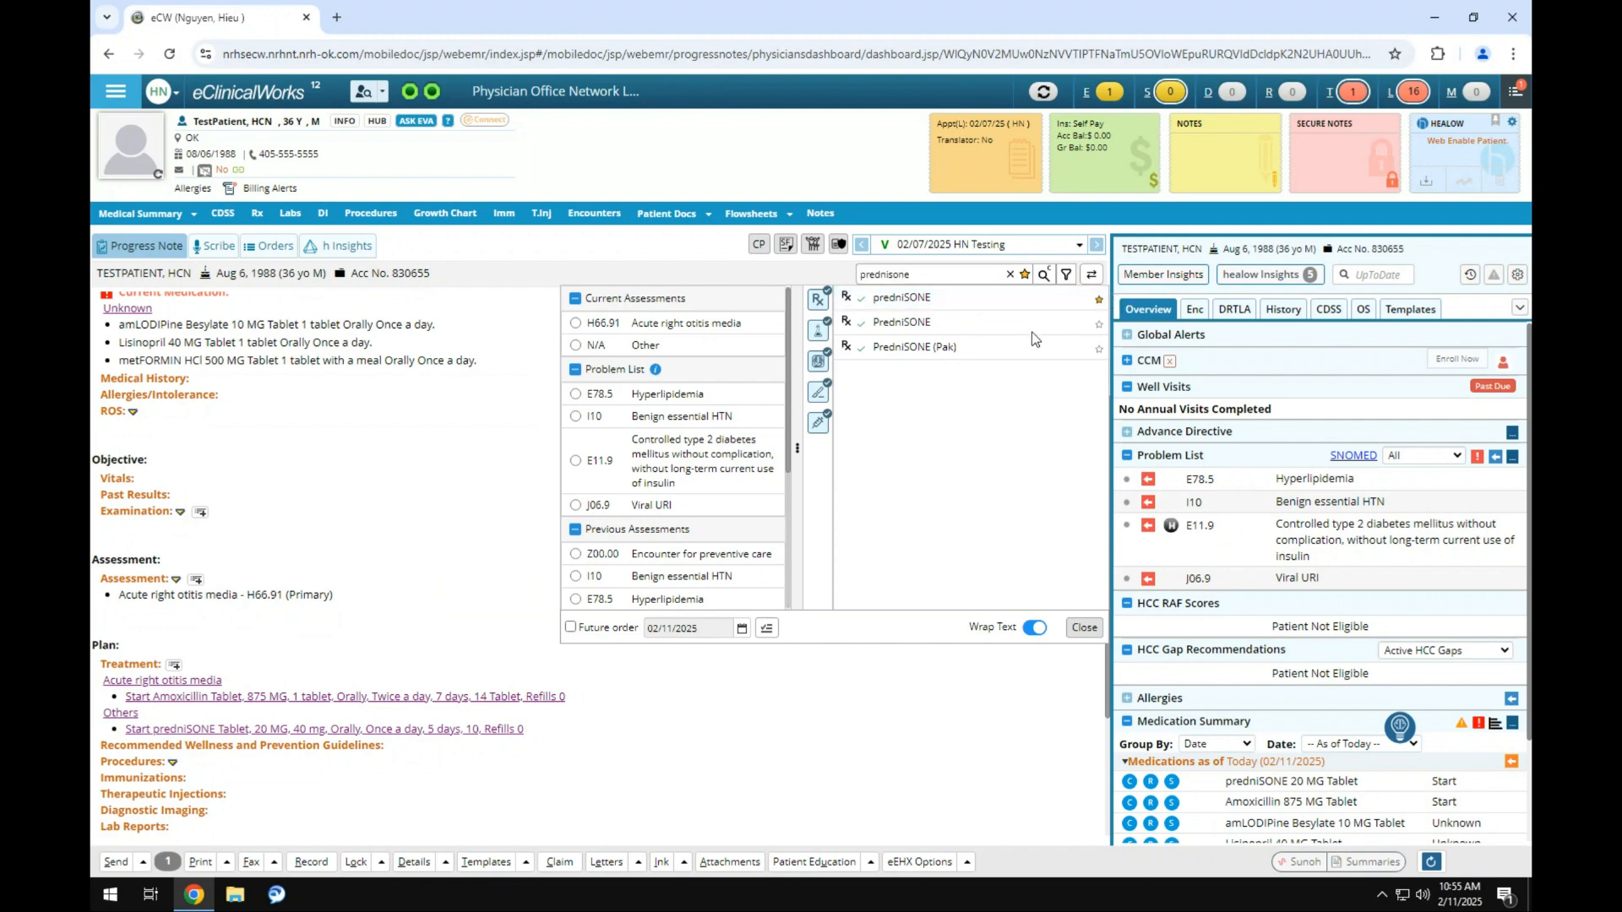
Step: Order the favorite predniSONE 20 MG tablet, 40 mg once a day for 5 days, accepting the past-encounter and duplicate orders, and check the treatment plan
click(1047, 299)
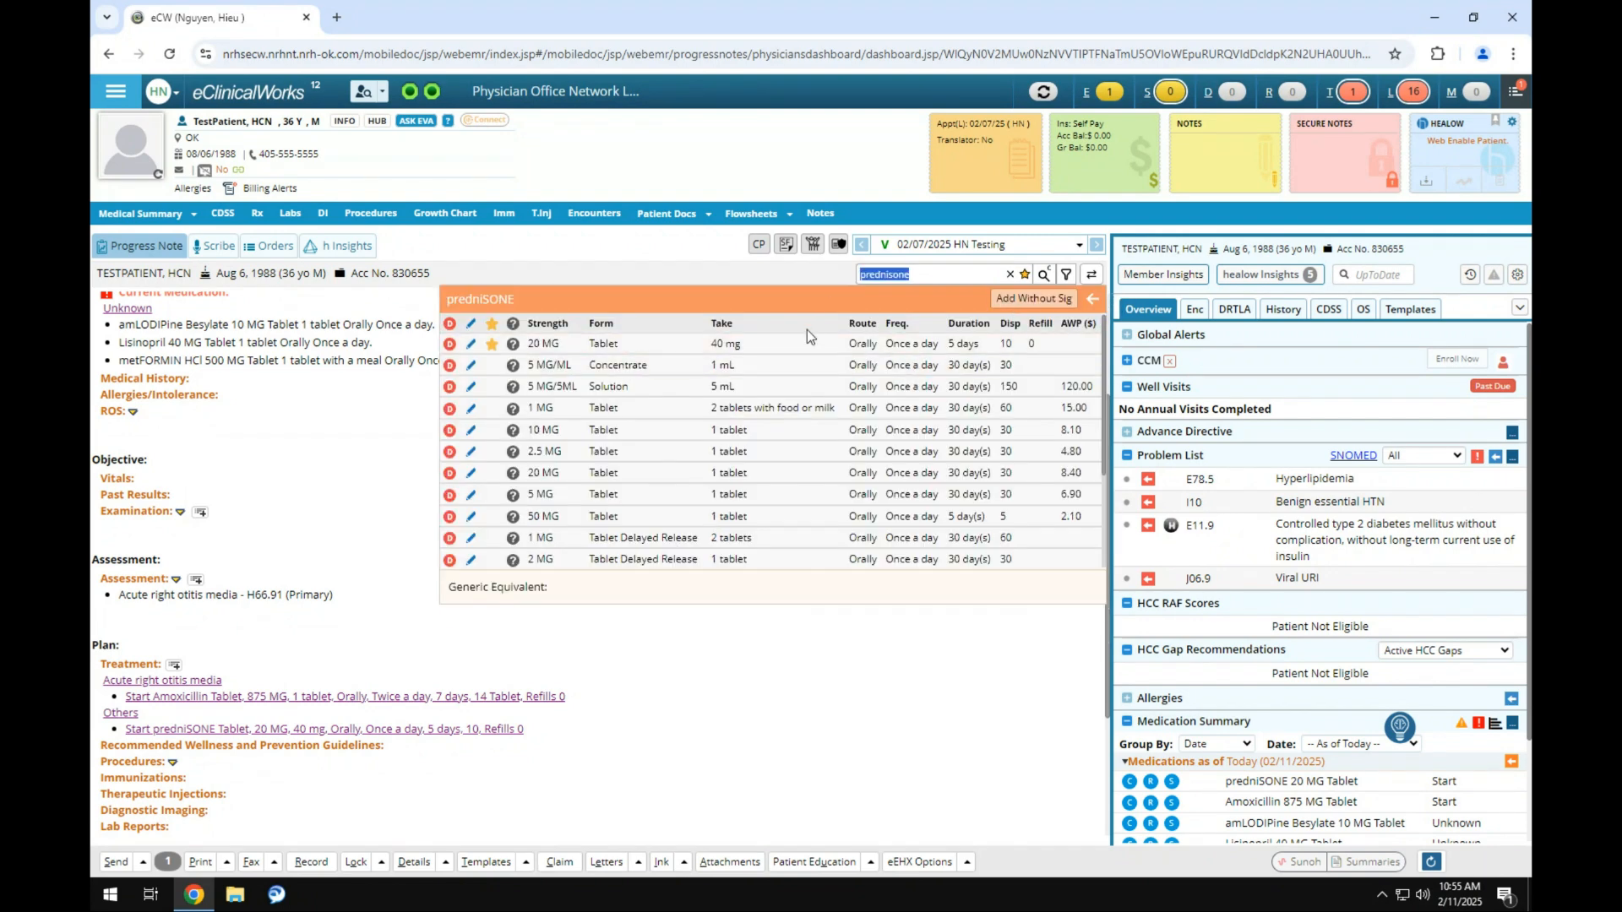
click(907, 347)
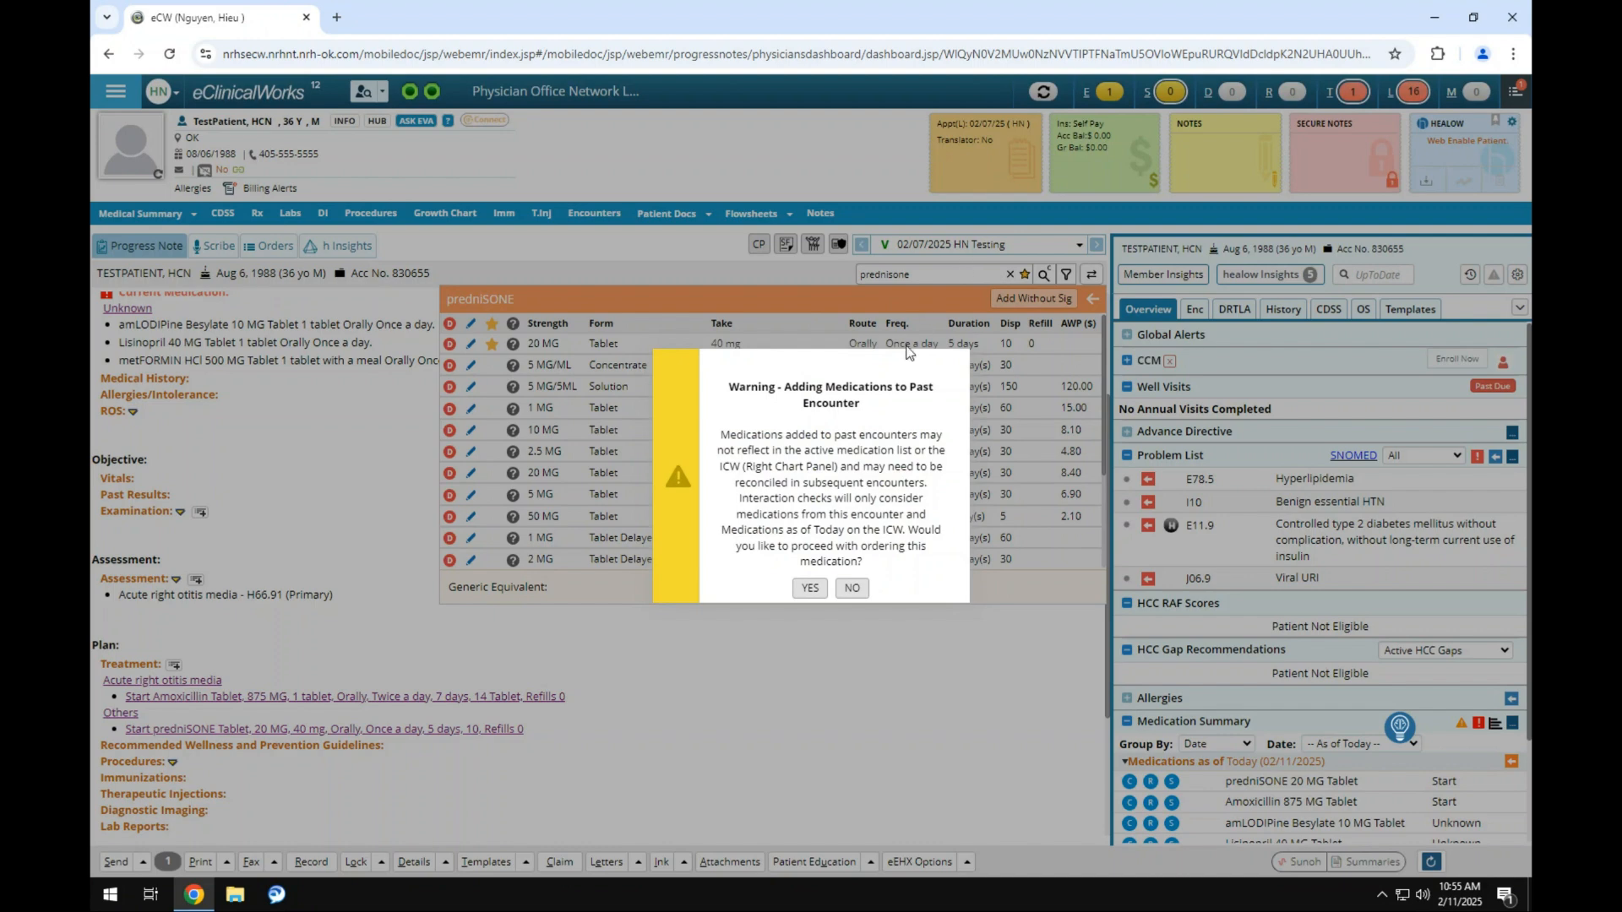
click(809, 588)
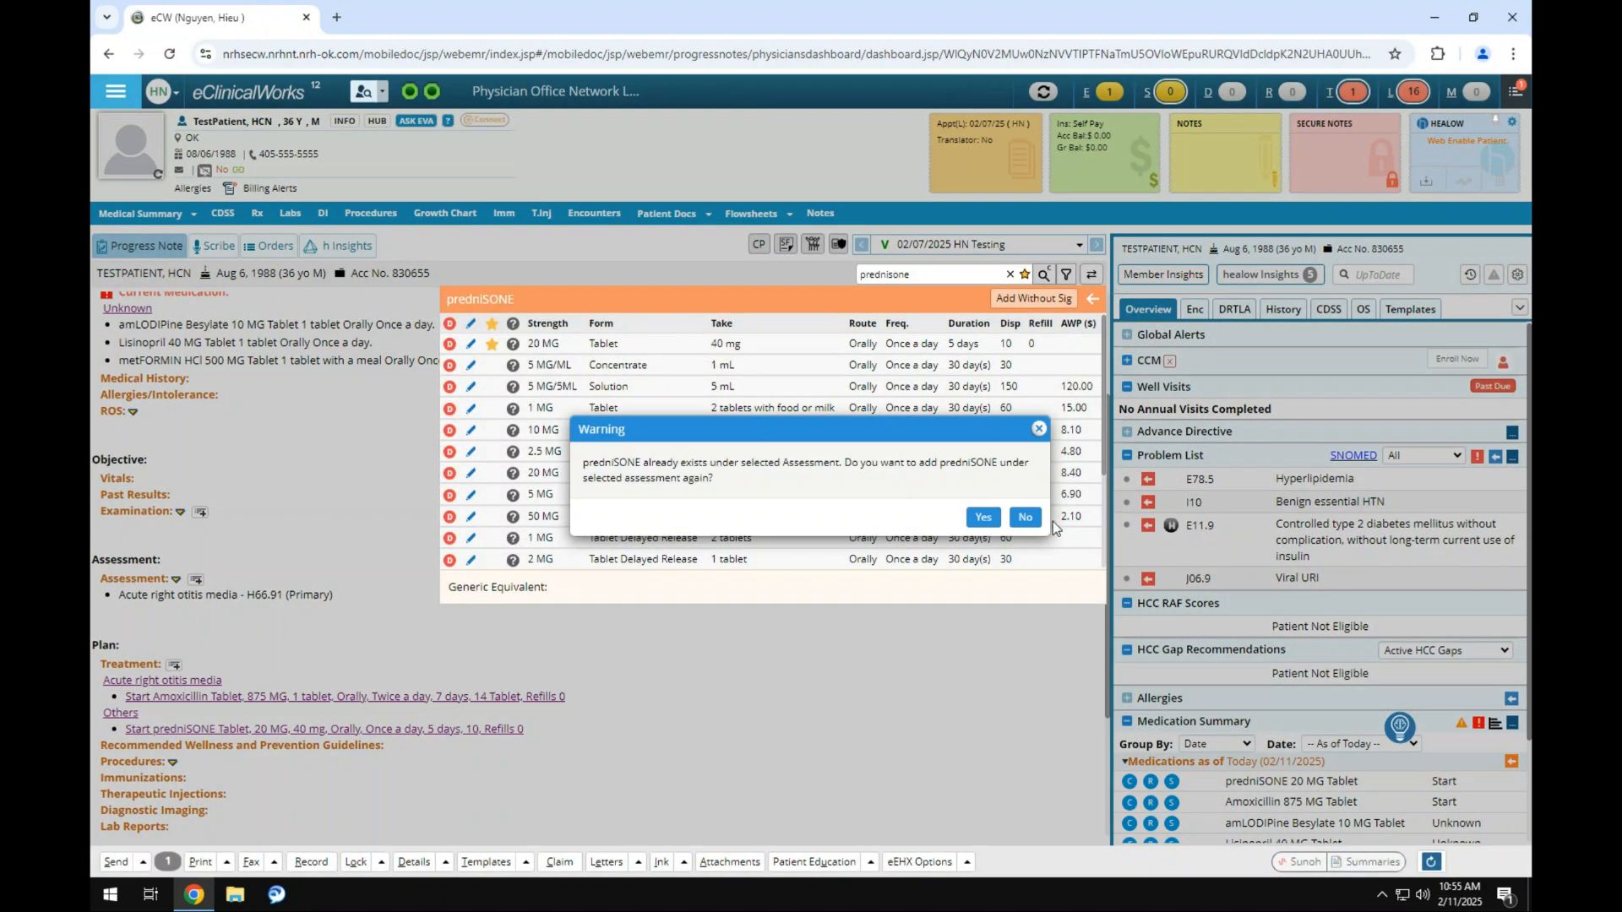
click(983, 519)
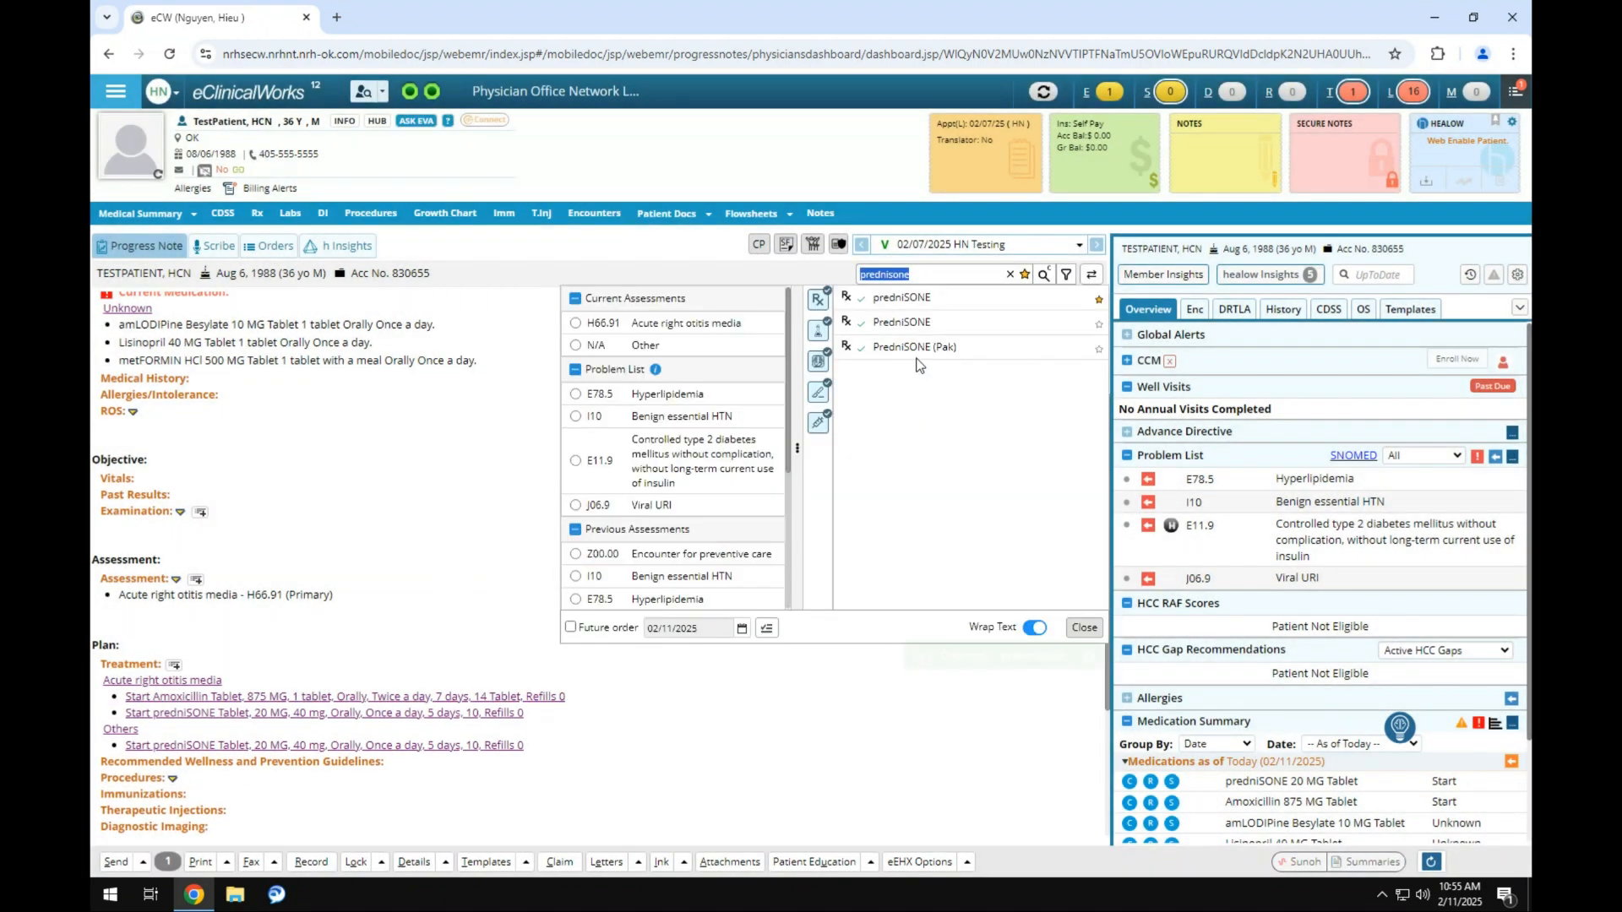
click(433, 545)
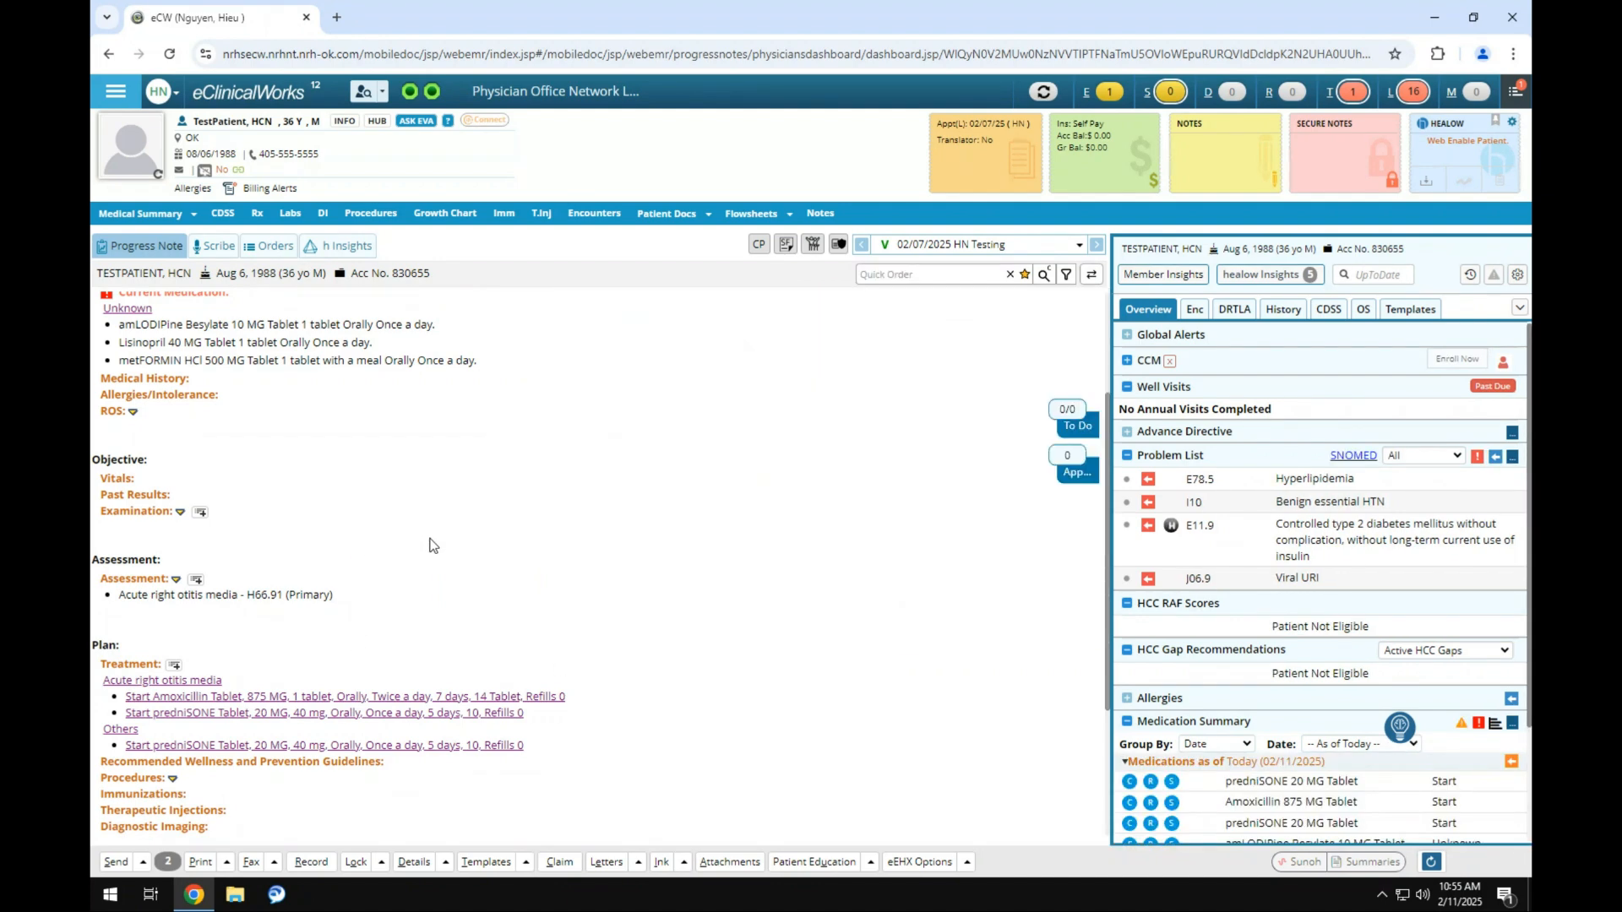
scroll(630, 473, down, 1)
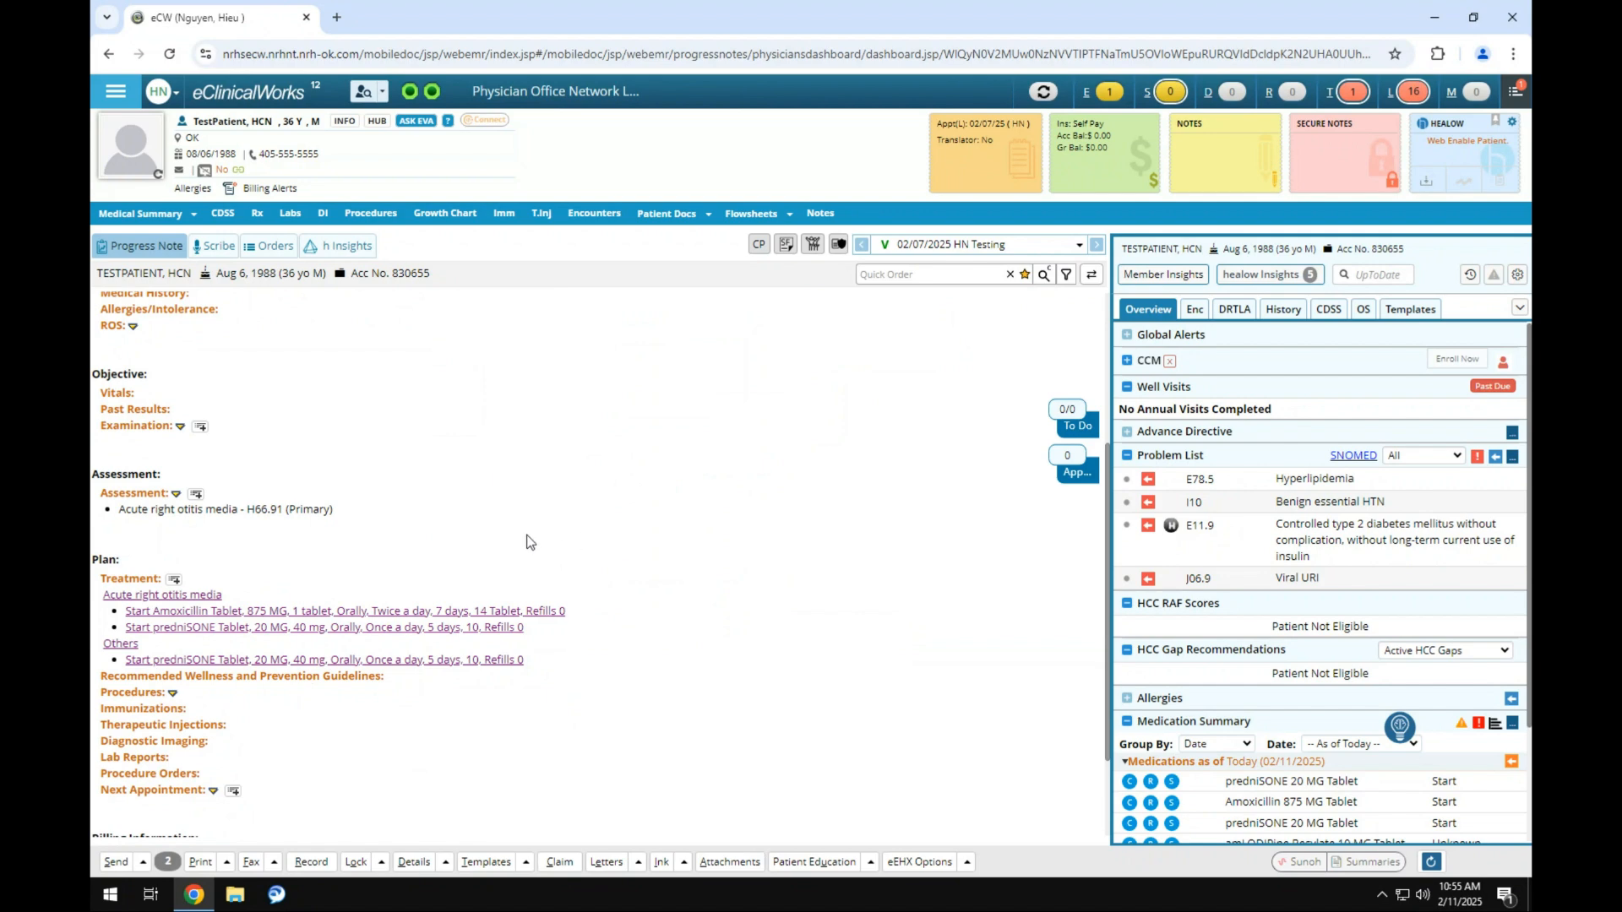
Step: View the encounter's orders by diagnosis and start deleting the predniSONE order under Acute right otitis media, but decline the deletion
click(279, 248)
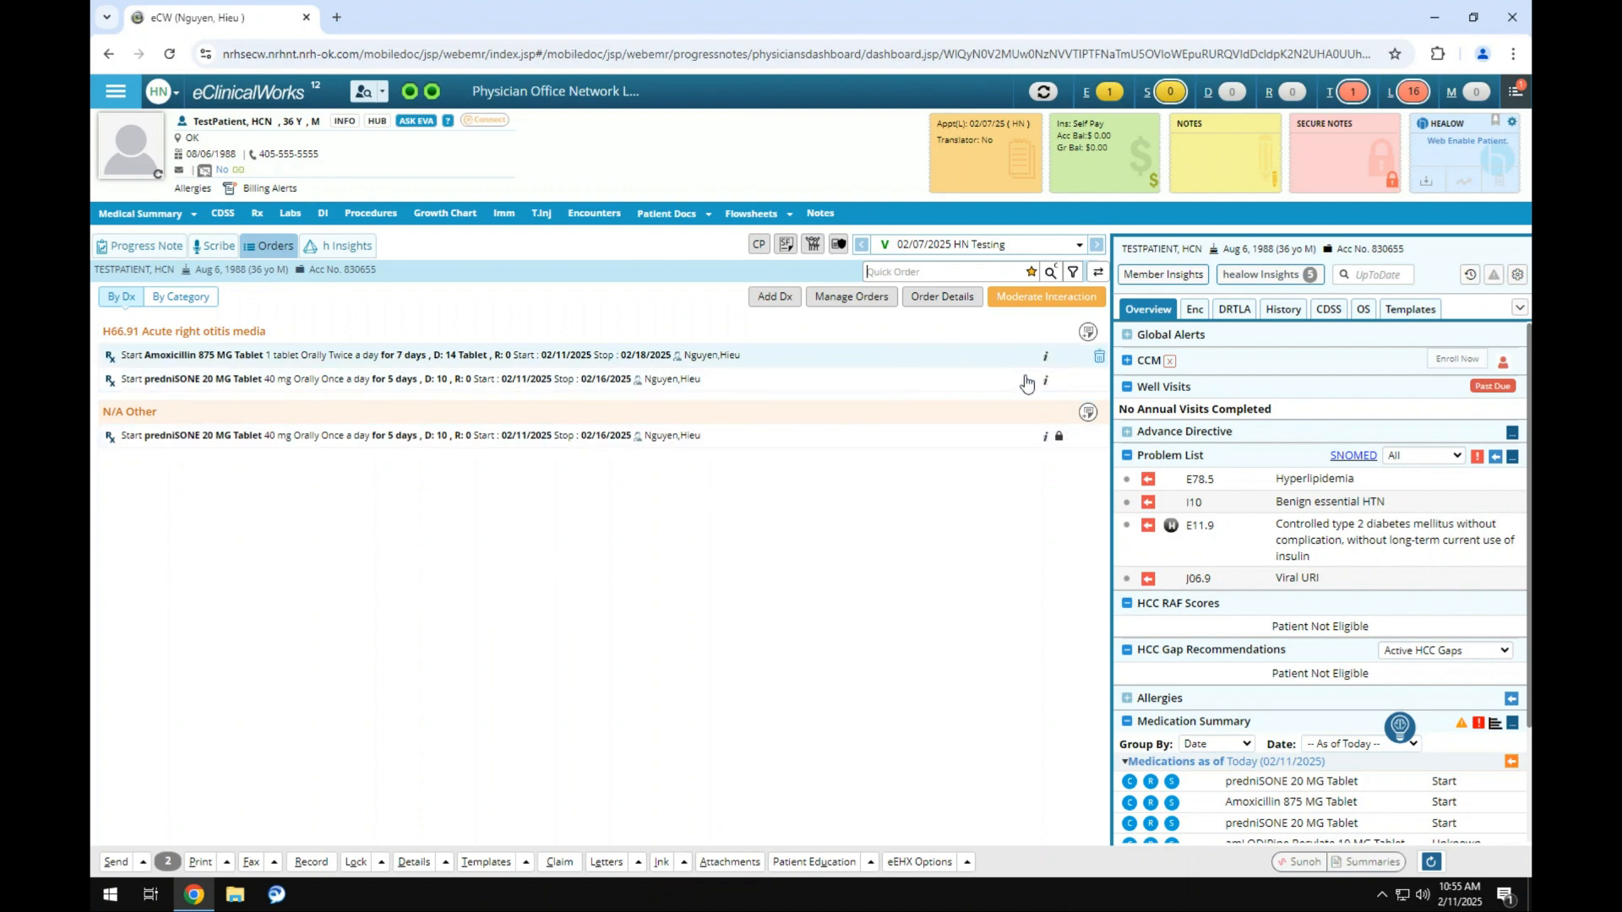
click(1100, 382)
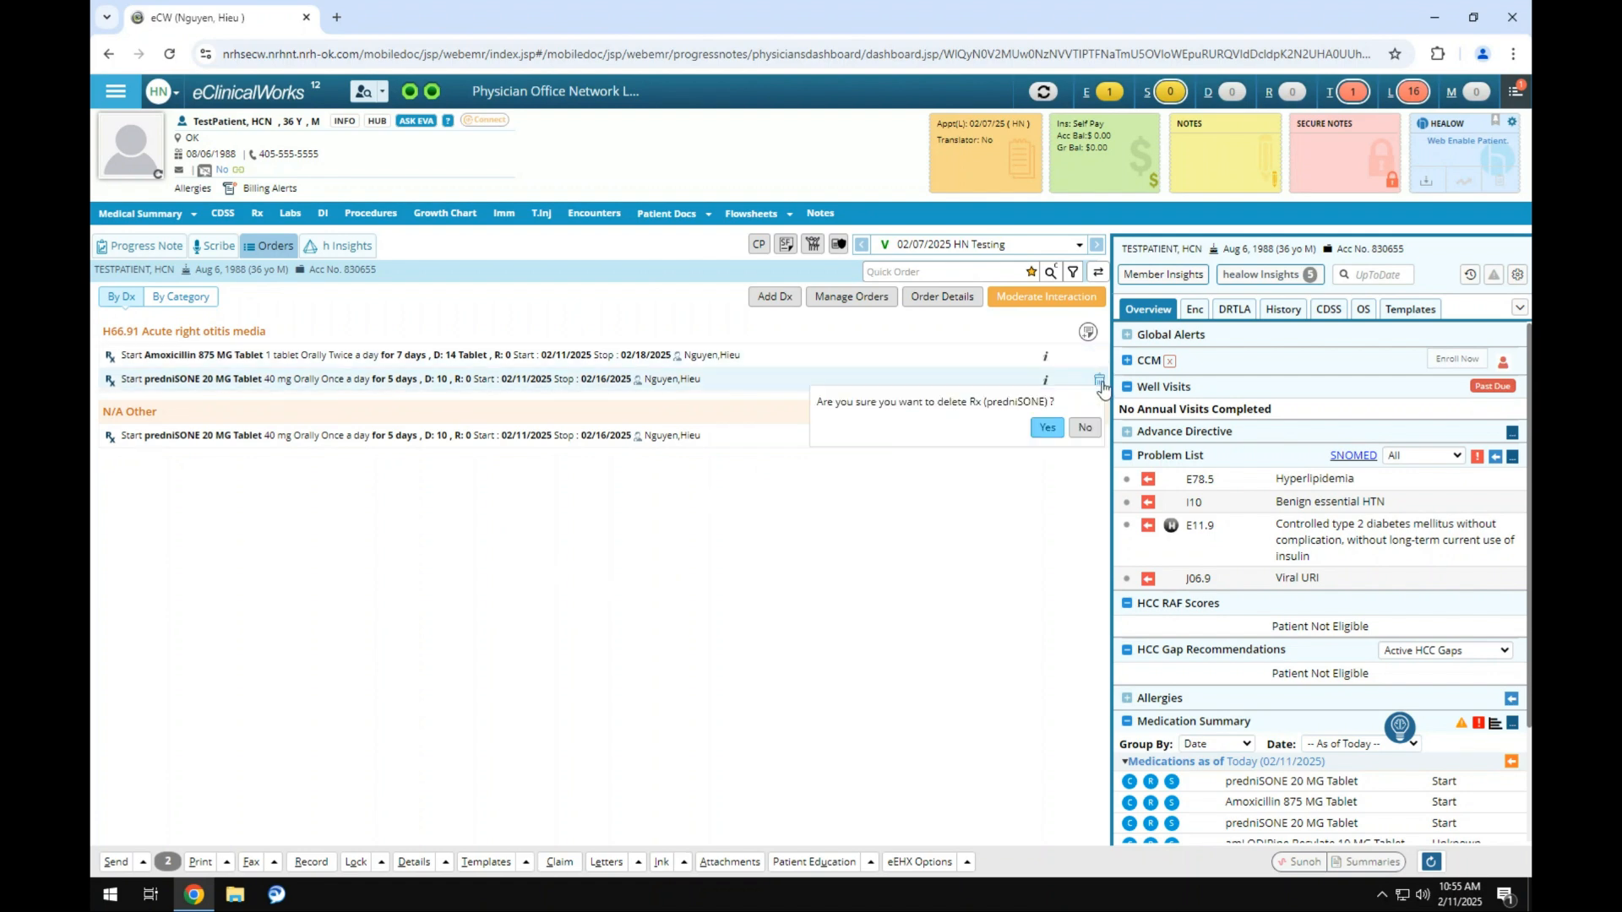
click(1084, 428)
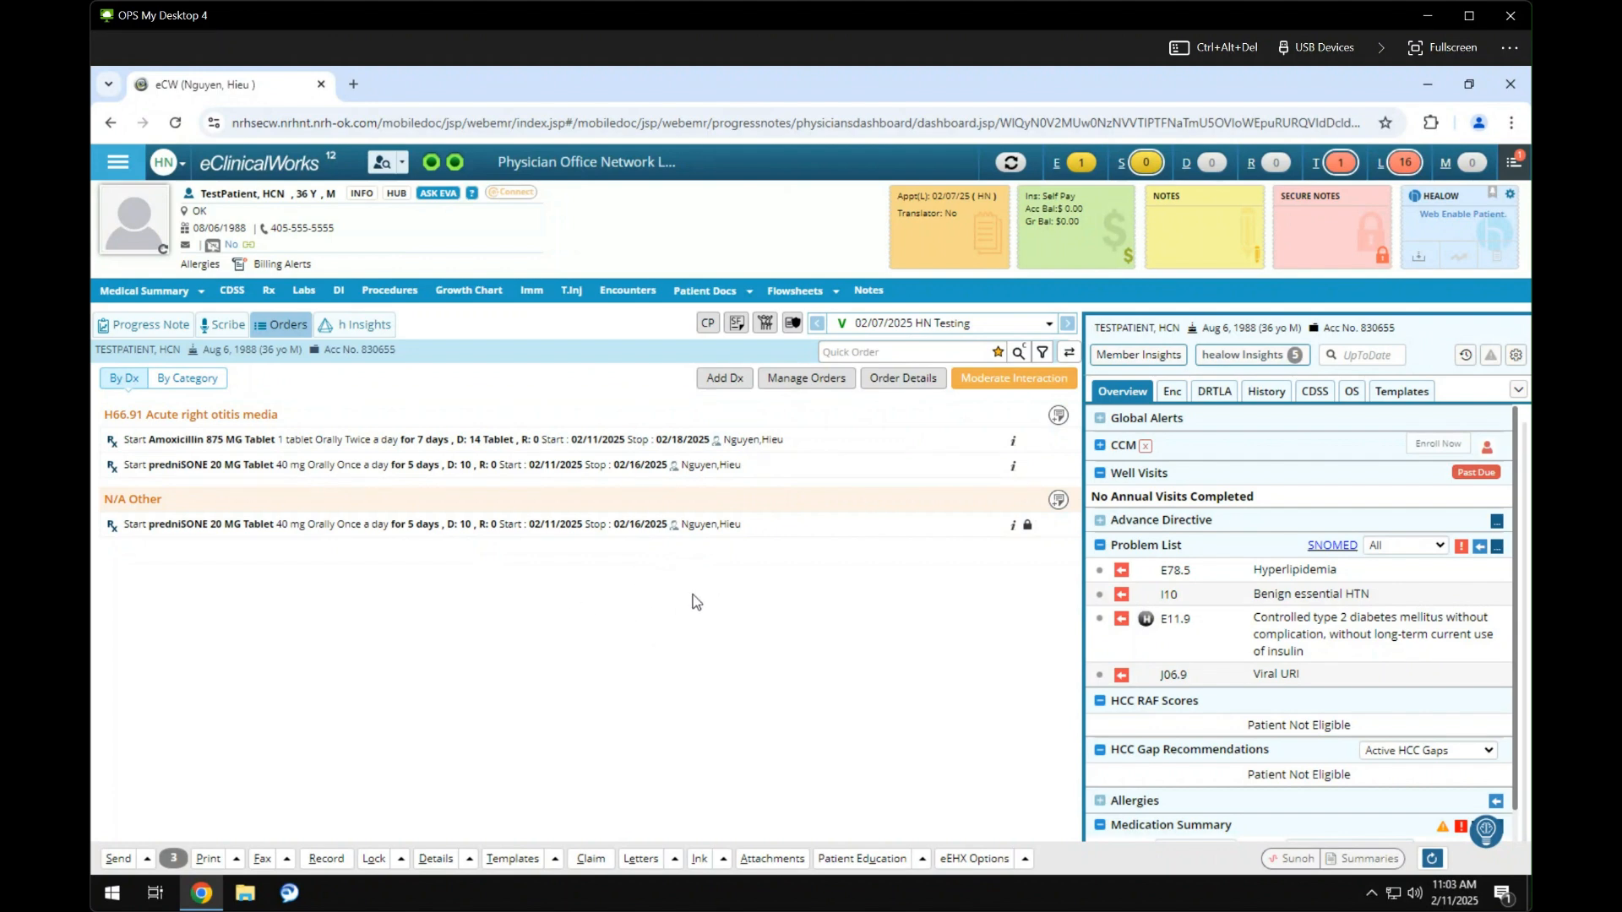
Step: Review the pending medication orders and their sending statuses, and close the list
click(174, 860)
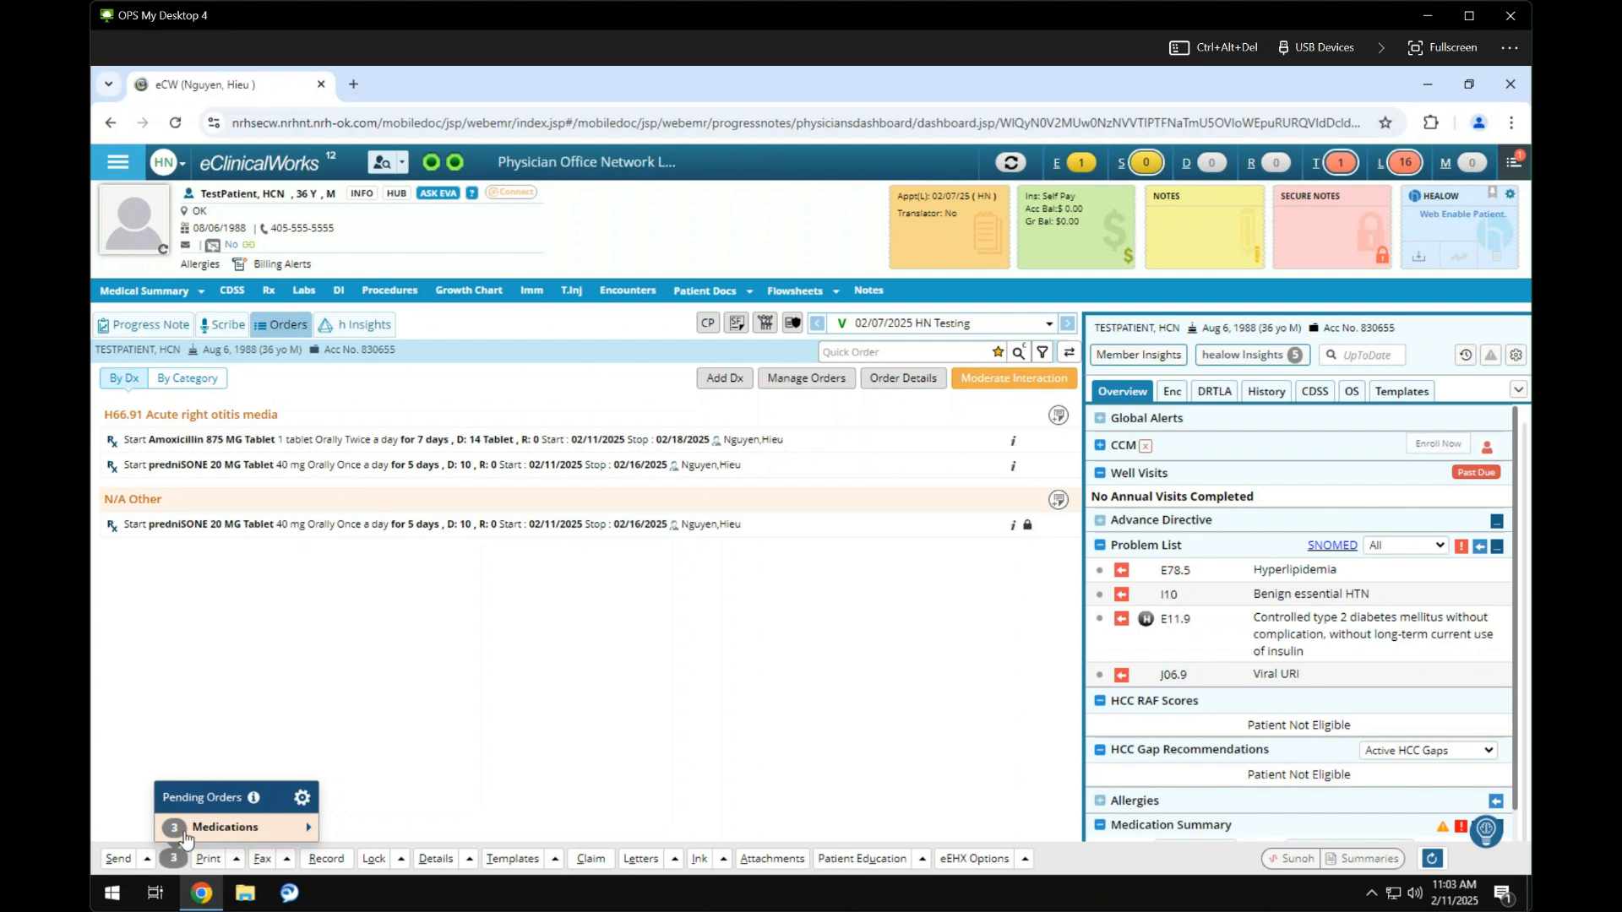
mouse_move(247, 838)
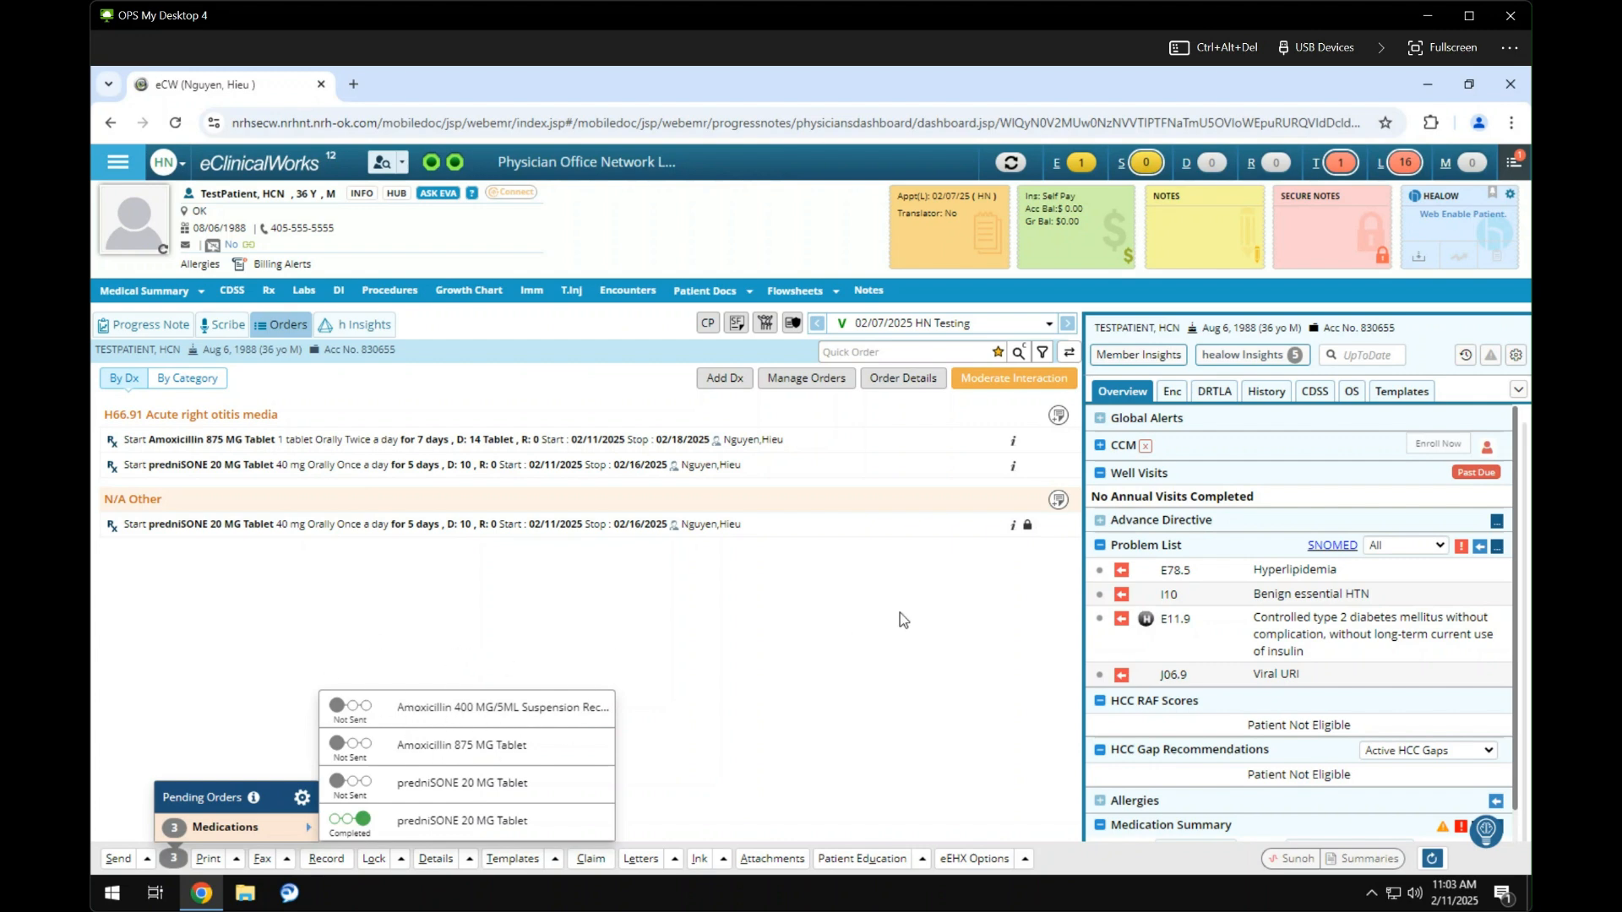
click(492, 600)
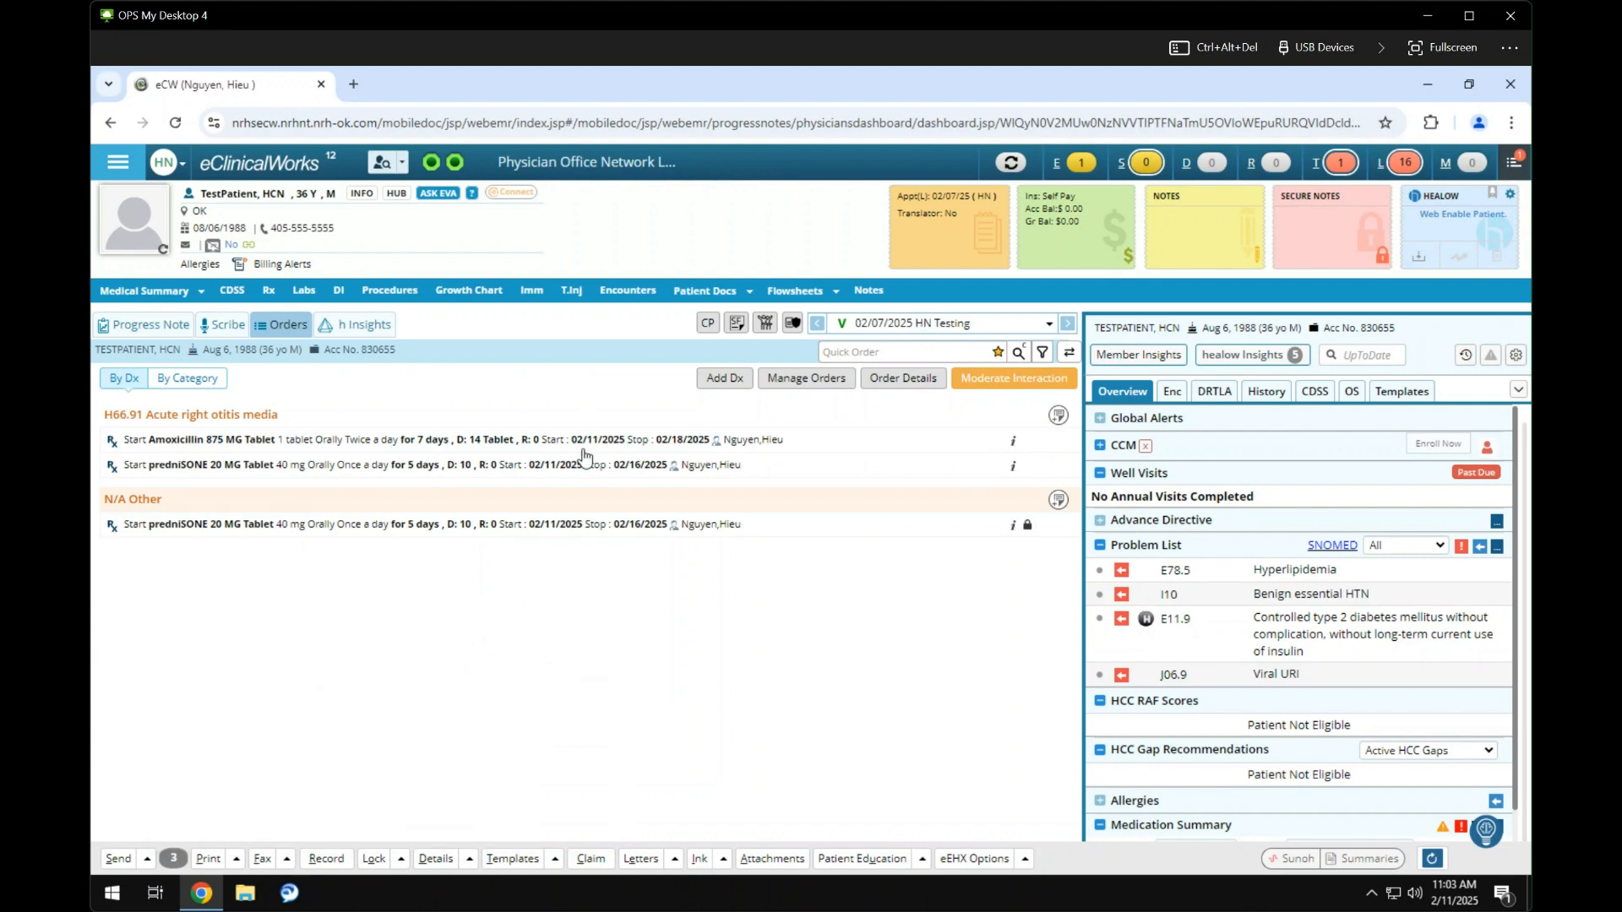
Step: Open the encounter's orders for sending and select all 3 medications, including the completed predniSONE order
click(118, 860)
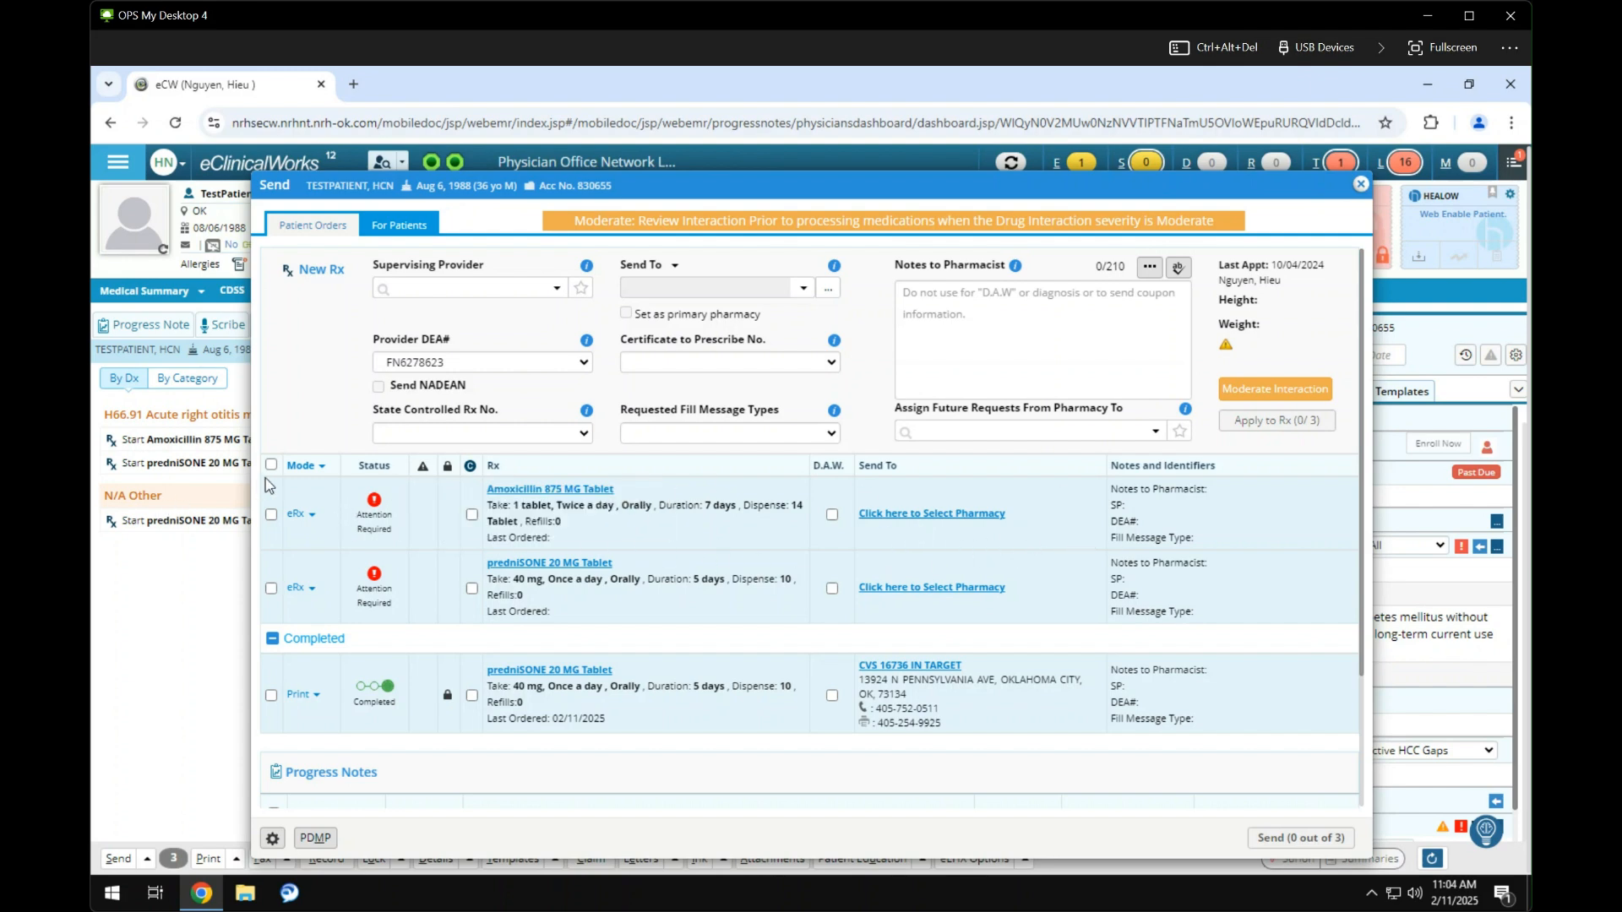
click(271, 514)
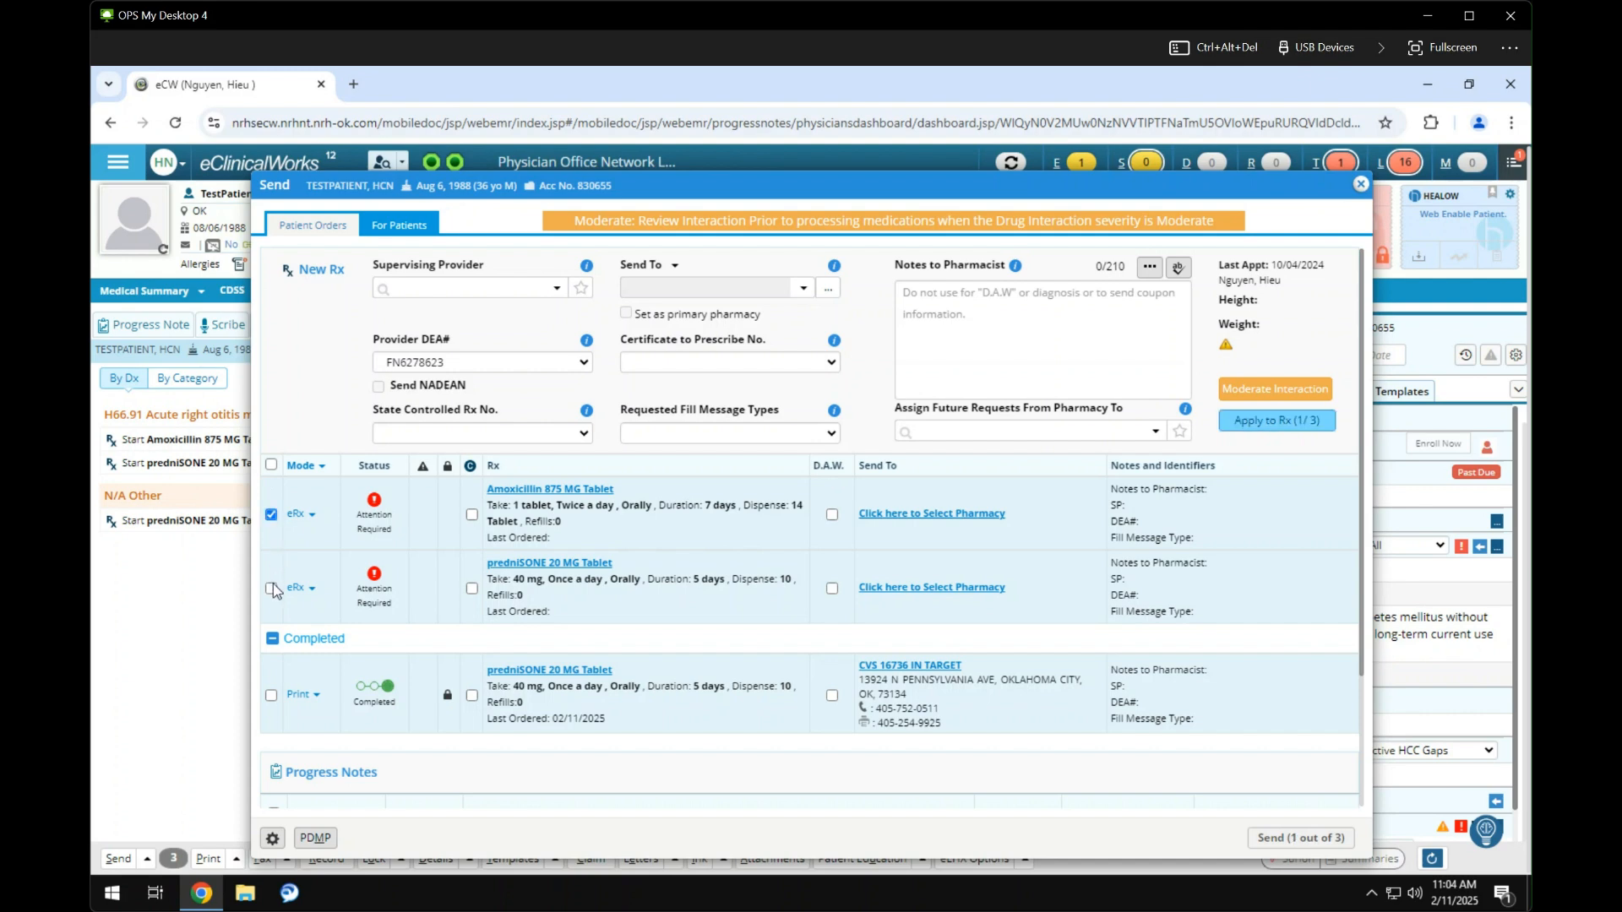
click(271, 589)
click(271, 465)
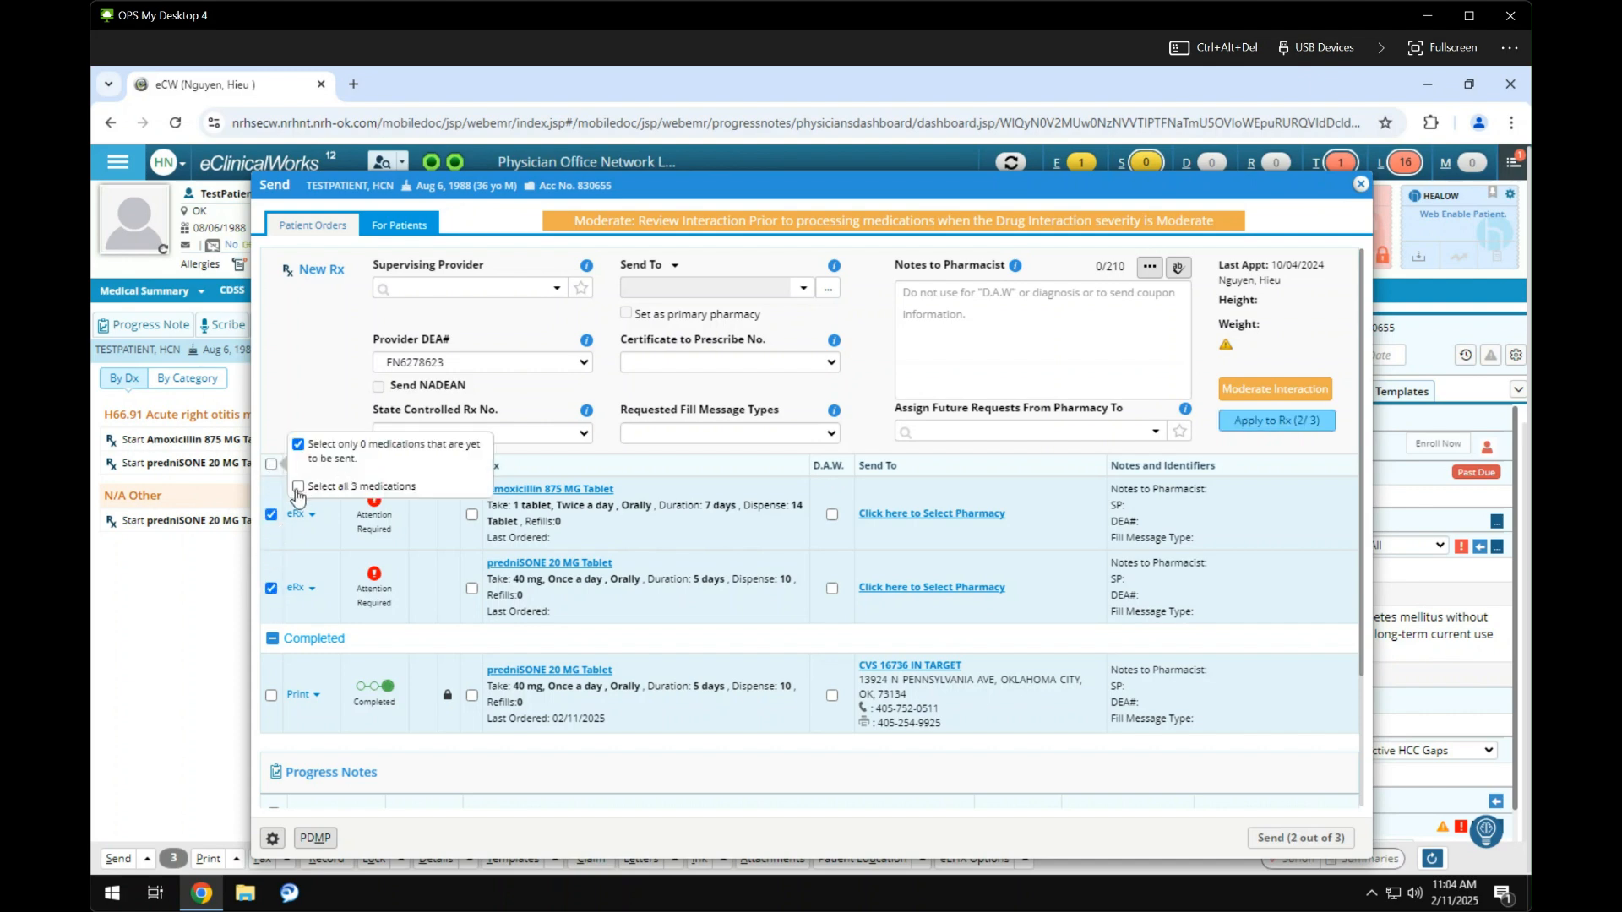
click(297, 488)
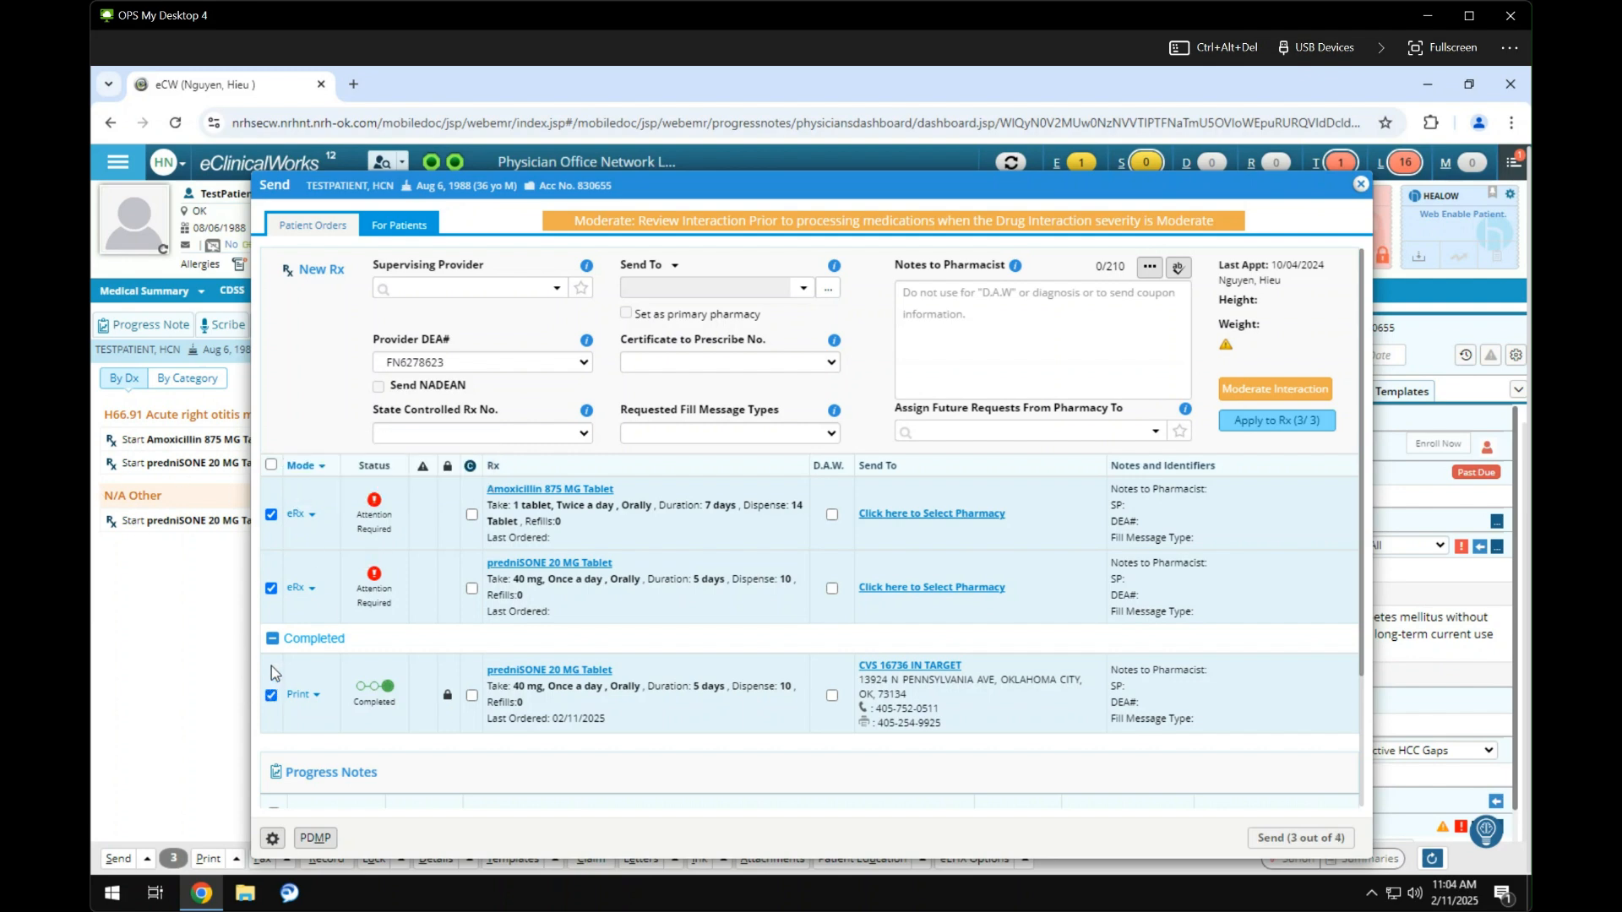
Step: Find cvs in oklahoma city in the local pharmacy database, choose CVS 16007 IN TARGET, and apply it to the selected prescriptions
click(830, 291)
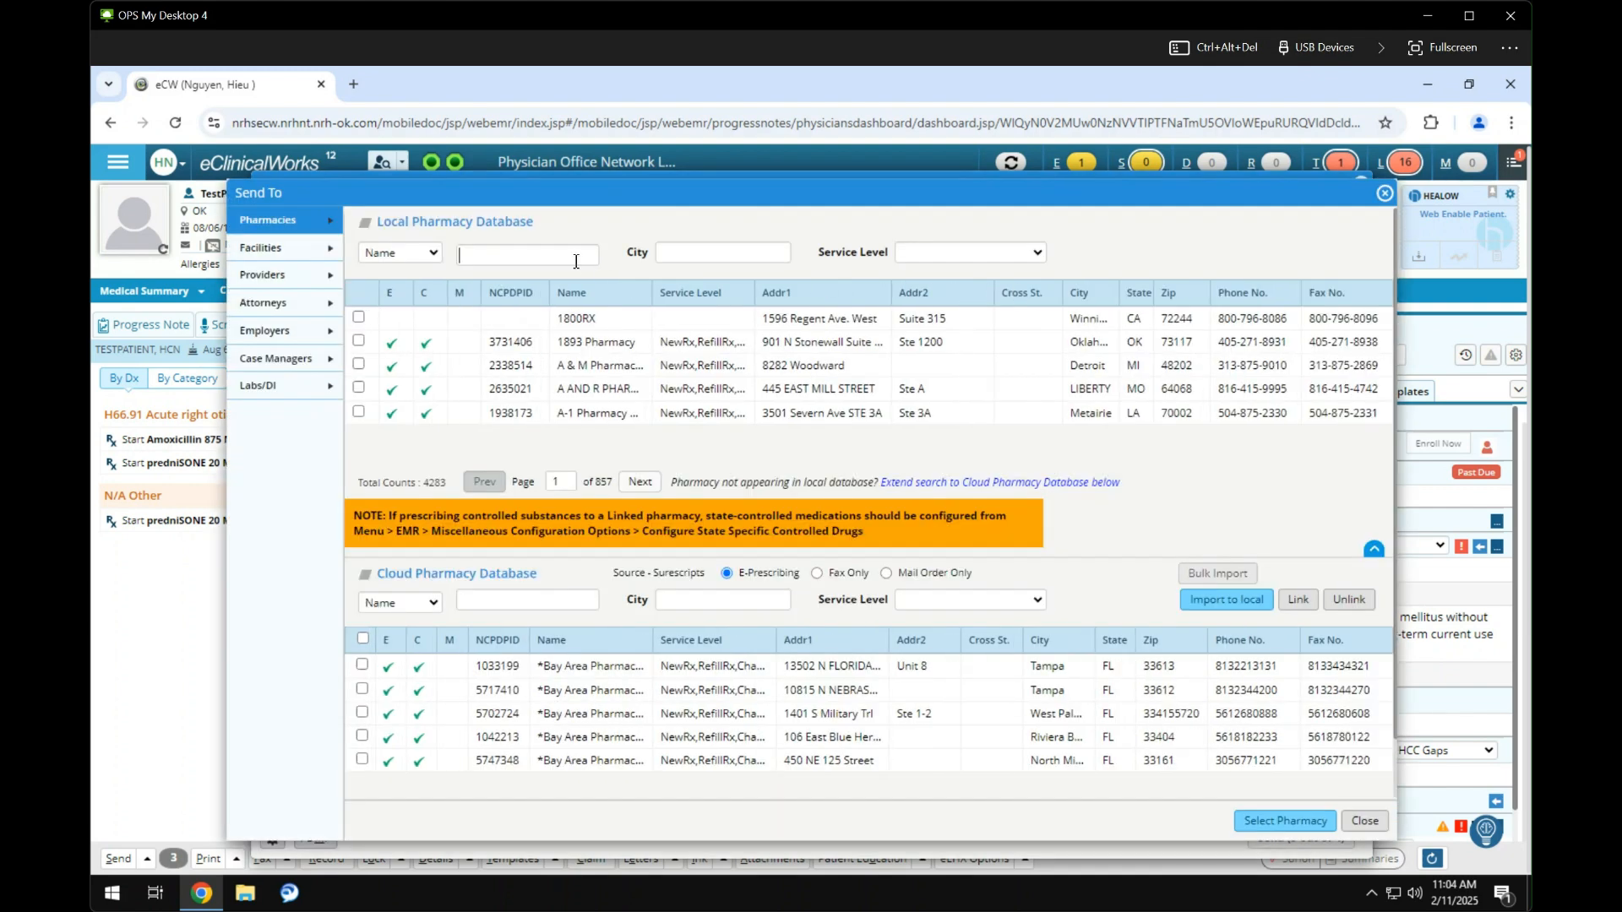
click(576, 262)
text(oklahoma city)
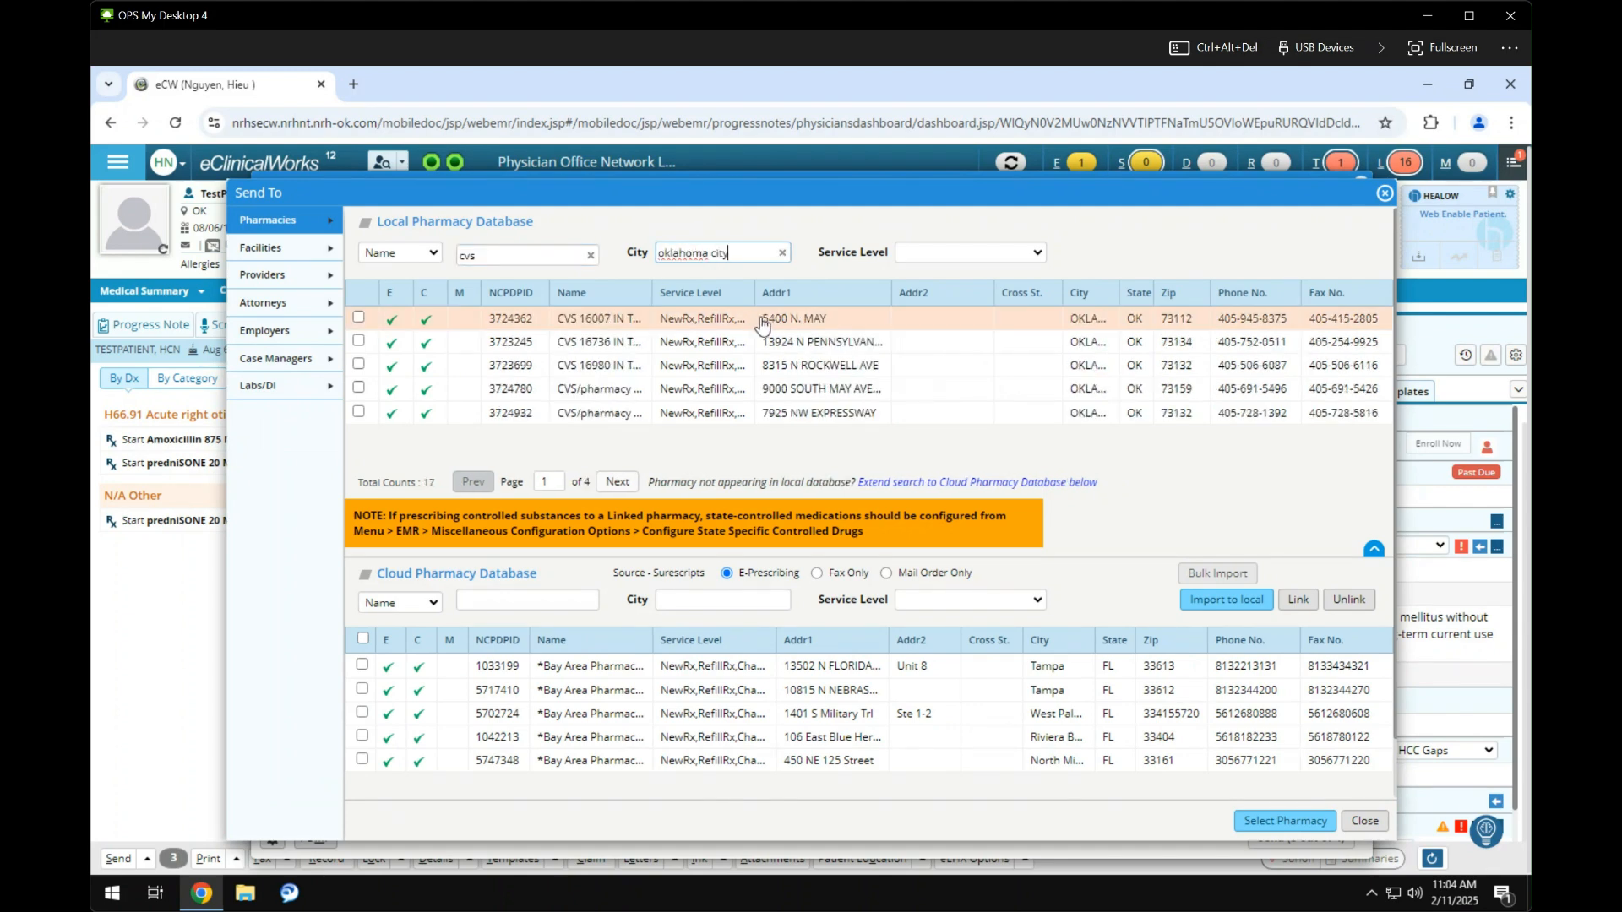
click(768, 329)
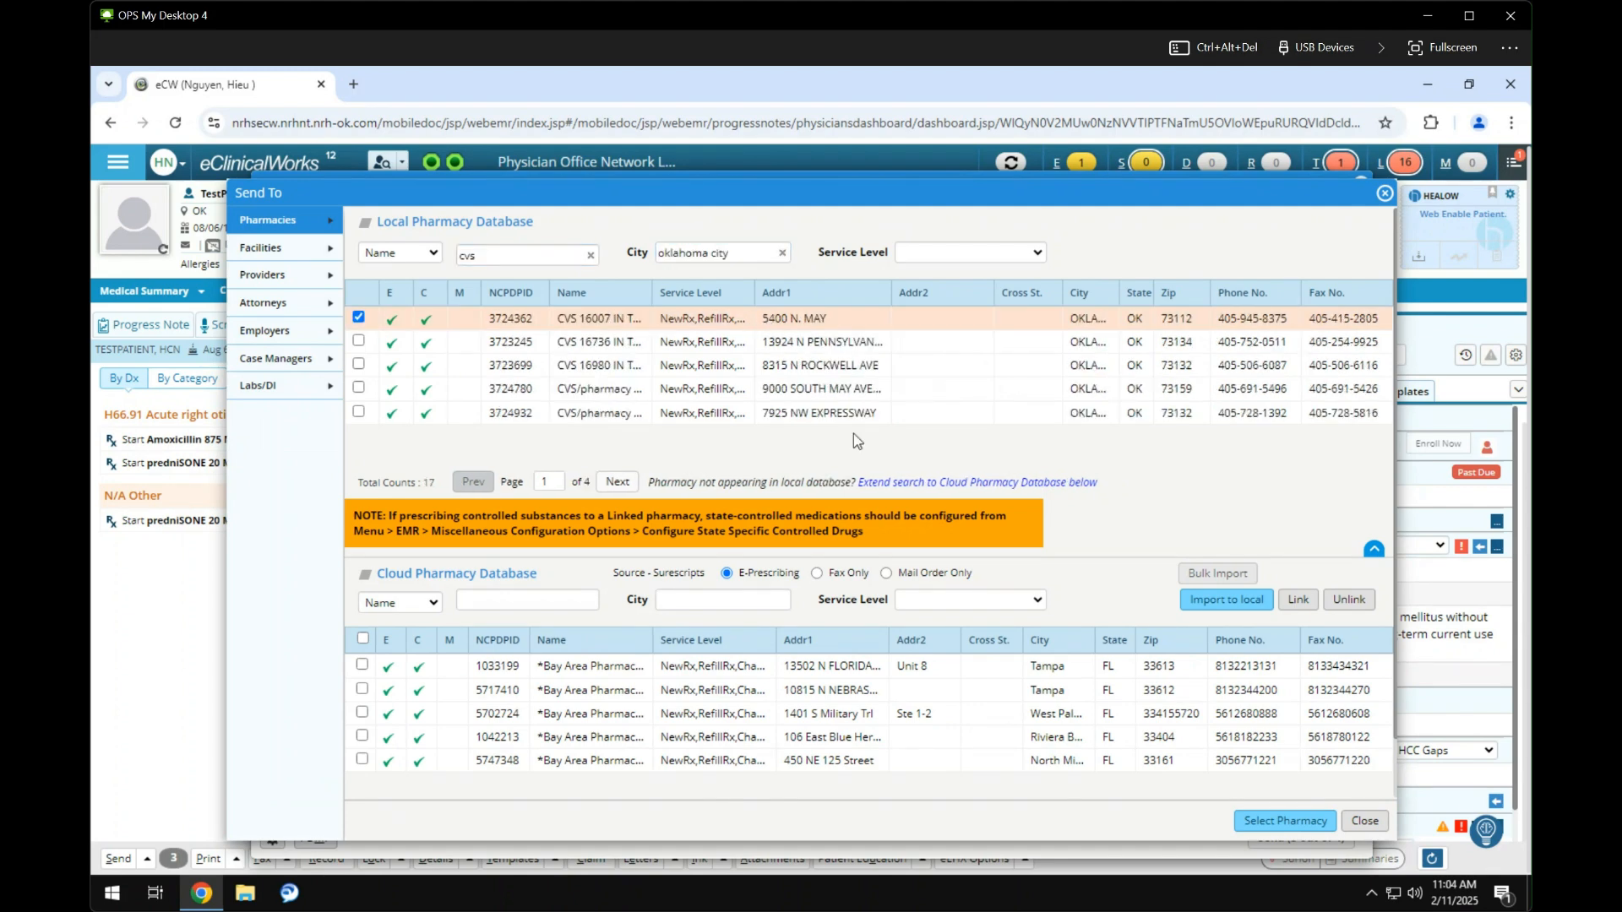
click(1286, 822)
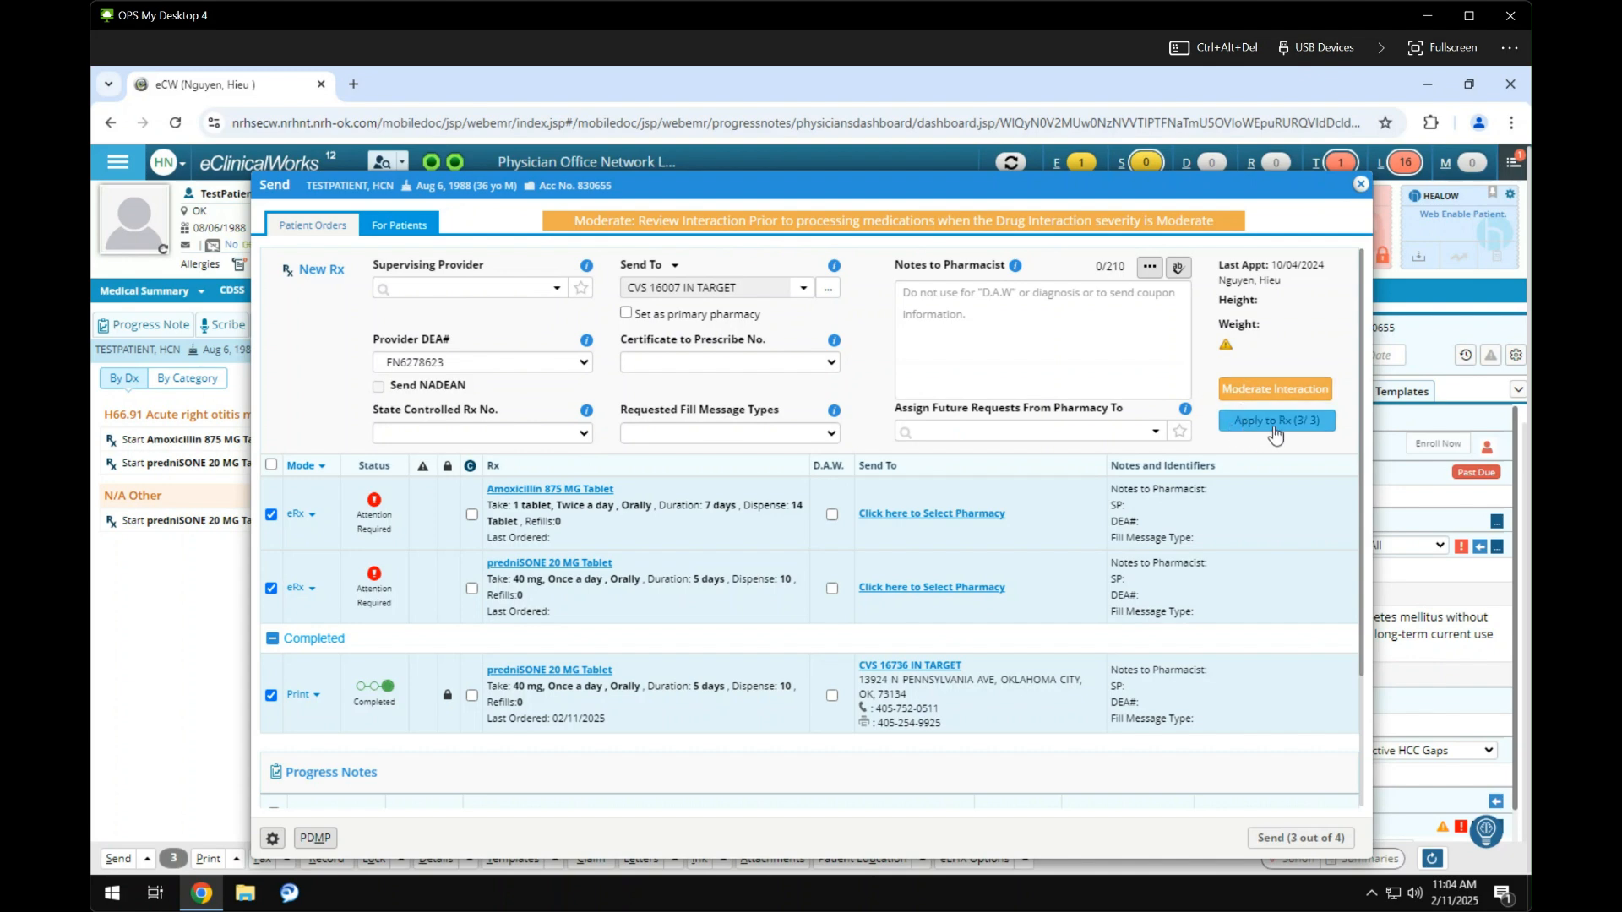
click(1275, 434)
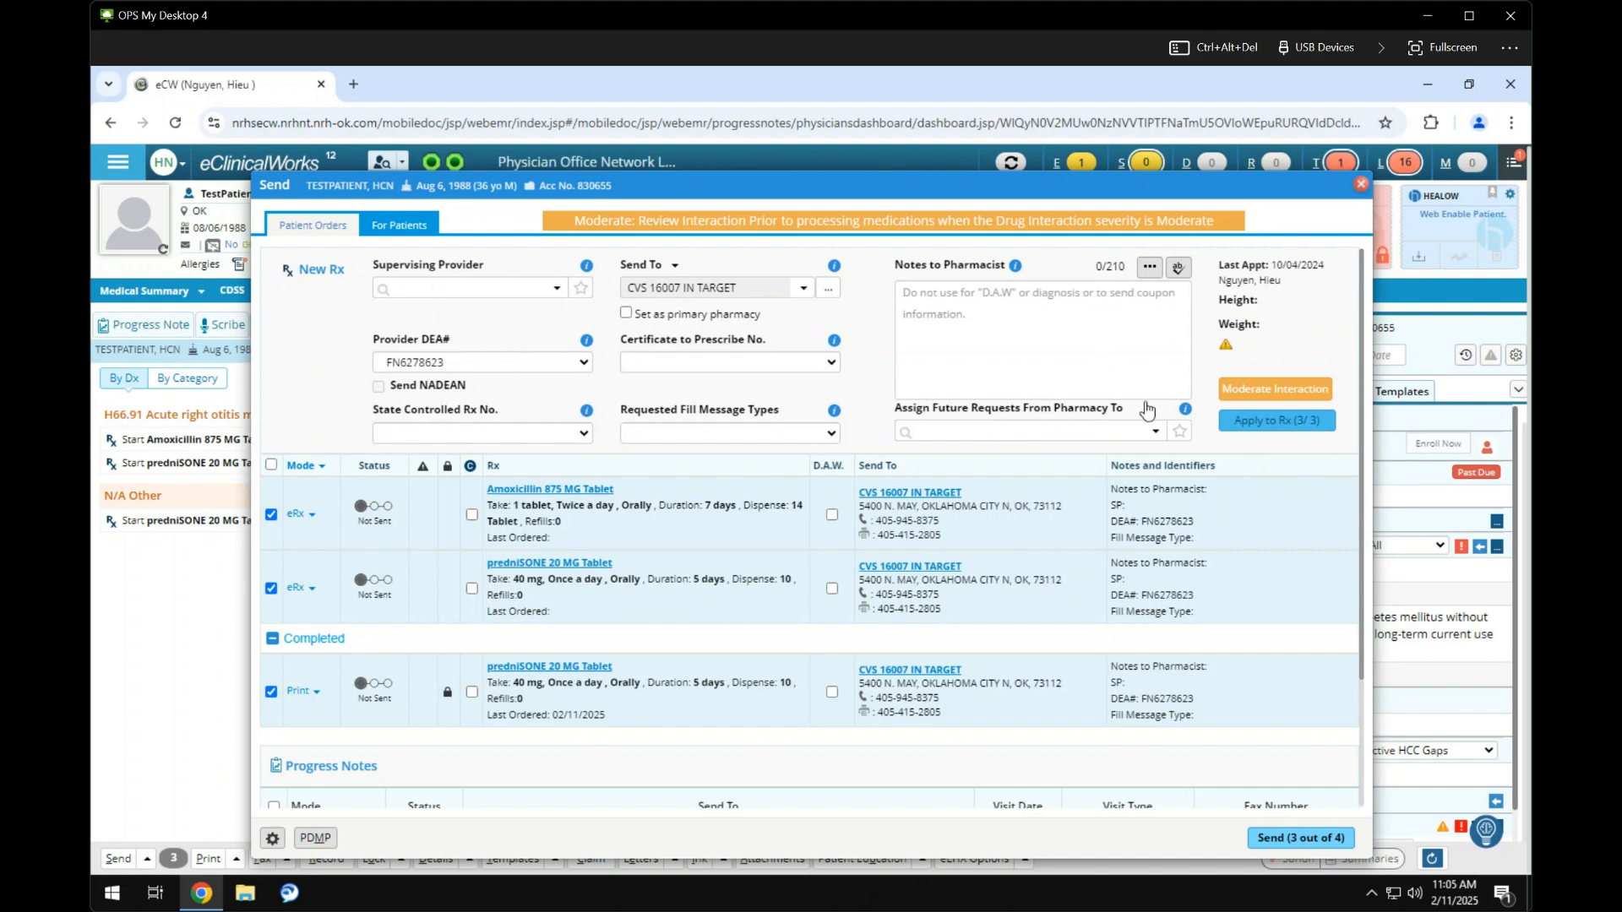
Step: Examine the supervising provider field, the selected prescriptions with their pharmacy details, and the progress notes sending section
click(503, 294)
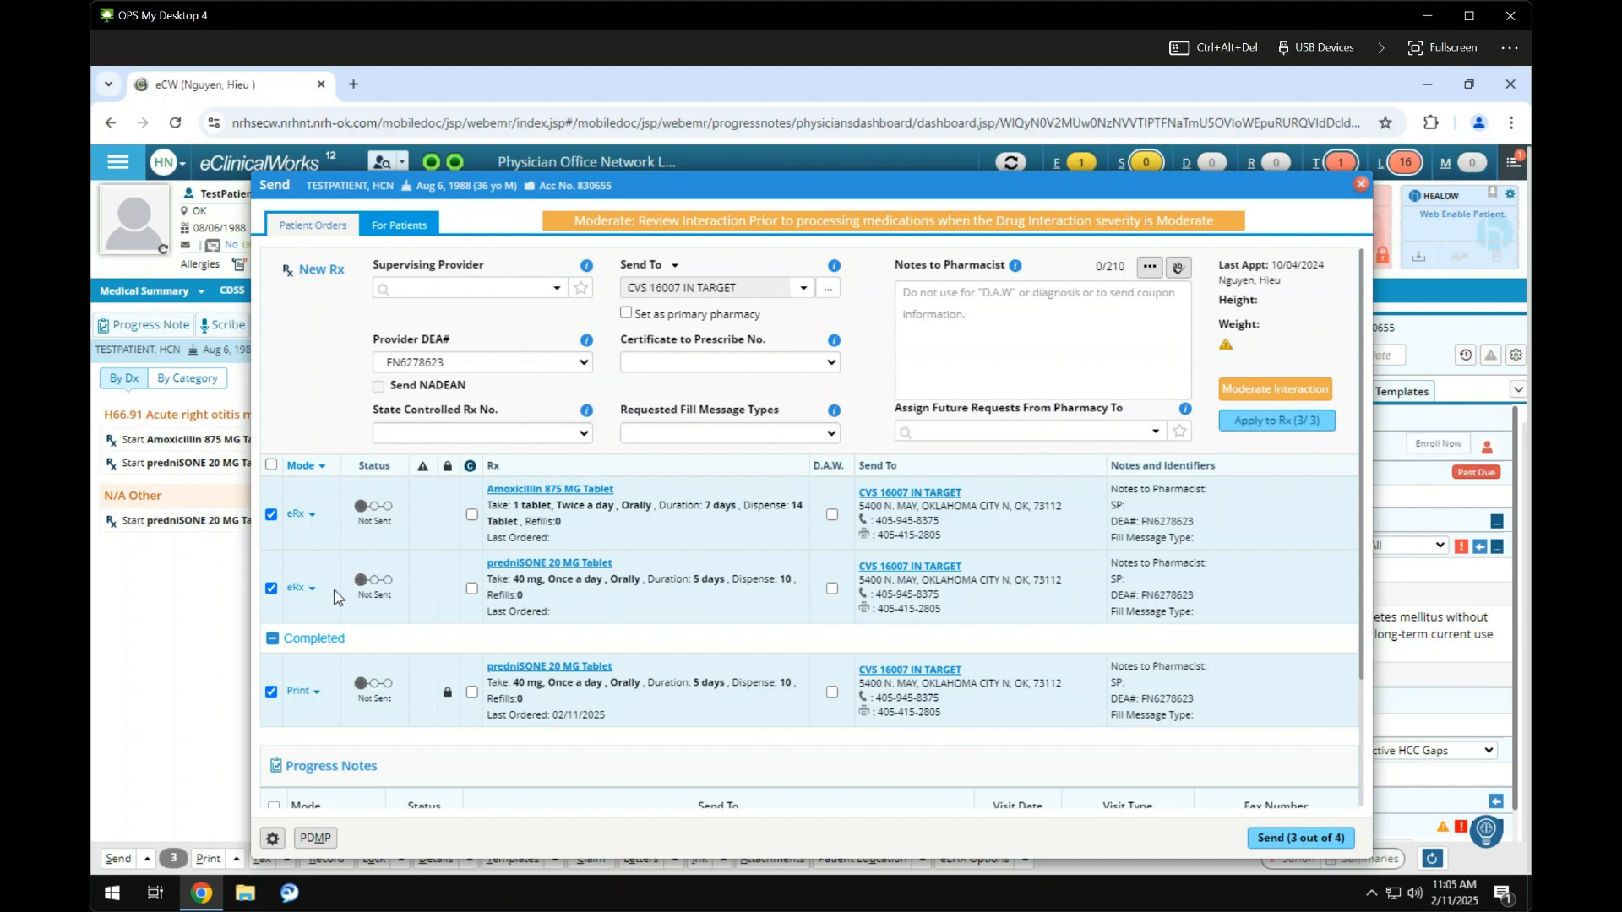
click(271, 588)
scroll(717, 755, down, 2)
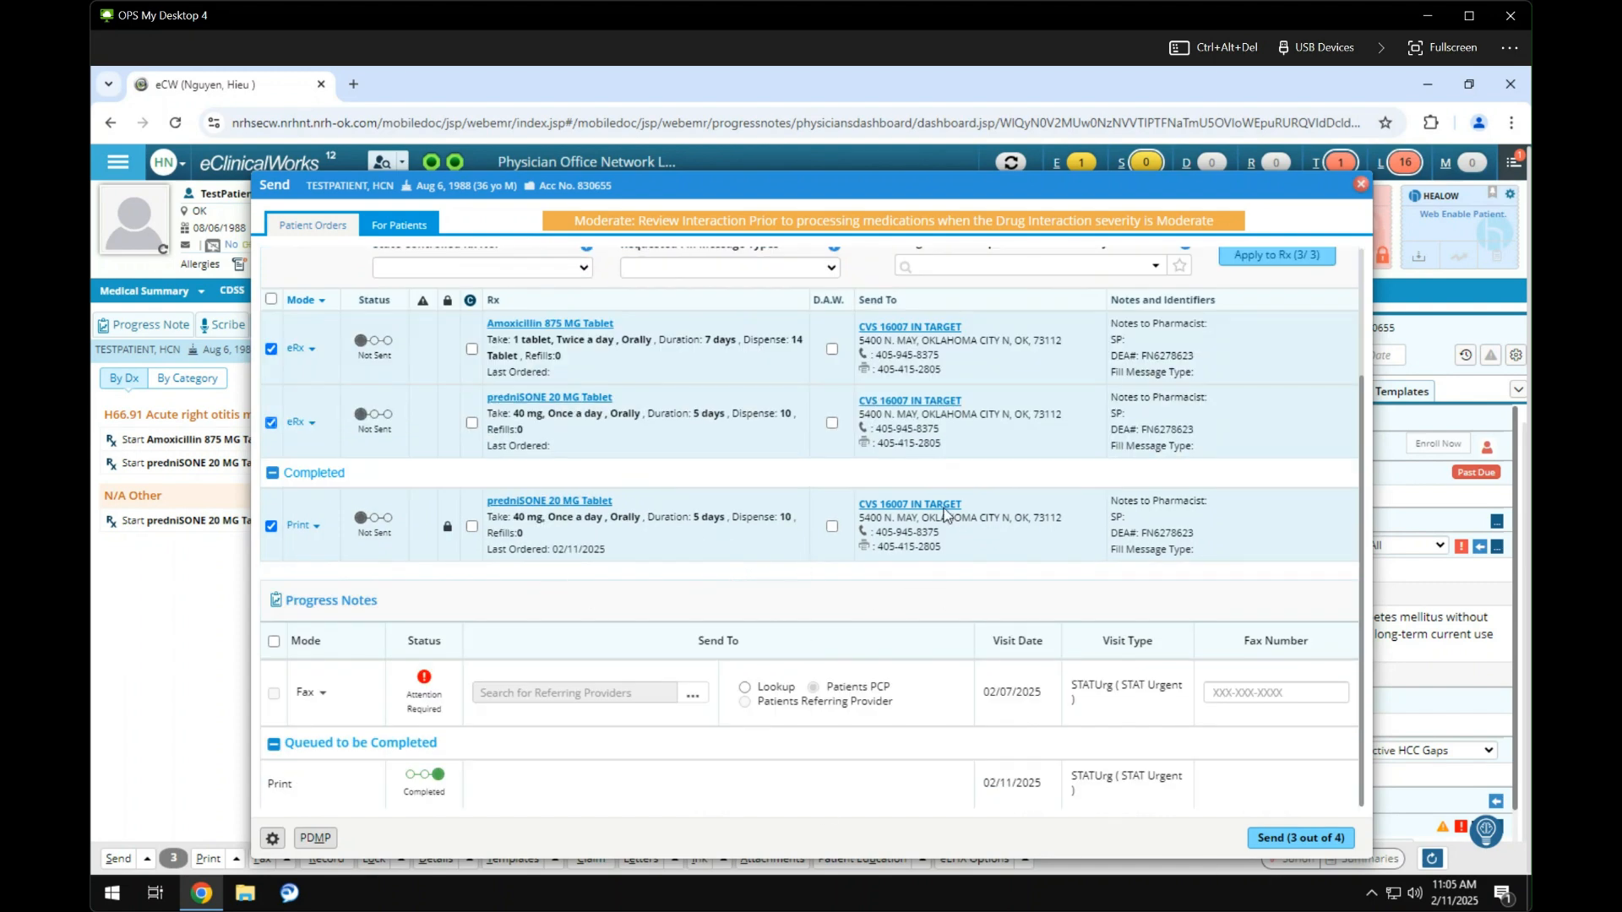
scroll(972, 481, up, 2)
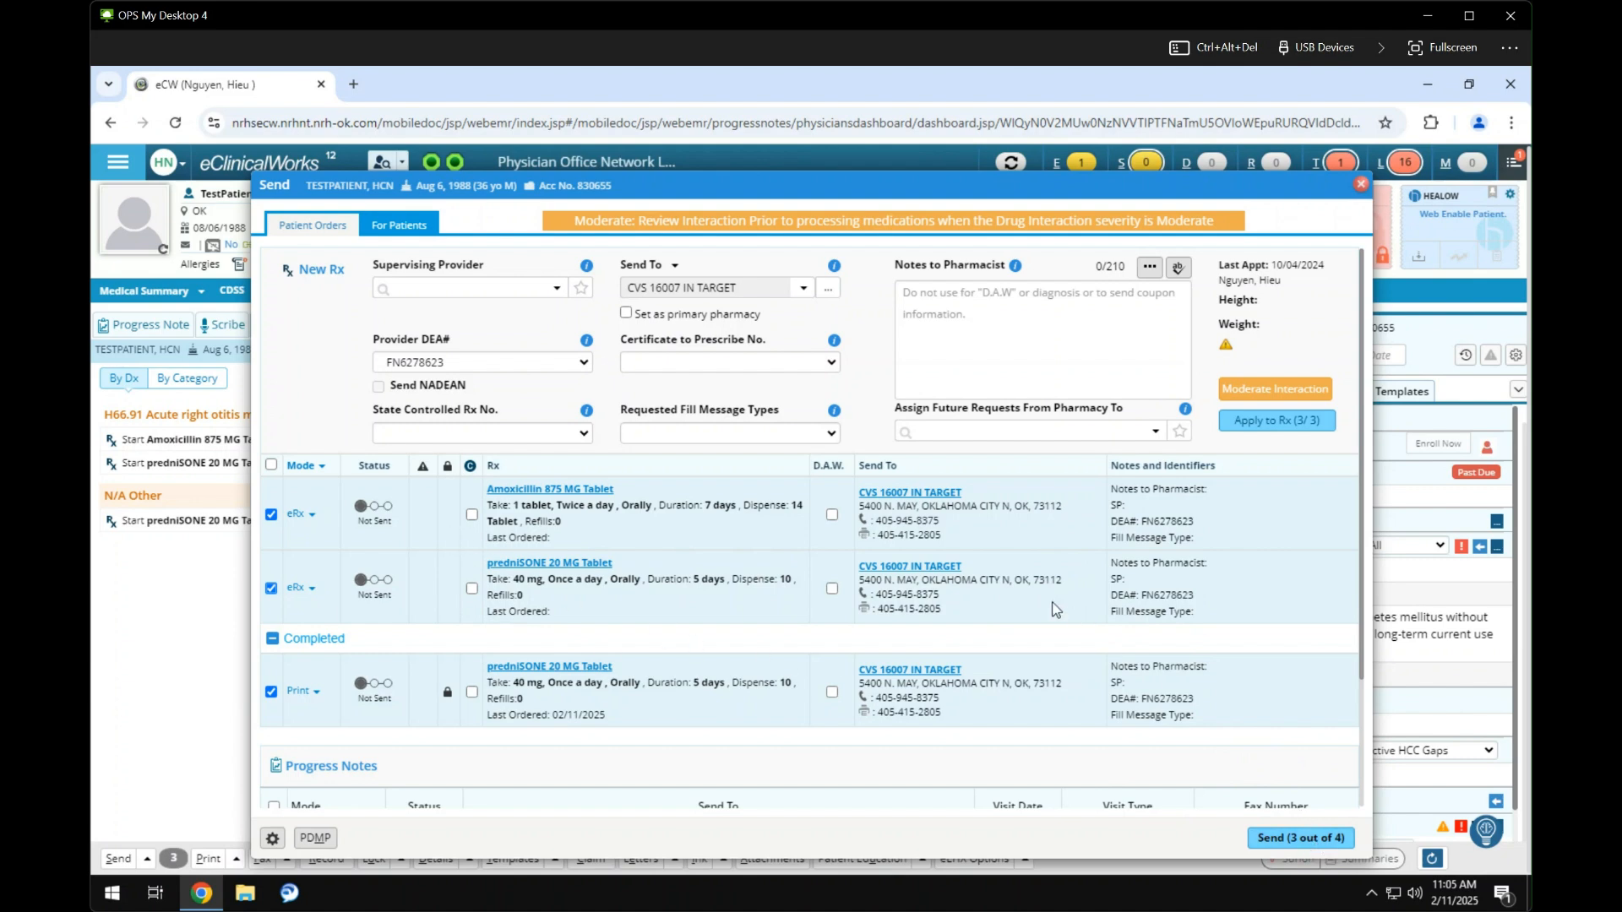
Step: Set the amoxicillin prescription's sending mode to Print, and leave the Send window discarding the unsent changes
click(301, 515)
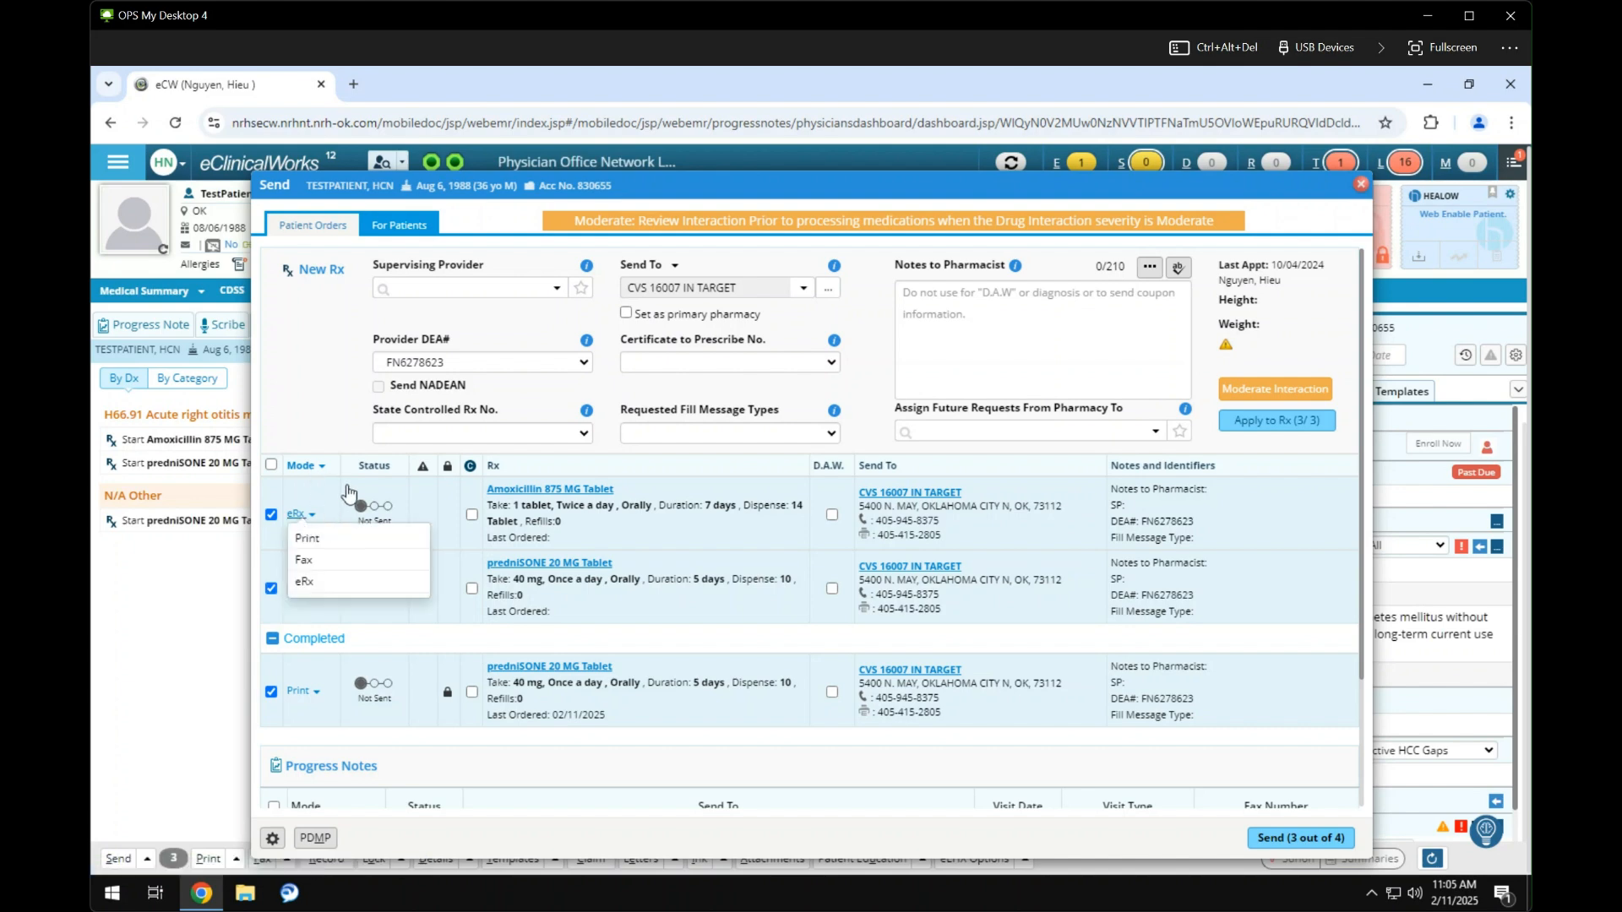
click(311, 540)
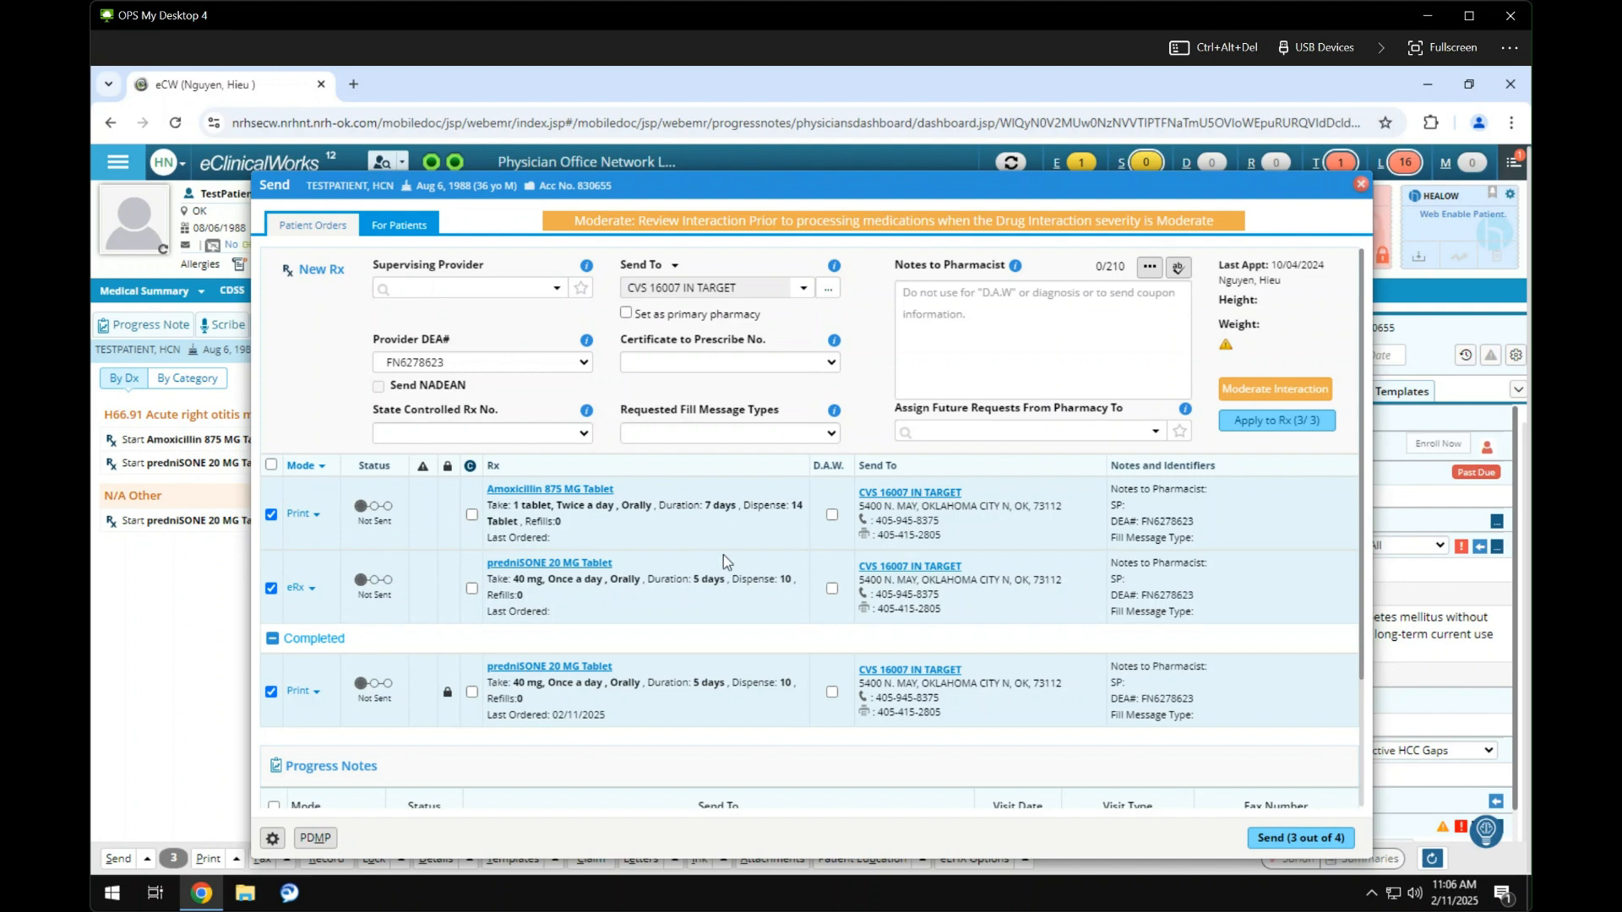
scroll(1041, 547, down, 2)
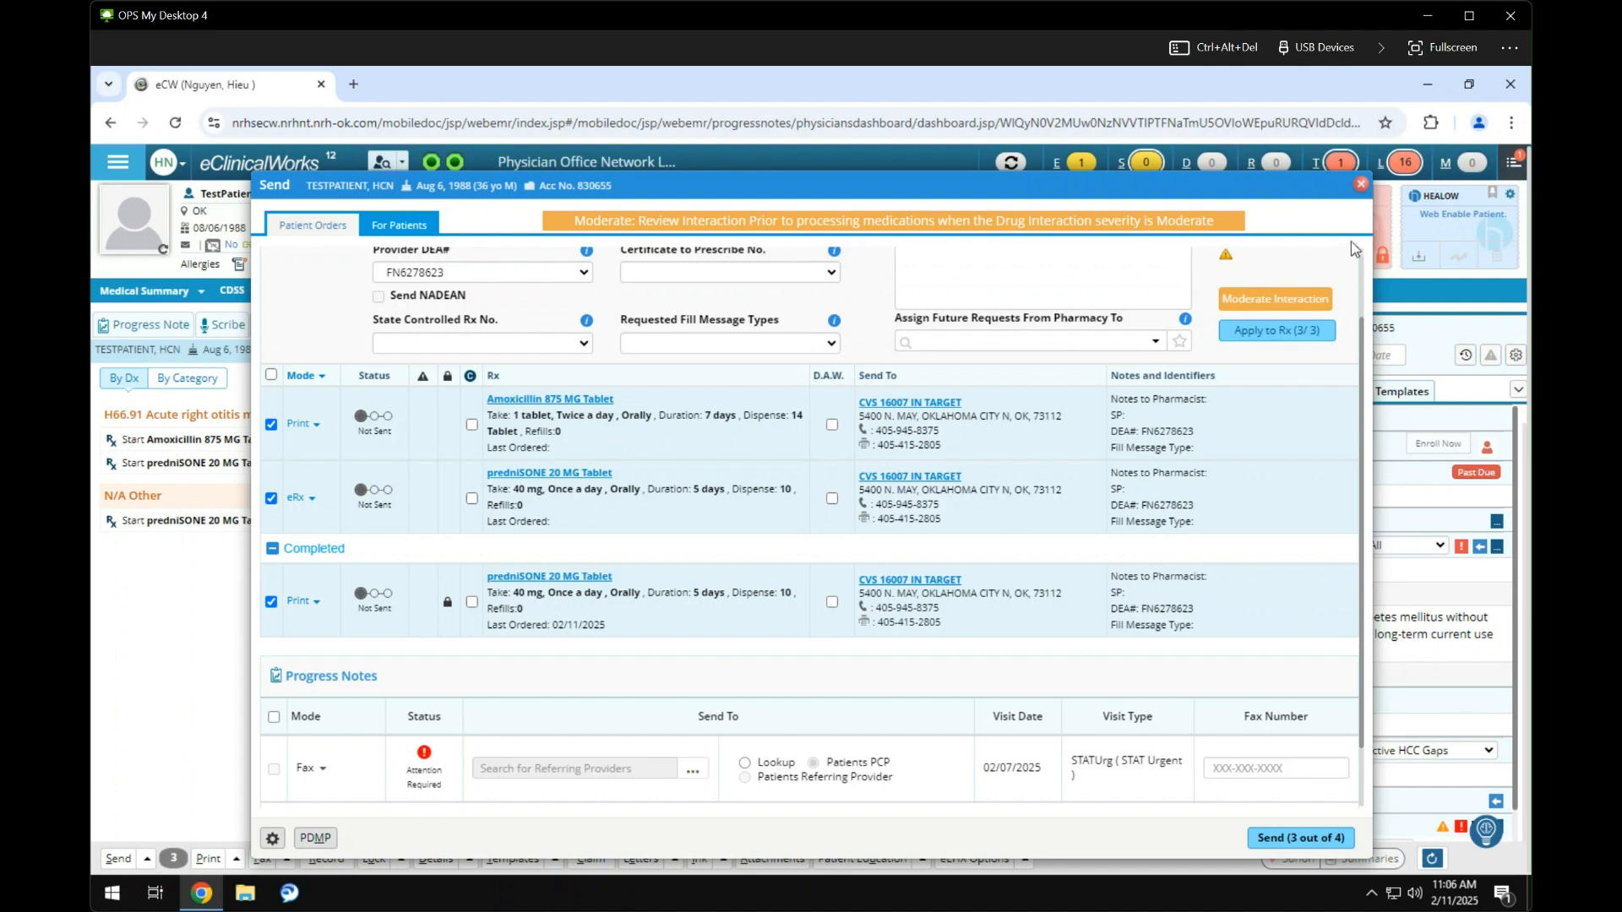
click(1361, 183)
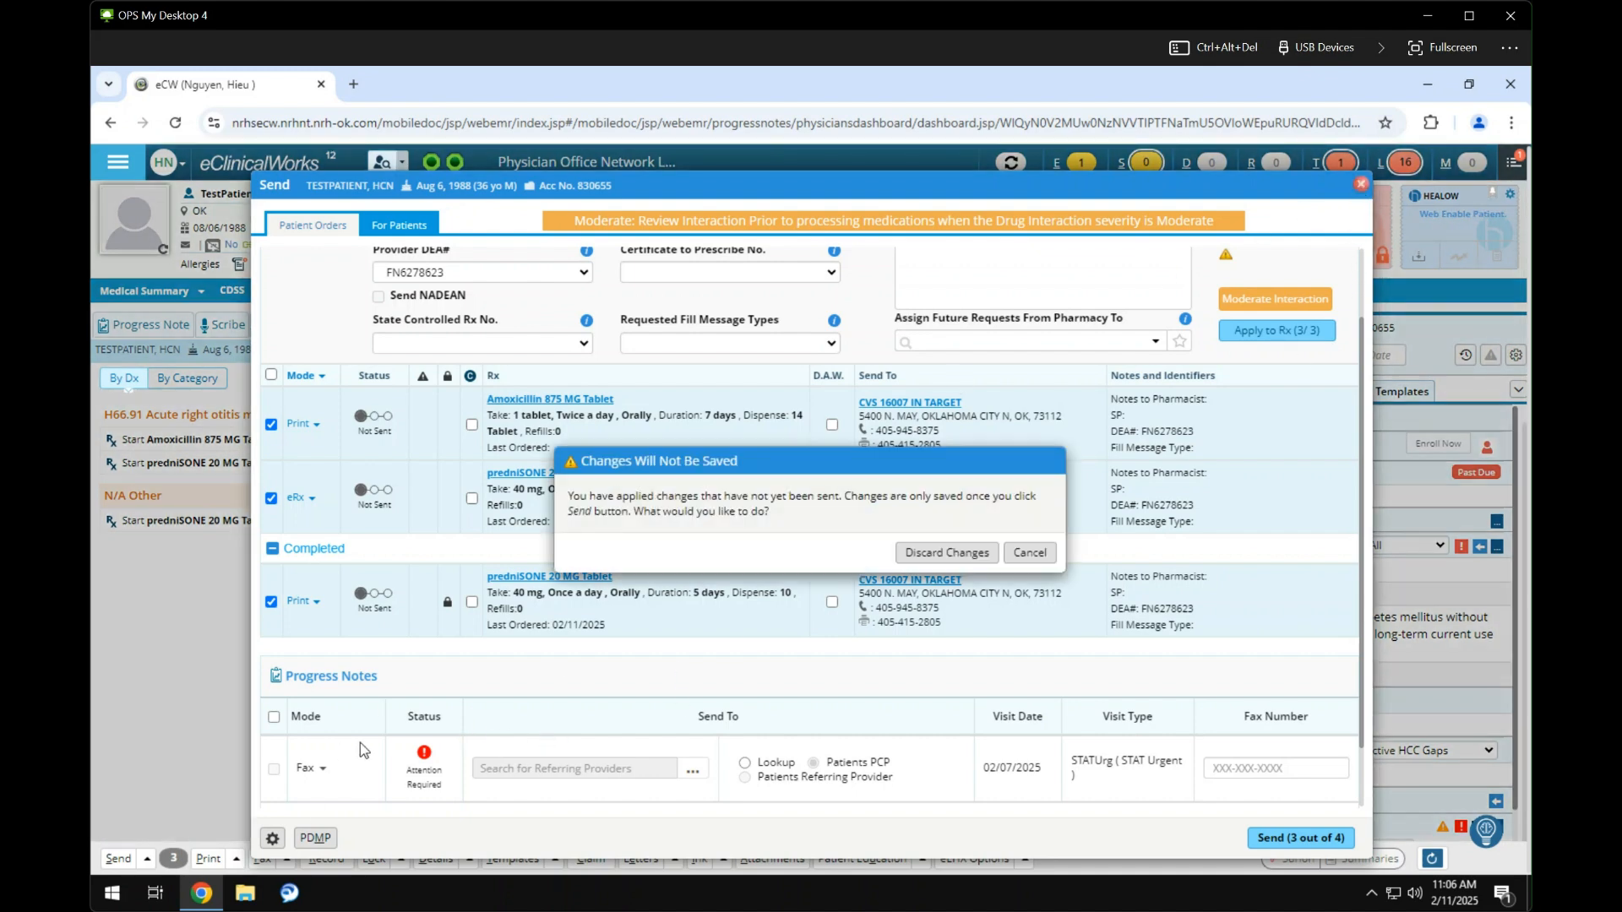
click(964, 555)
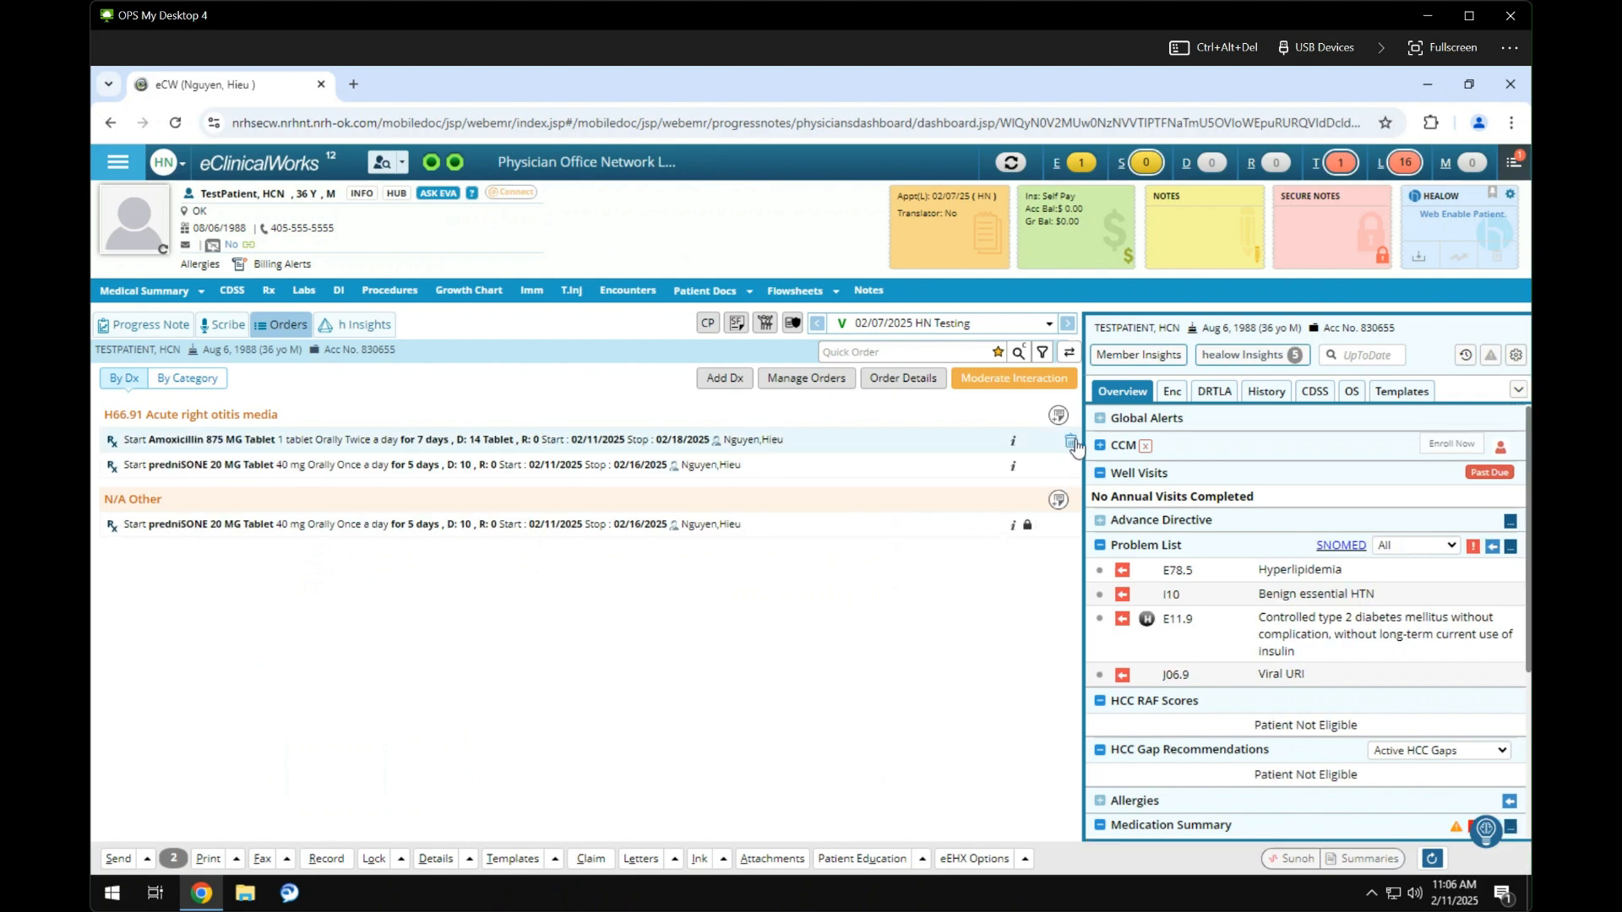
Step: Delete the Amoxicillin 875 MG Tablet order under Acute right otitis media
click(1071, 443)
click(1046, 503)
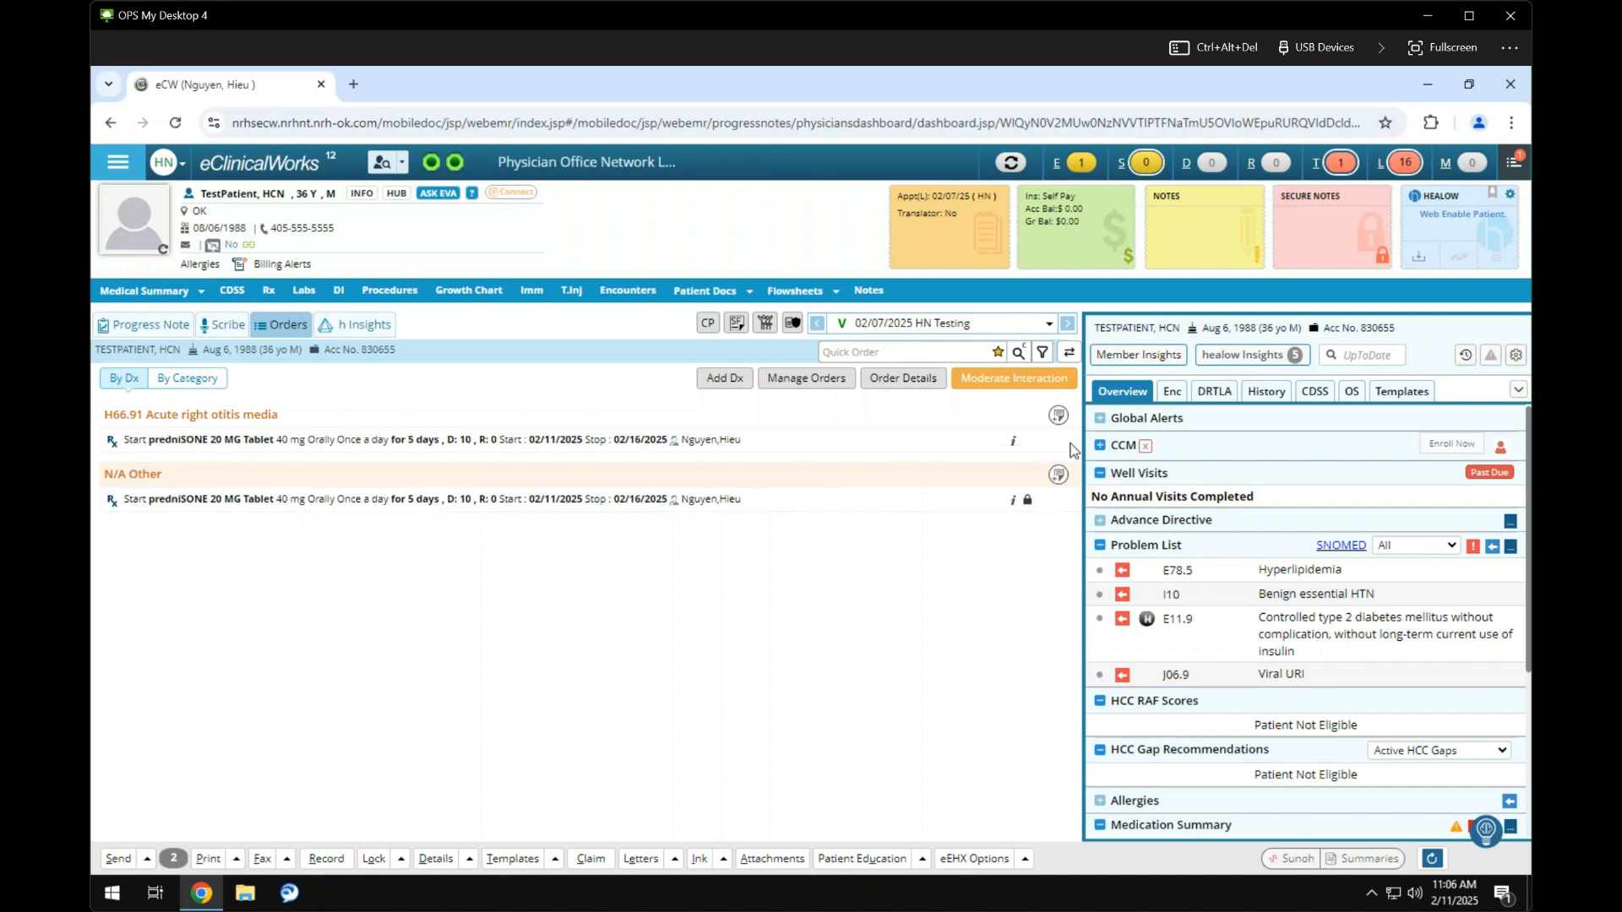
Step: Delete the prednisone 20 MG Tablet order under Acute right otitis media
click(1072, 446)
click(1011, 493)
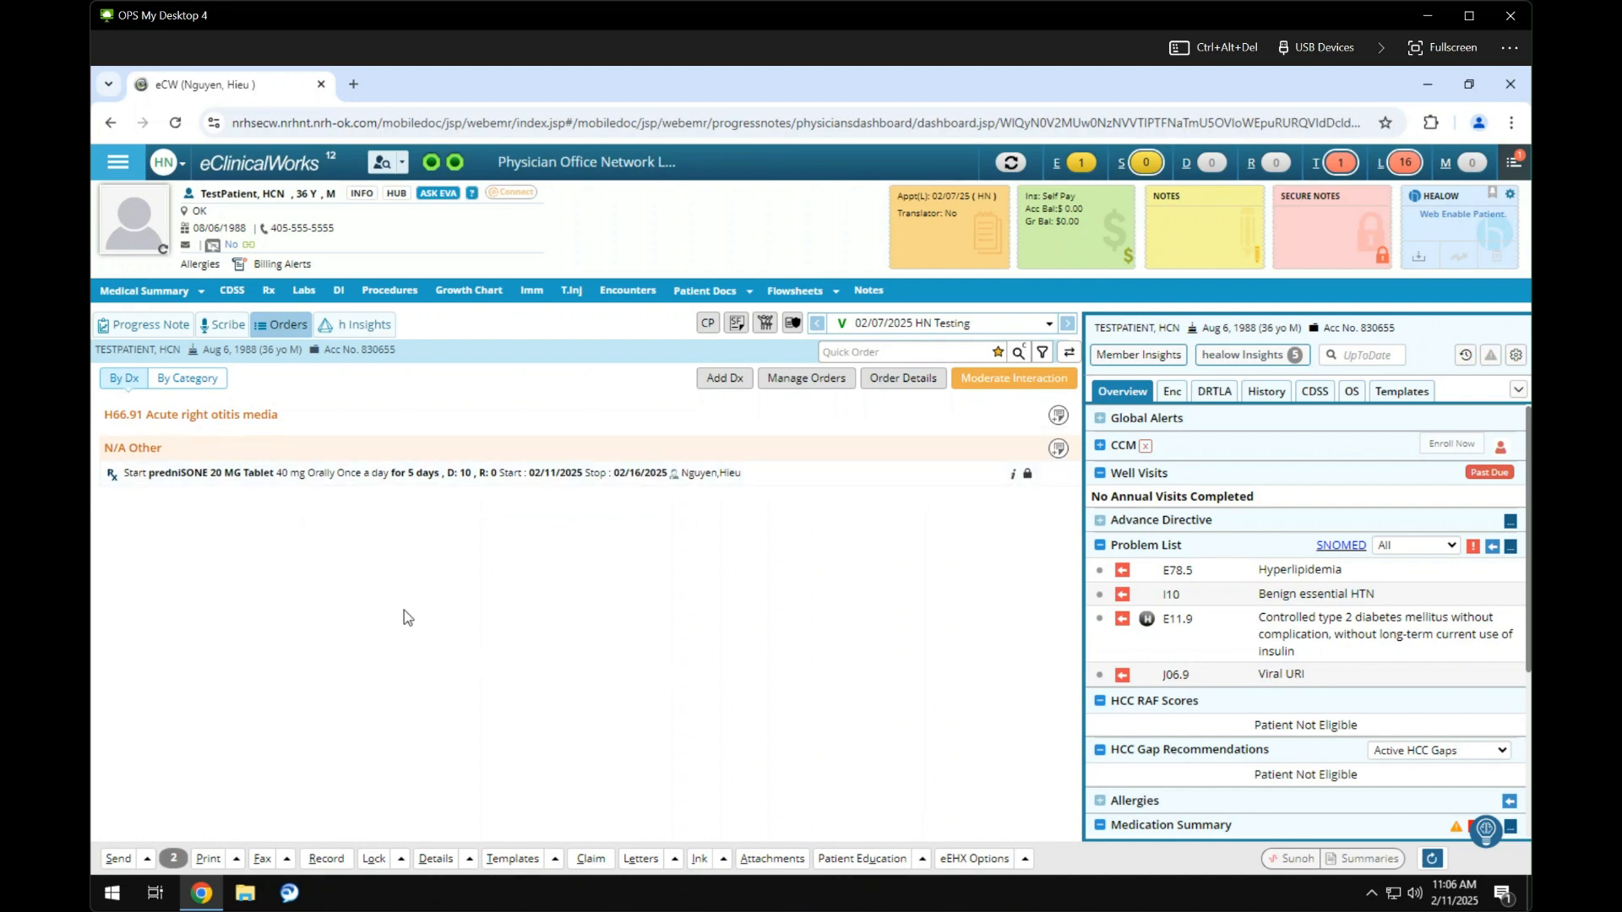
click(1142, 163)
Step: Examine the remaining treatment orders in the progress note's Plan section, the Treatment window and the Orders view
click(119, 328)
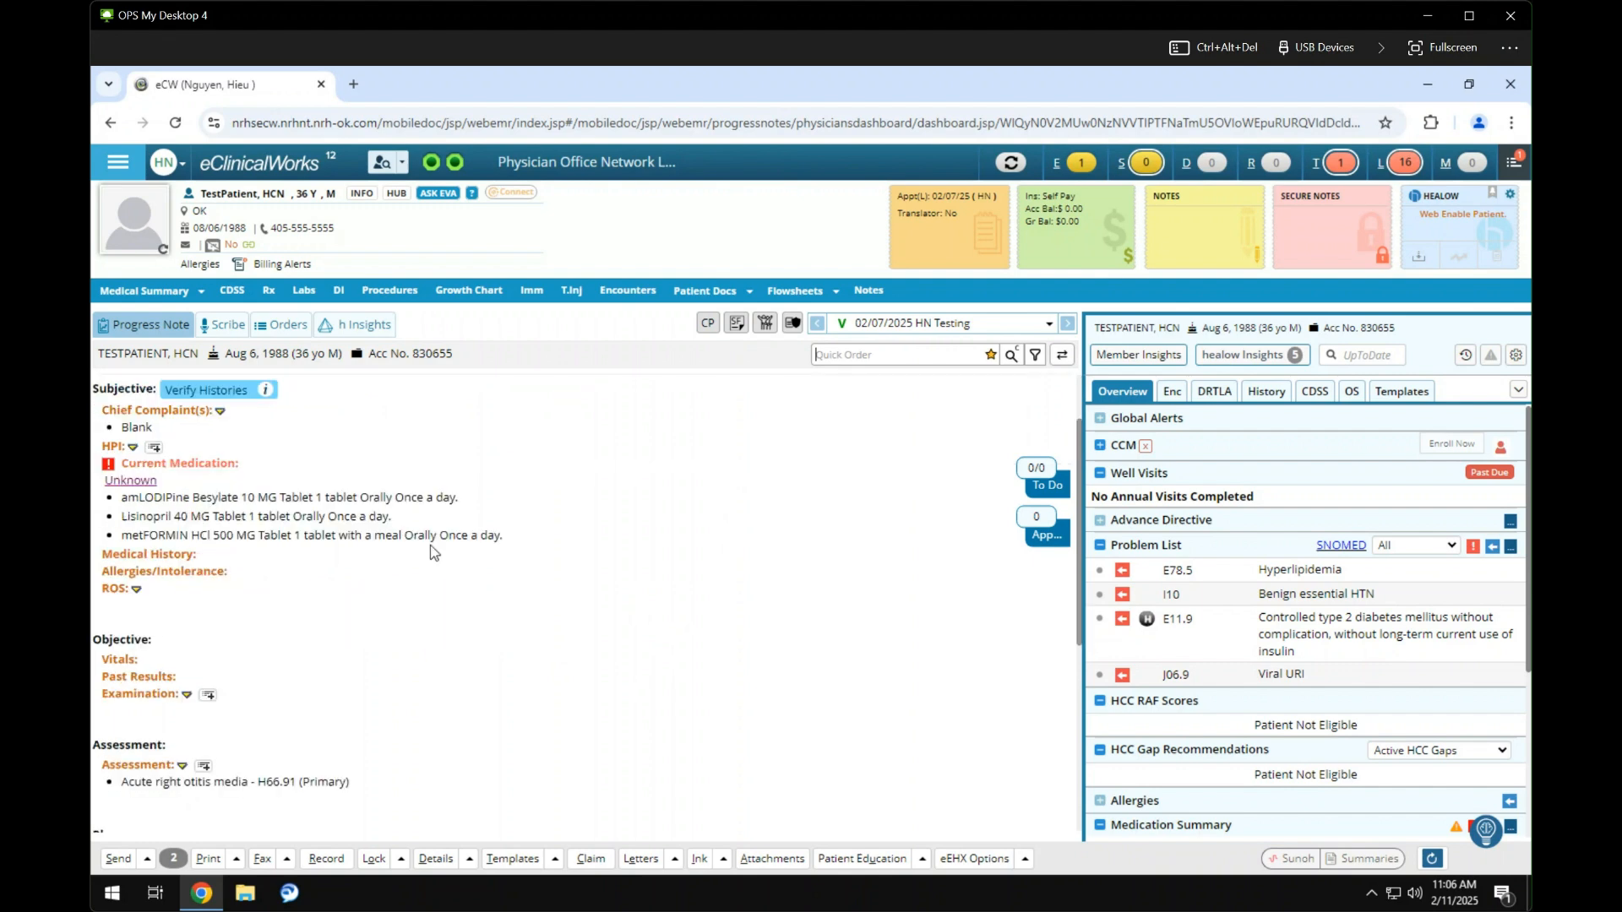
scroll(431, 551, down, 1)
scroll(403, 561, down, 2)
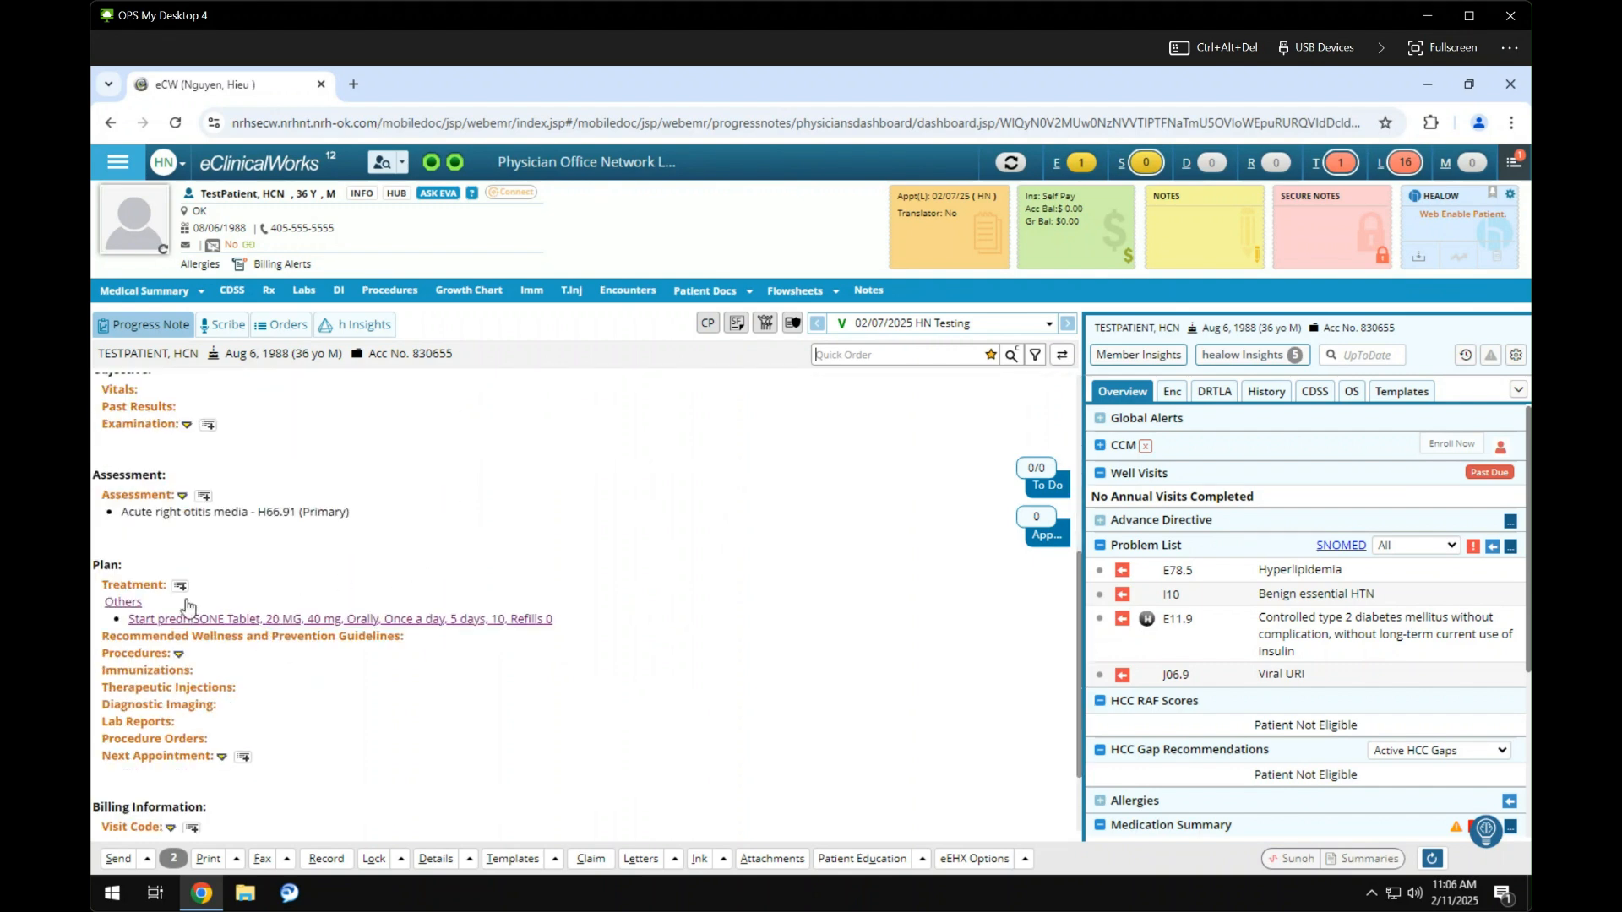
click(145, 592)
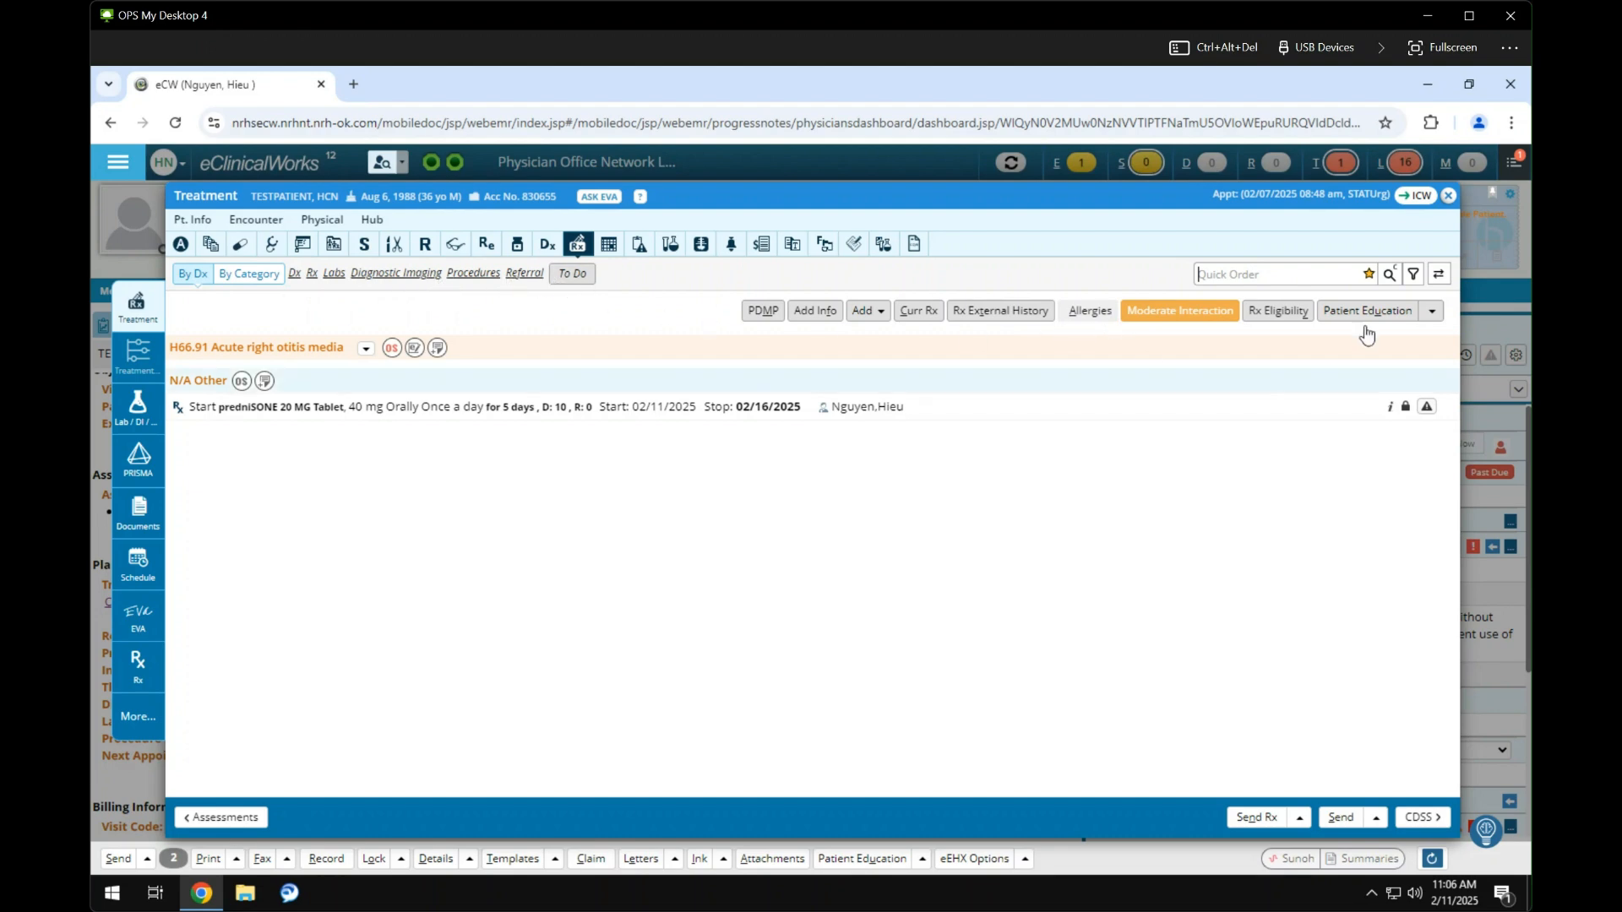
click(1448, 197)
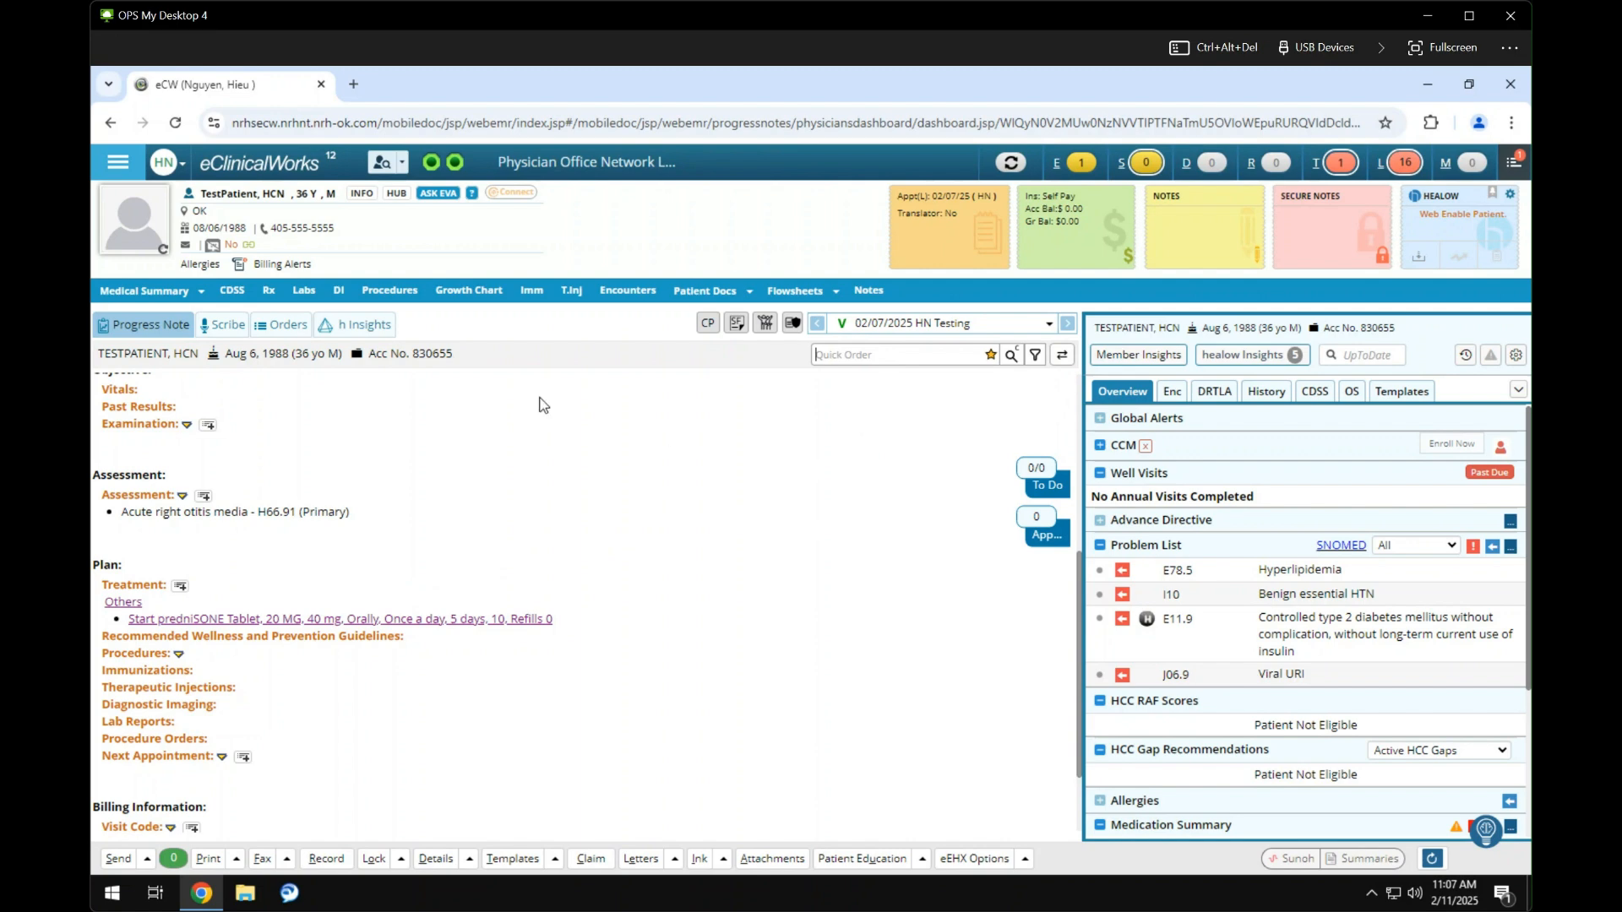
click(298, 326)
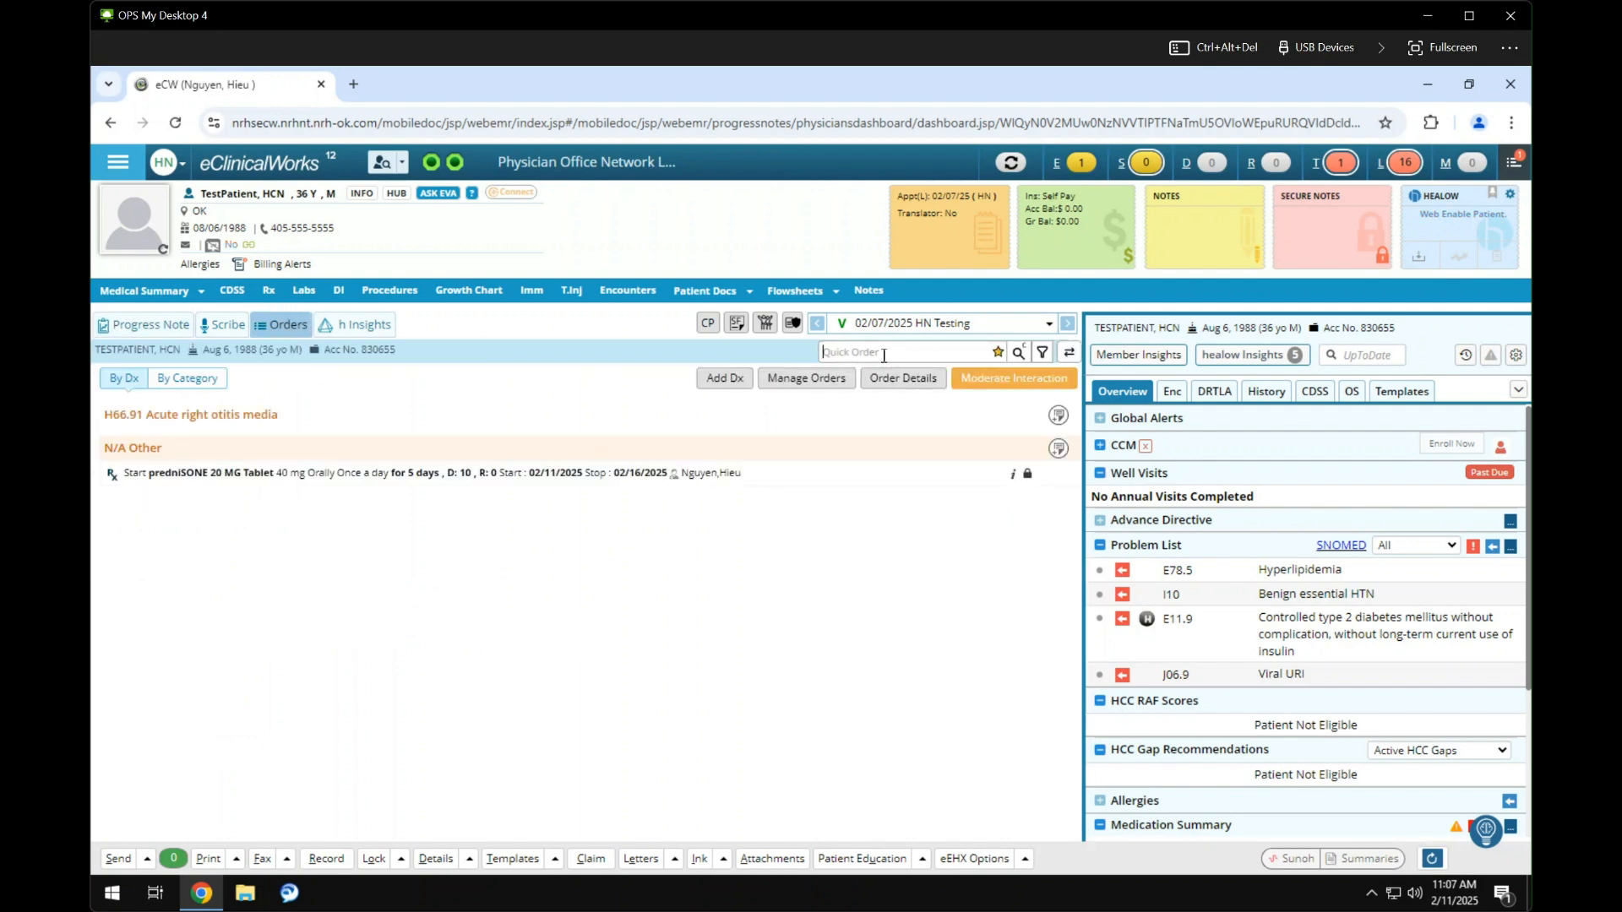
click(148, 326)
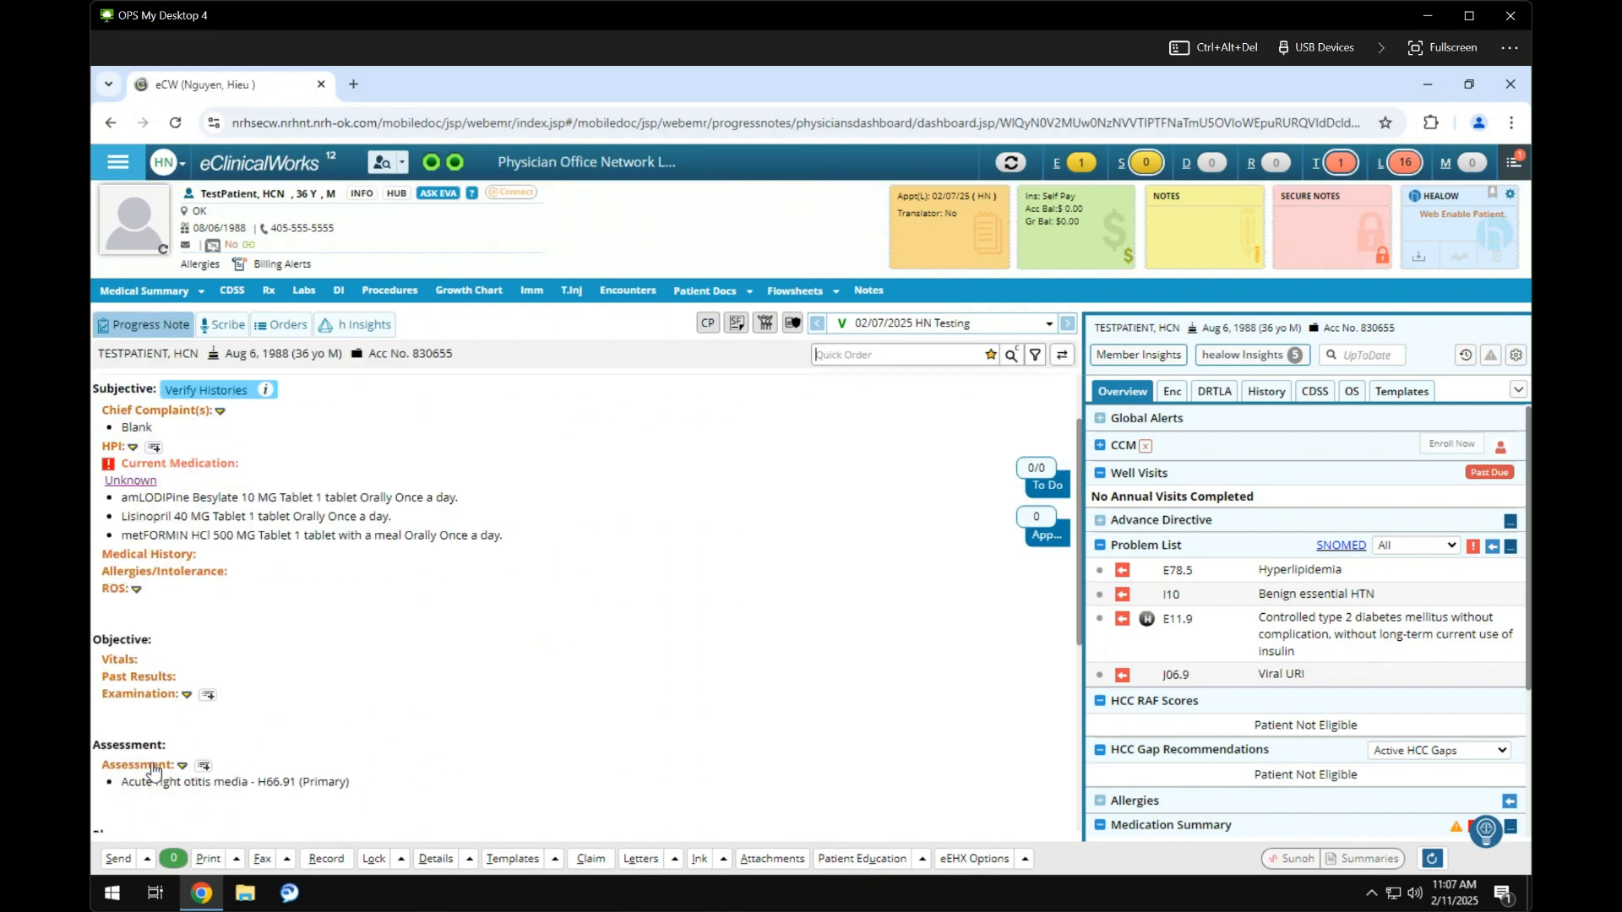
scroll(154, 771, down, 3)
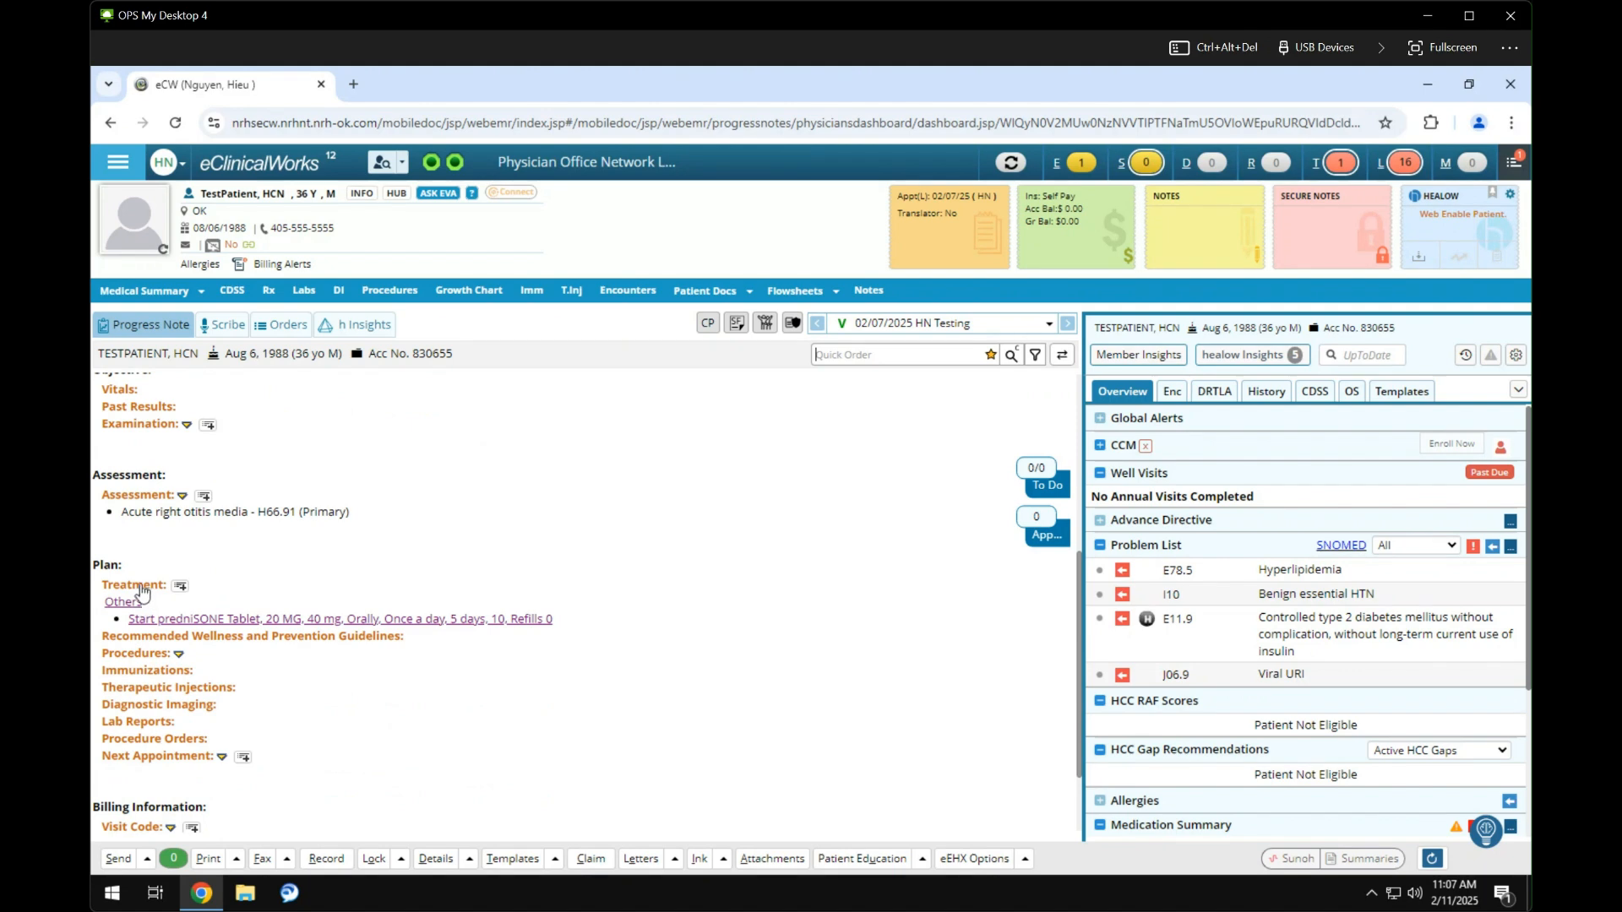
scroll(410, 589, up, 4)
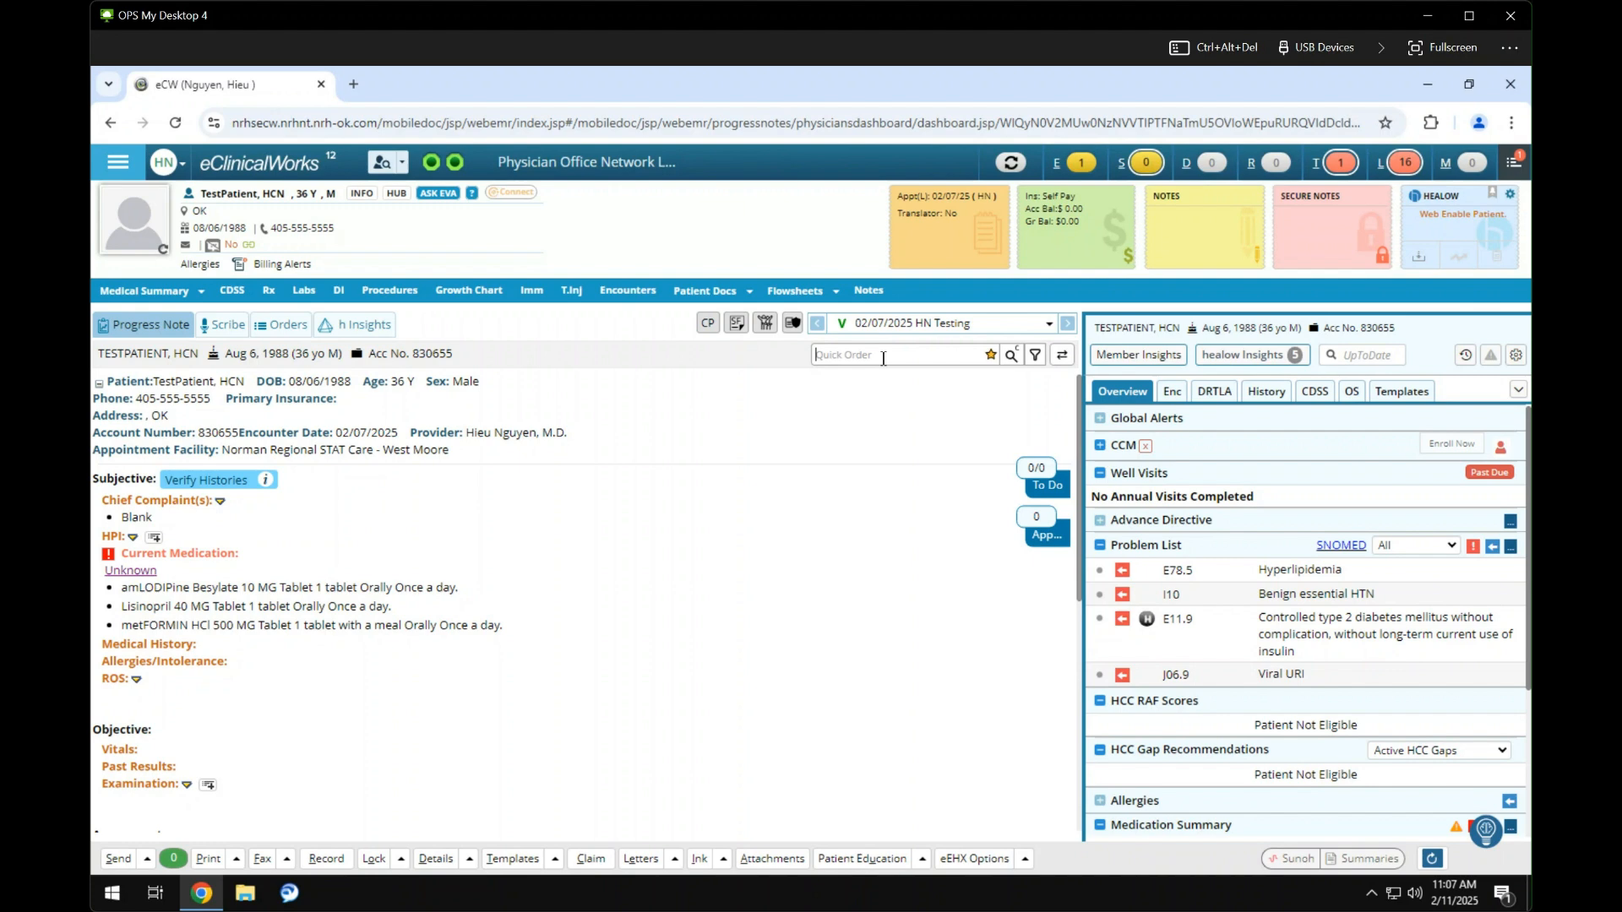
text(x)
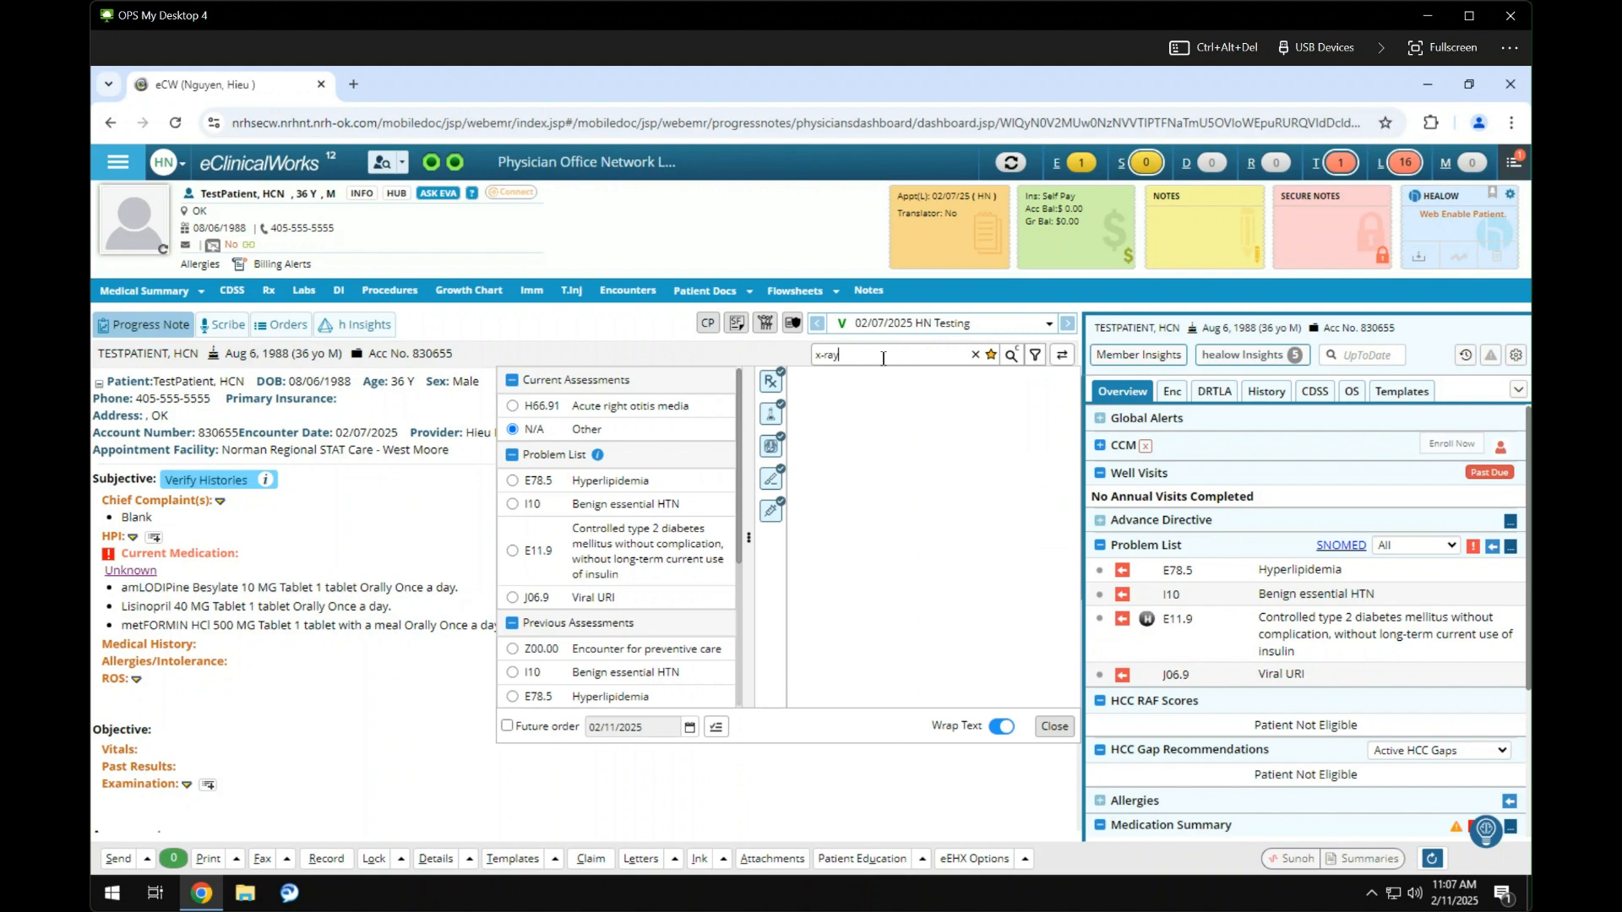
text(-ray)
drag(873, 351, 639, 355)
key(BackSpace)
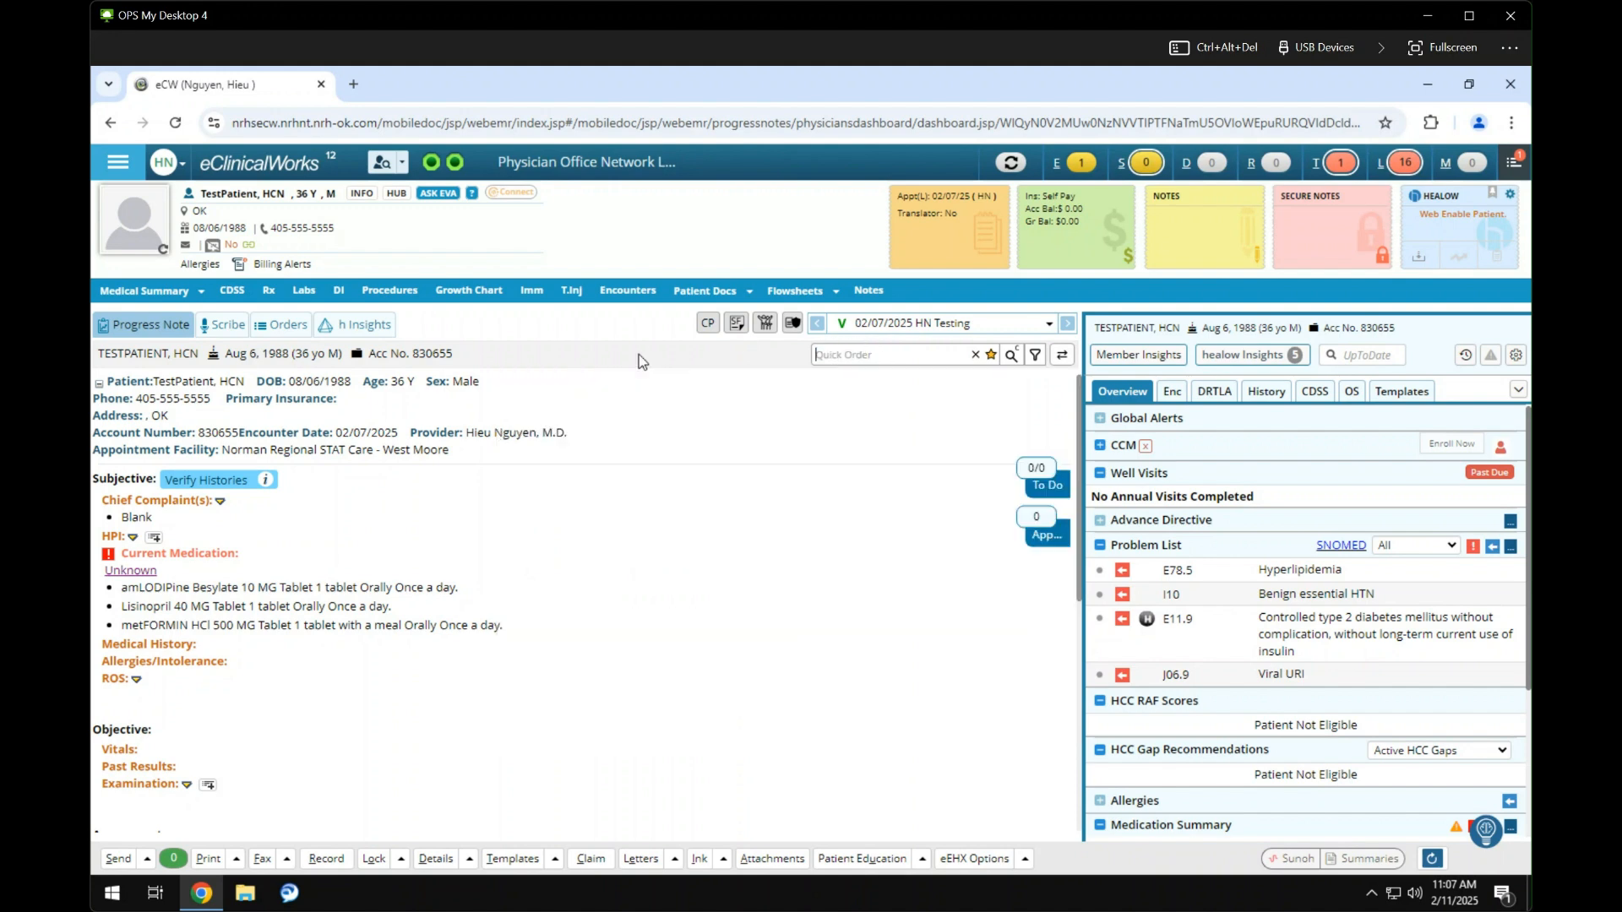
Step: Search Quick Order for chest and extend the results from favorites to all orders
text(chest)
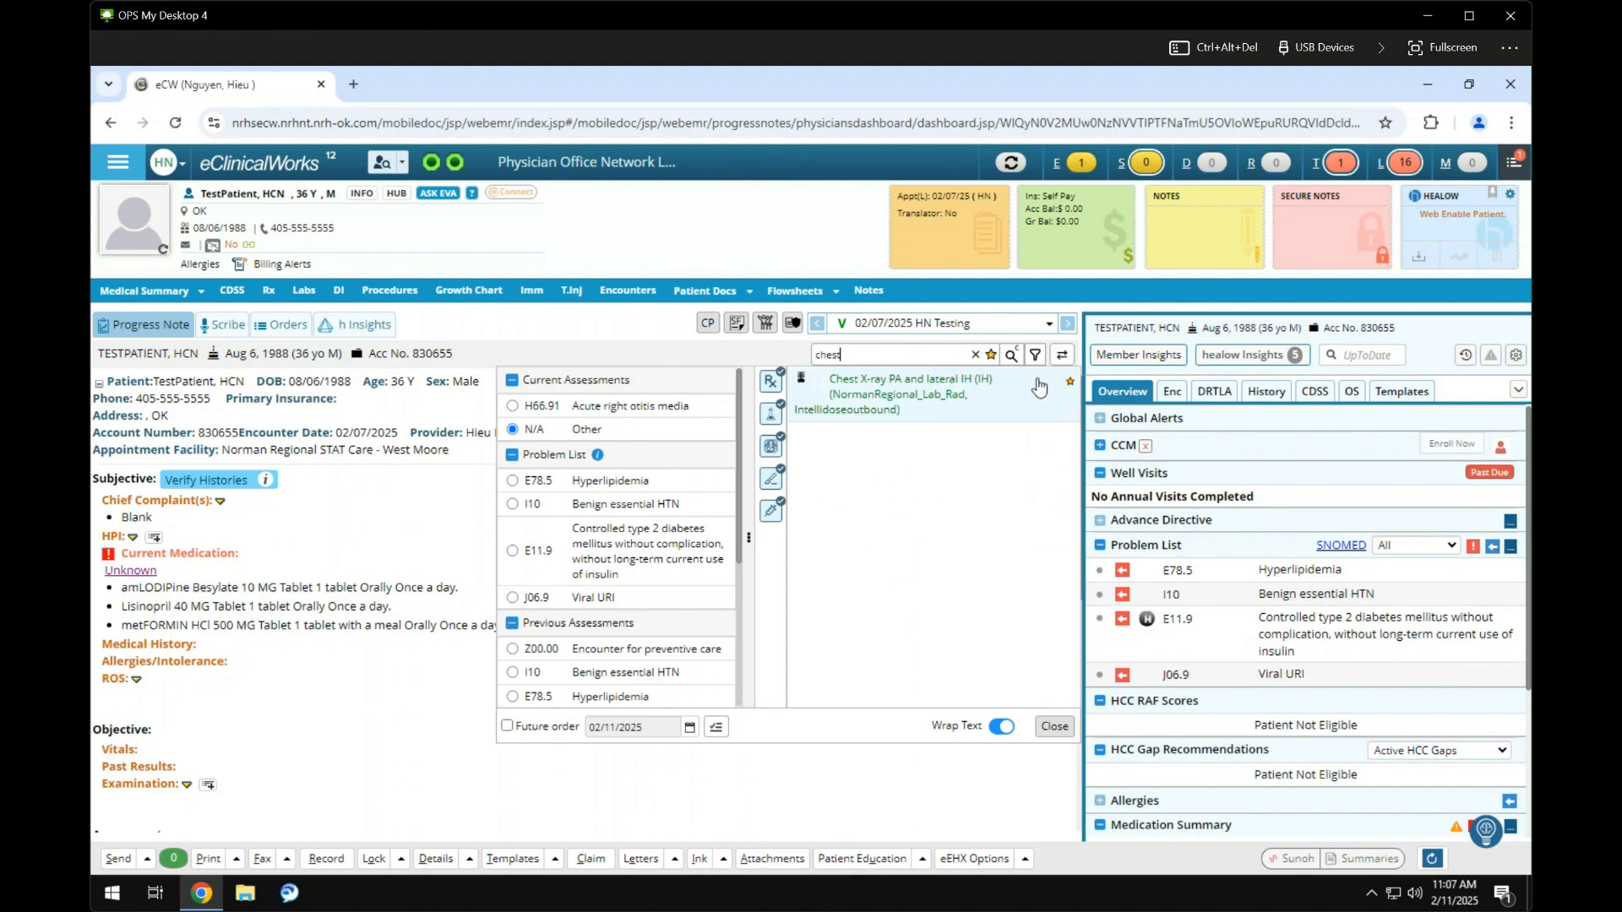
click(992, 355)
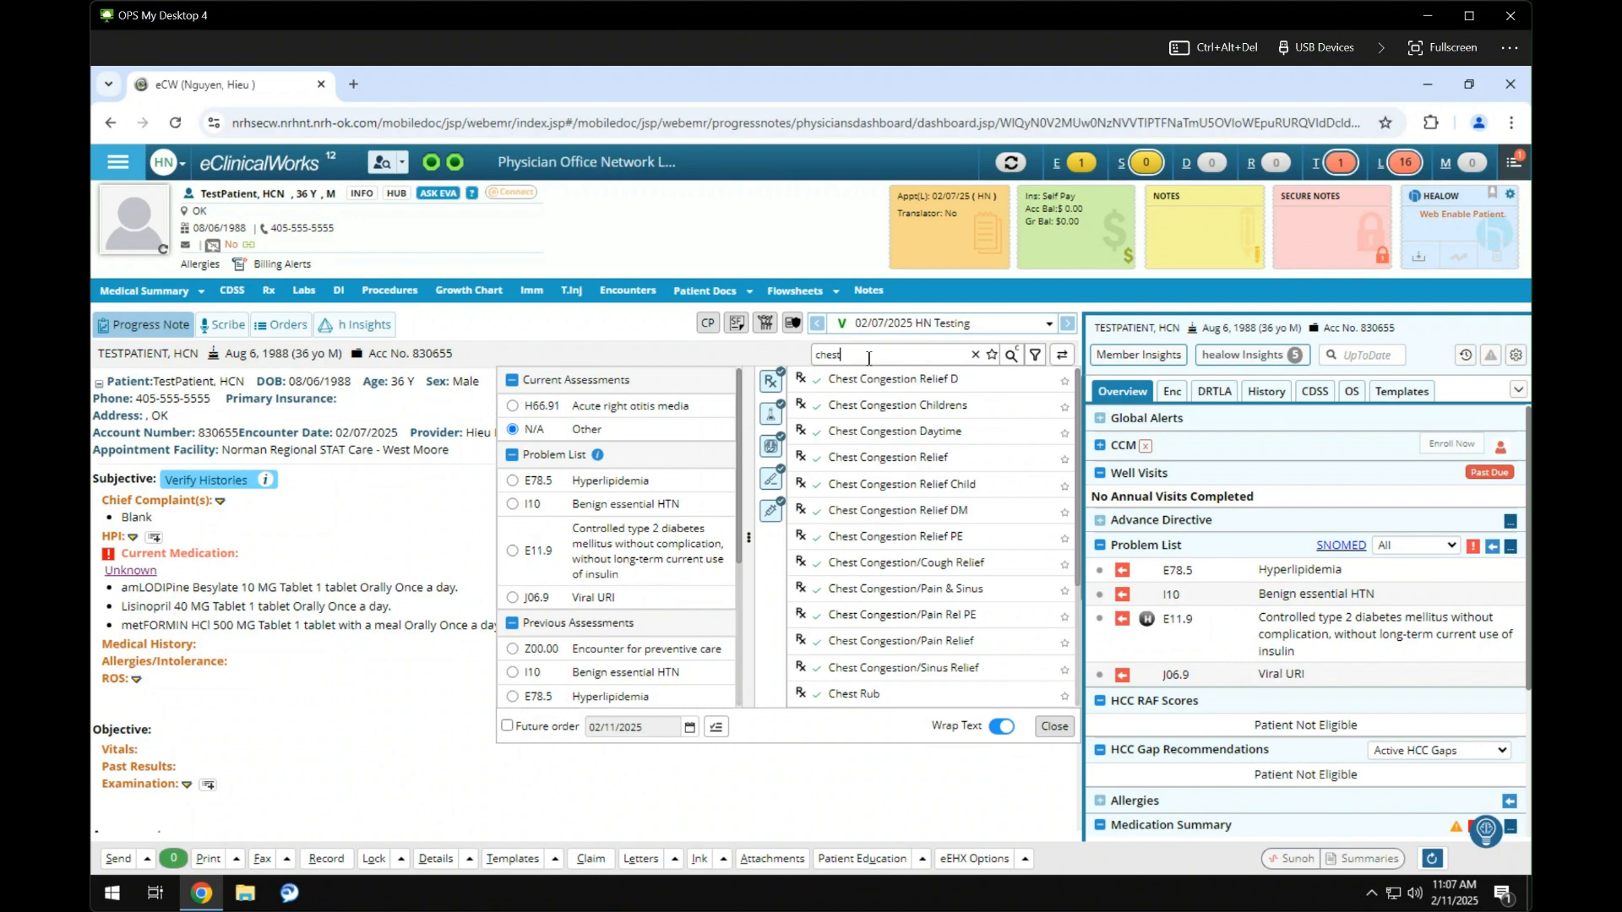
double_click(869, 358)
click(870, 358)
scroll(895, 507, down, 3)
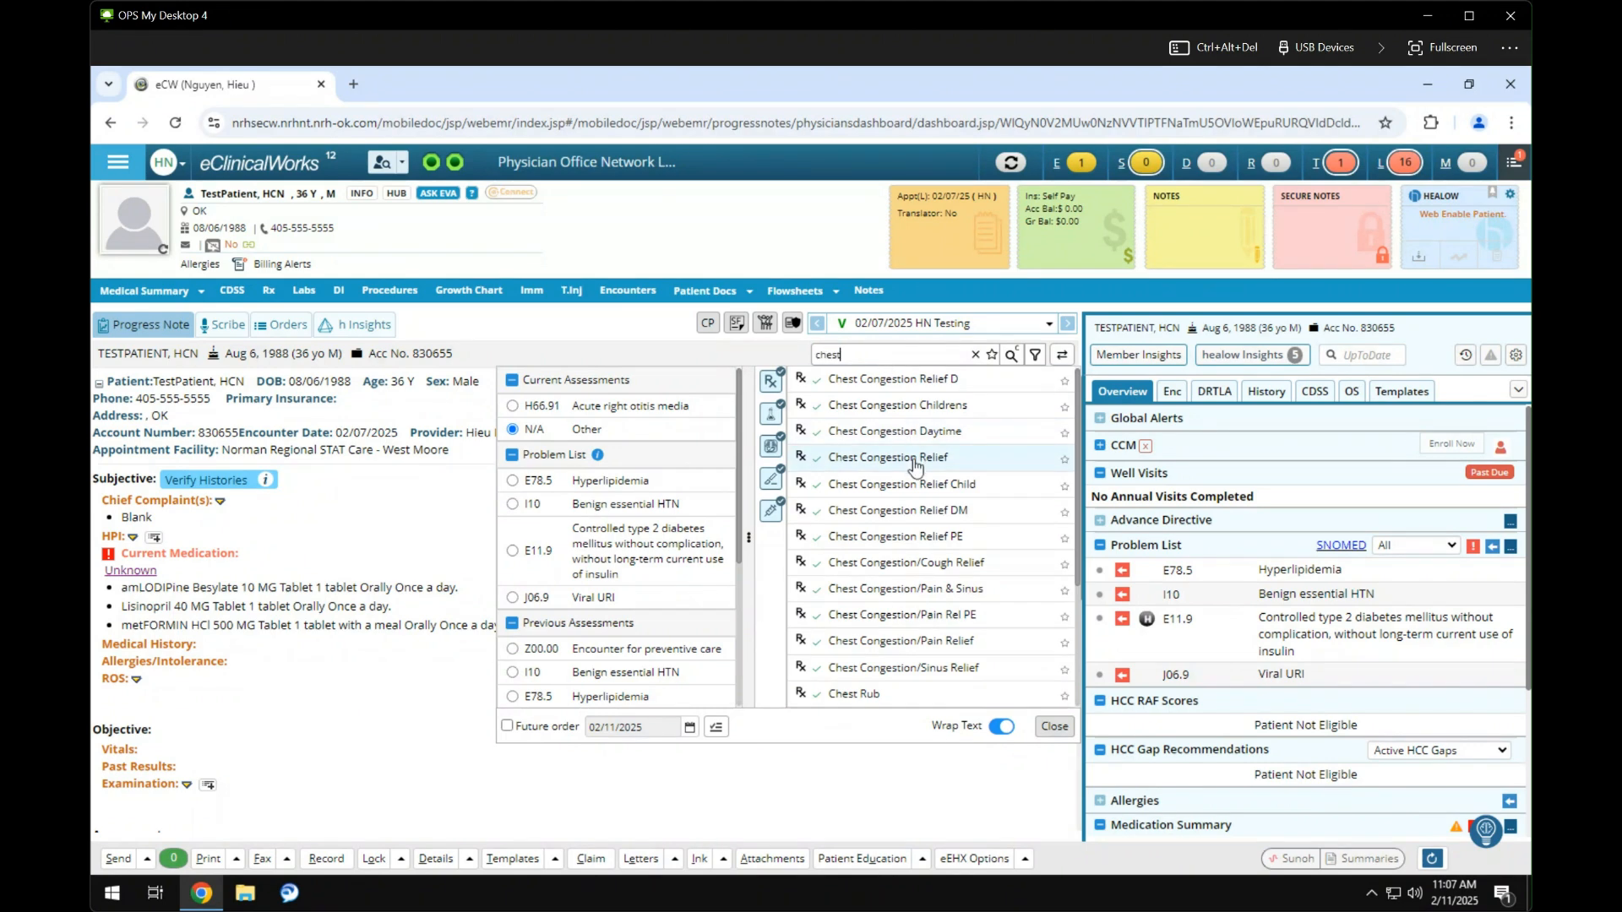
scroll(896, 600, up, 3)
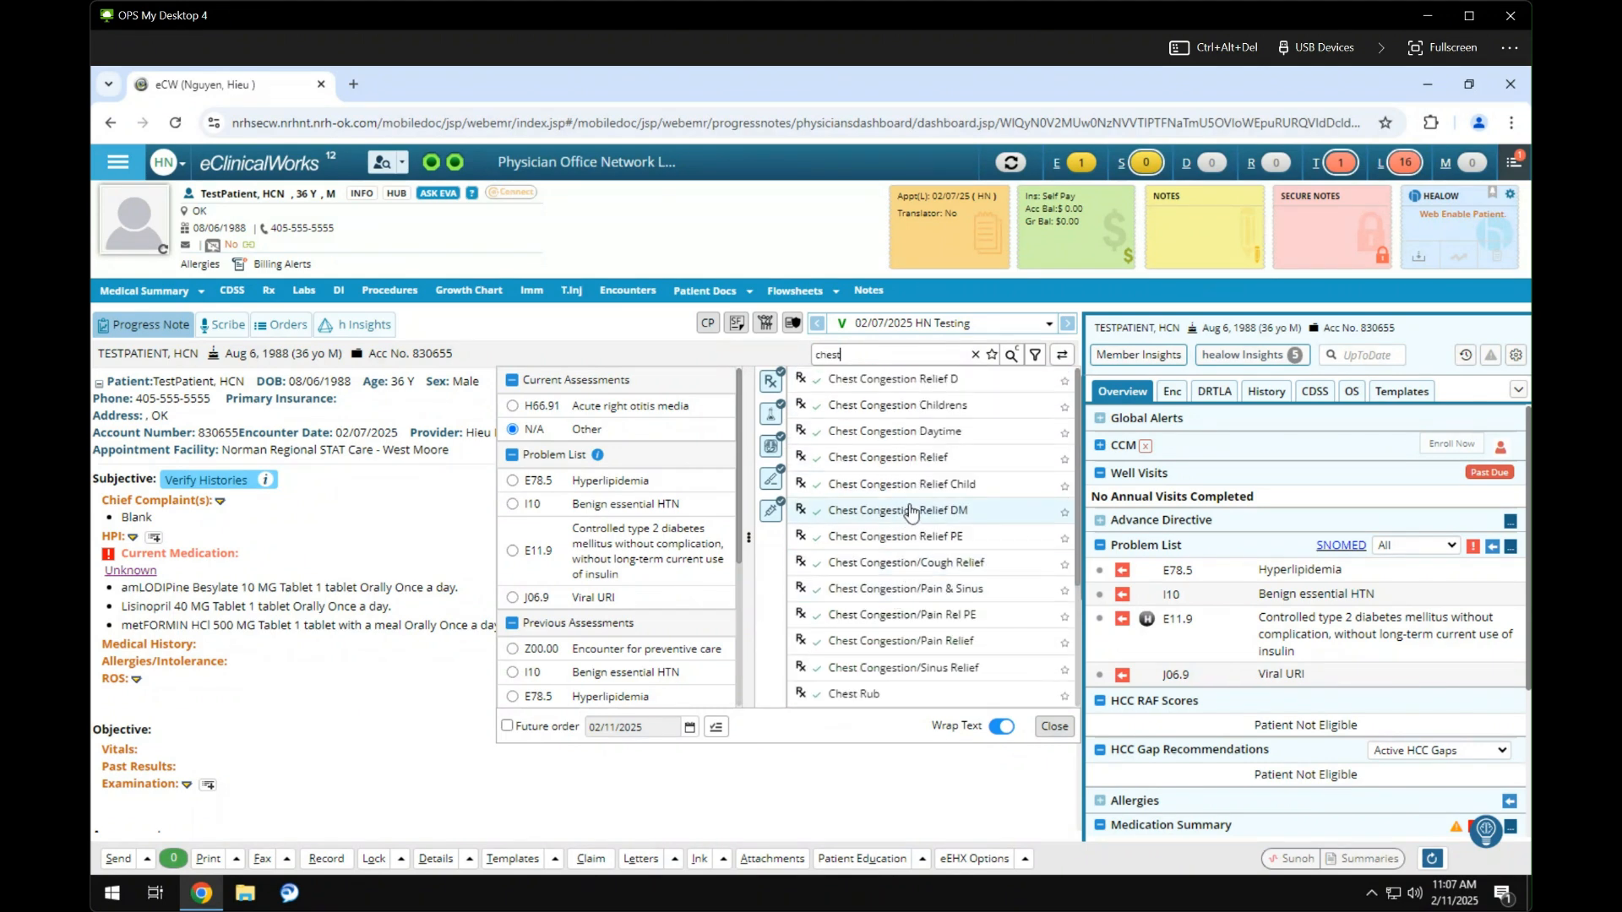
scroll(972, 592, down, 3)
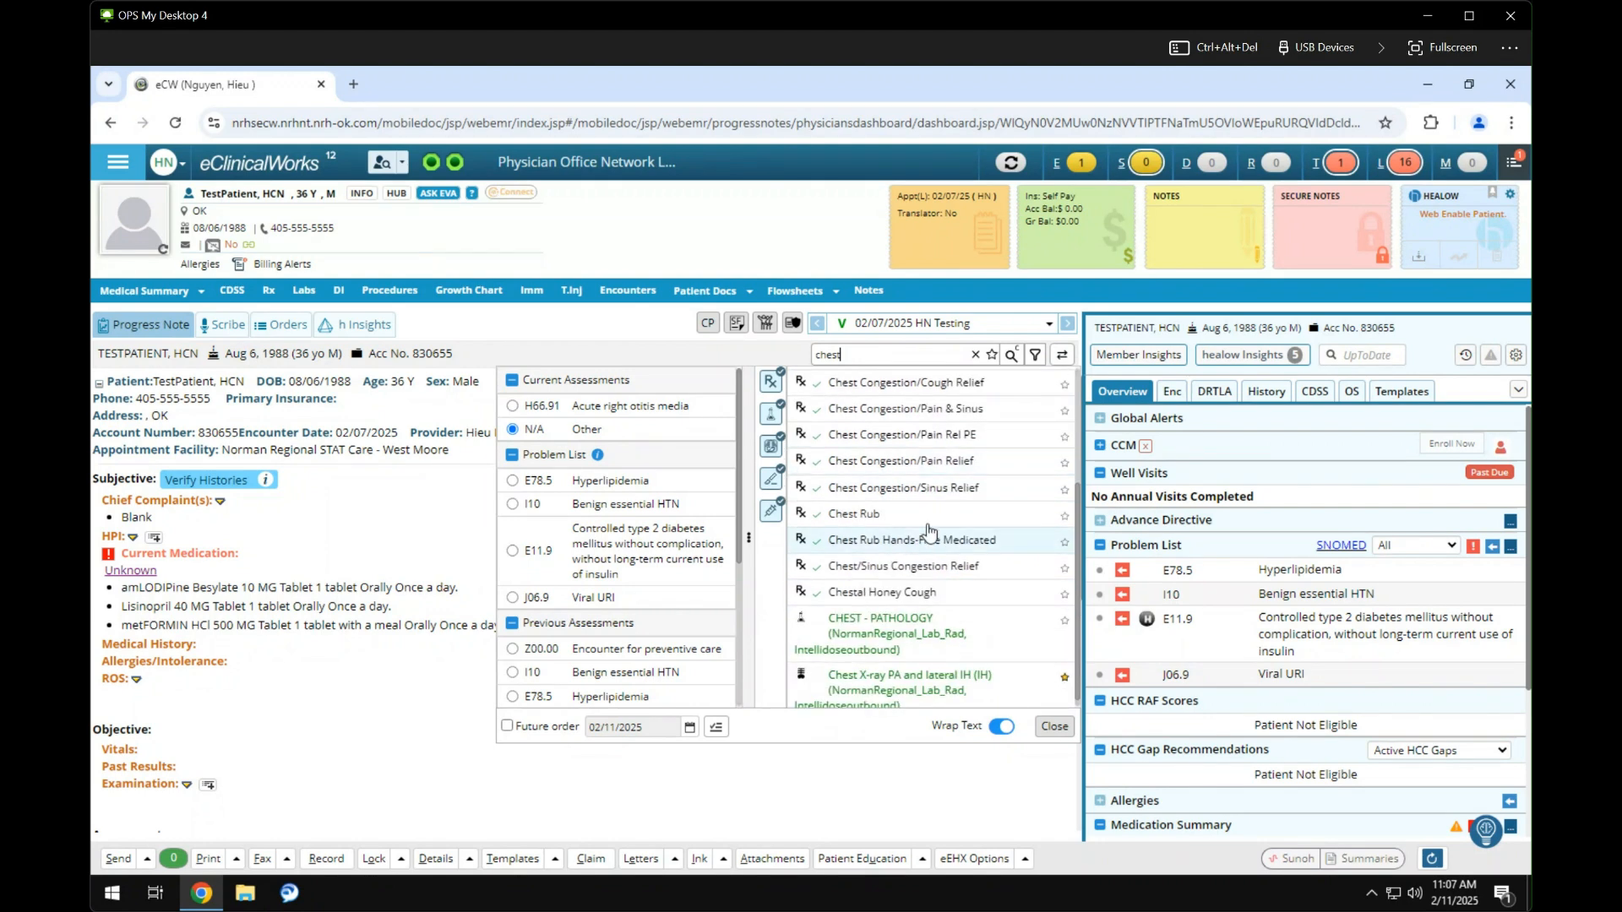
Step: Limit the Quick Order results to diagnostic imaging and order Chest X-ray PA and lateral IH
click(772, 382)
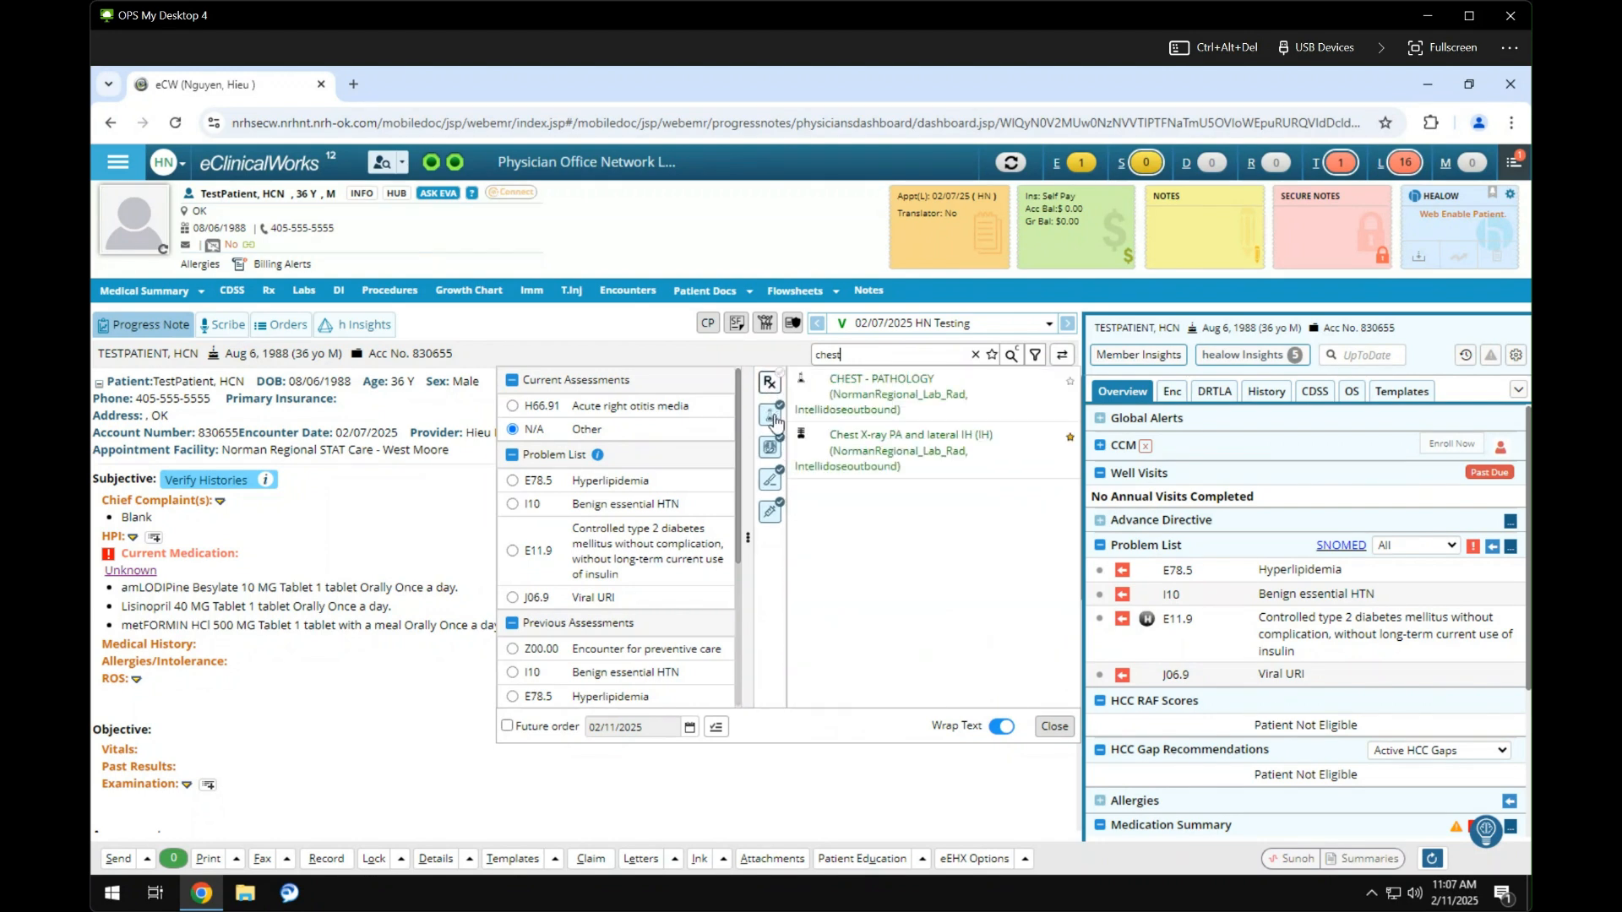
click(770, 415)
click(771, 483)
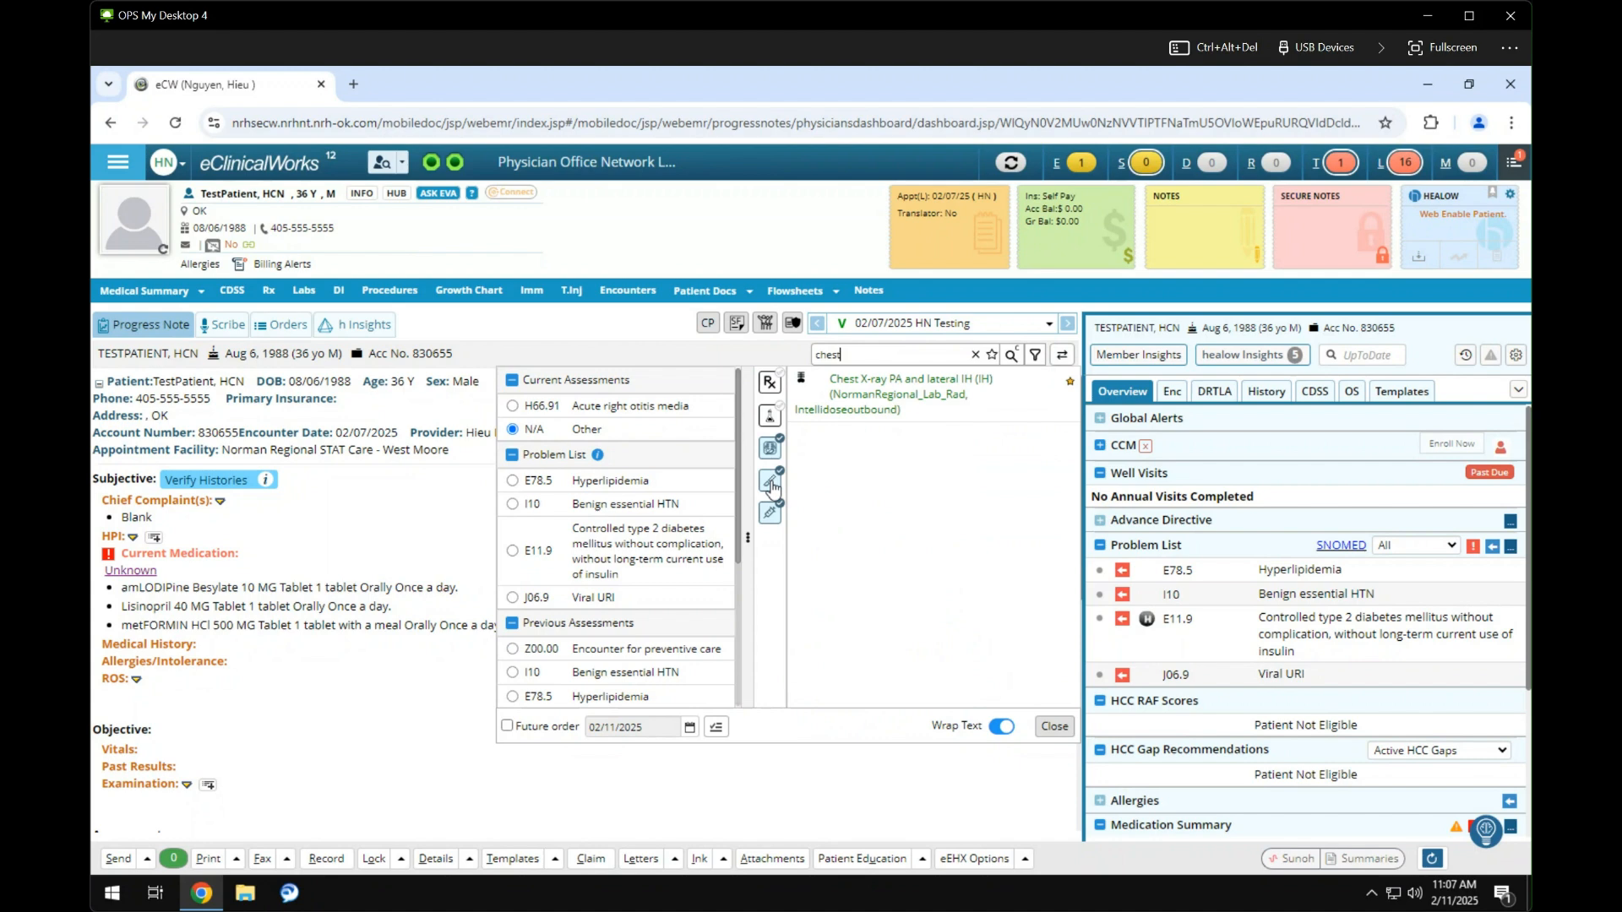
click(789, 517)
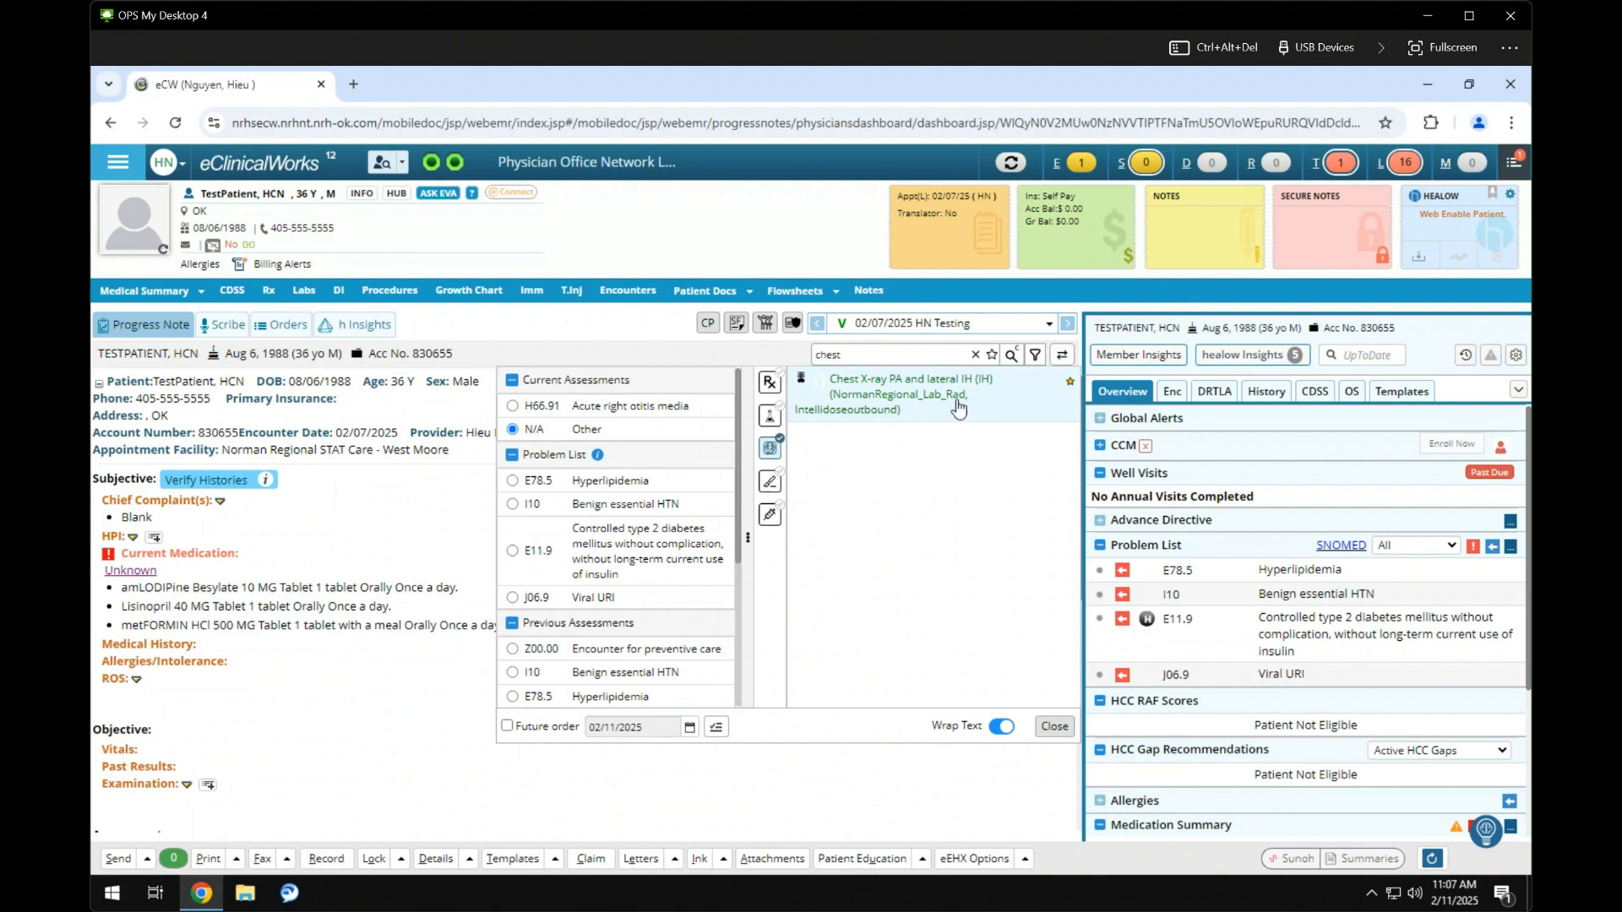
click(958, 408)
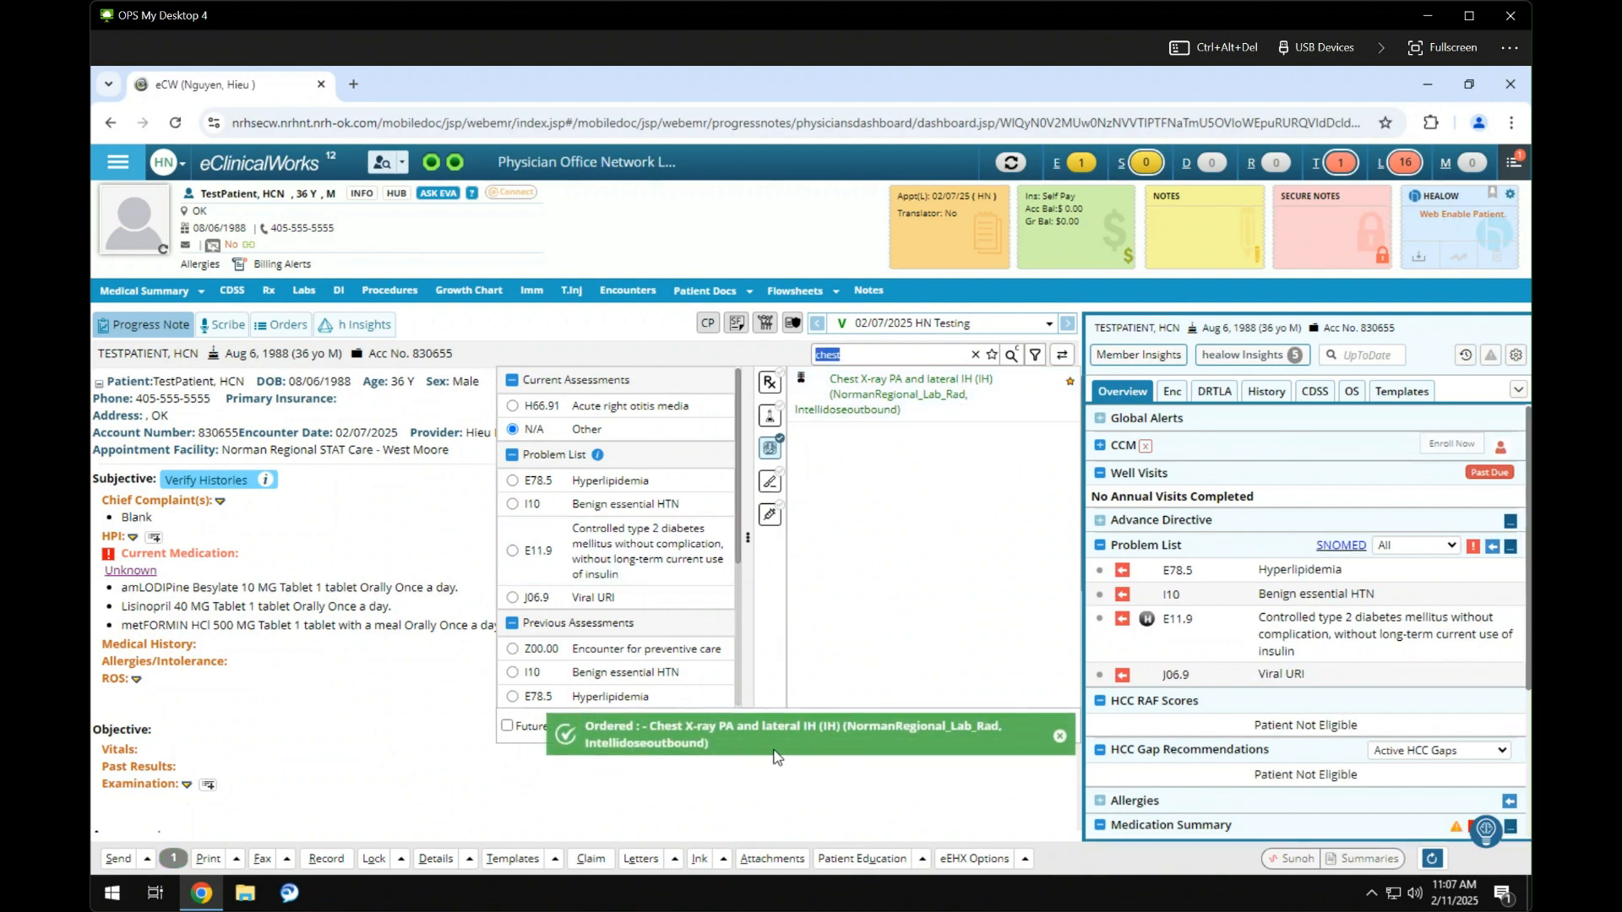
Step: Delete the Chest X-ray PA and lateral IH order from the note's Diagnostic Imaging orders, together with its associated procedure code 71046
click(383, 732)
scroll(414, 684, down, 1)
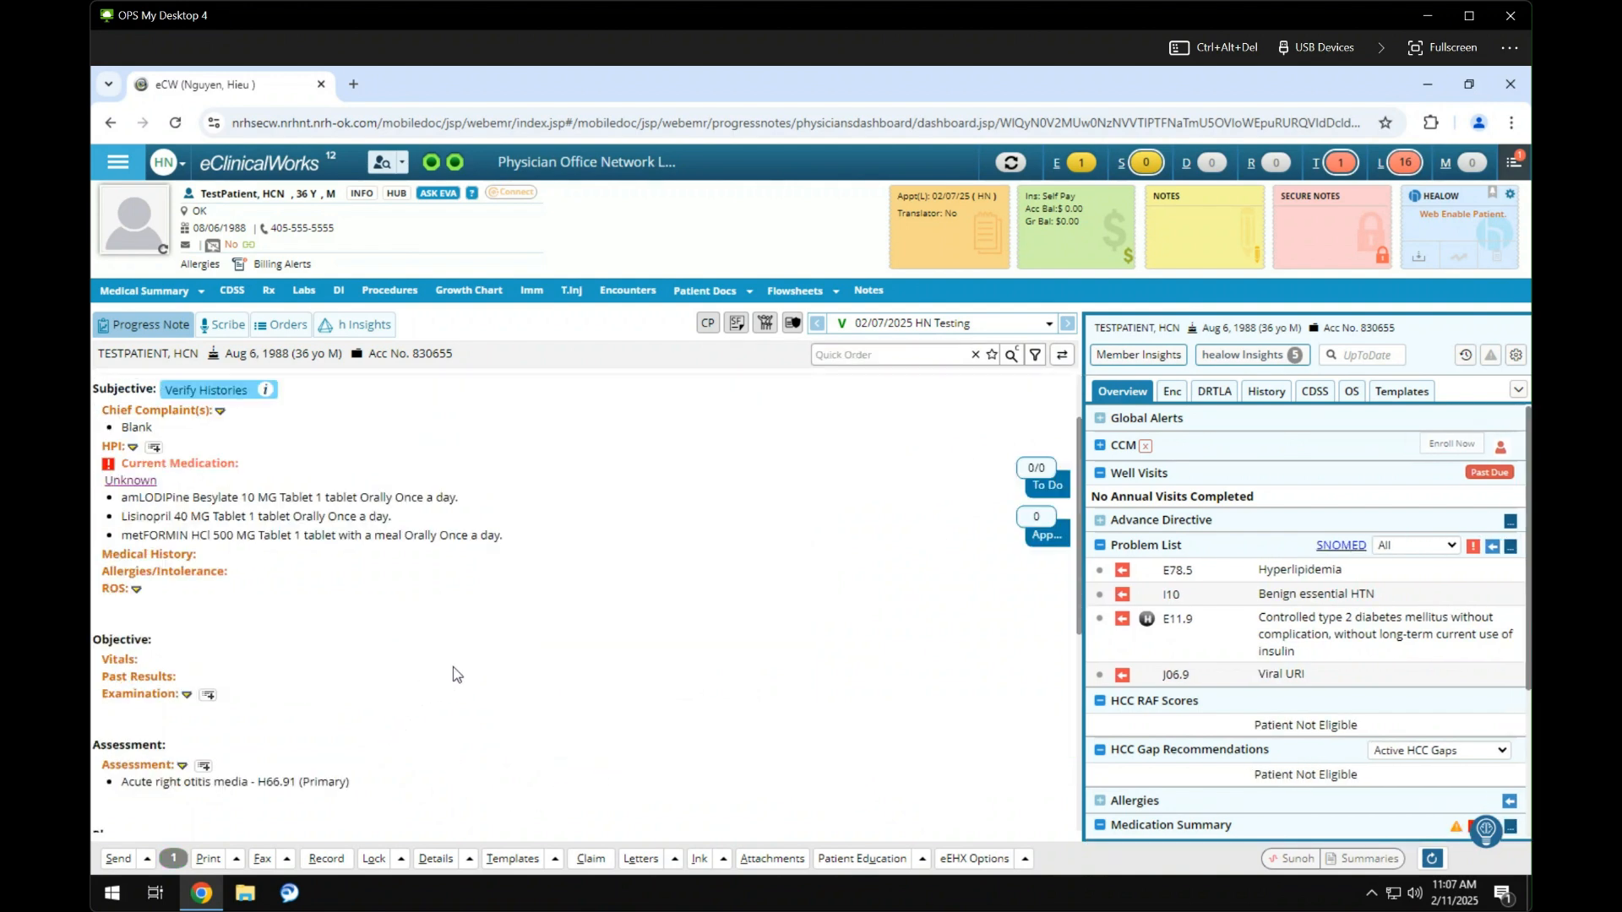
scroll(513, 633, down, 2)
scroll(556, 582, down, 3)
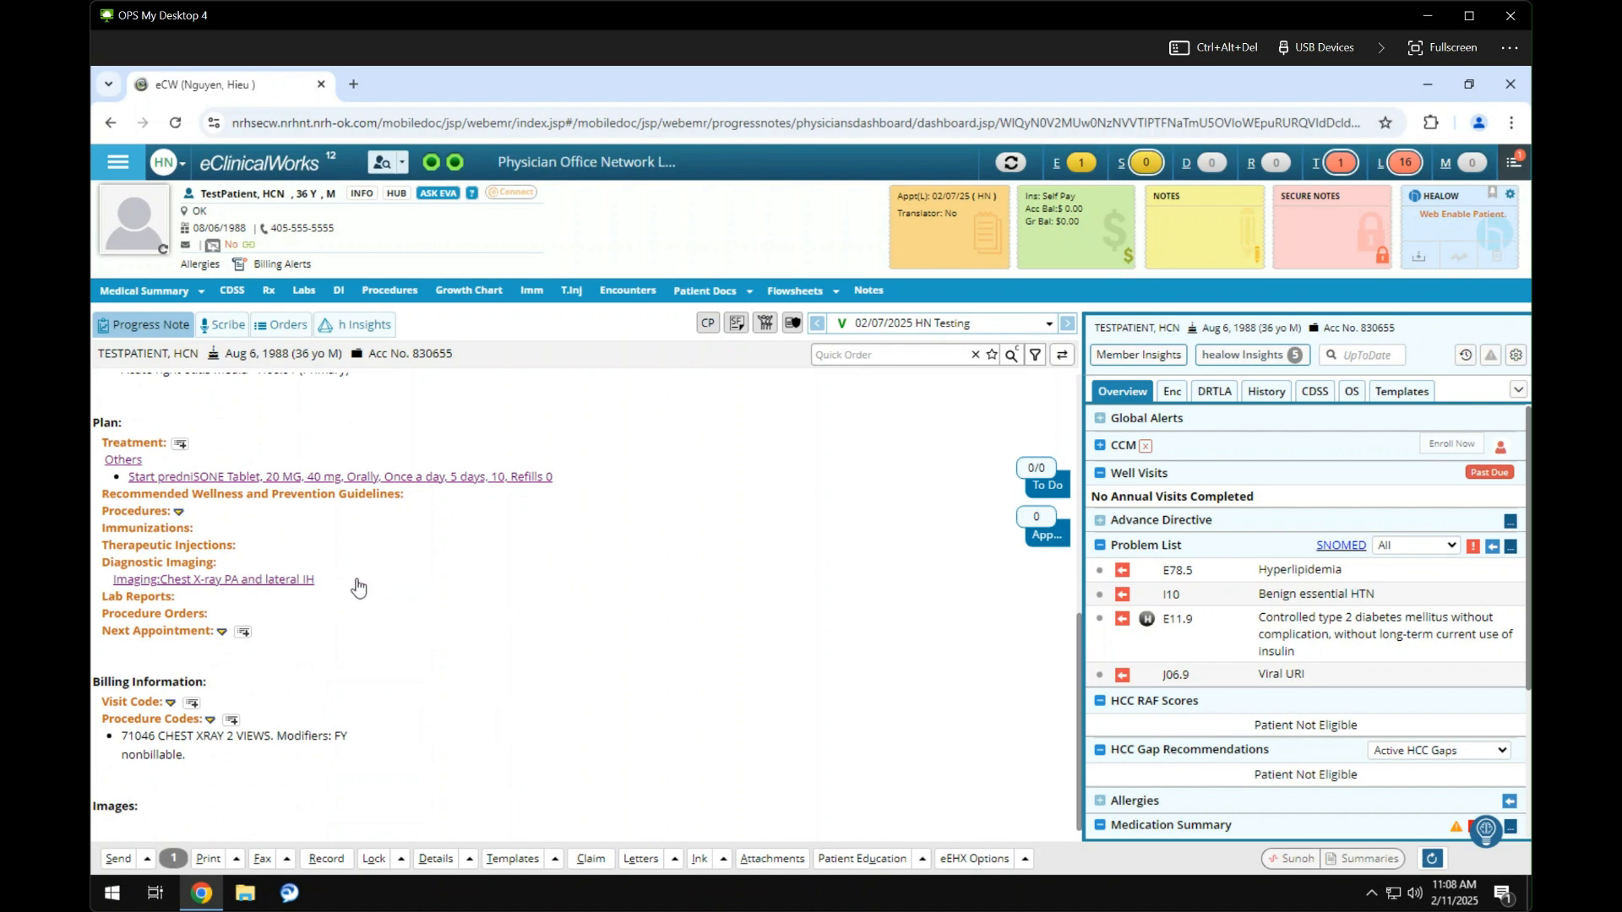
click(182, 568)
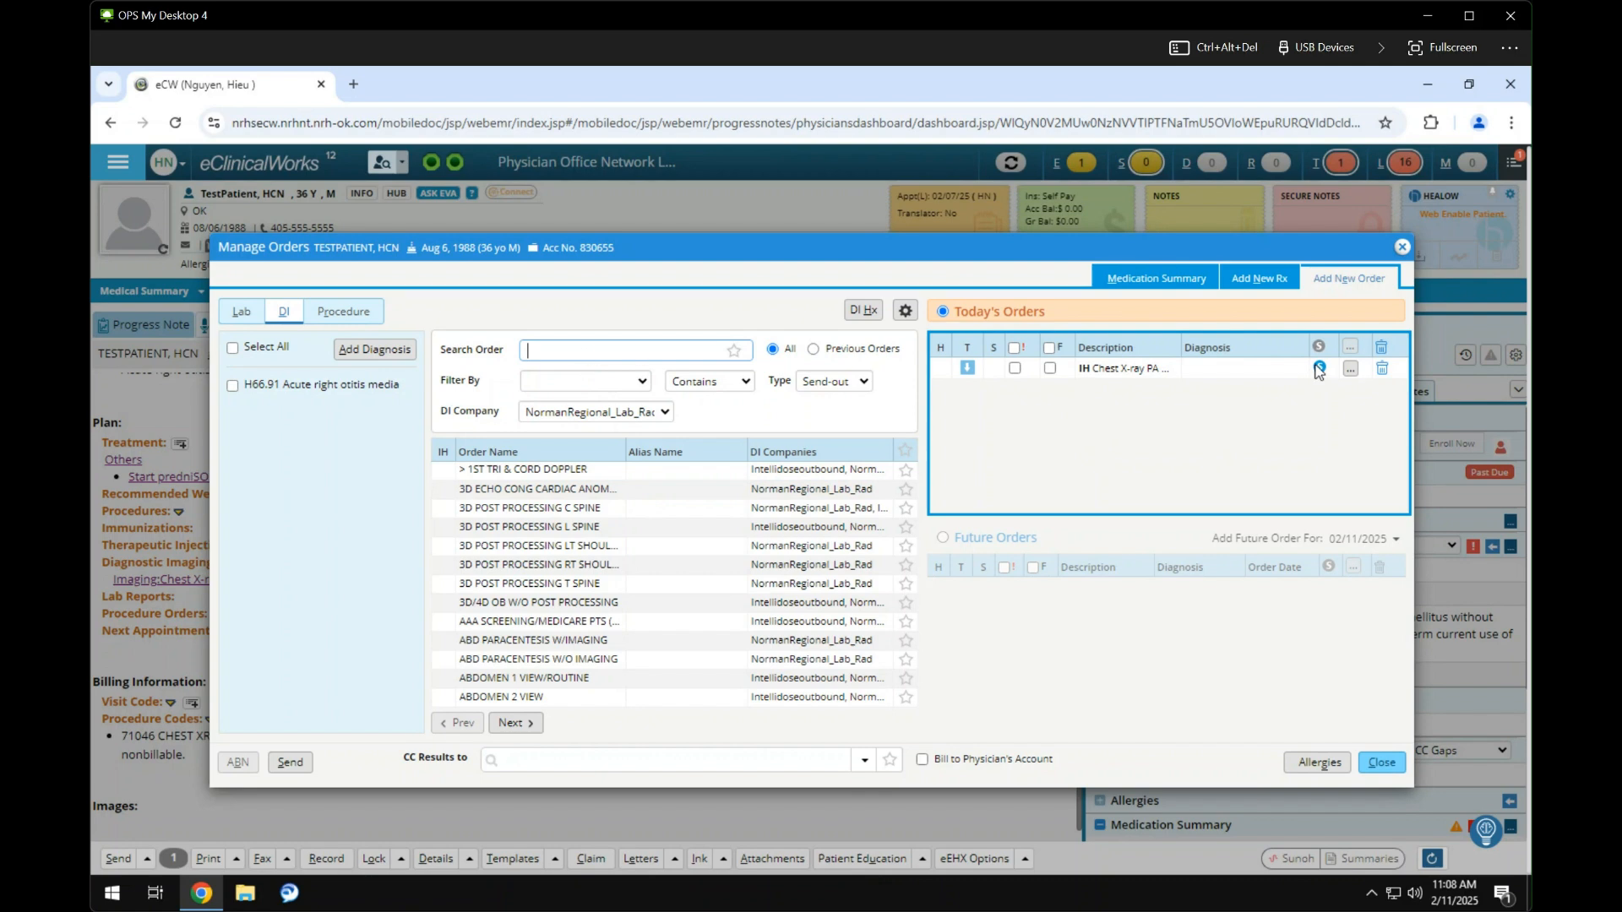
click(1382, 368)
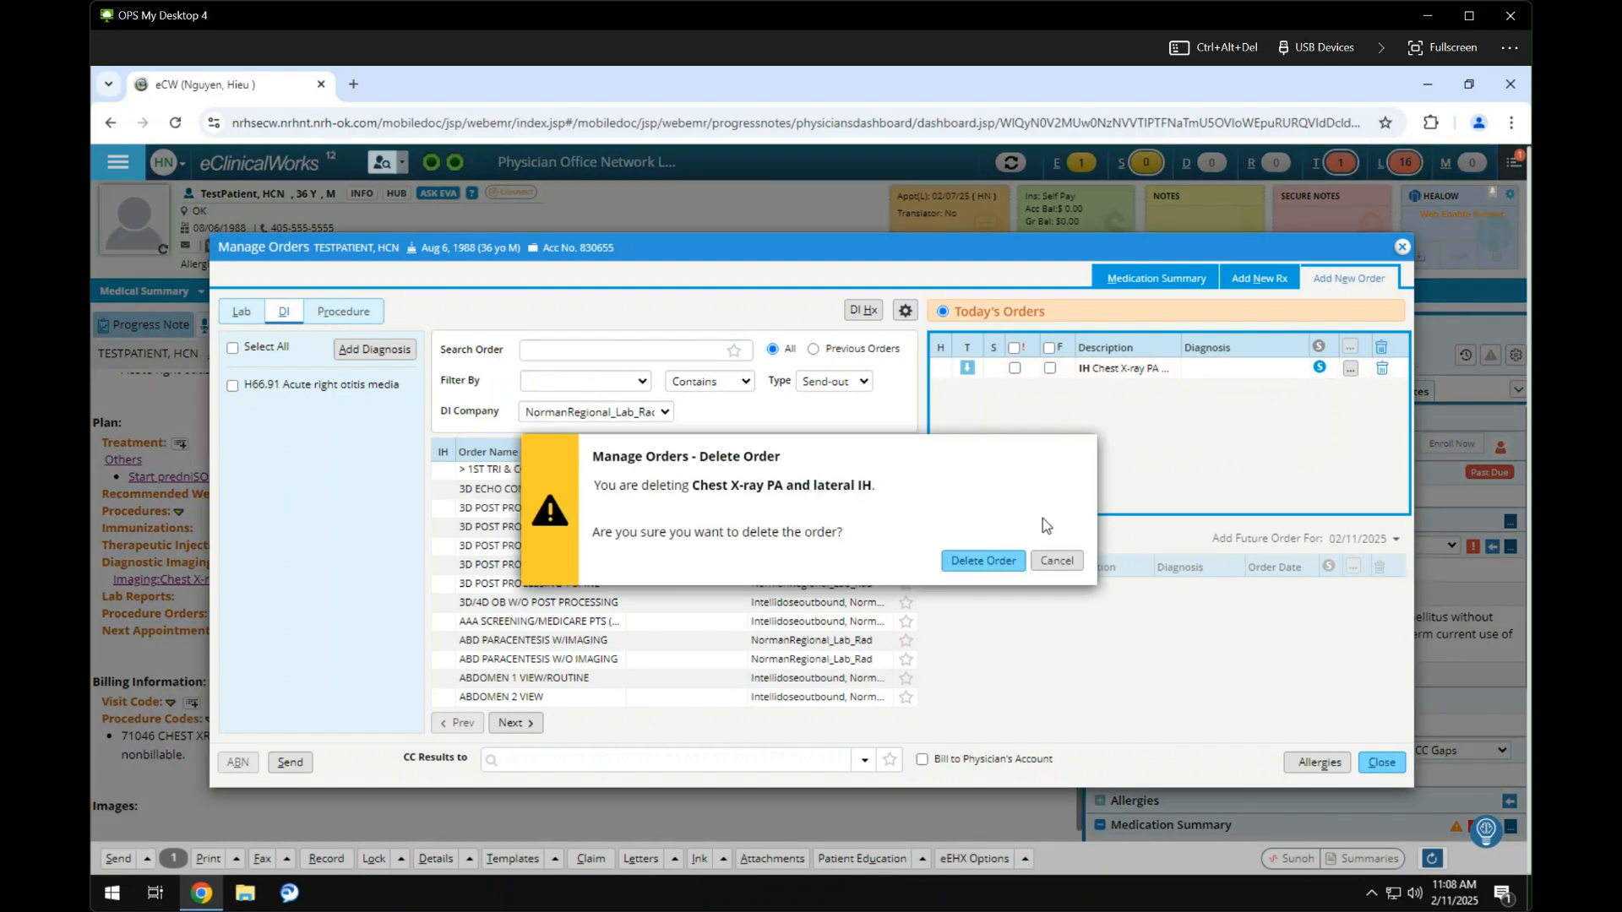
click(983, 561)
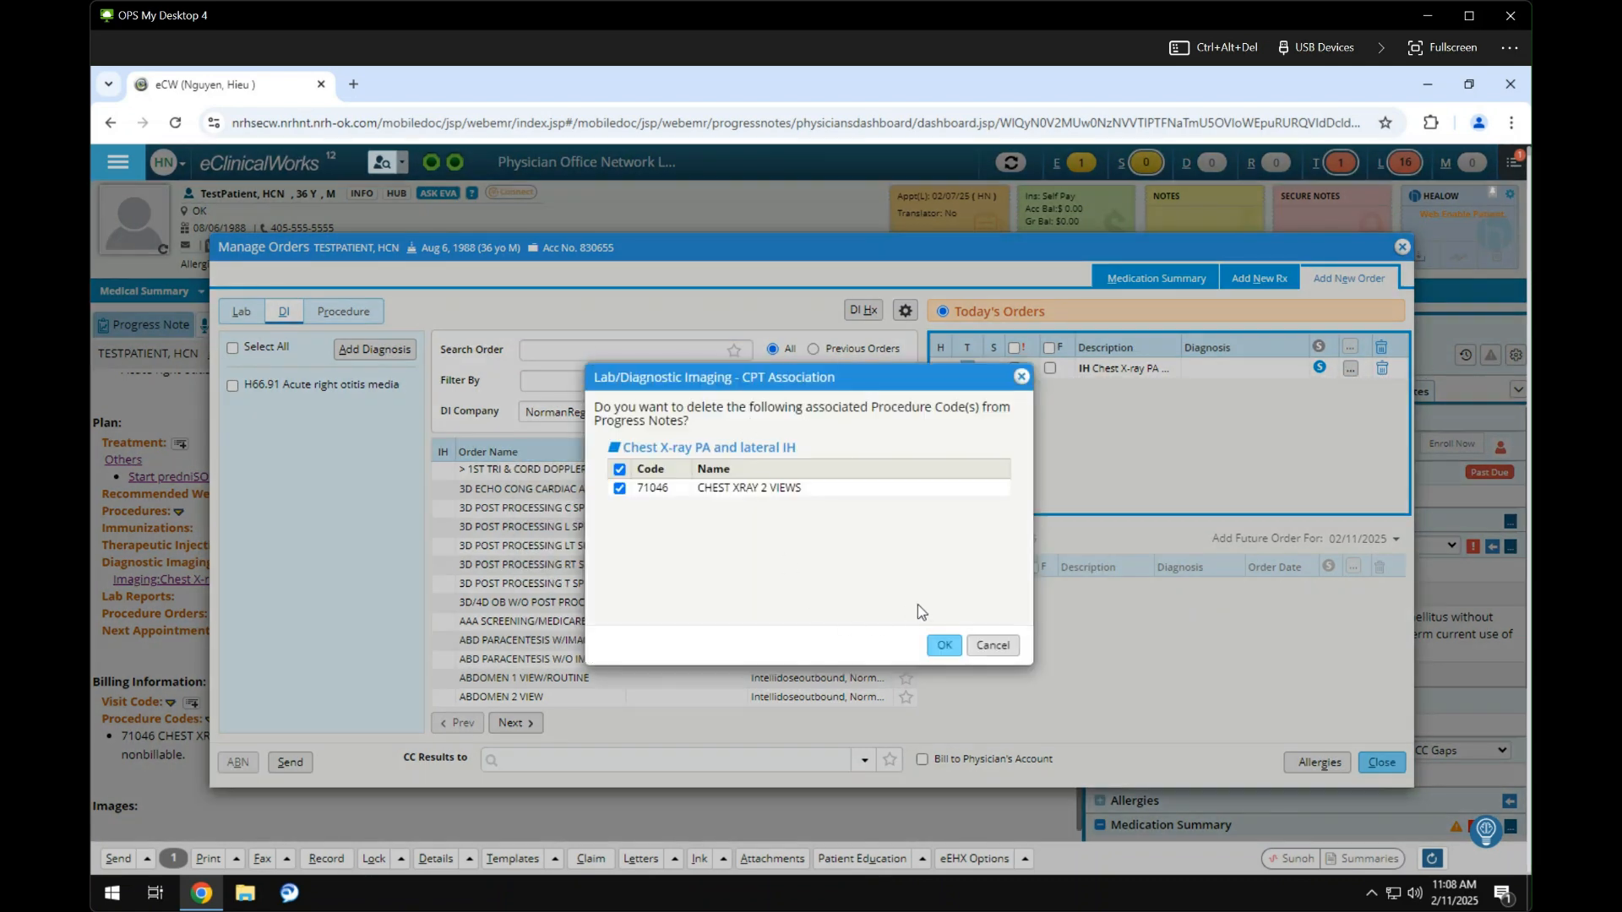
click(943, 644)
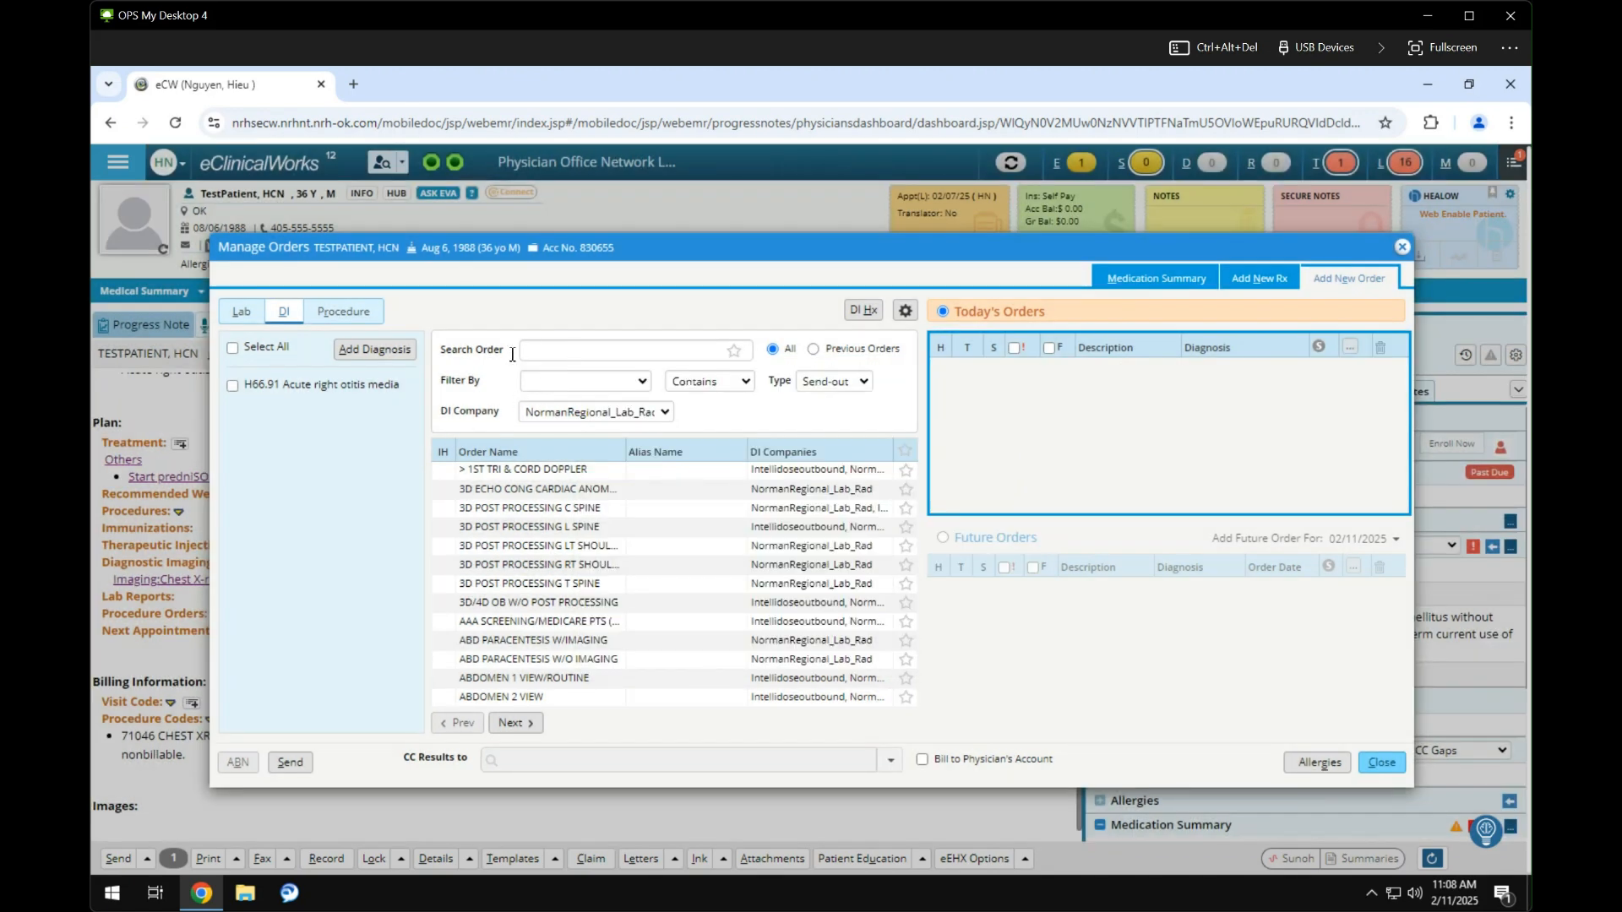
Step: Add the diagnosis R06.02 Shortness of breath to the order's diagnosis list
click(579, 345)
click(378, 350)
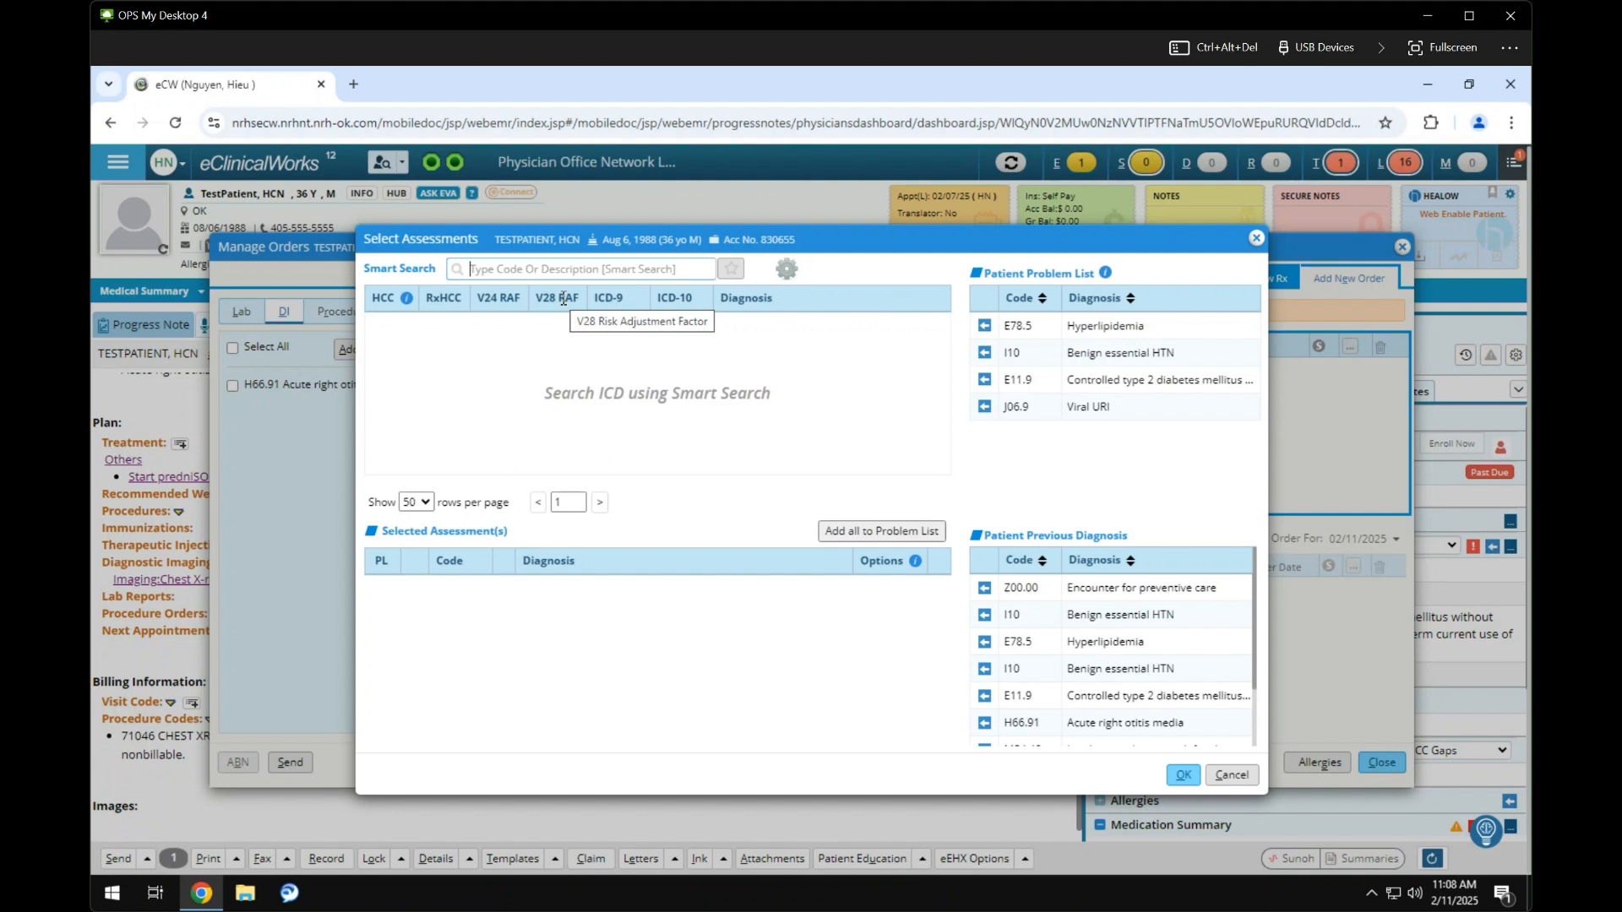
text(shortness of breath)
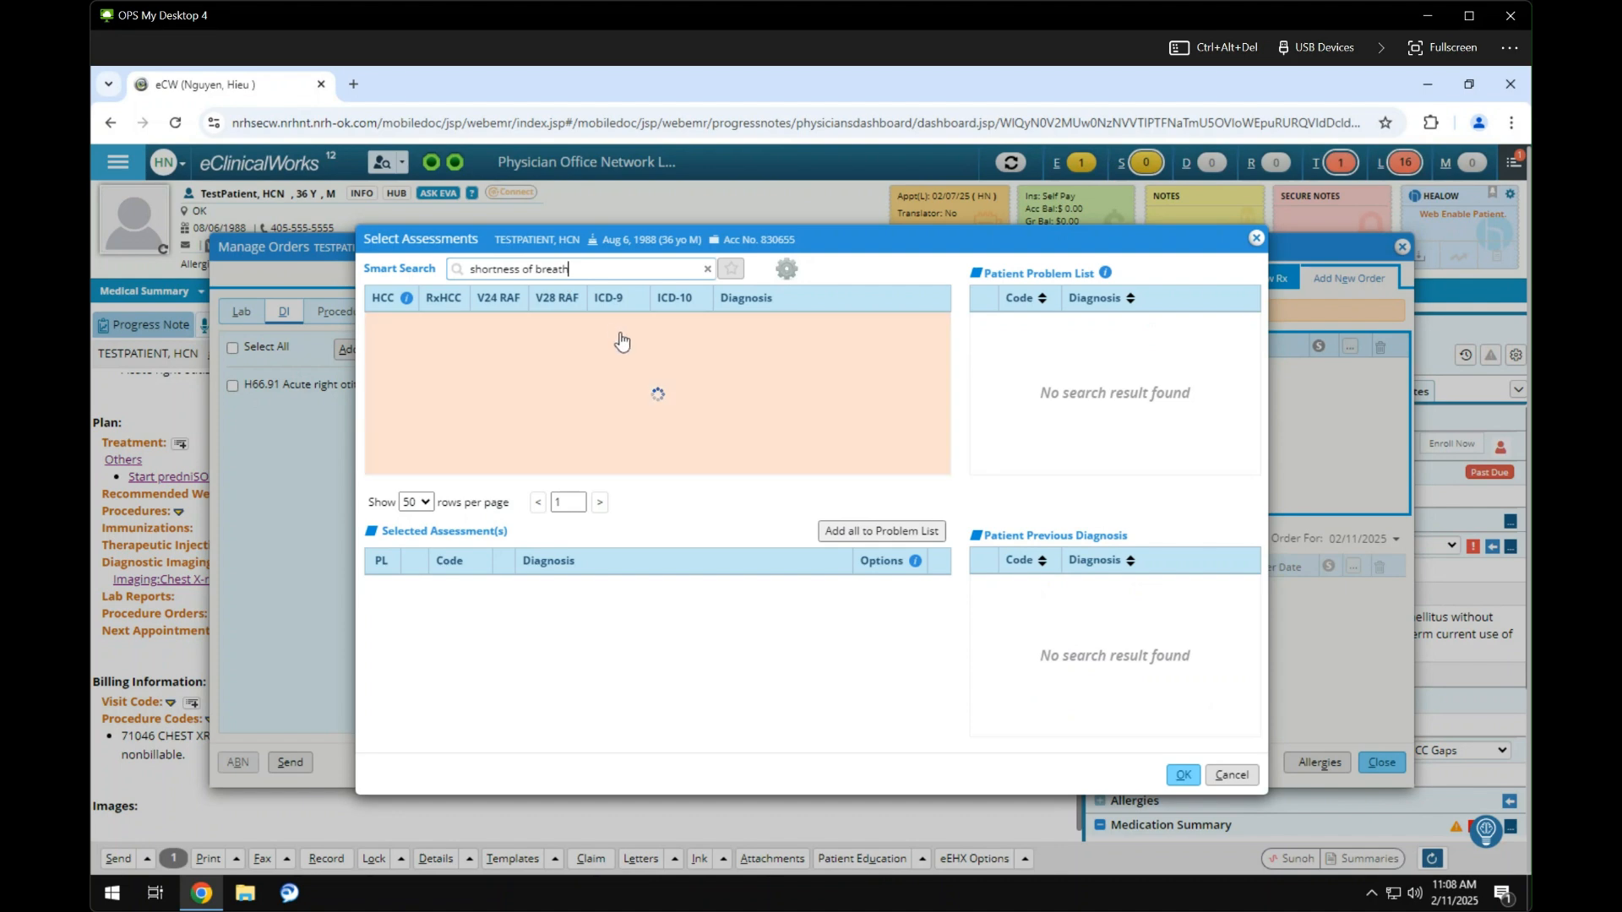
click(798, 334)
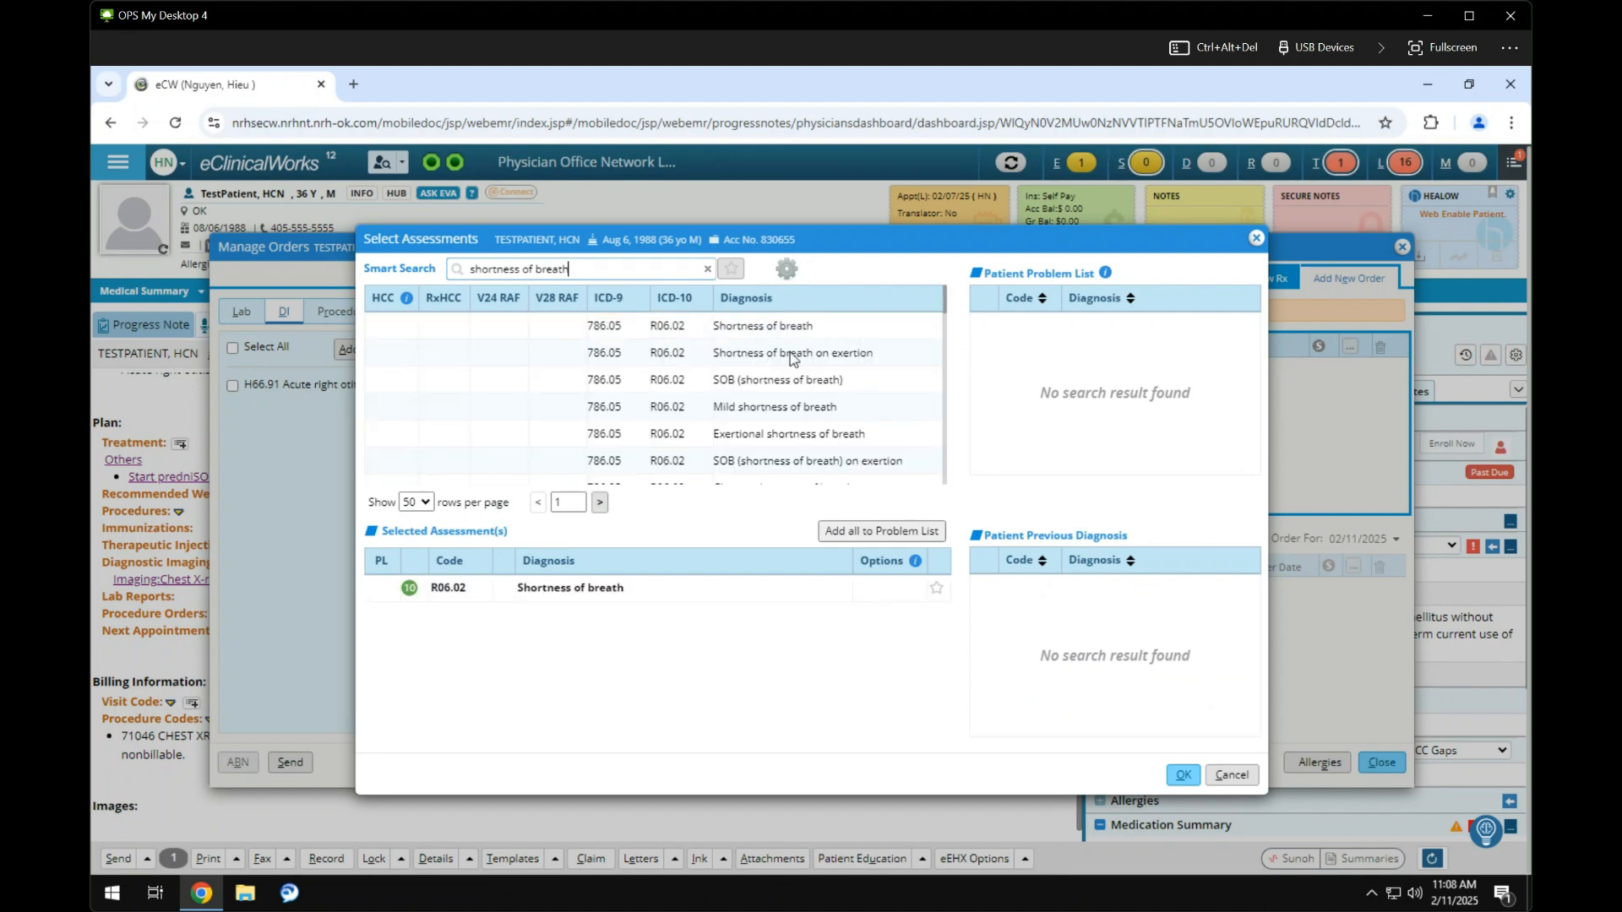
click(1183, 775)
Step: Search the send-out diagnostic imaging orders for chest
click(620, 349)
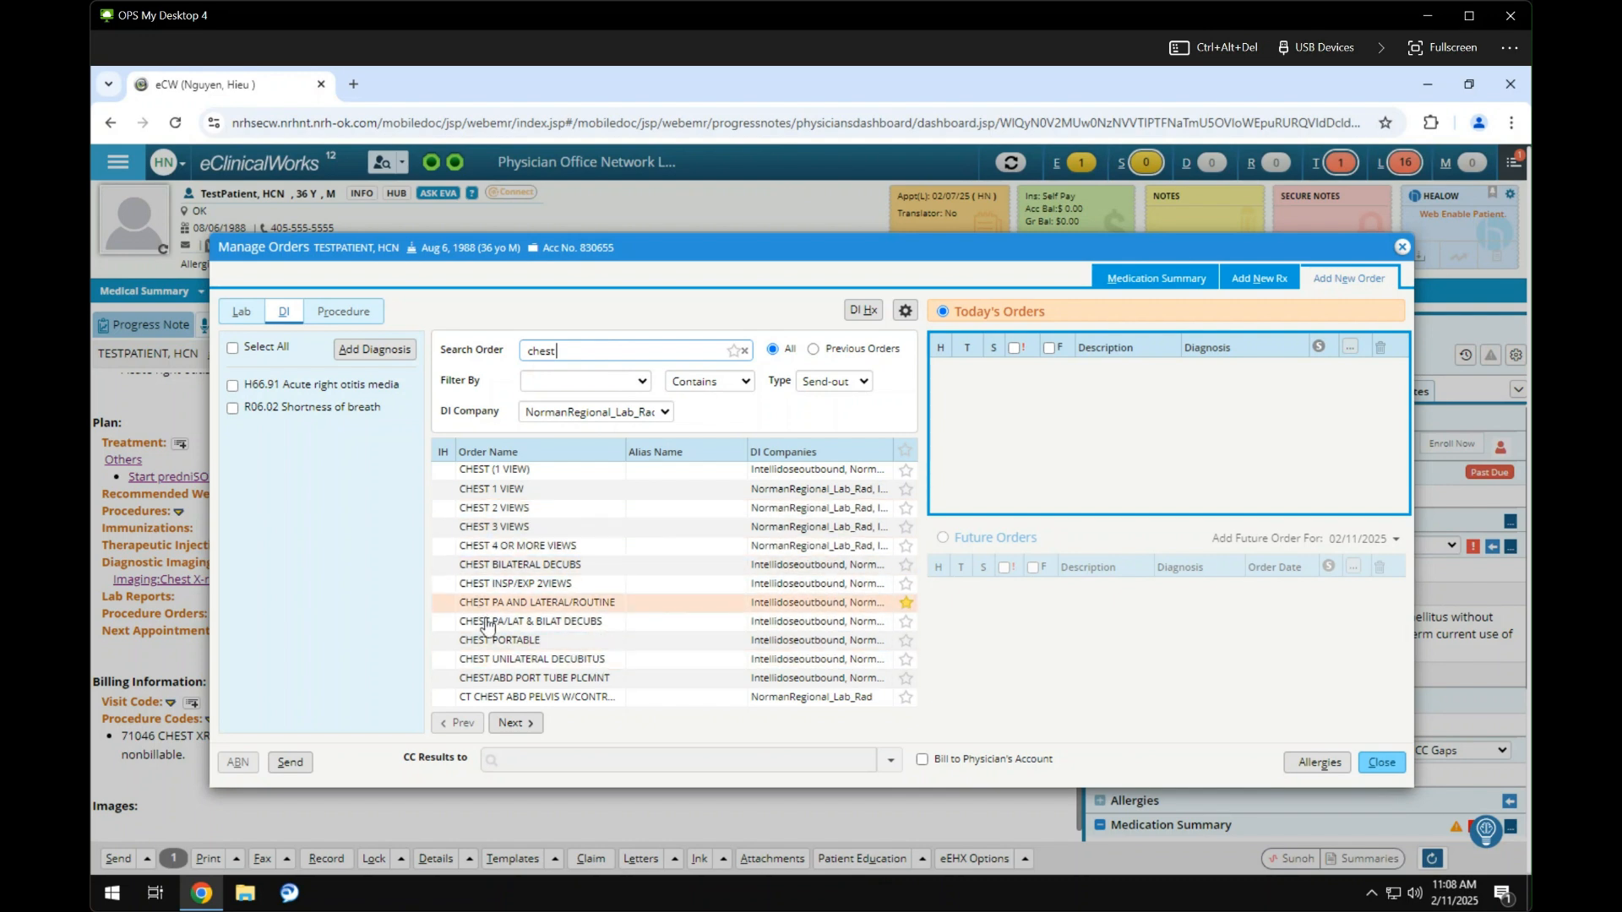
click(907, 603)
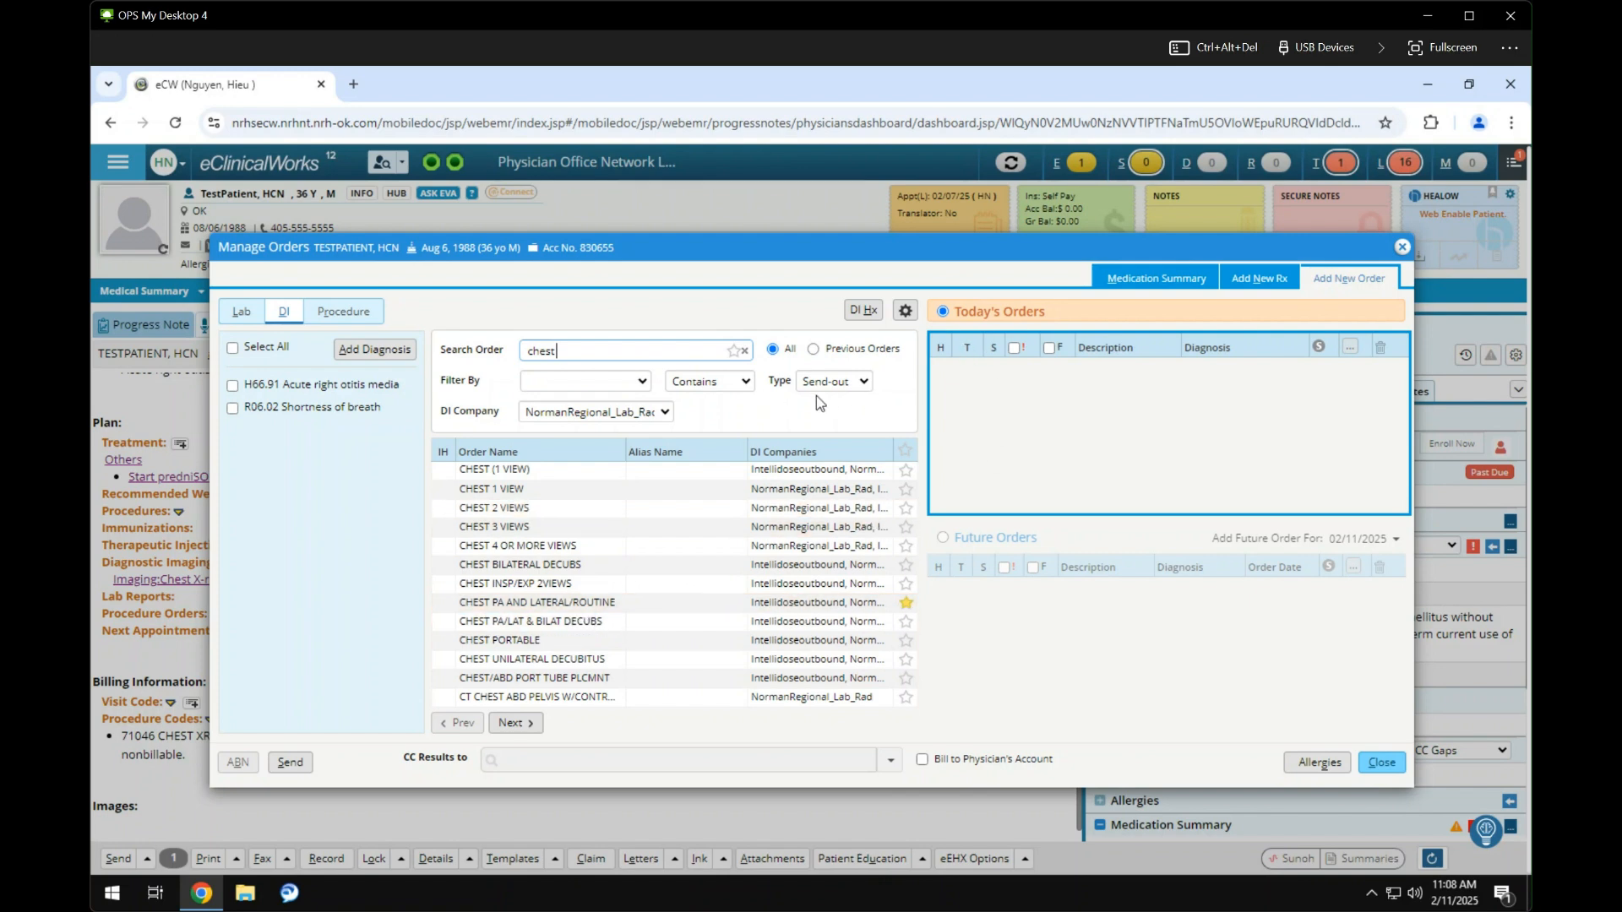
Step: Turn on showing favorite imaging in the imaging order defaults, keeping the Contains lookup and the Send-out type, and save
click(905, 312)
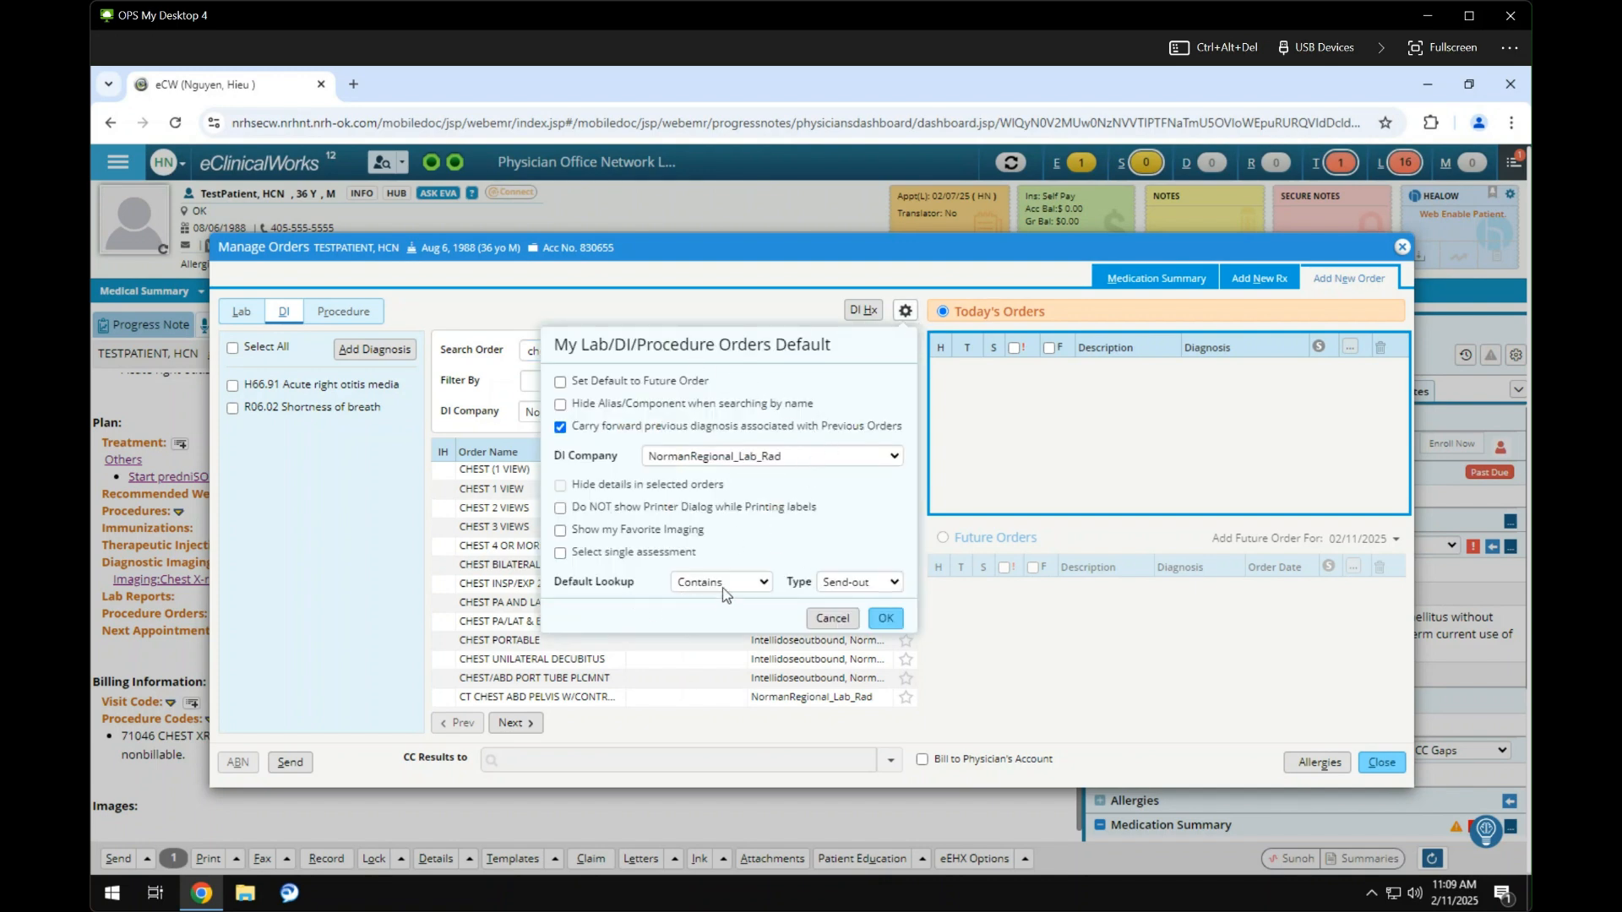
click(875, 583)
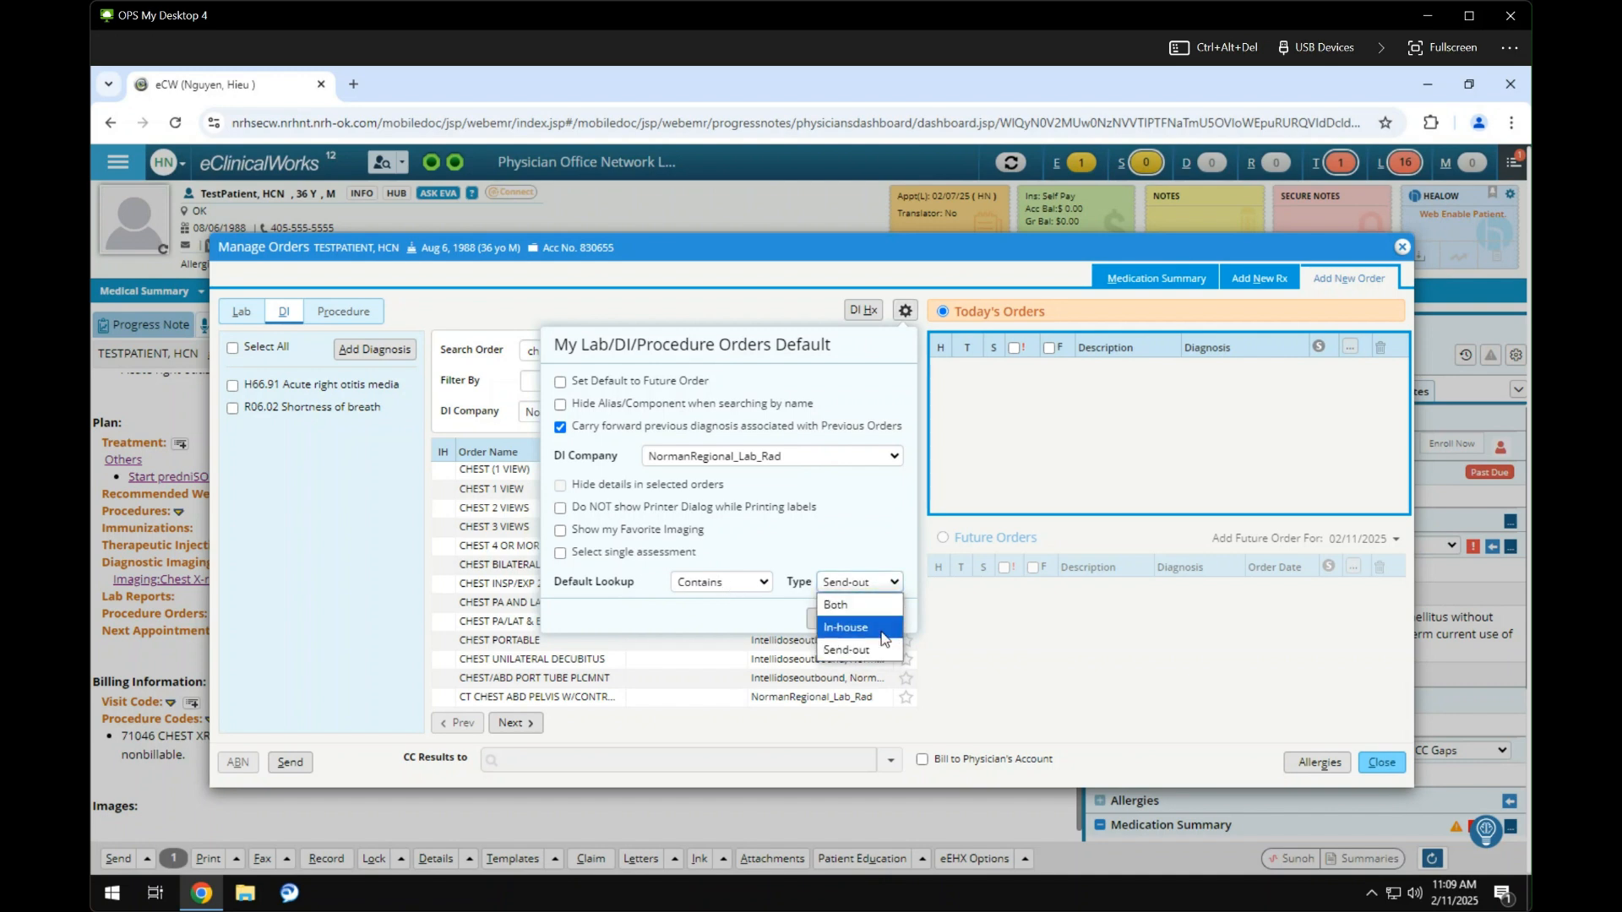
click(840, 531)
click(560, 530)
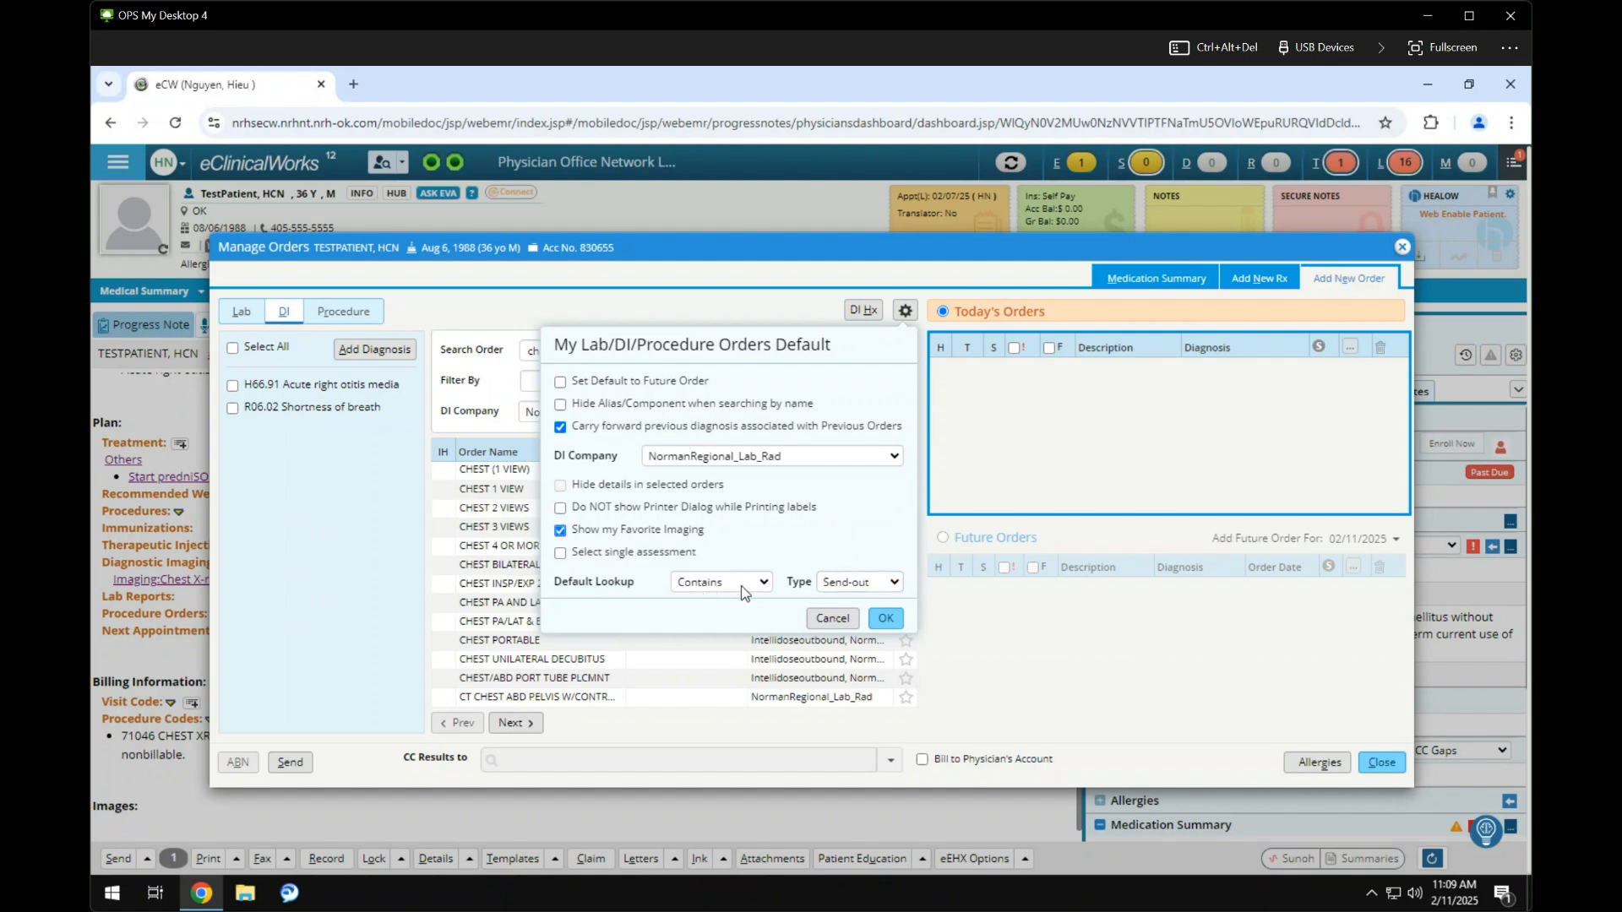
click(710, 582)
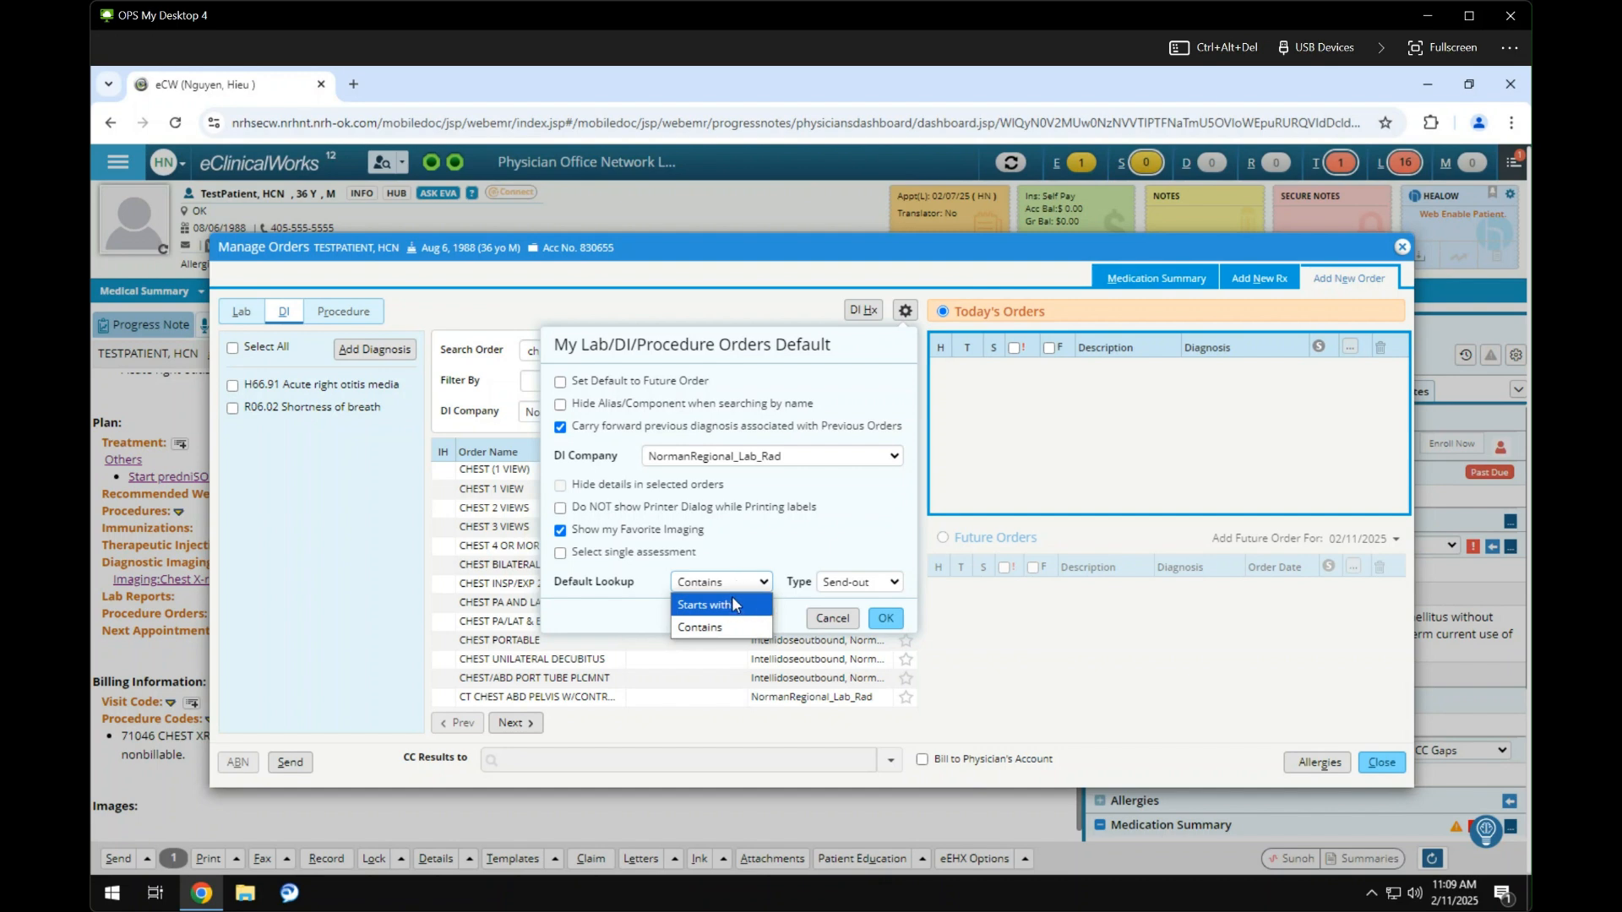
click(714, 626)
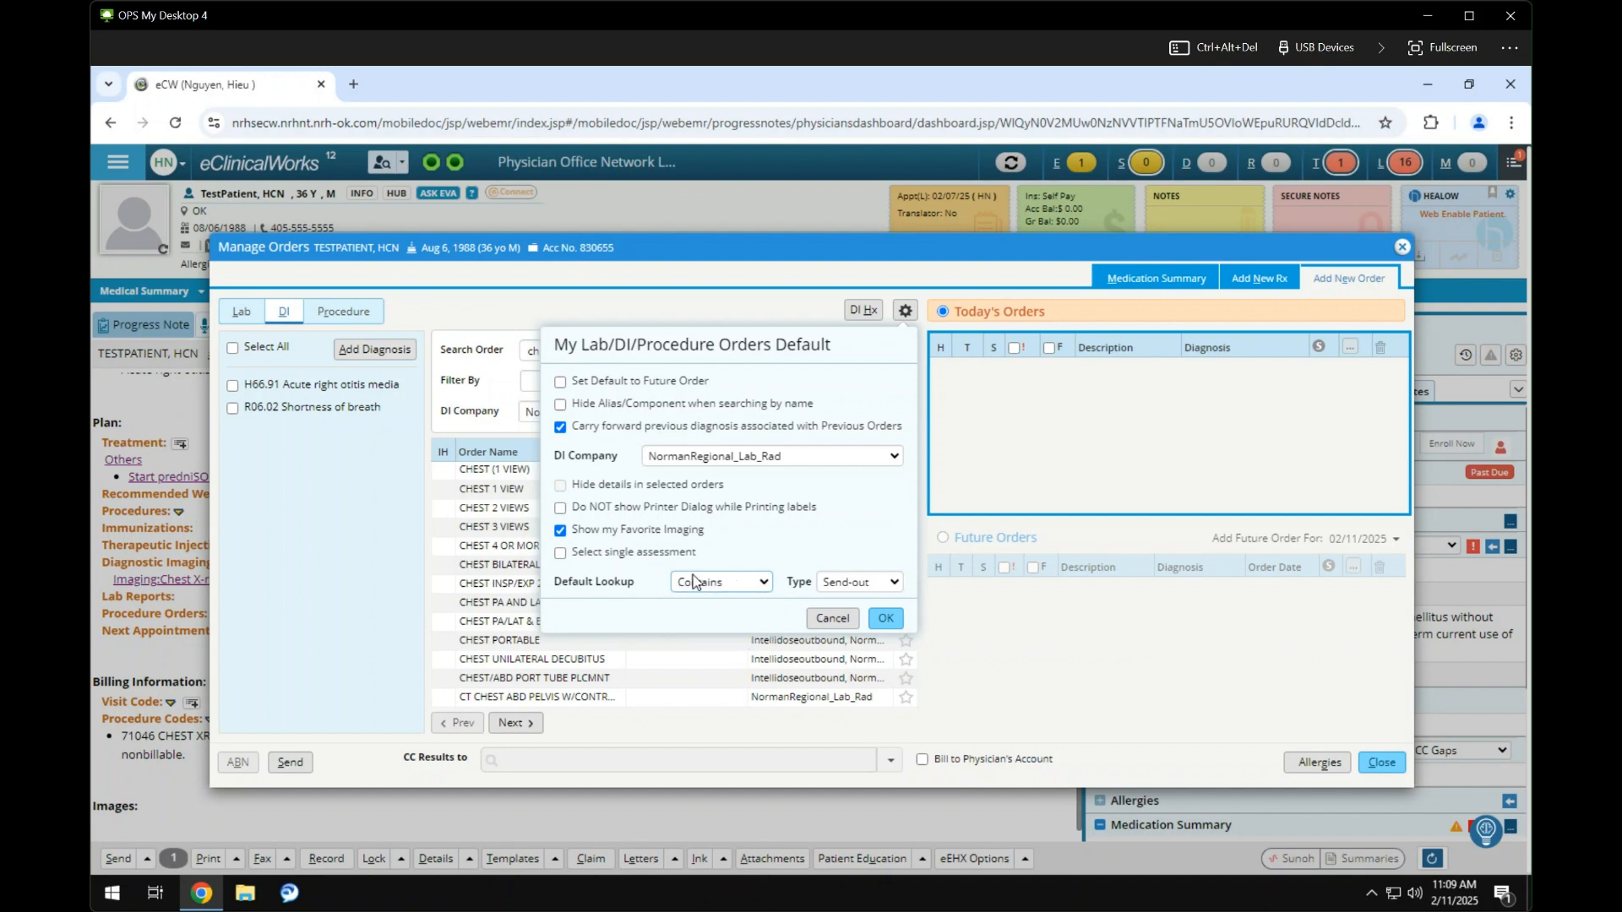
click(878, 617)
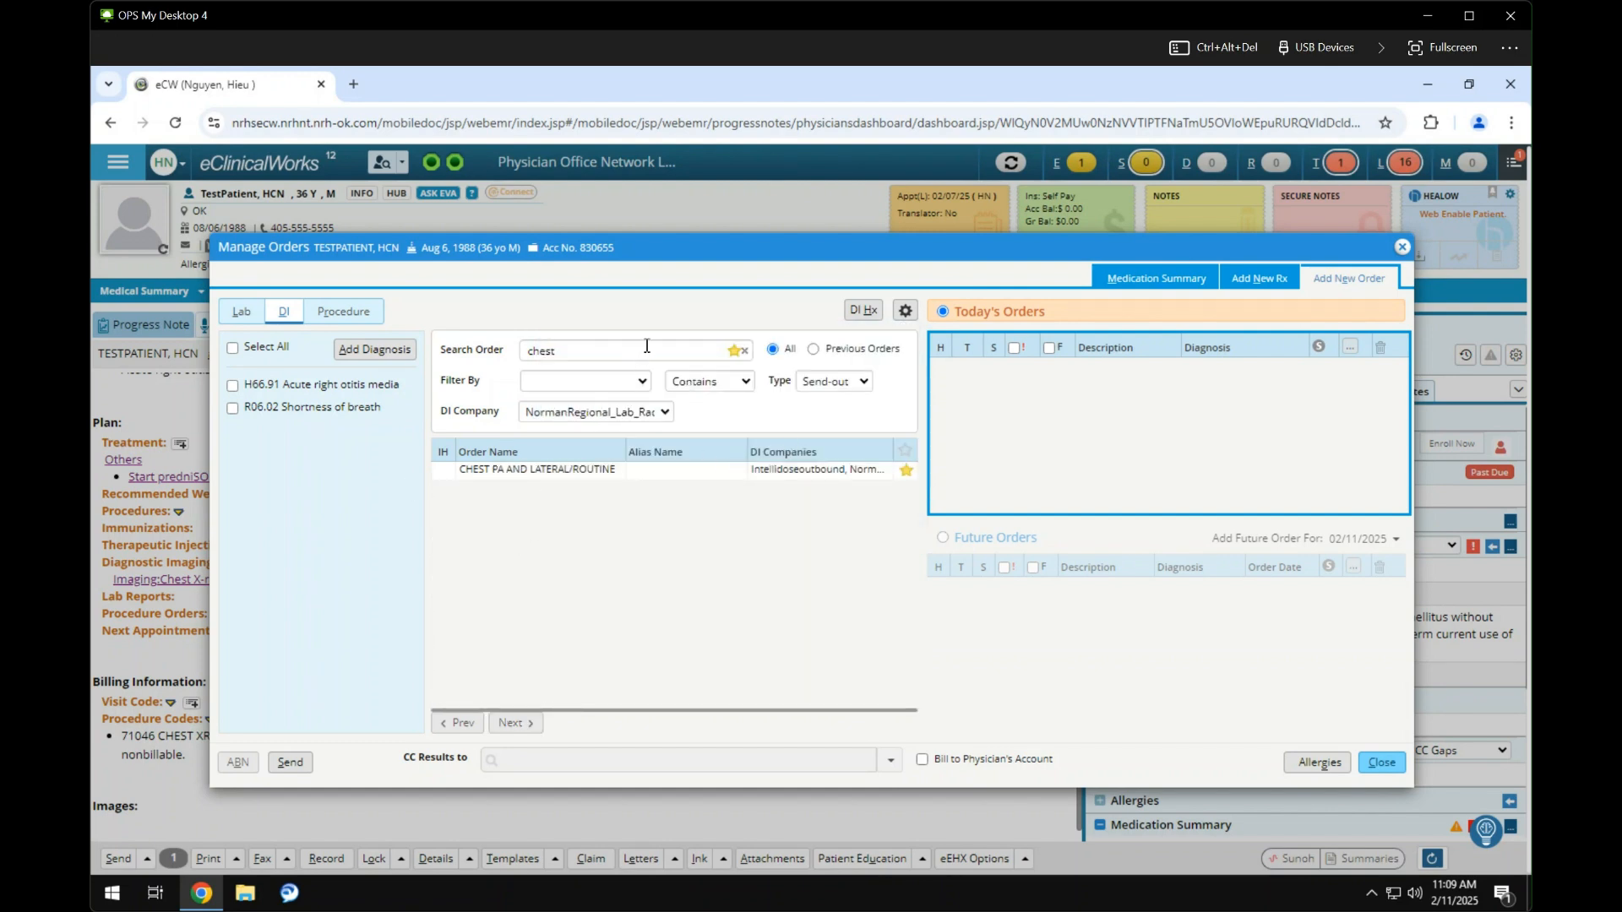
Step: Toggle the favorites filter on the chest search and leave it off so that non-favorite imaging orders are also listed
click(736, 355)
click(736, 355)
click(736, 355)
click(736, 355)
click(735, 355)
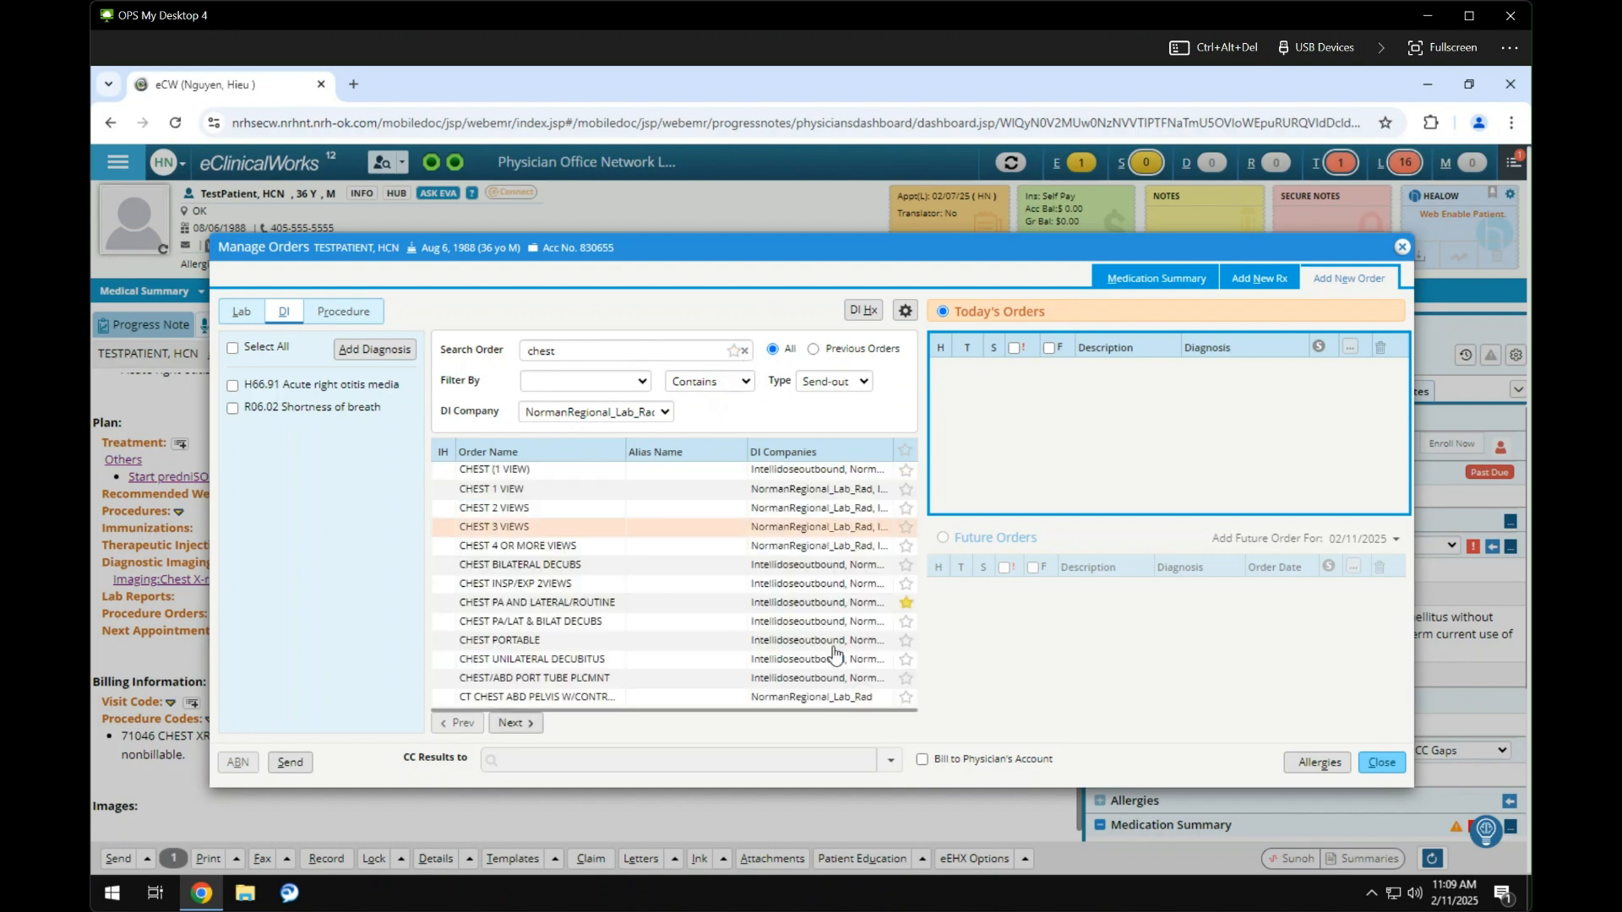
Step: Order CHEST PA AND LATERAL/ROUTINE, transfer it from today's orders to future orders, and make the future orders active
click(563, 603)
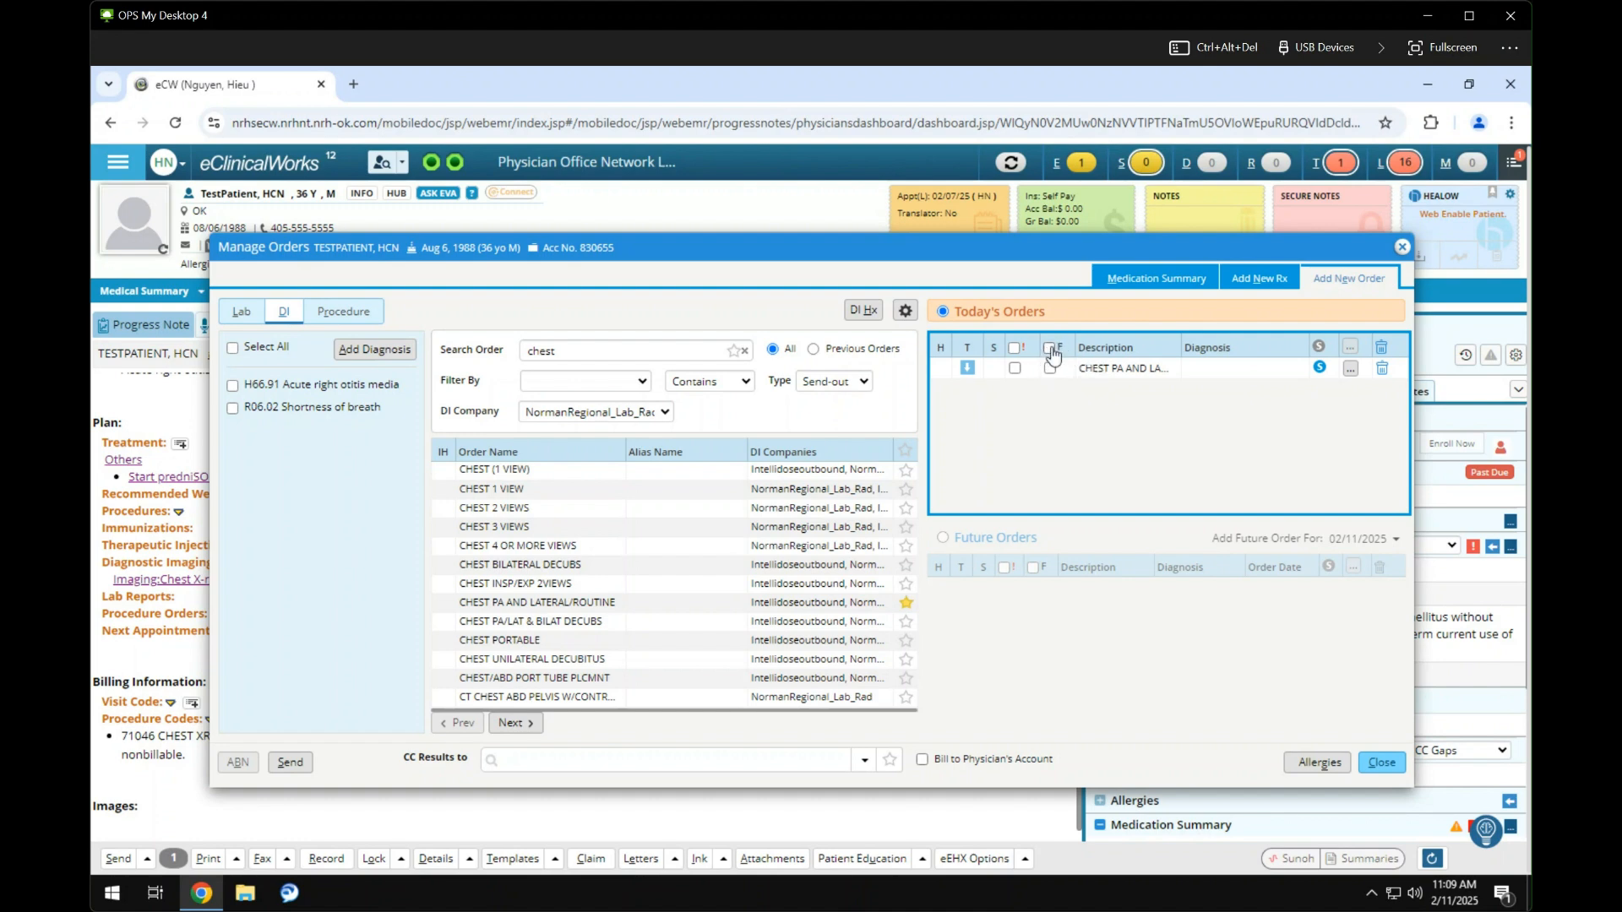
click(968, 368)
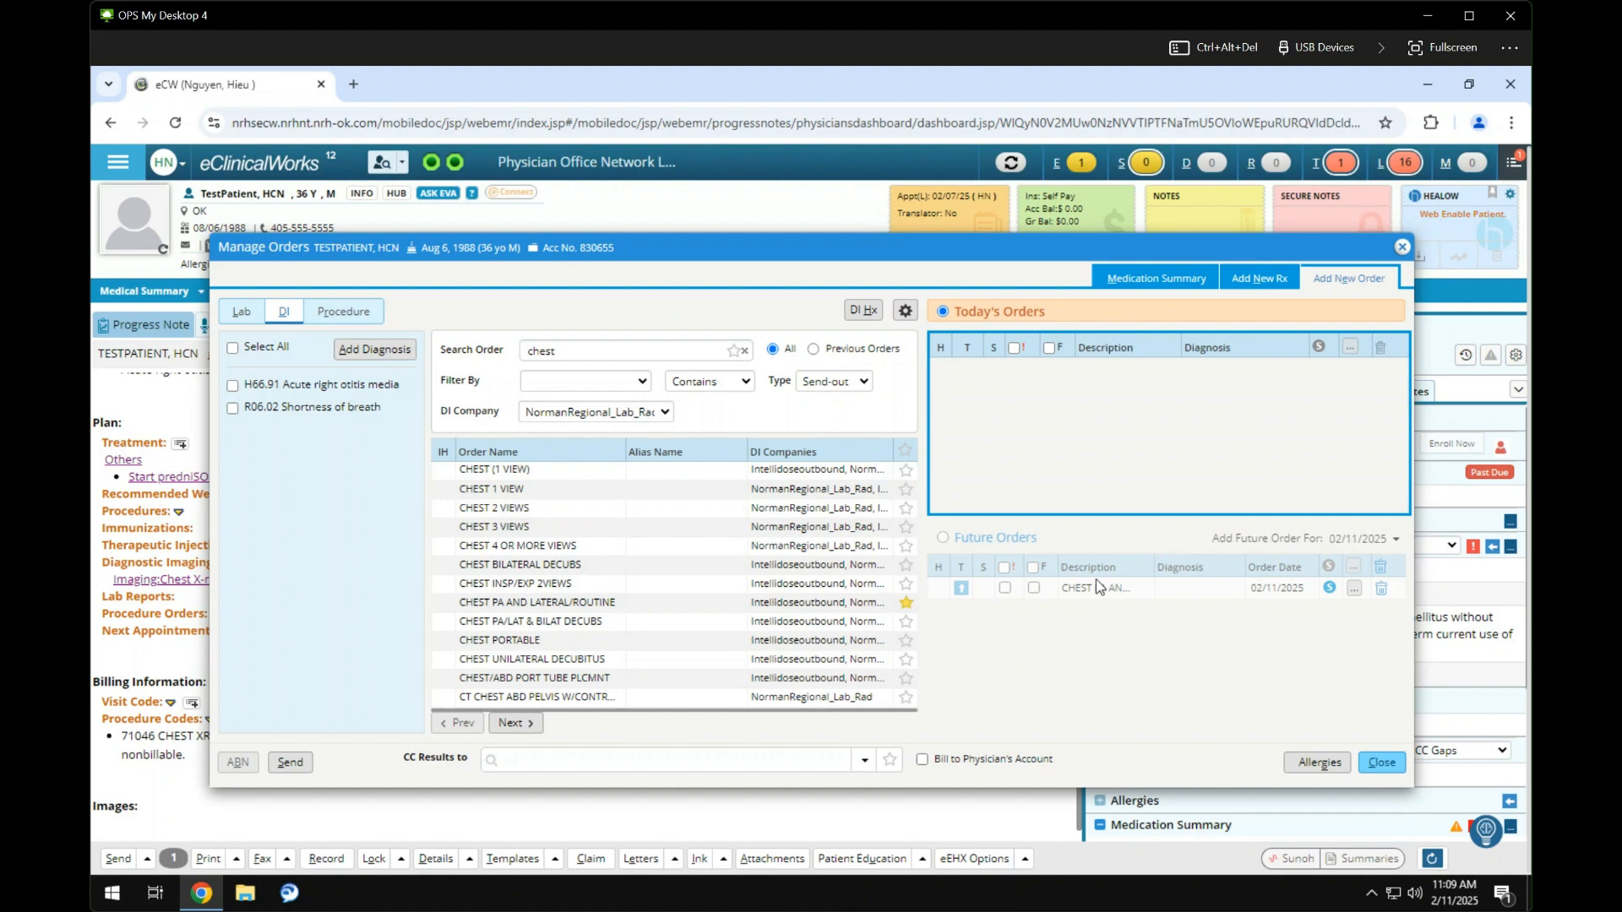
click(941, 538)
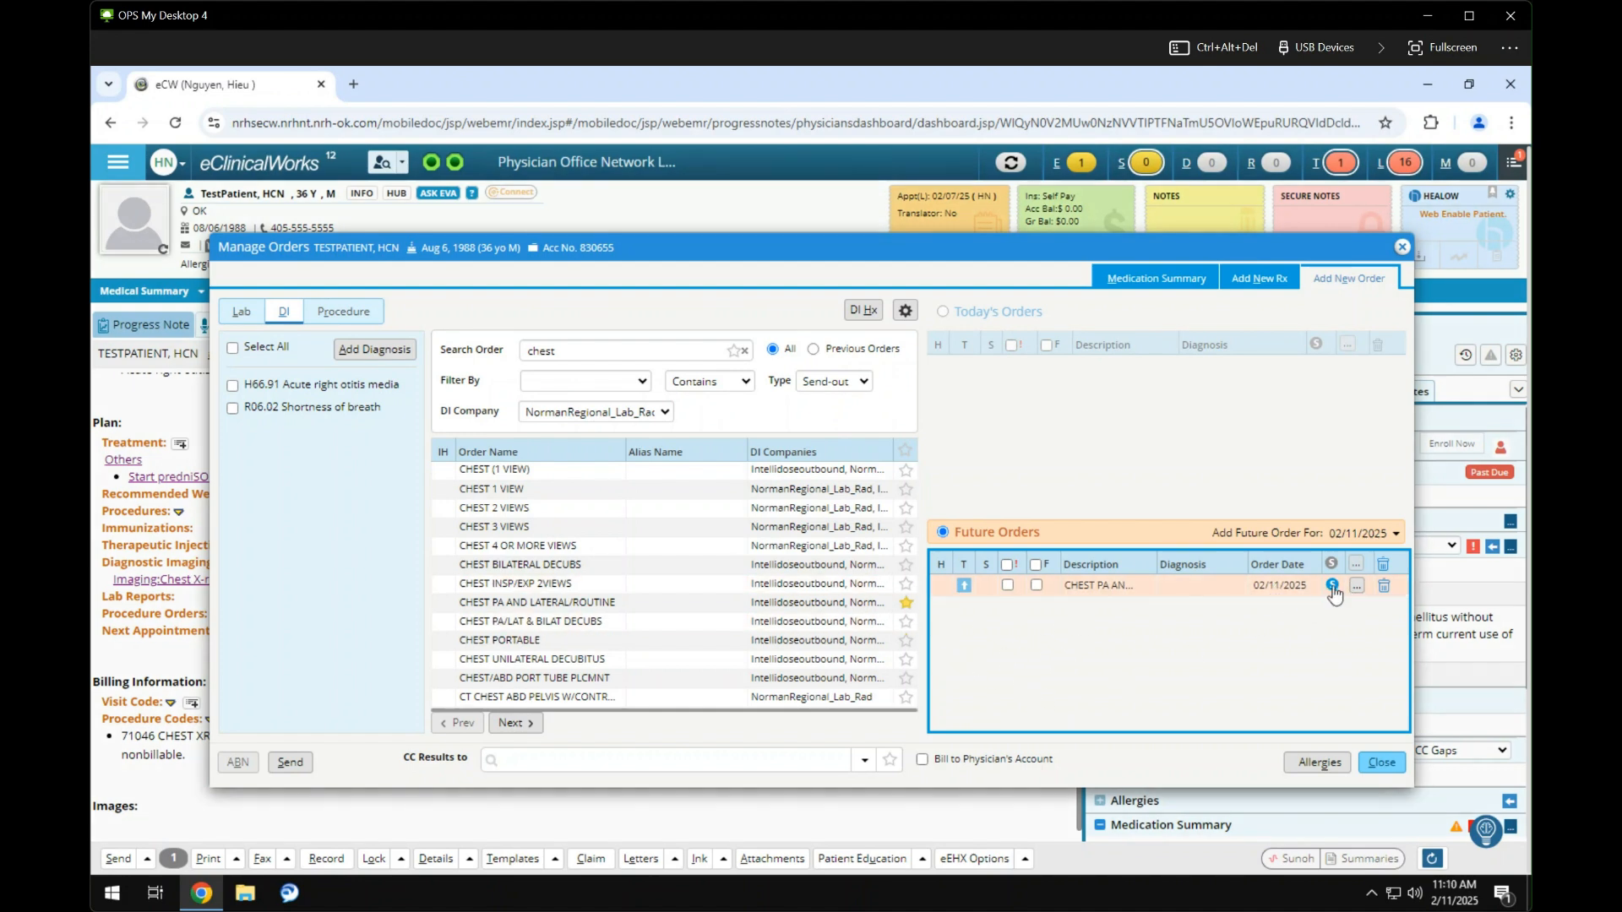
Step: Add one standing order for the future chest X-ray at a three-month frequency, keeping only the 05/11/2025 date
click(1333, 586)
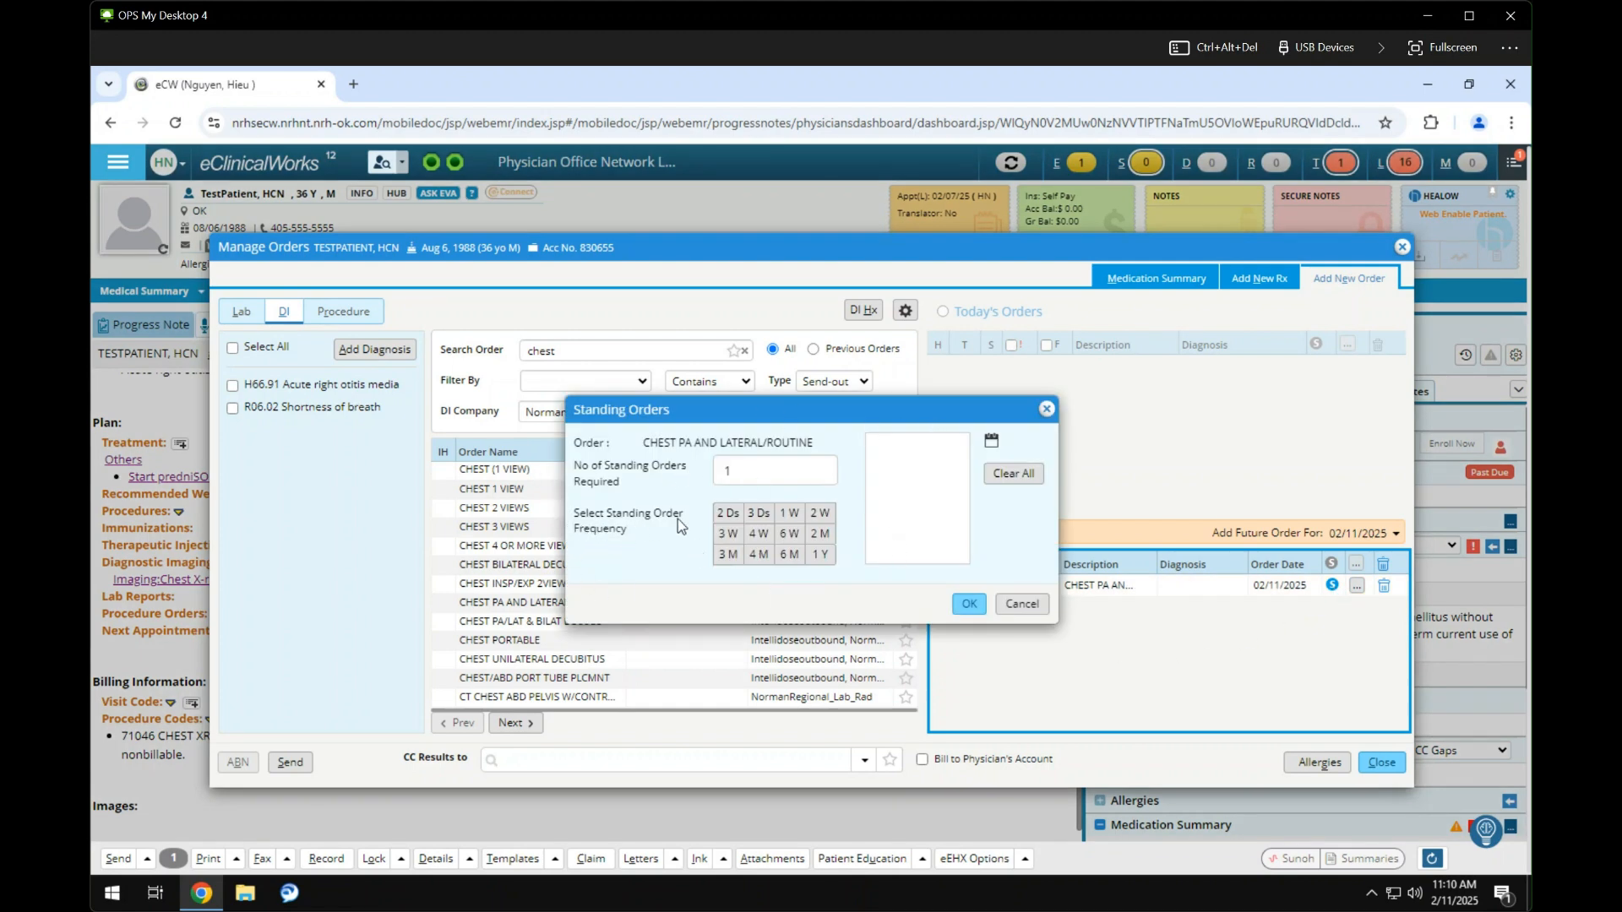
click(727, 554)
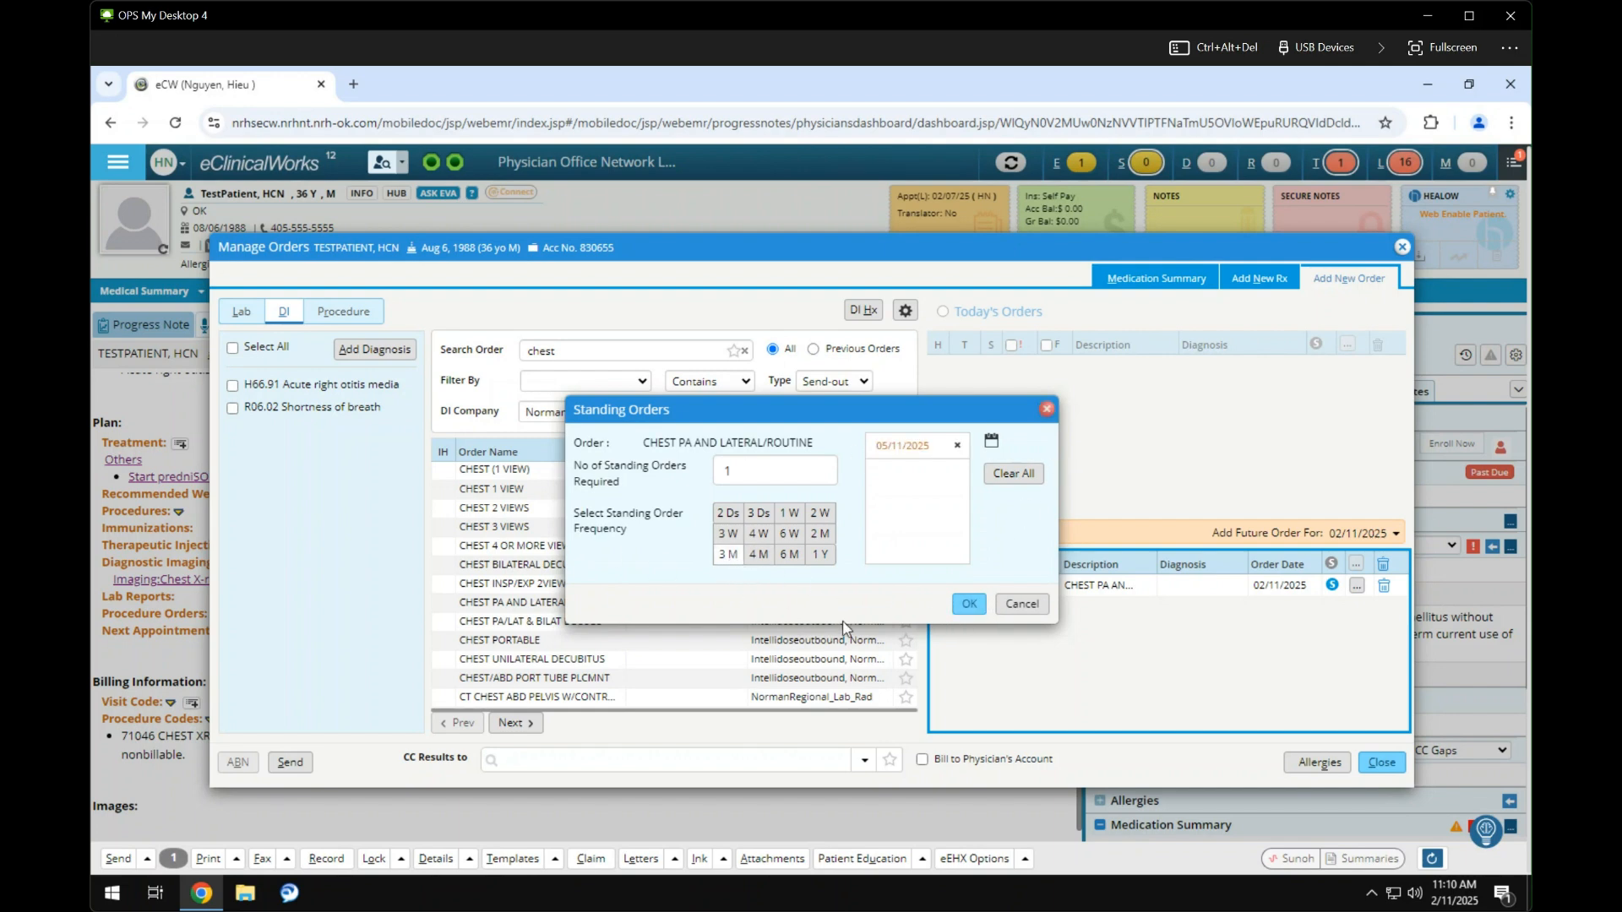
click(763, 561)
click(790, 558)
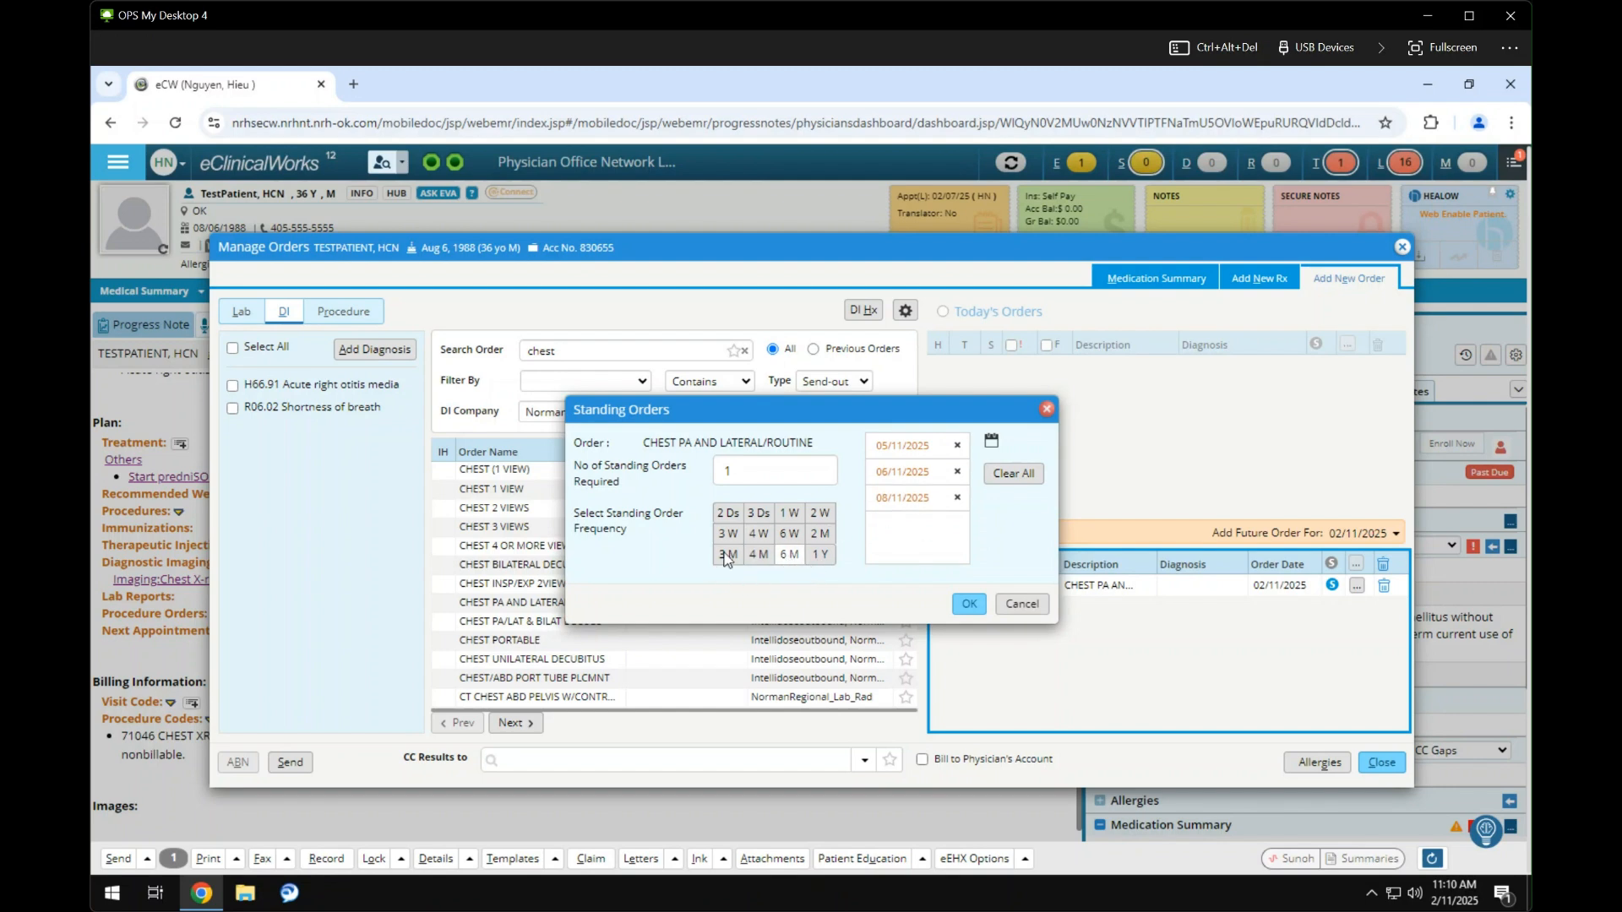
click(955, 499)
click(957, 471)
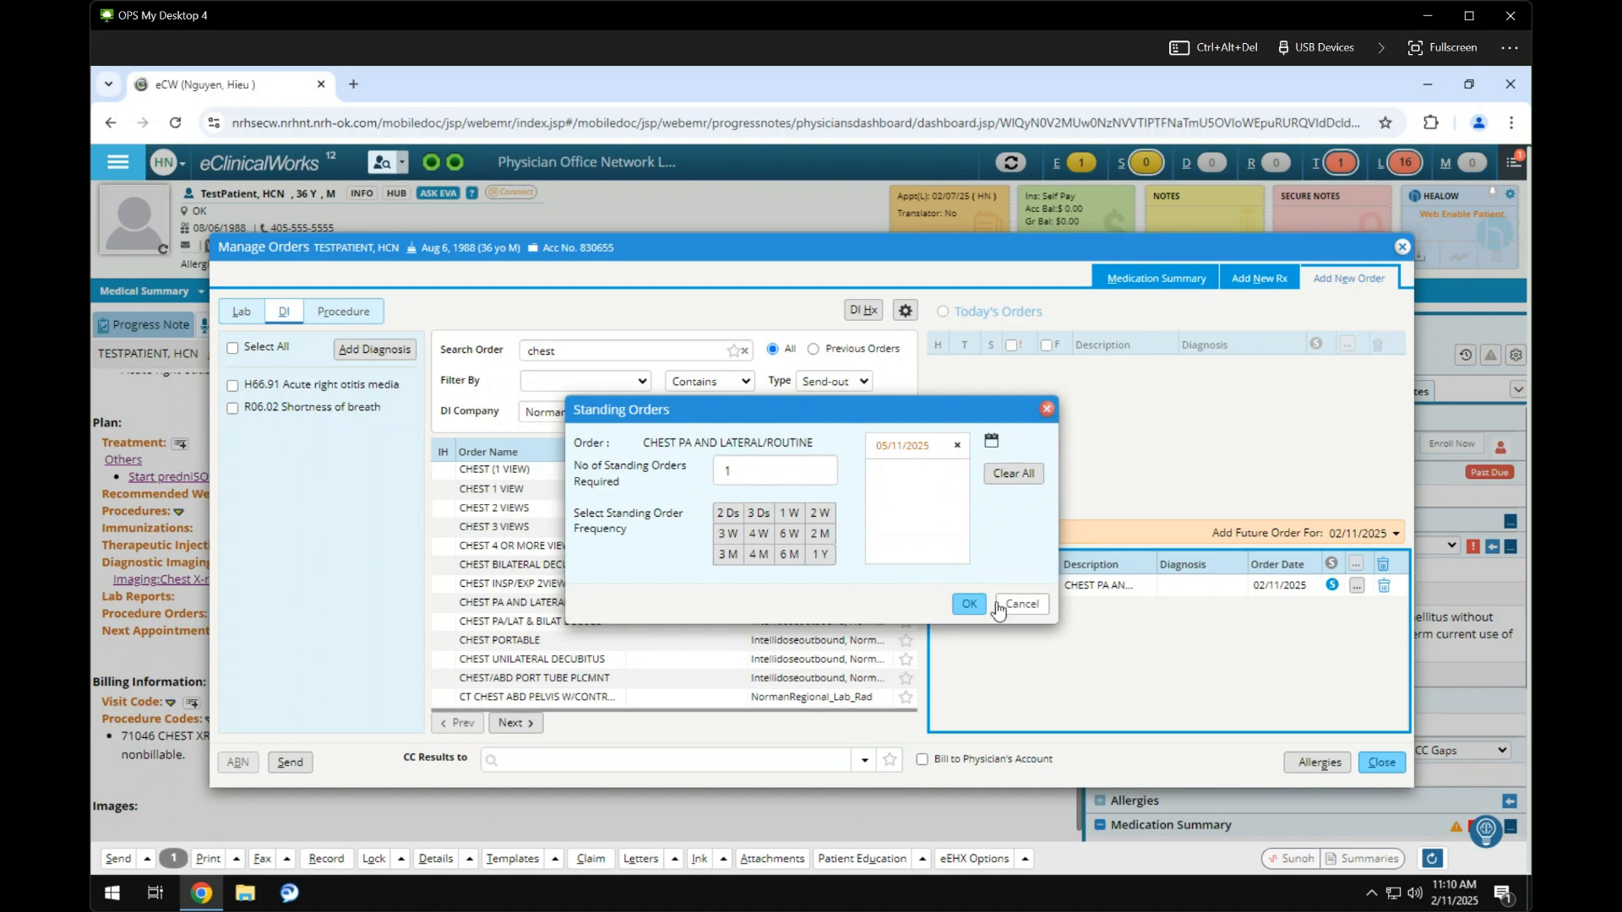
click(969, 604)
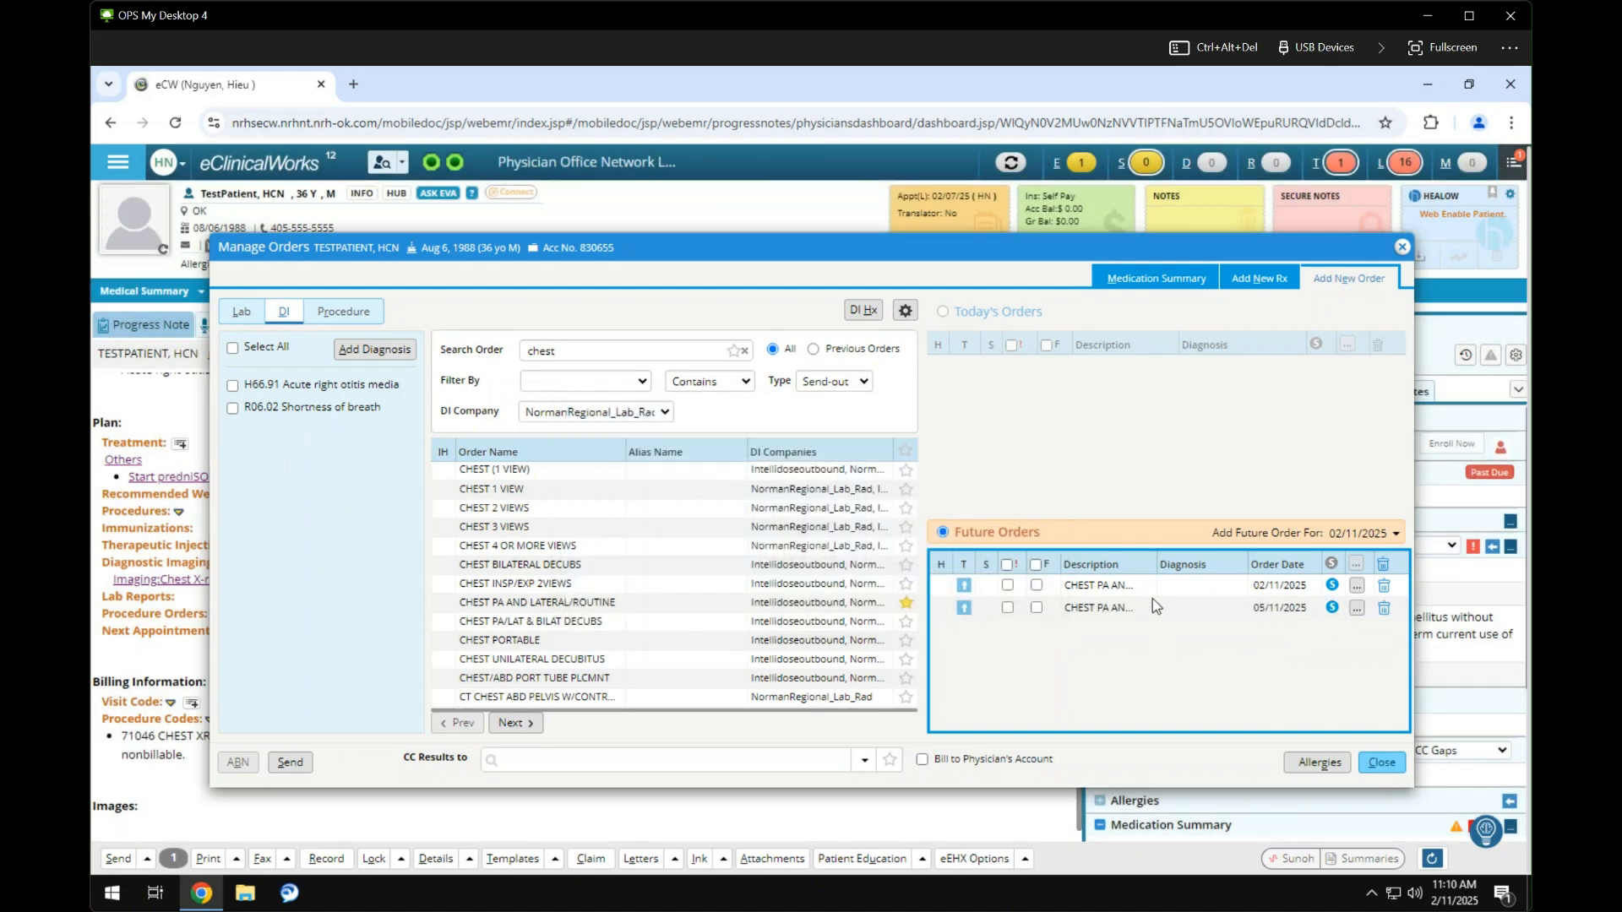
Step: Delete the 02/11/2025 future chest X-ray order and transfer the 05/11/2025 one to today's orders
click(1384, 591)
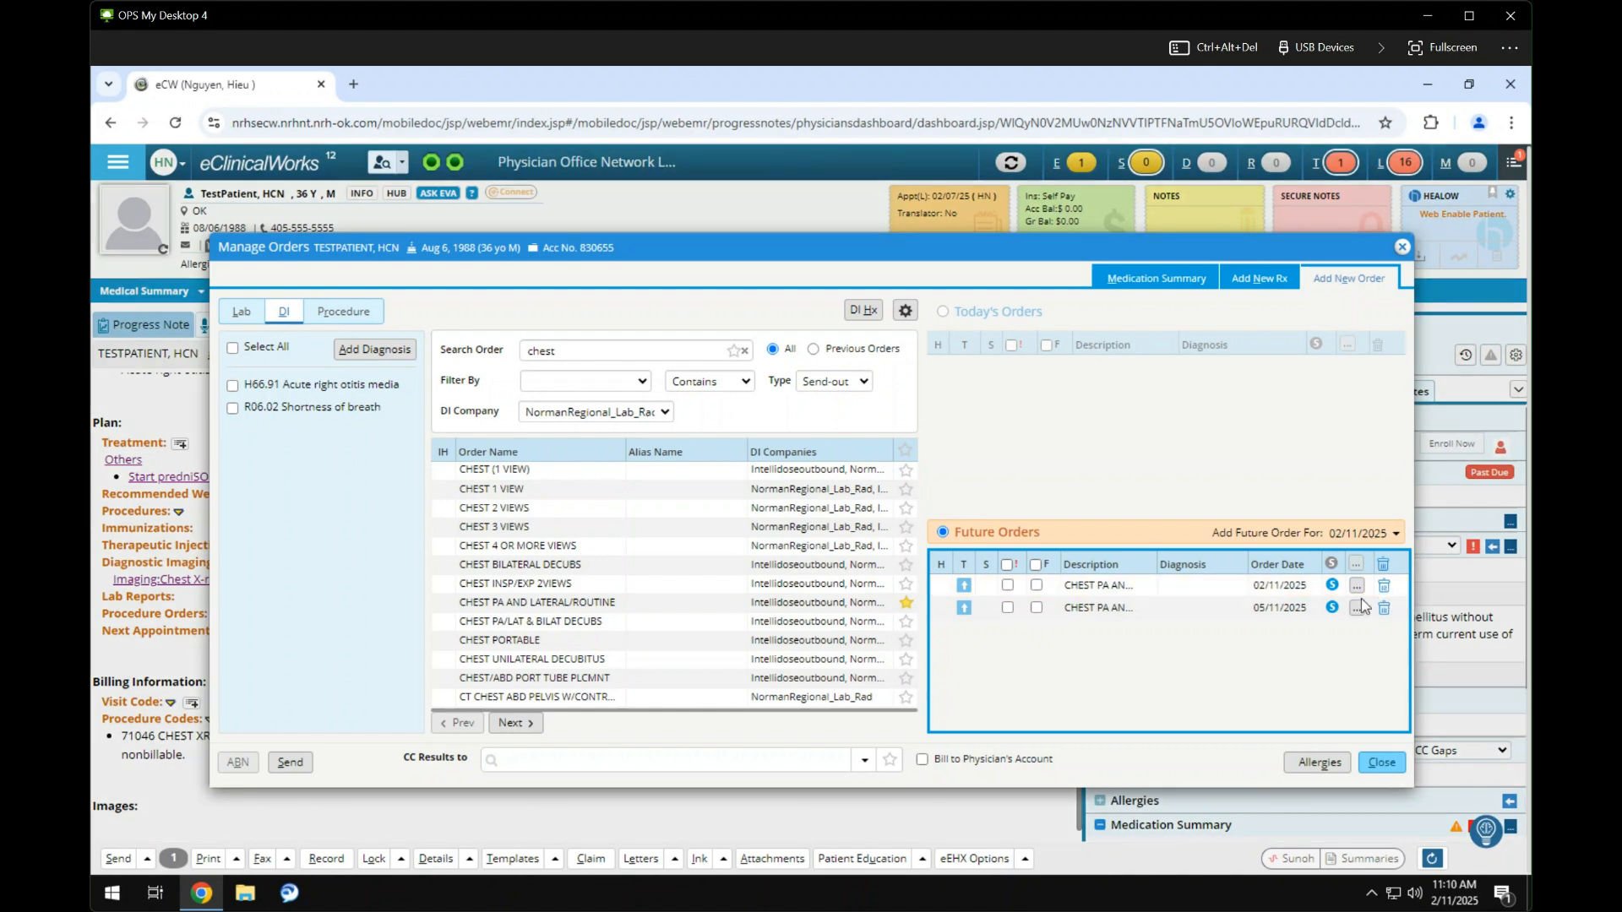
click(999, 546)
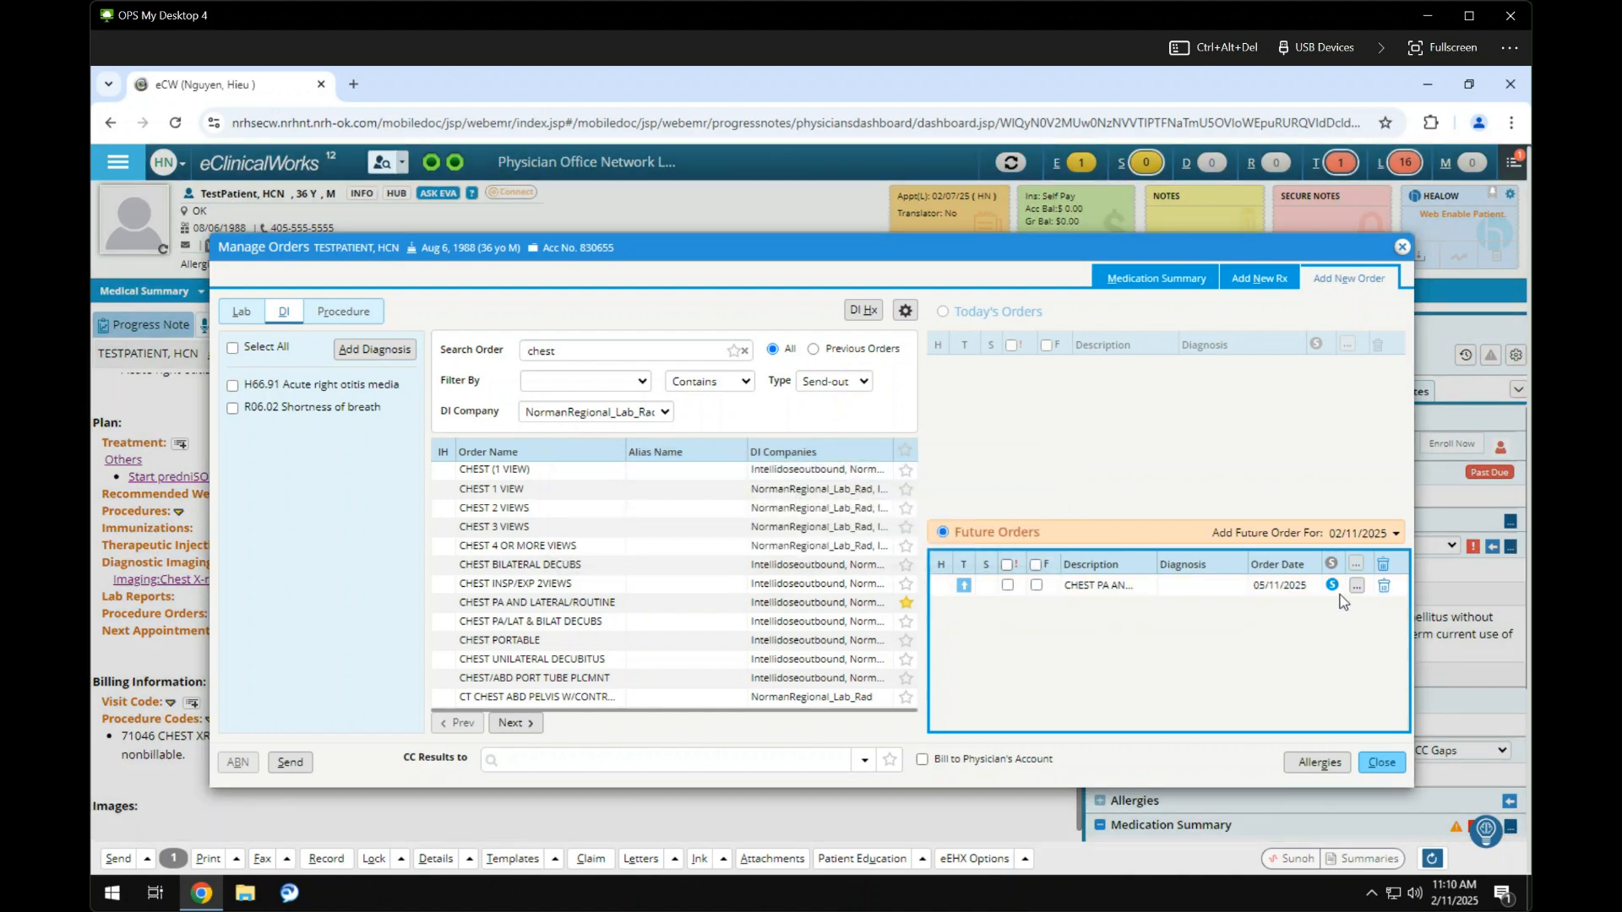
click(963, 586)
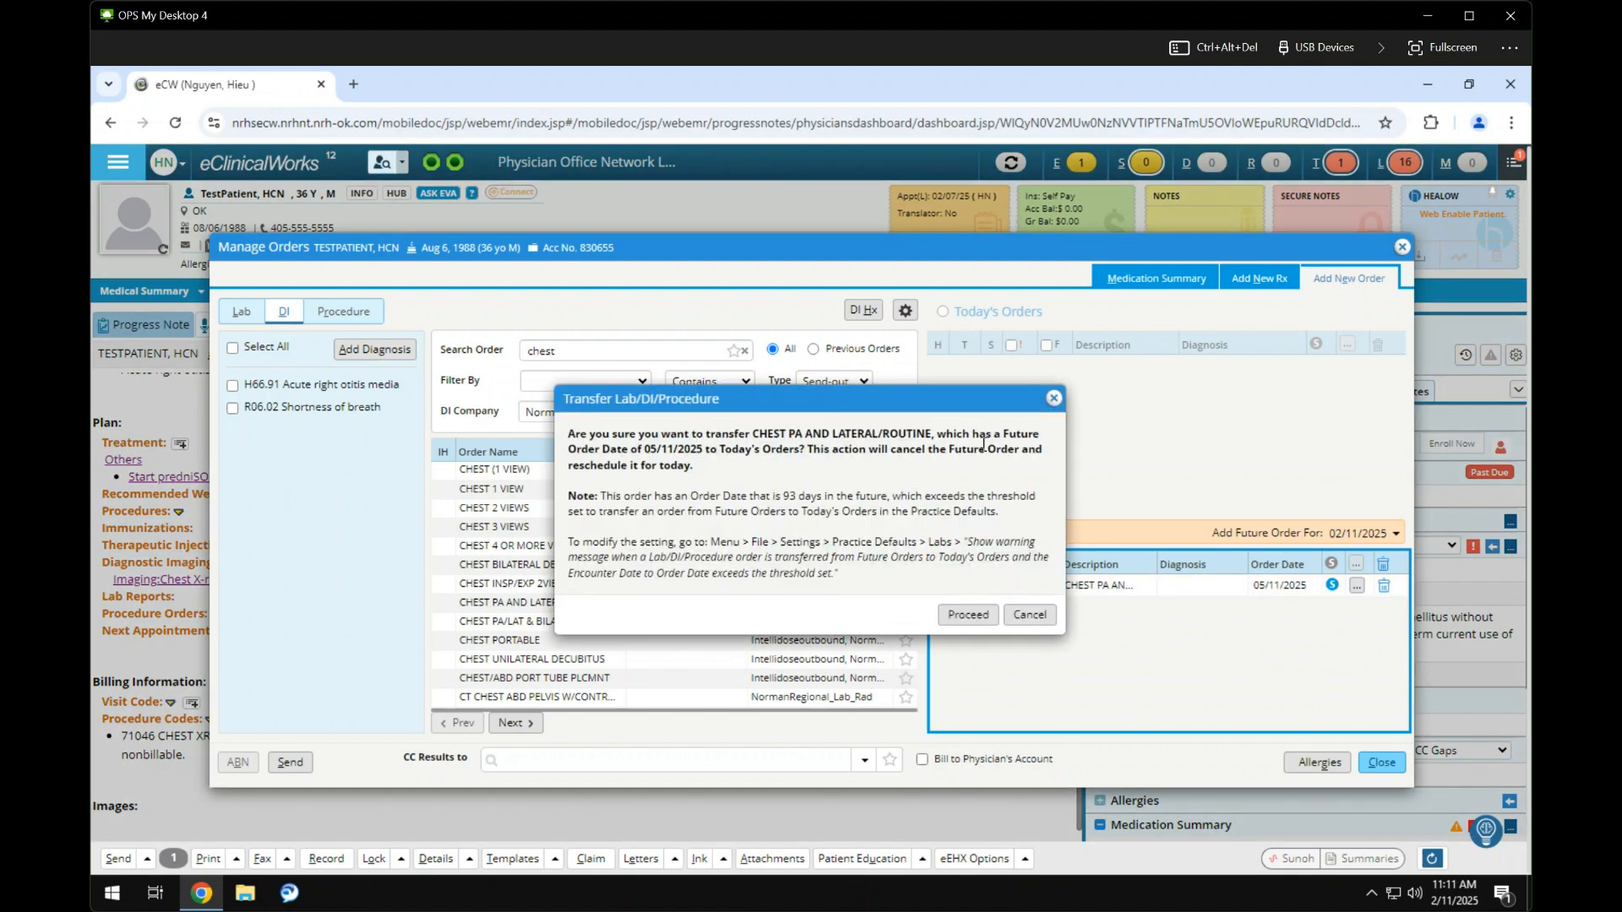
click(971, 616)
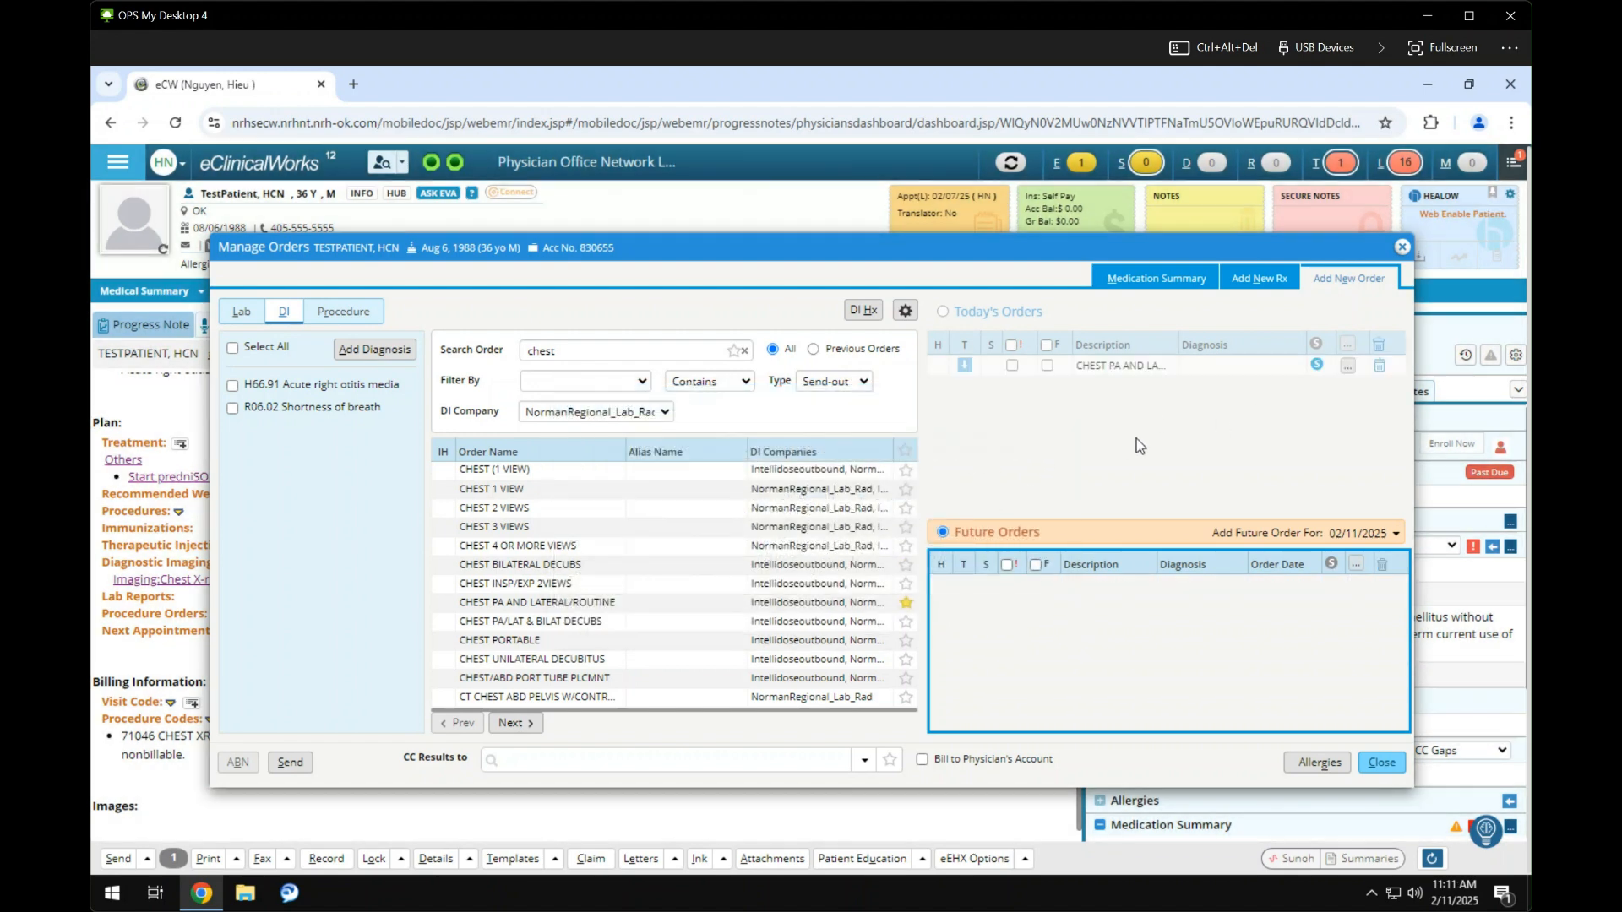
Step: View the standing order options for today's chest X-ray without adding any dates, and make today's orders active
click(1316, 365)
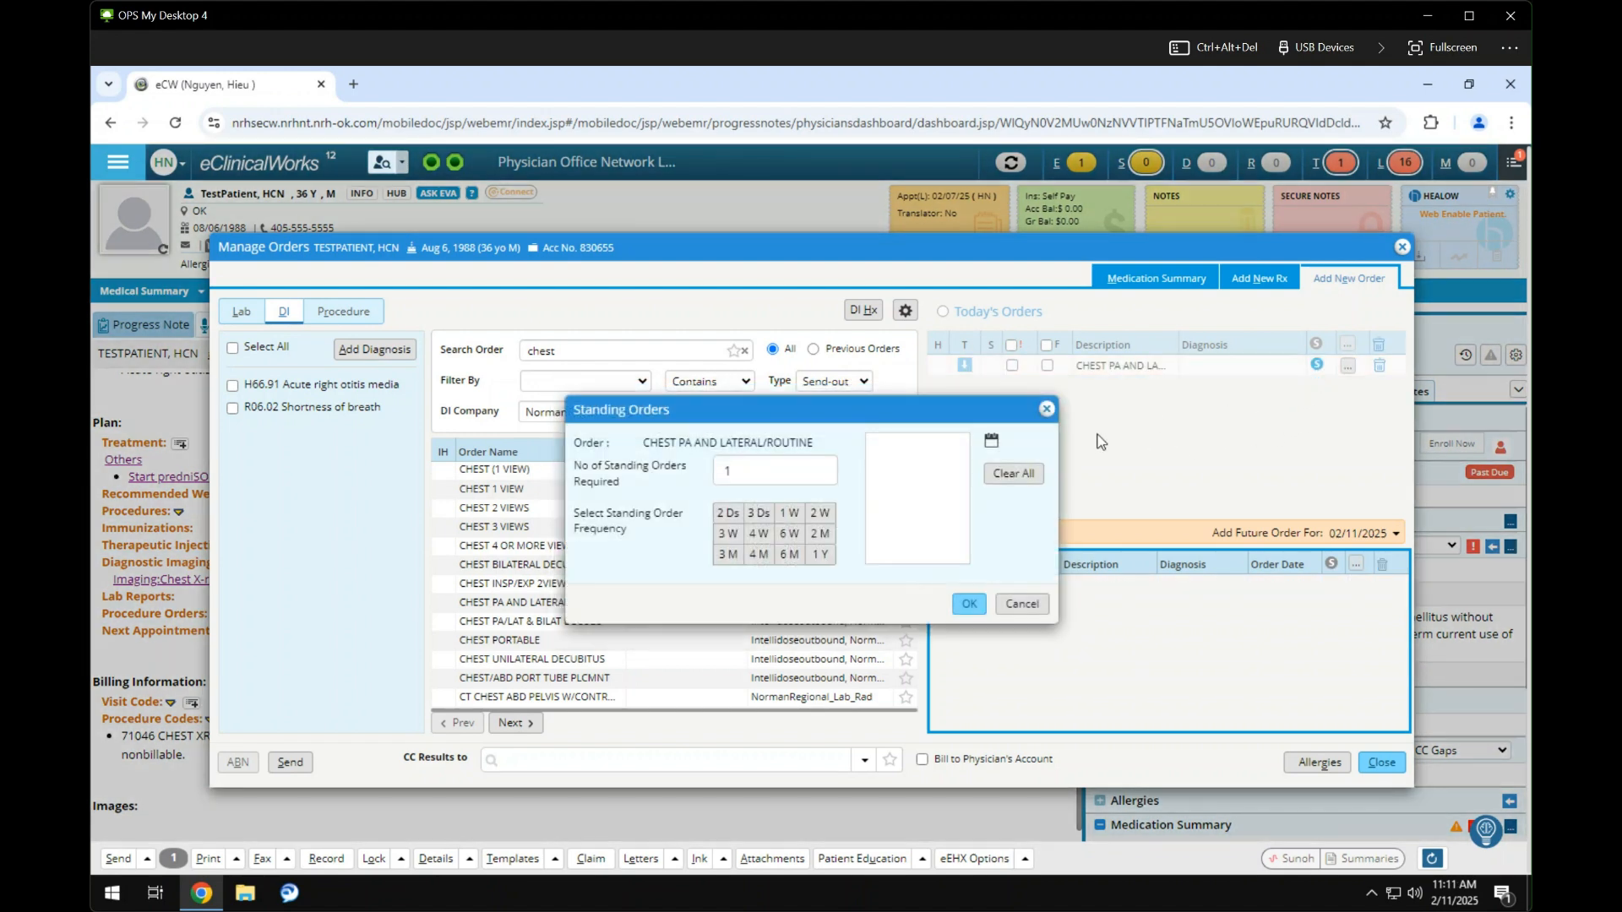
click(969, 604)
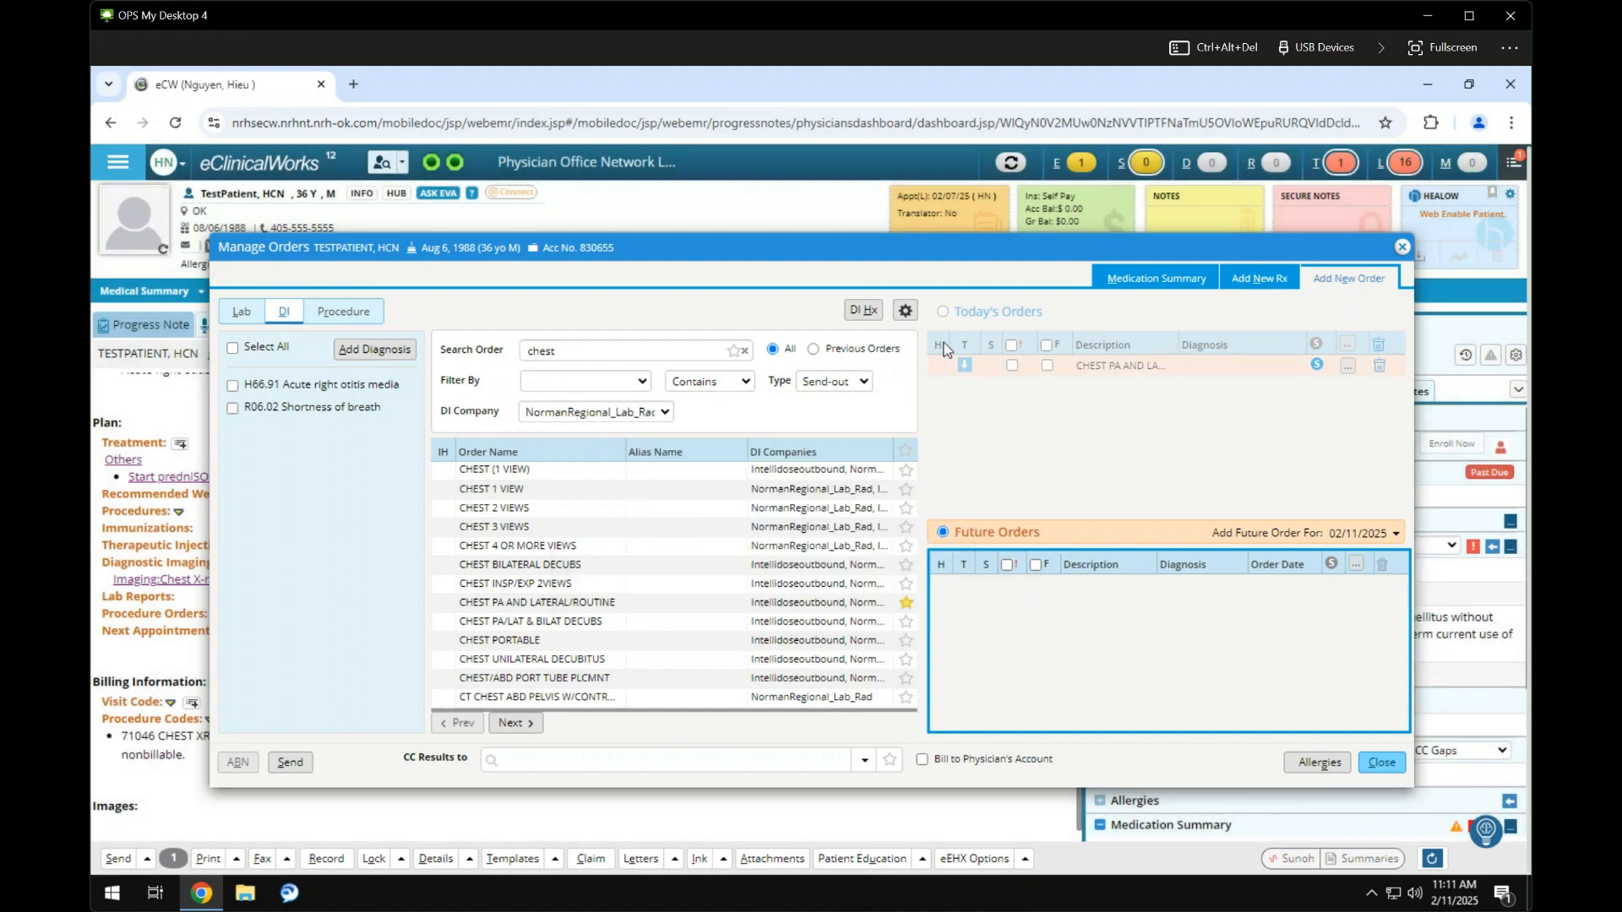
click(960, 314)
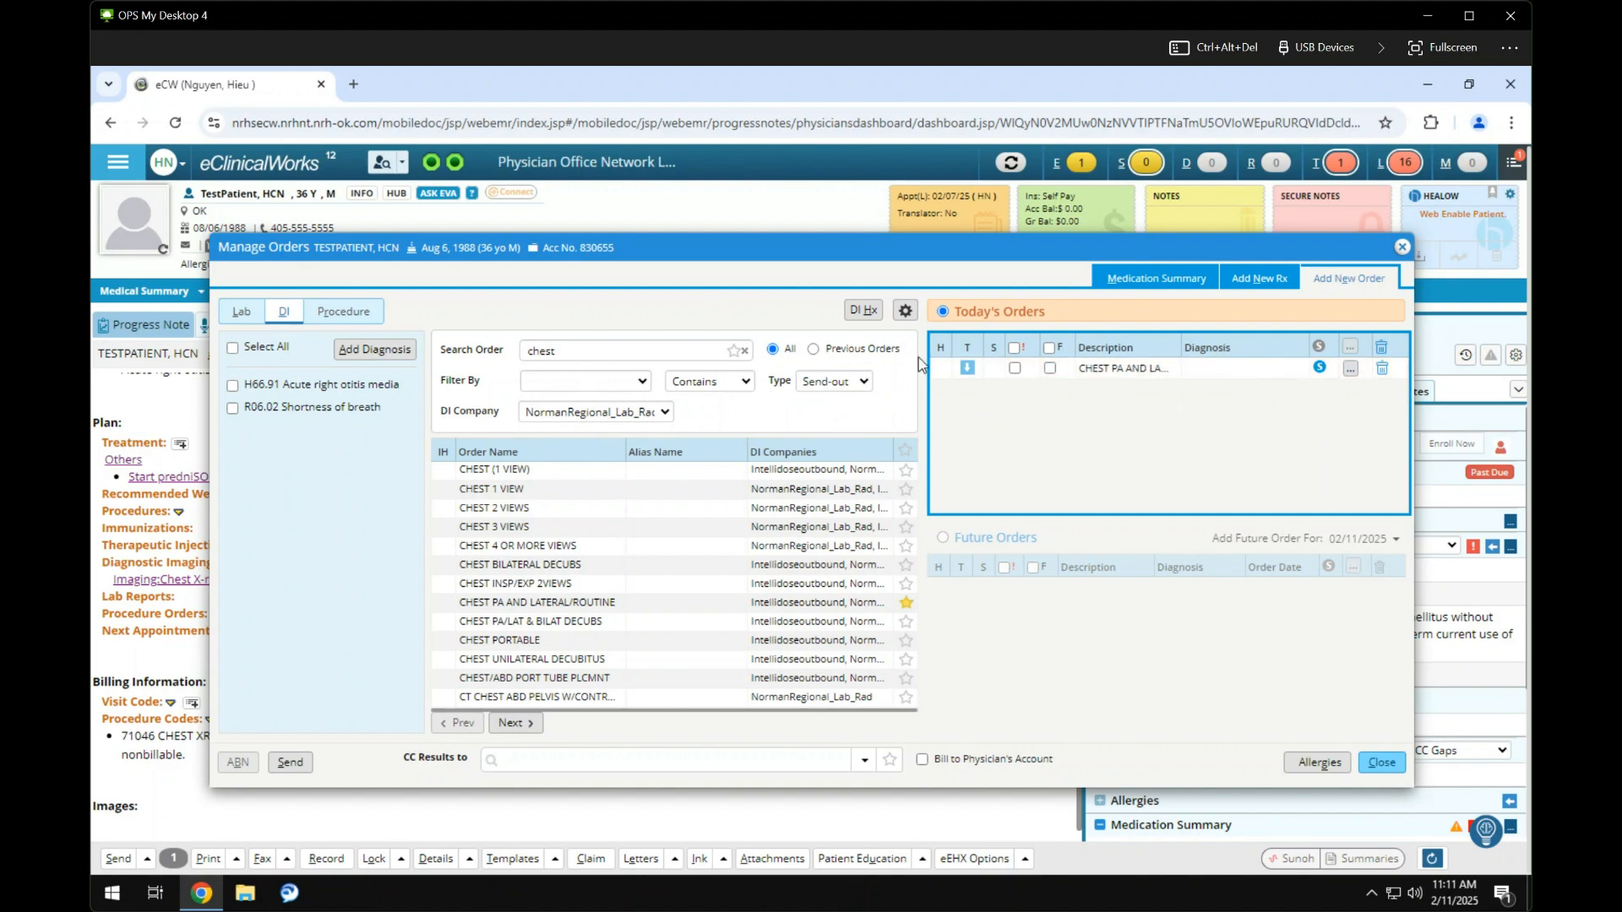
Step: Search the lab orders for cmp and save the lab order defaults with the Contains lookup and type Both
click(249, 317)
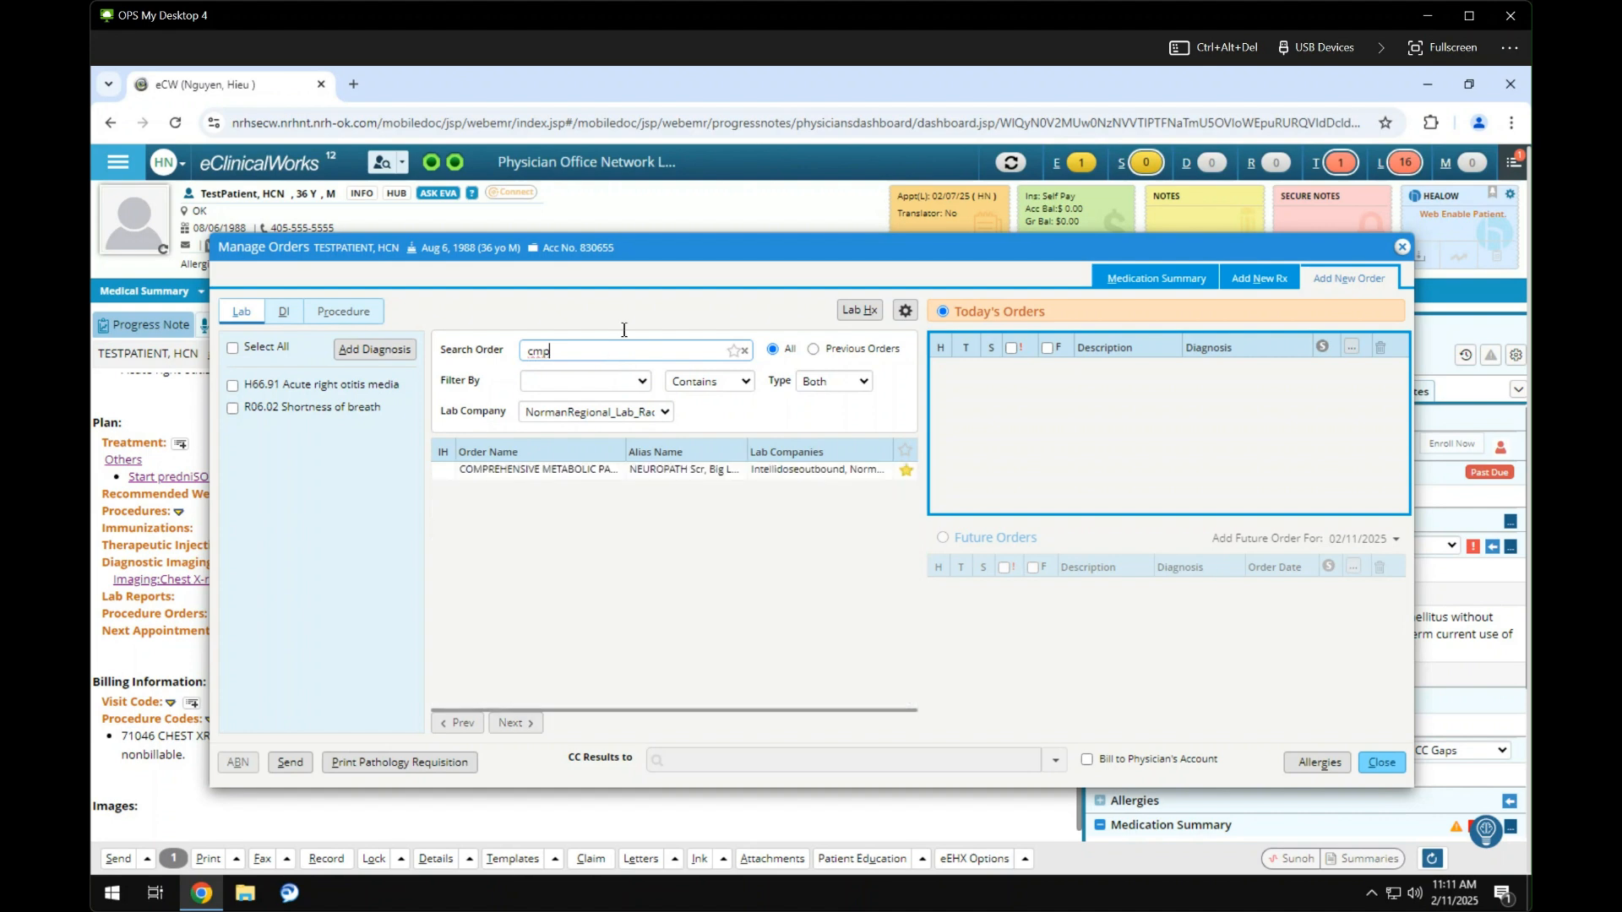
click(905, 310)
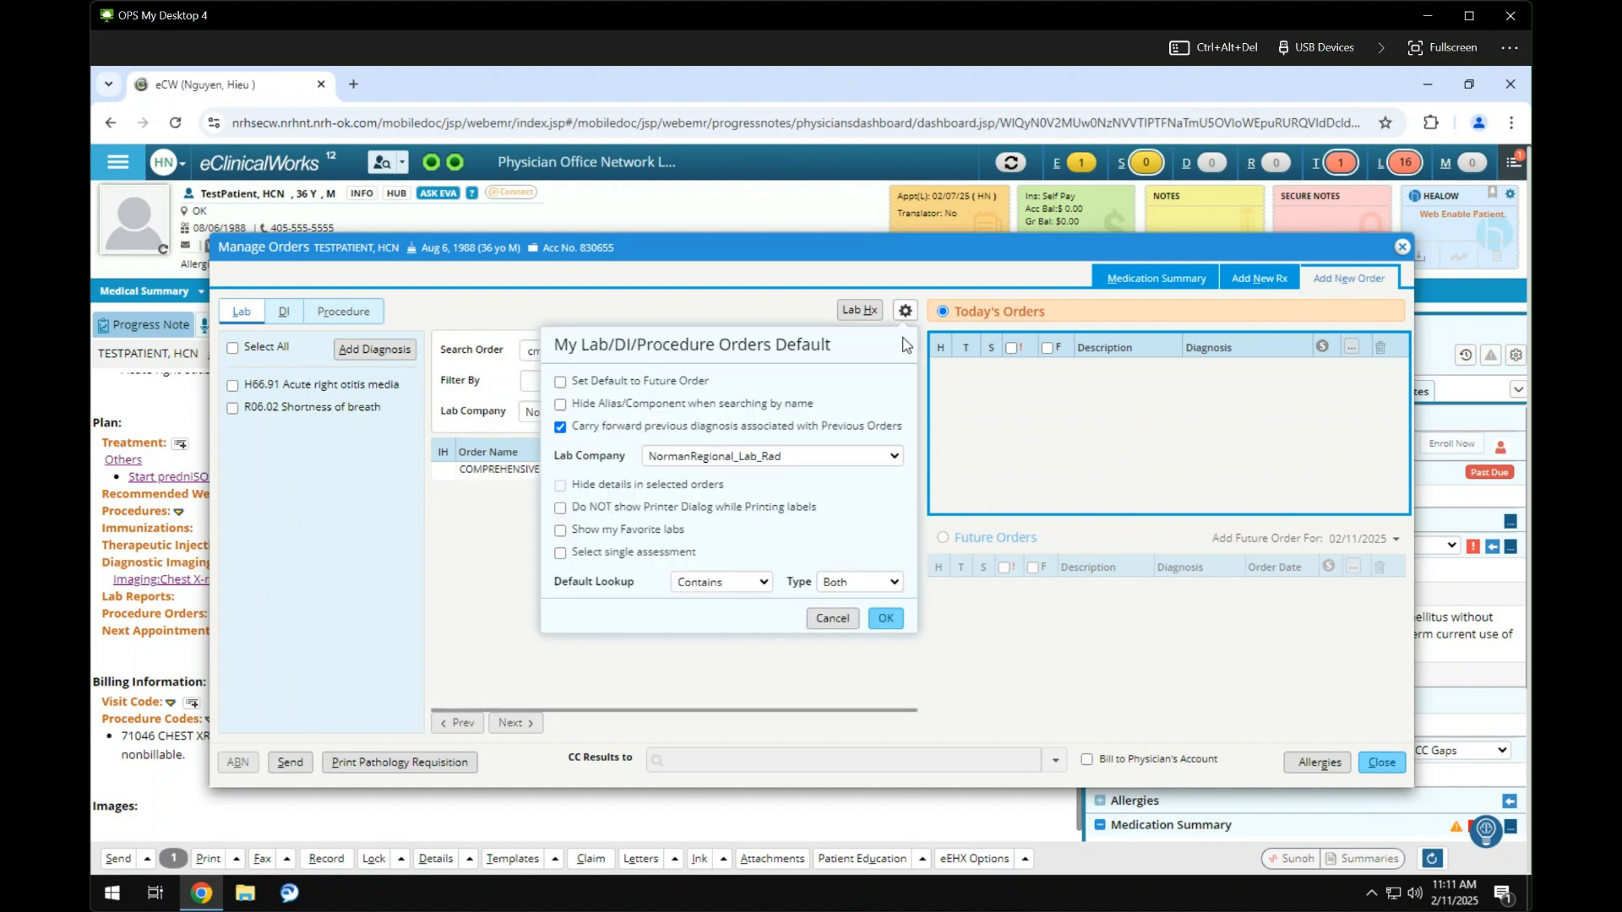
click(882, 586)
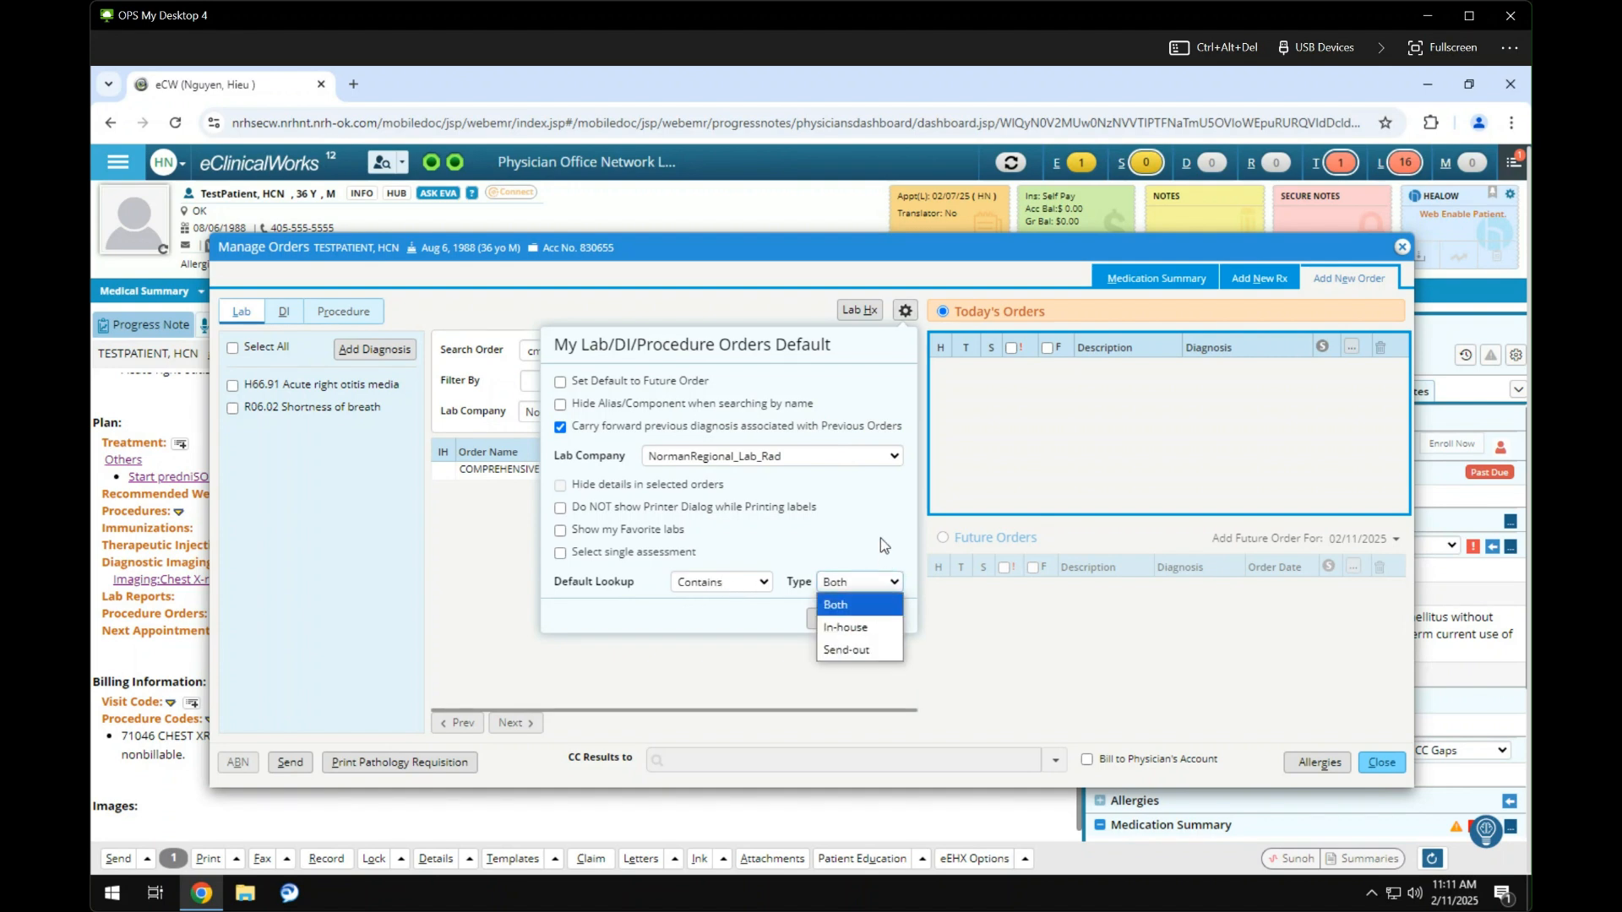
click(881, 540)
click(887, 618)
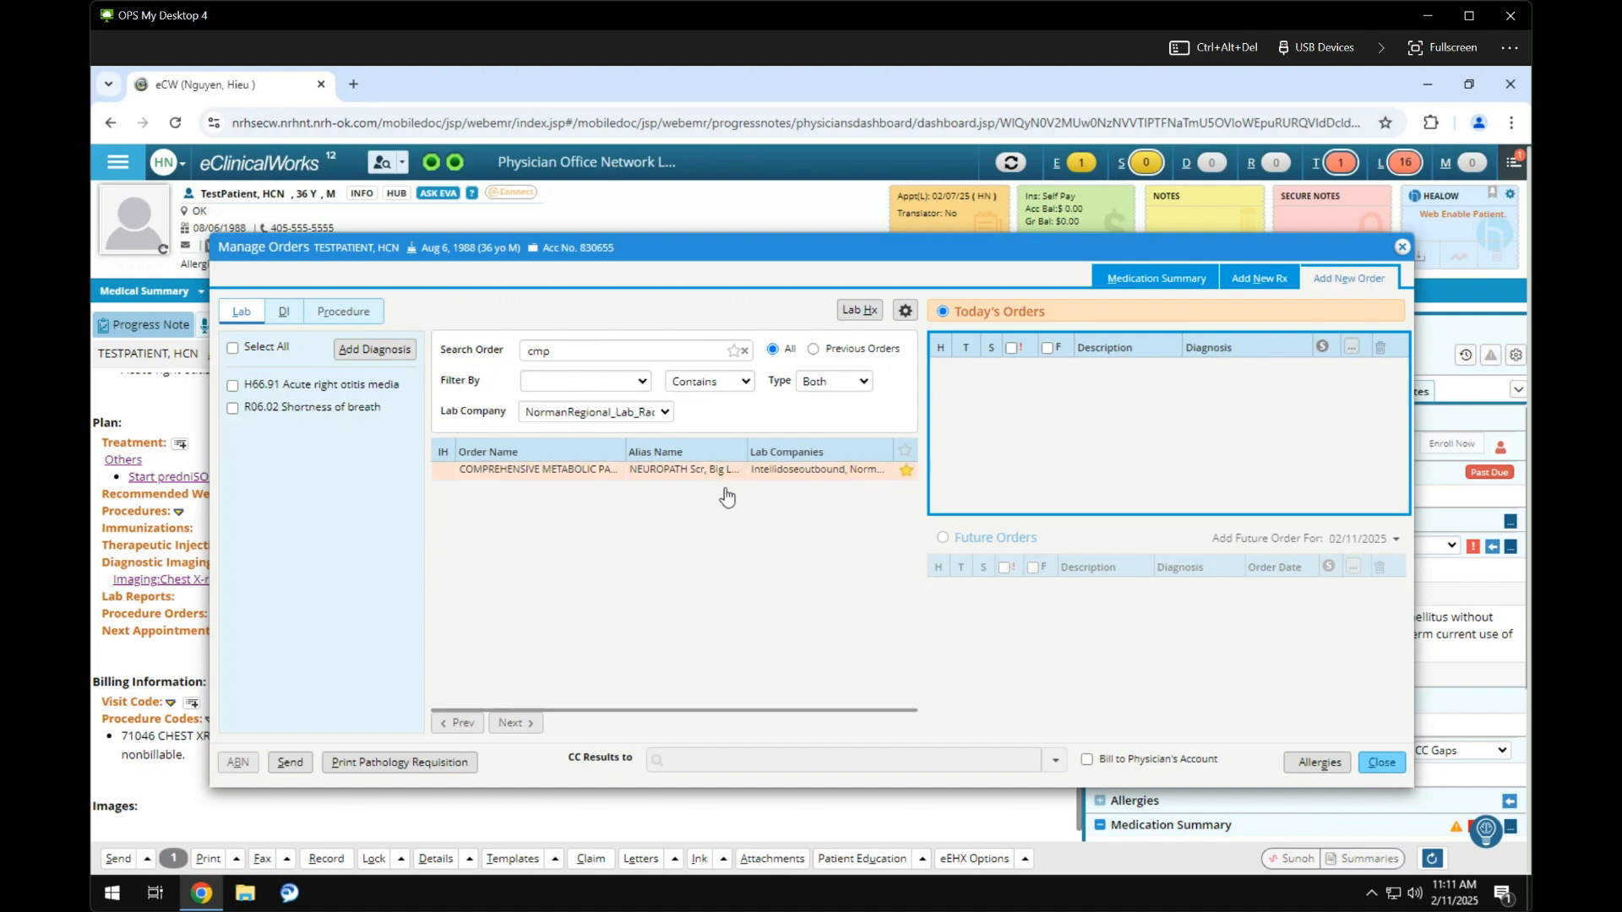
Step: Order the COMPREHENSIVE METABOLIC PANEL (CMP), transfer it from today's orders to future orders, and make the future orders active
click(562, 478)
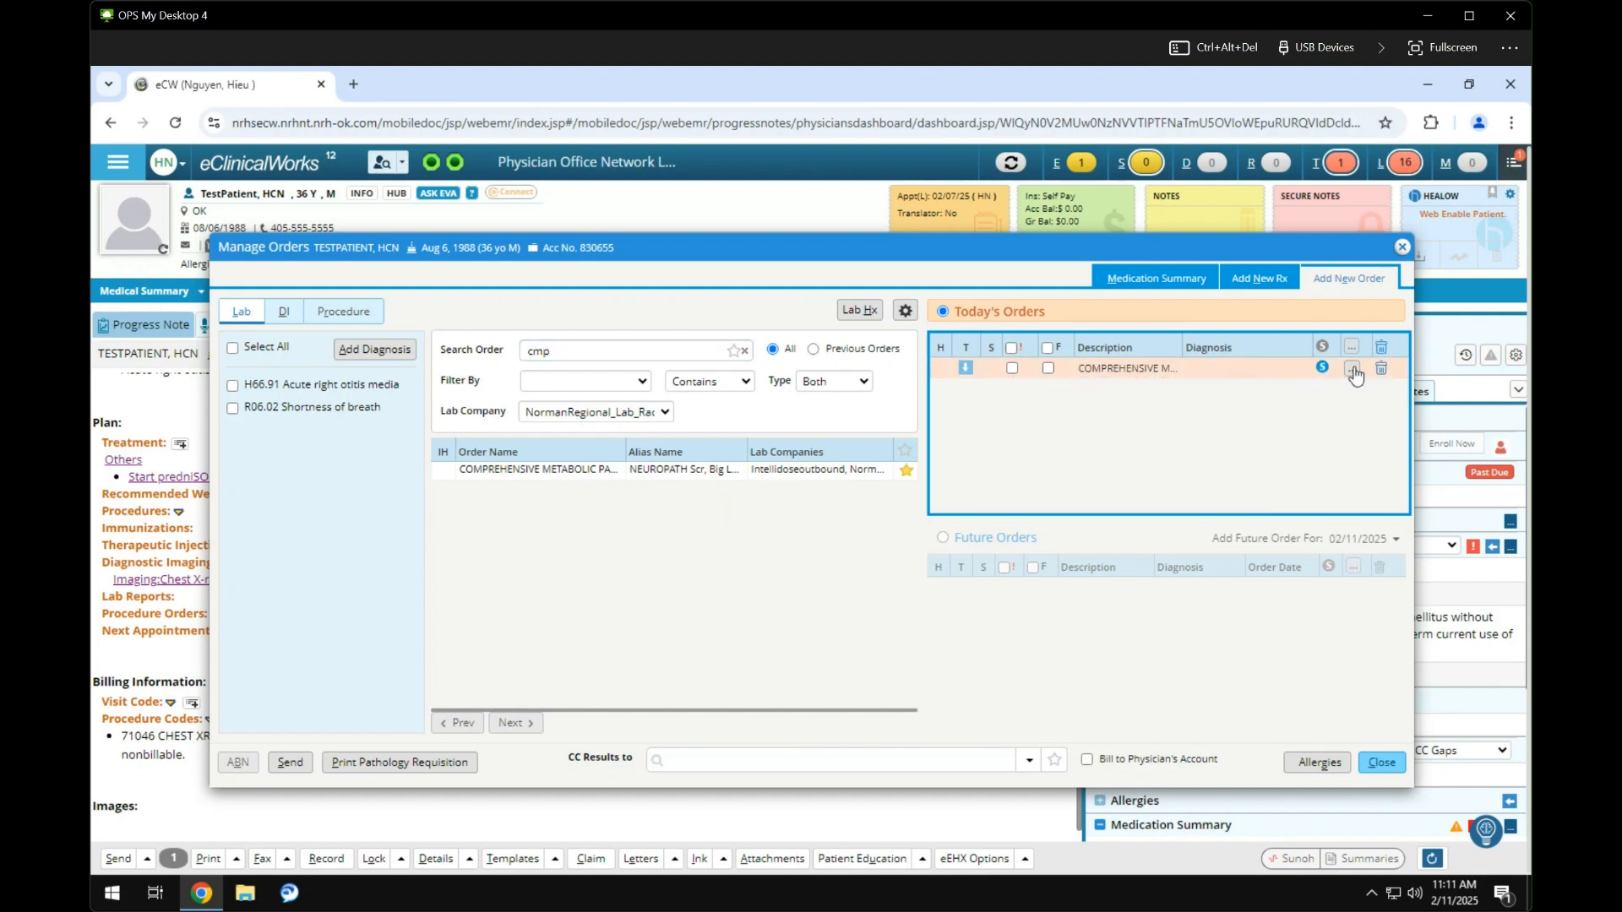
click(965, 369)
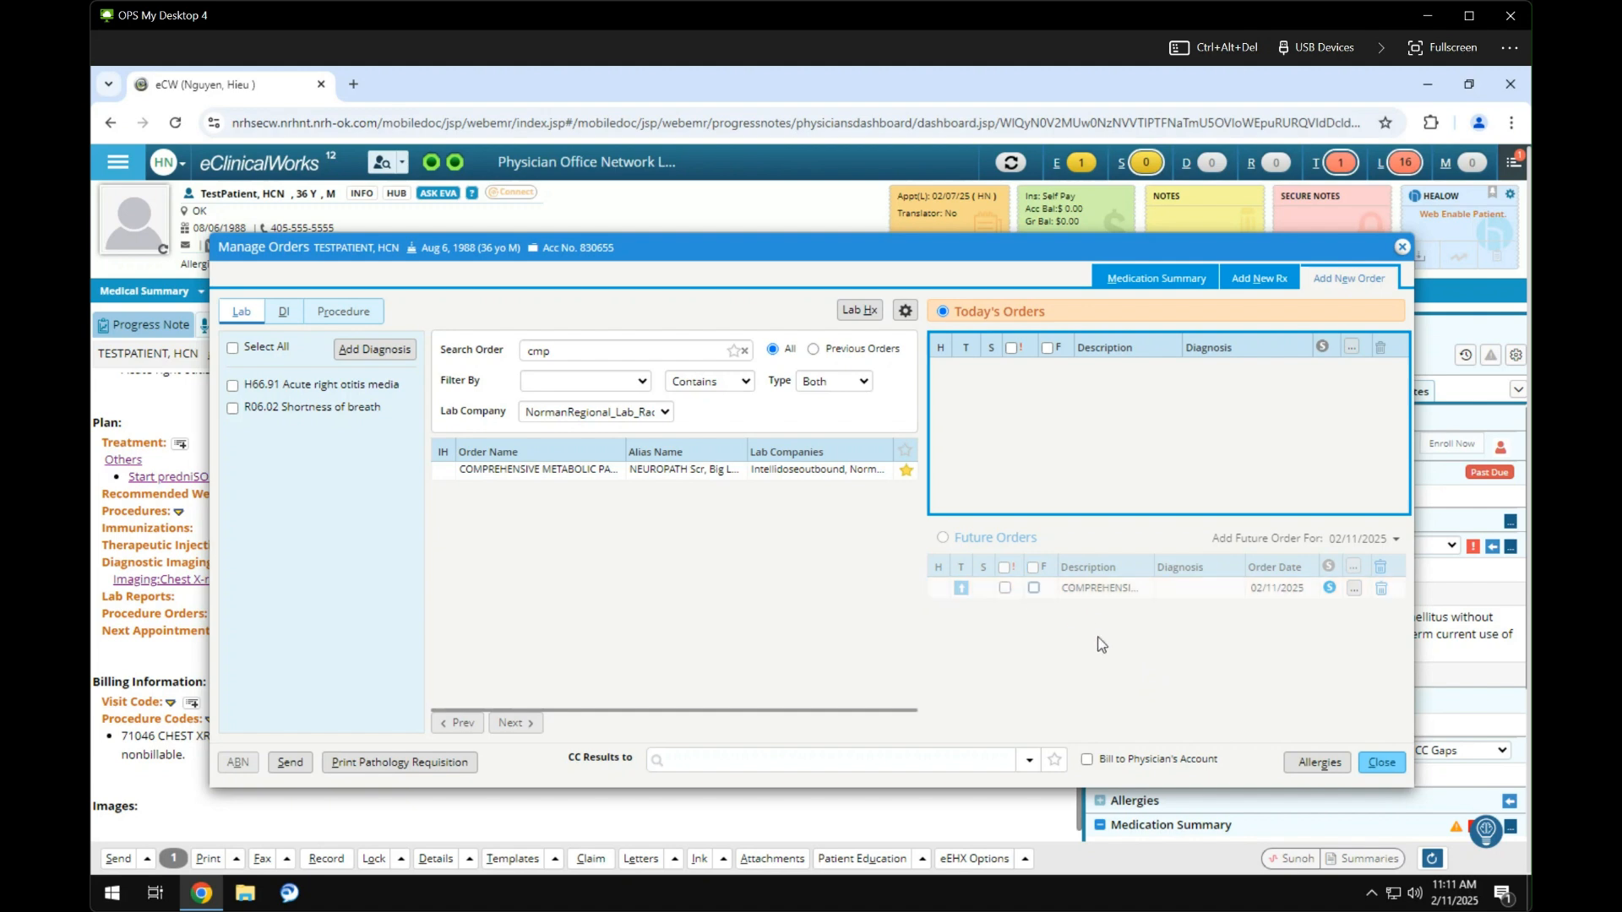
click(943, 539)
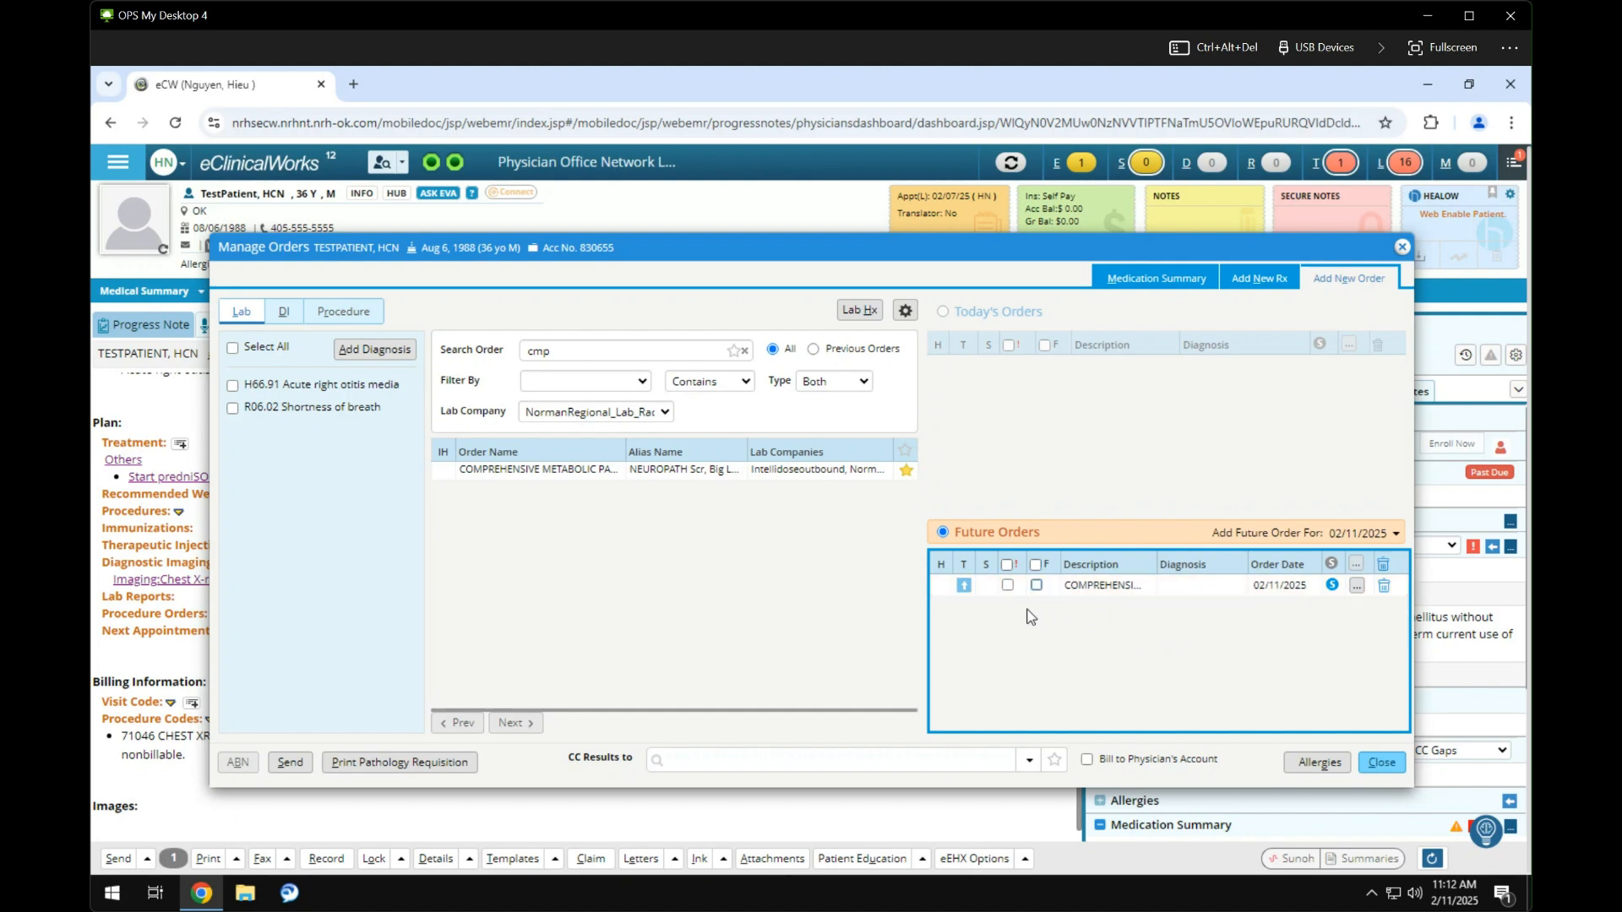
Step: Add two standing orders for the comprehensive metabolic panel at a three-month frequency
click(1332, 587)
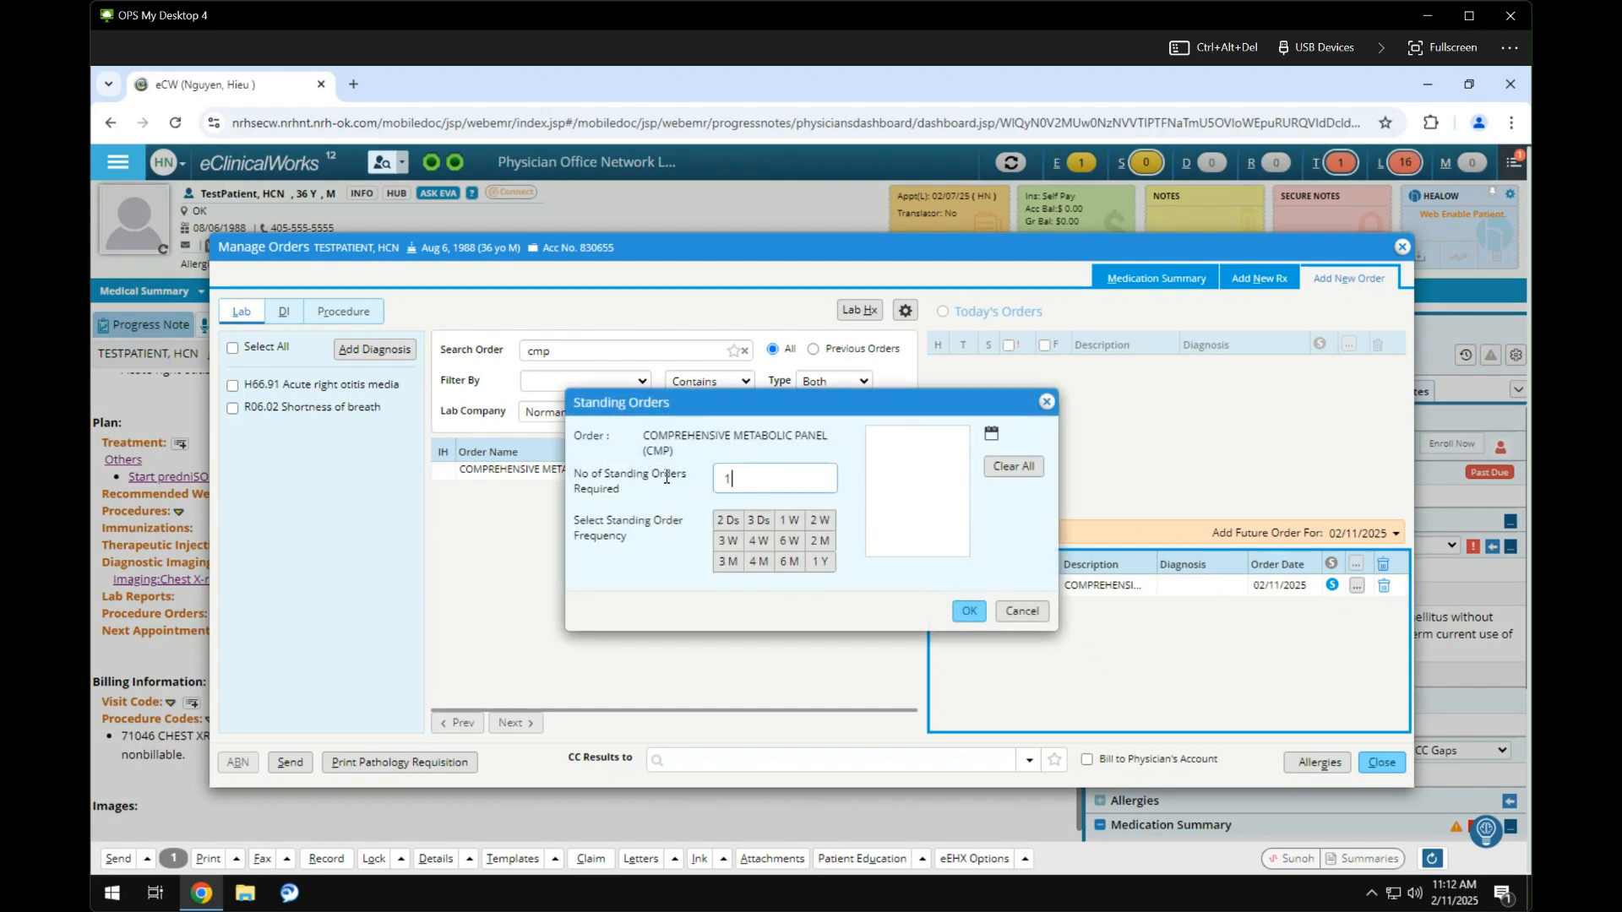
text(2)
click(719, 572)
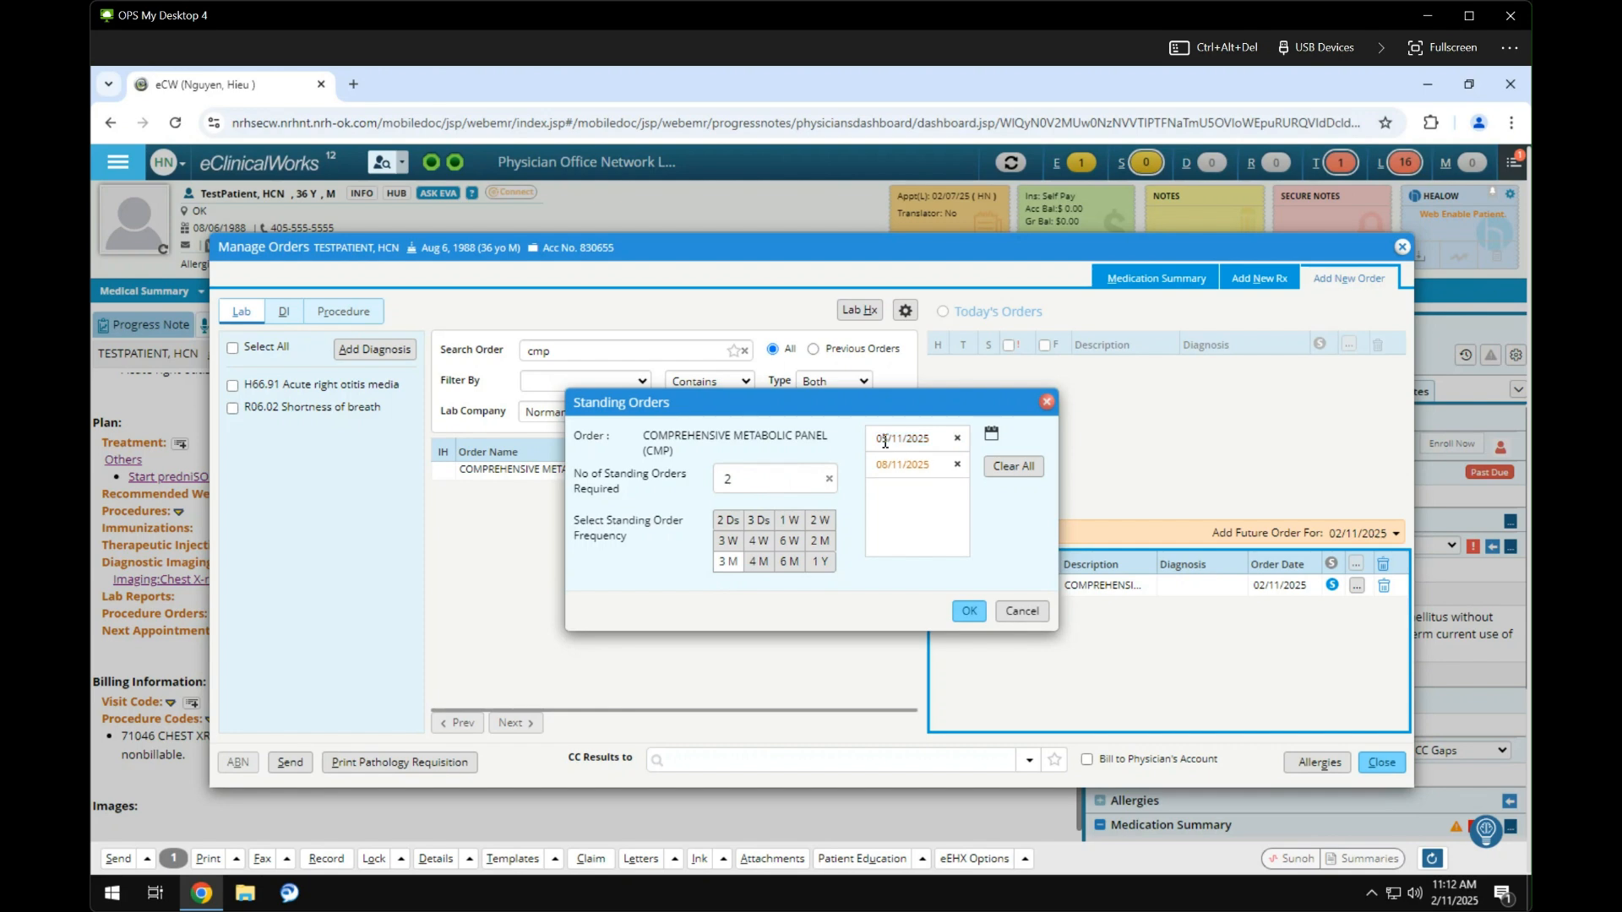
click(967, 616)
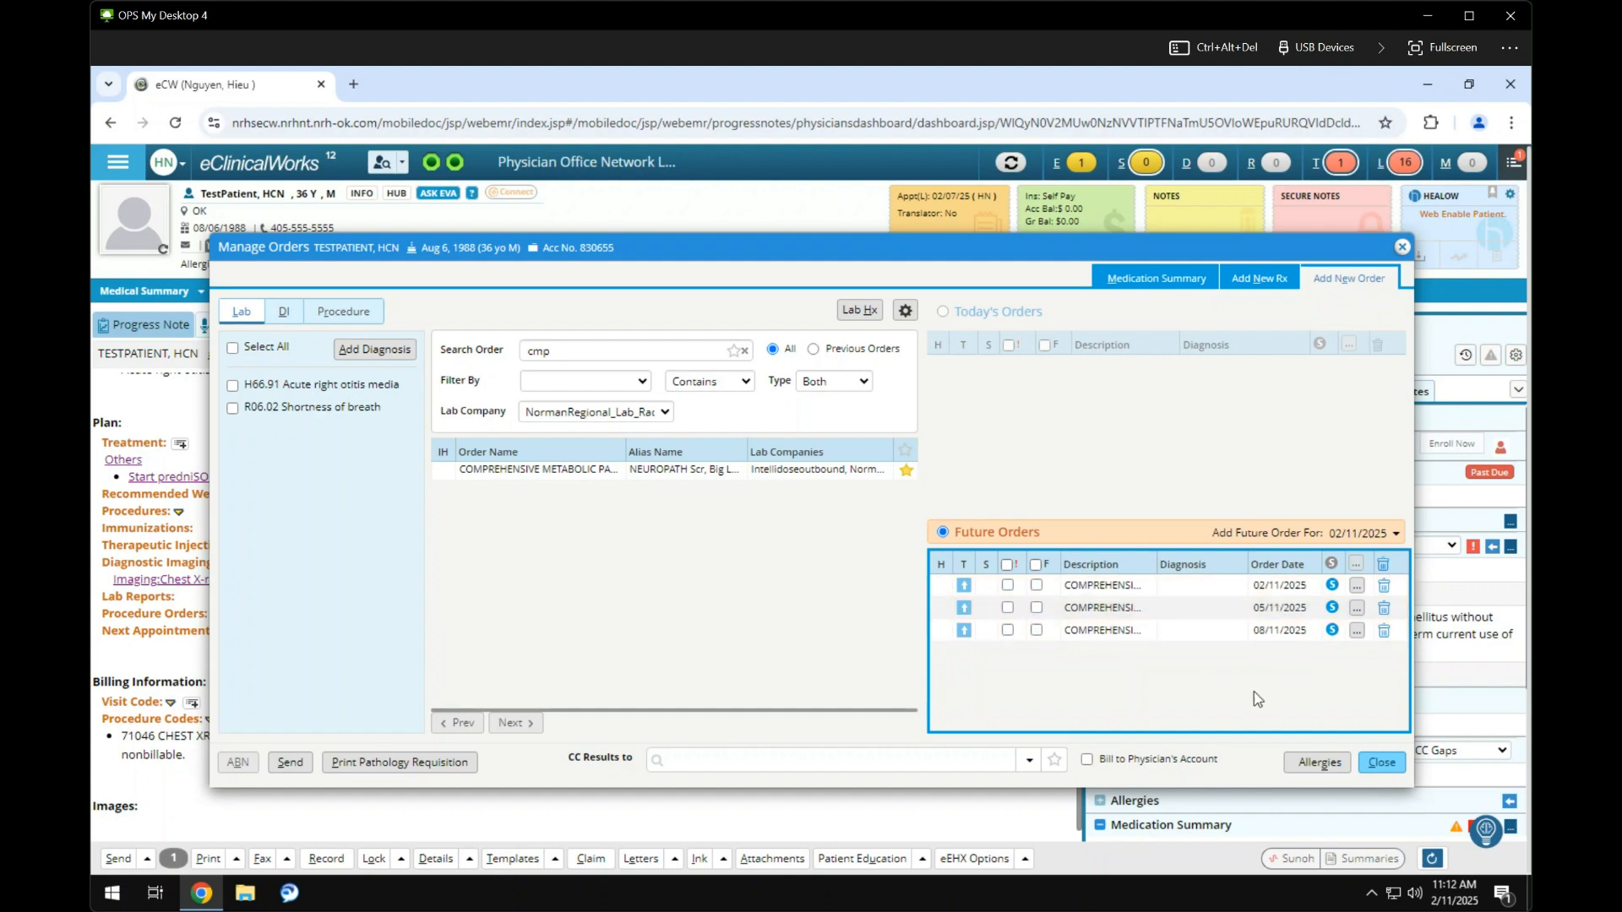
Step: Delete all the future comprehensive metabolic panel orders at once and close the order management window
click(1382, 565)
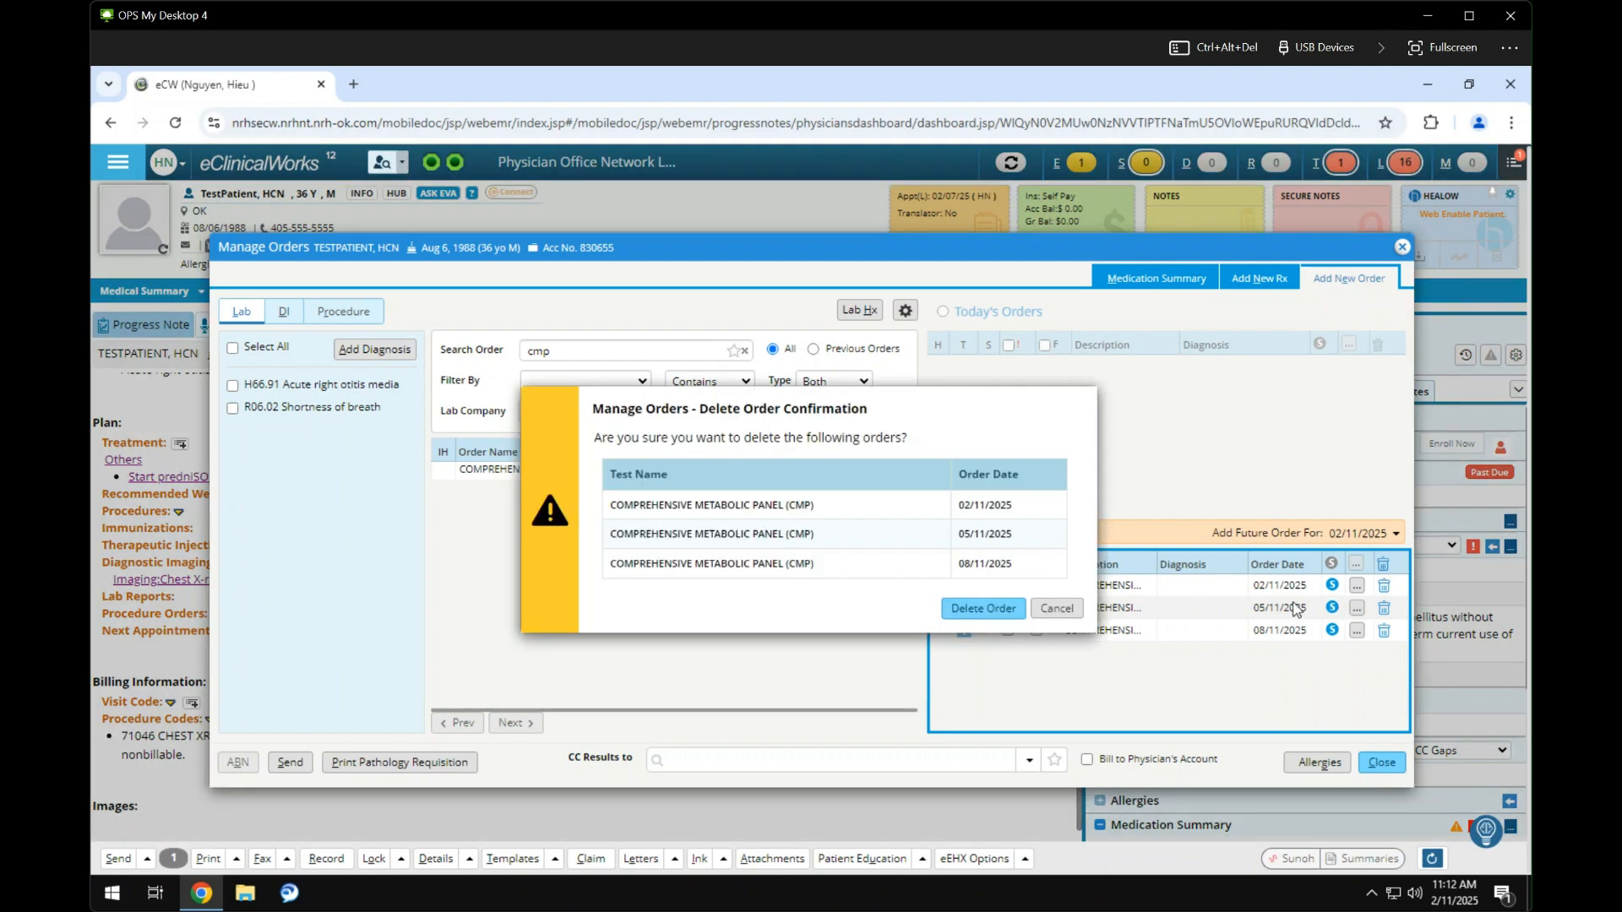
click(993, 608)
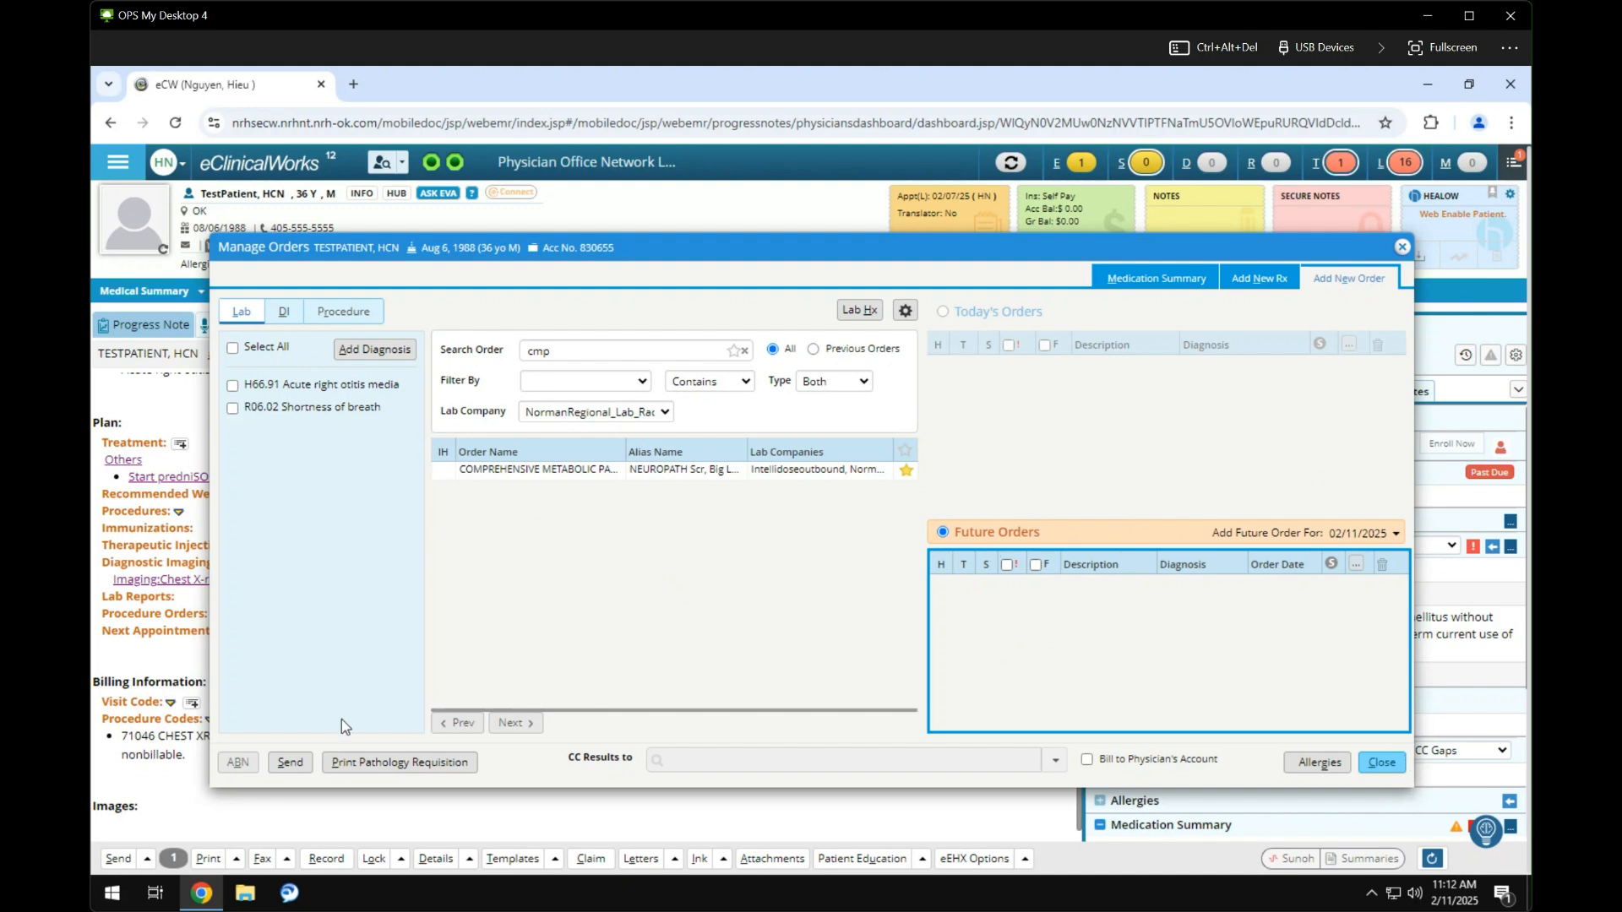
click(1377, 770)
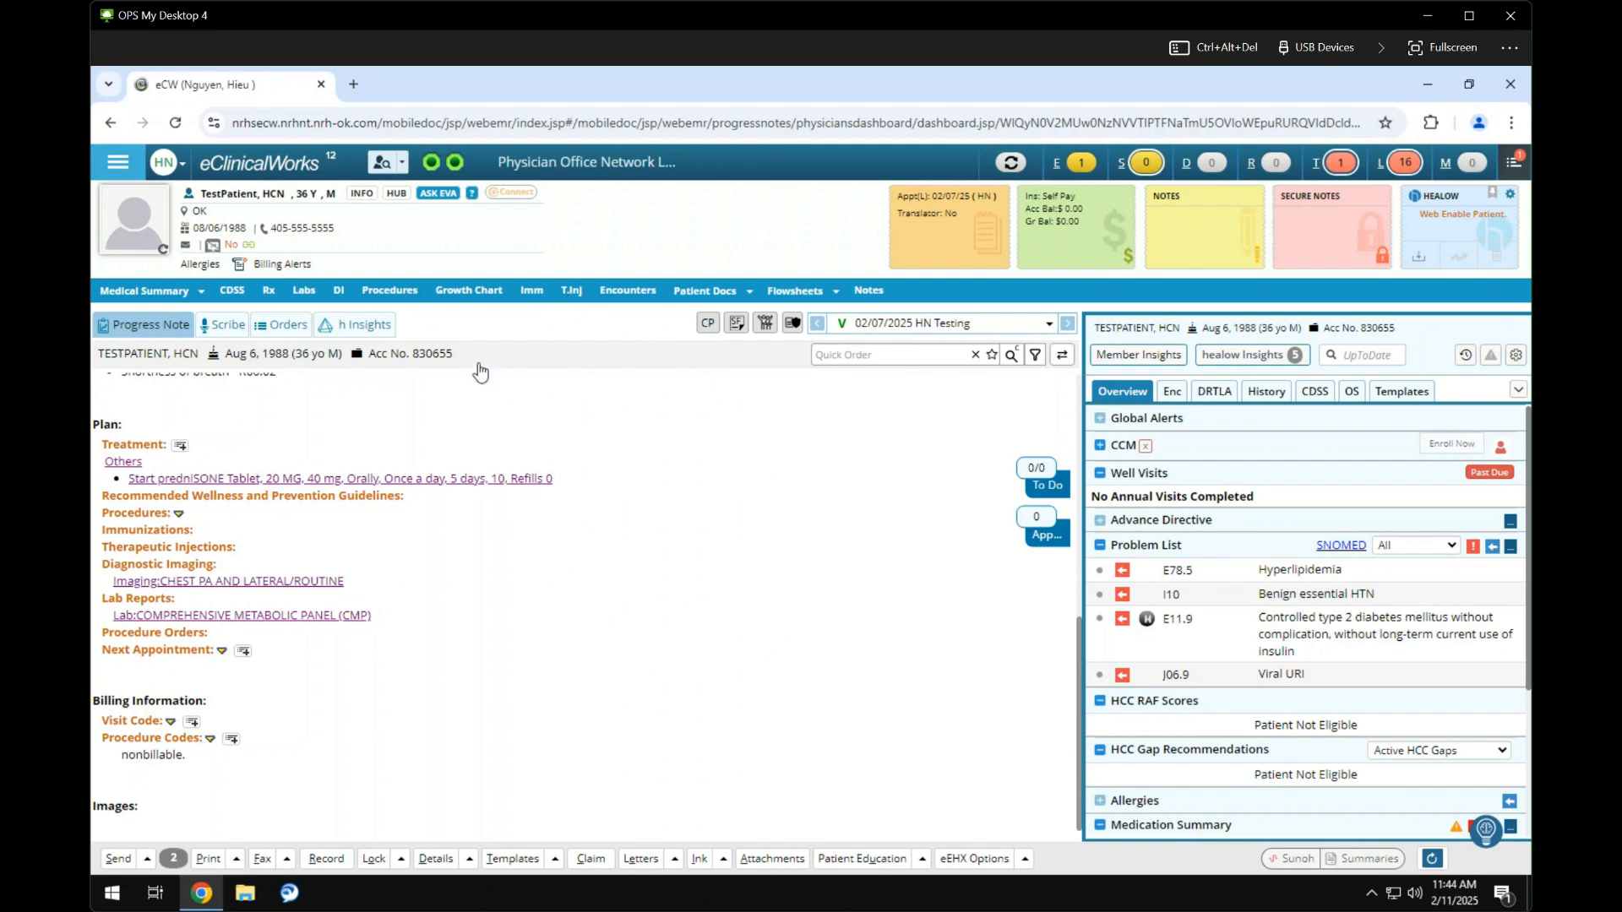
Step: Start a therapeutic injection order from the progress note, search for depo, and select Depo Medrol
click(182, 555)
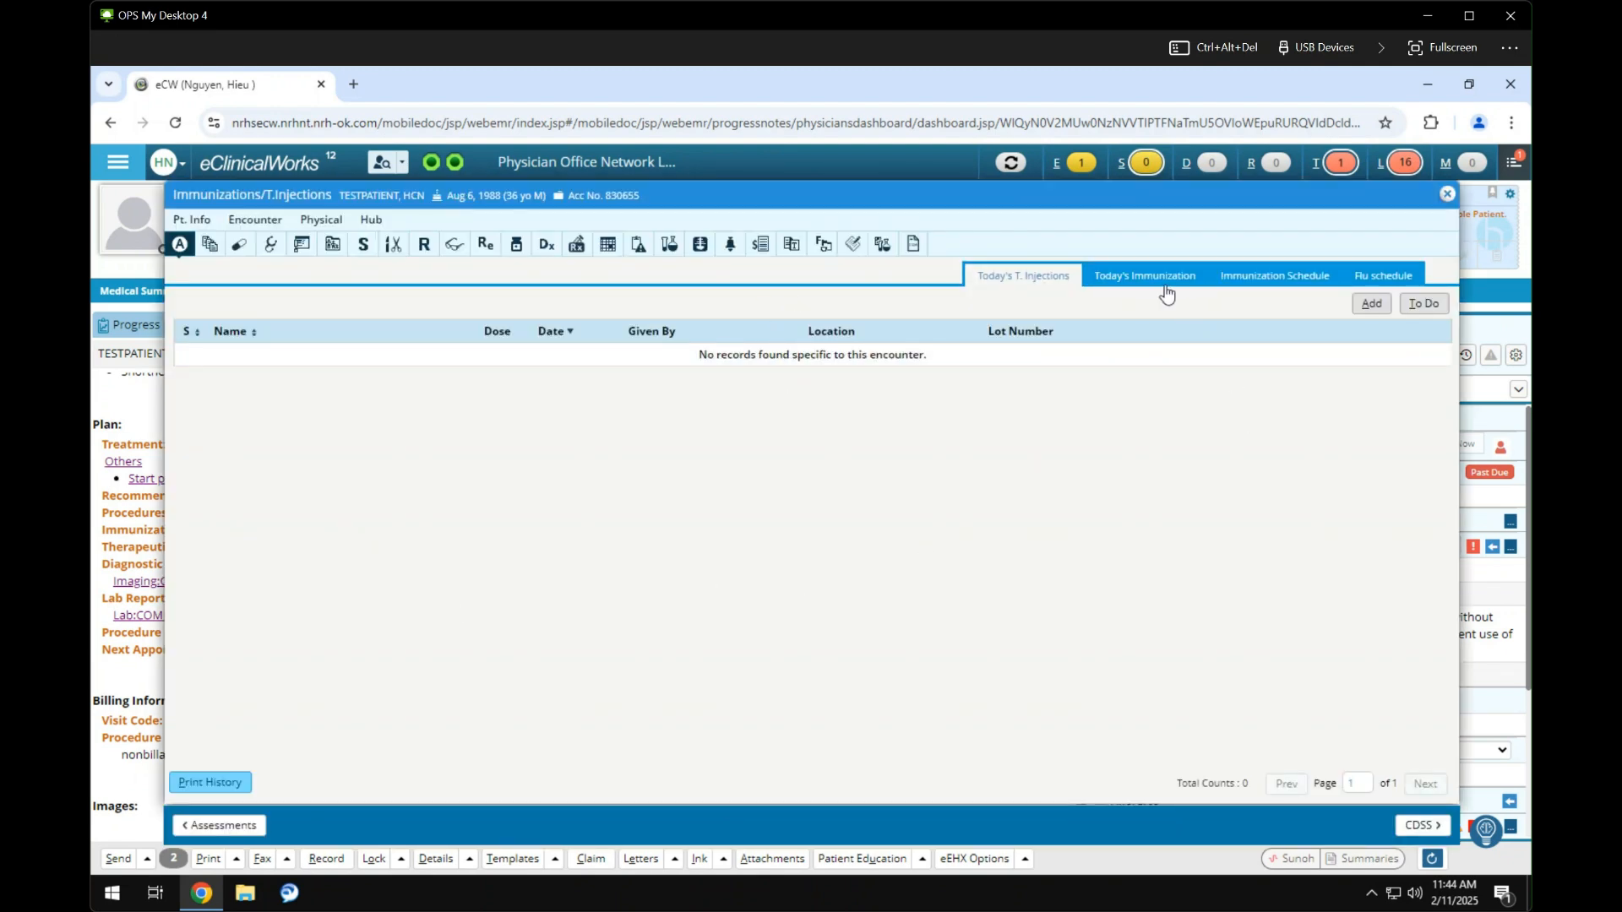
click(1374, 308)
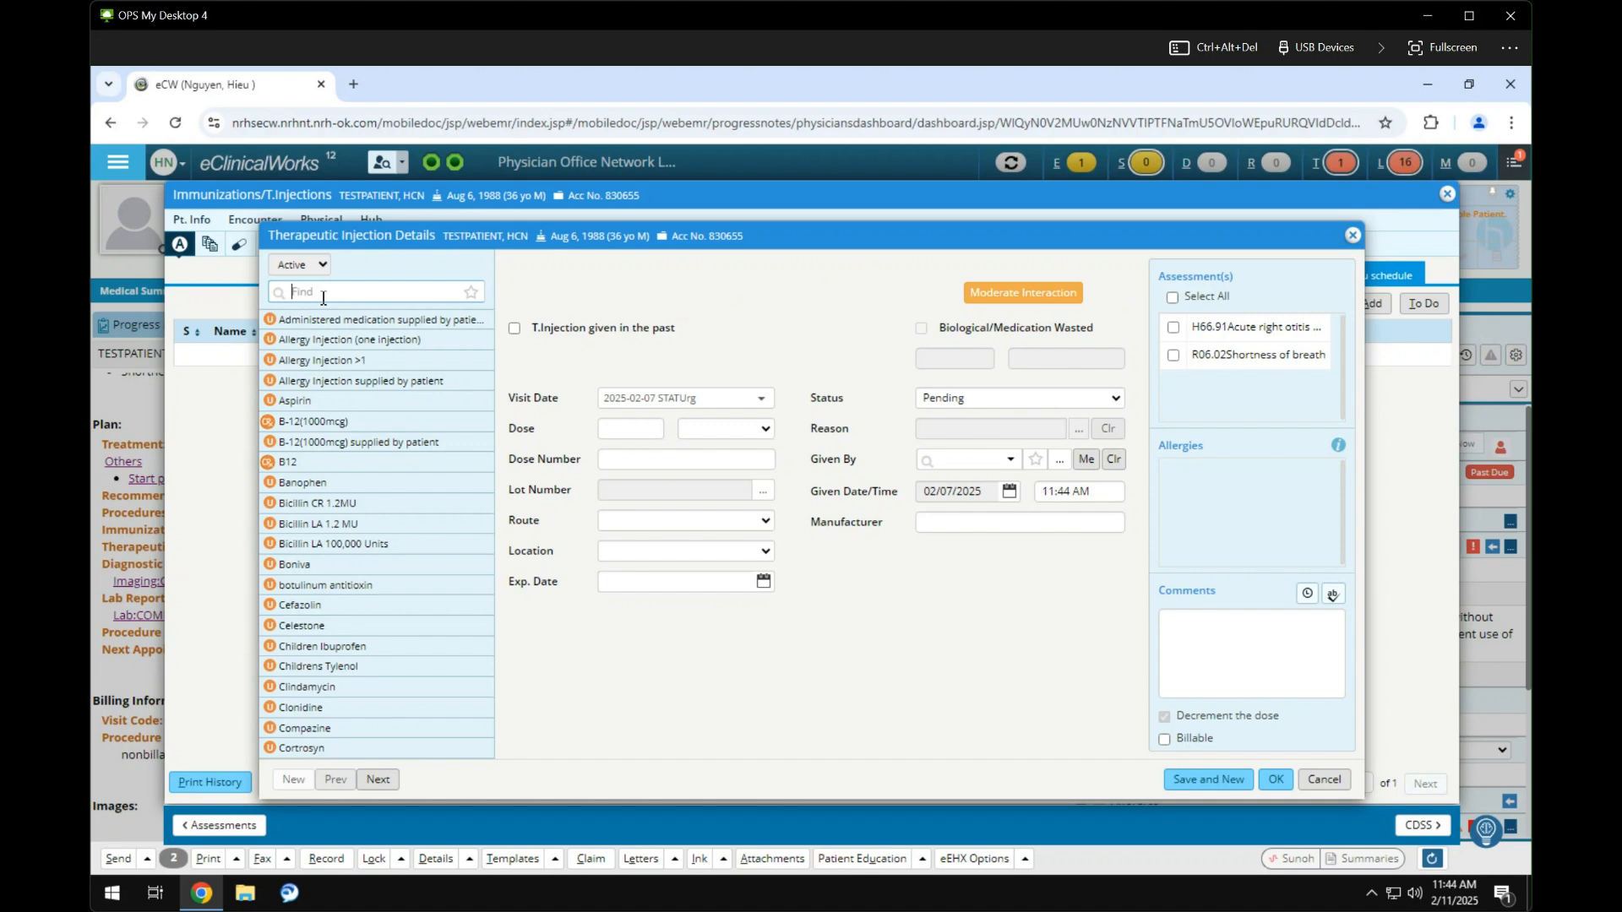
text(depo)
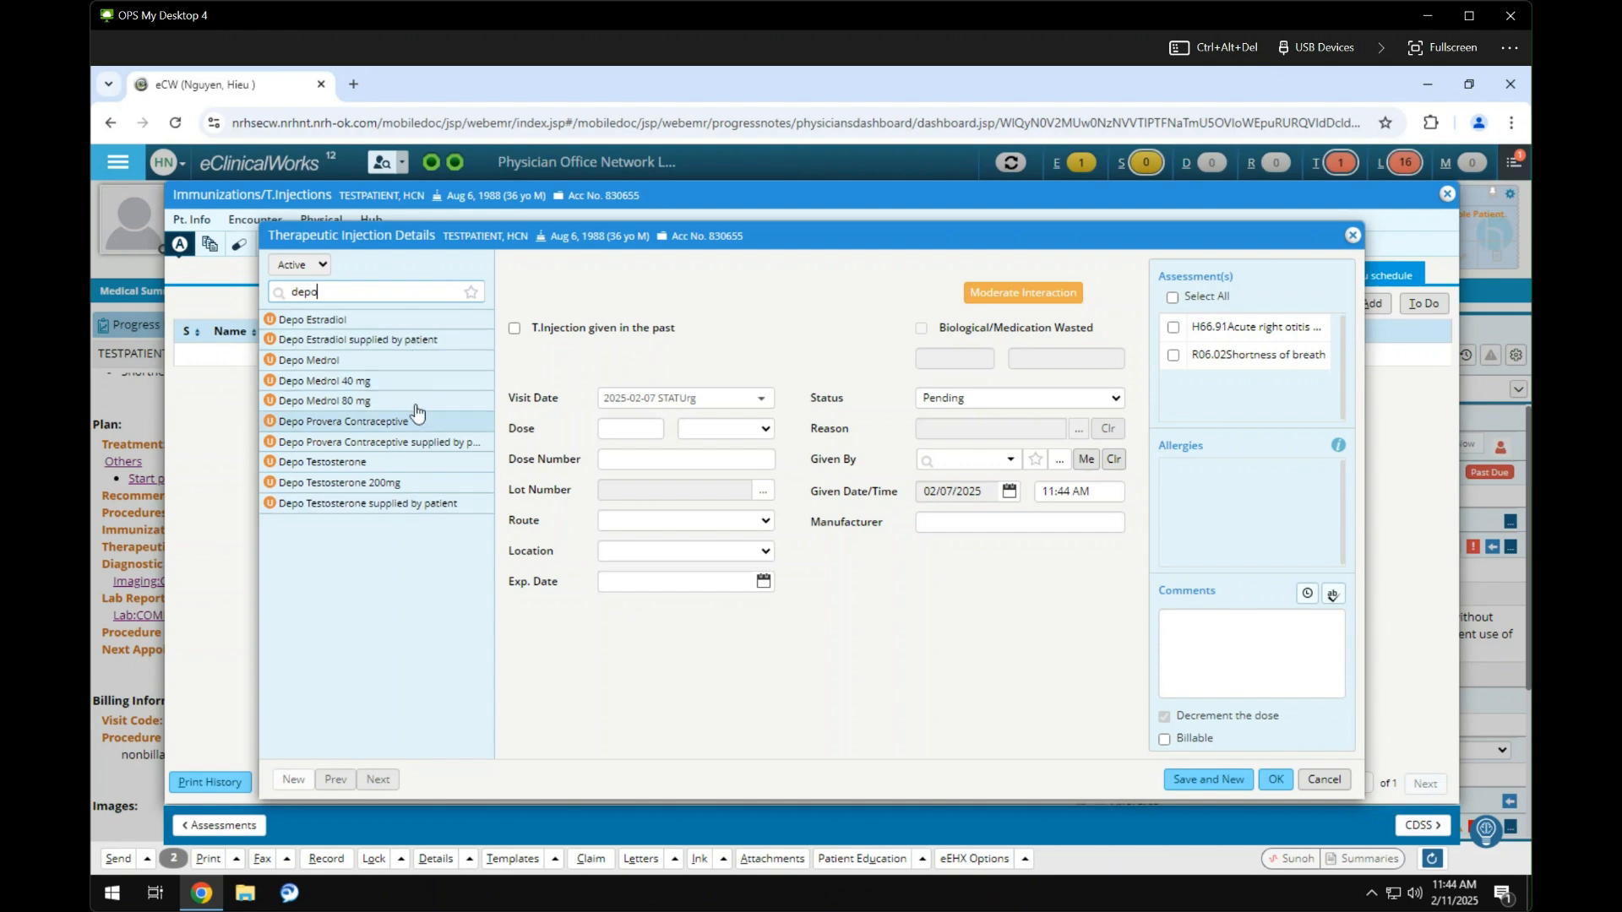
click(319, 361)
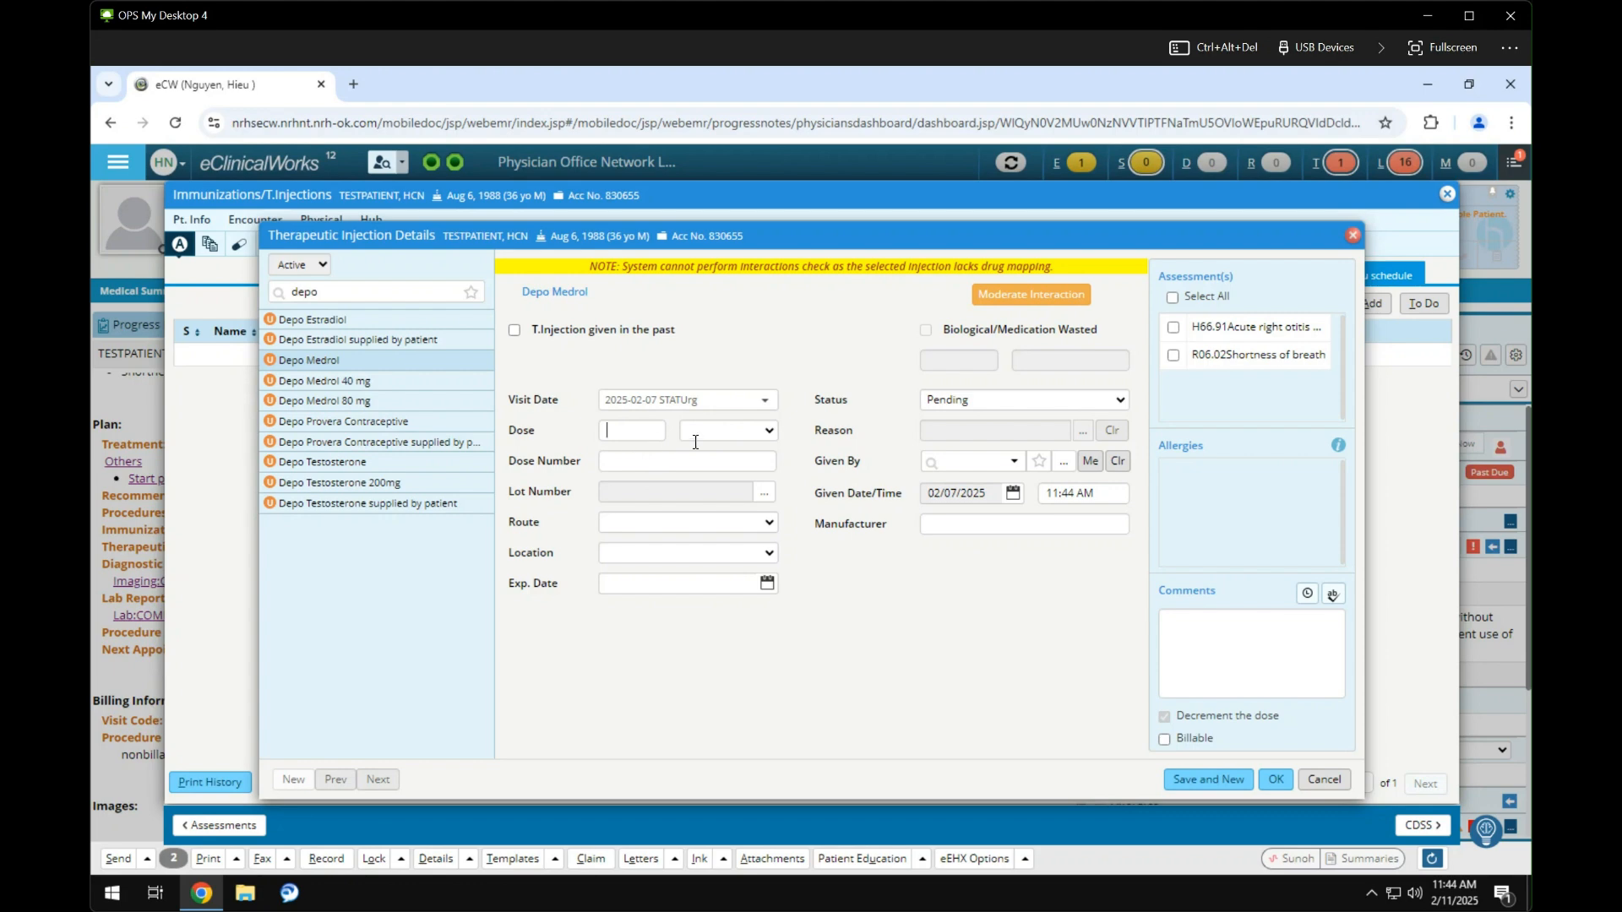
Step: Set the Depo Medrol dose to 40 milligrams and the route to Intramuscular
click(658, 431)
drag(673, 428, 747, 439)
click(782, 432)
click(741, 440)
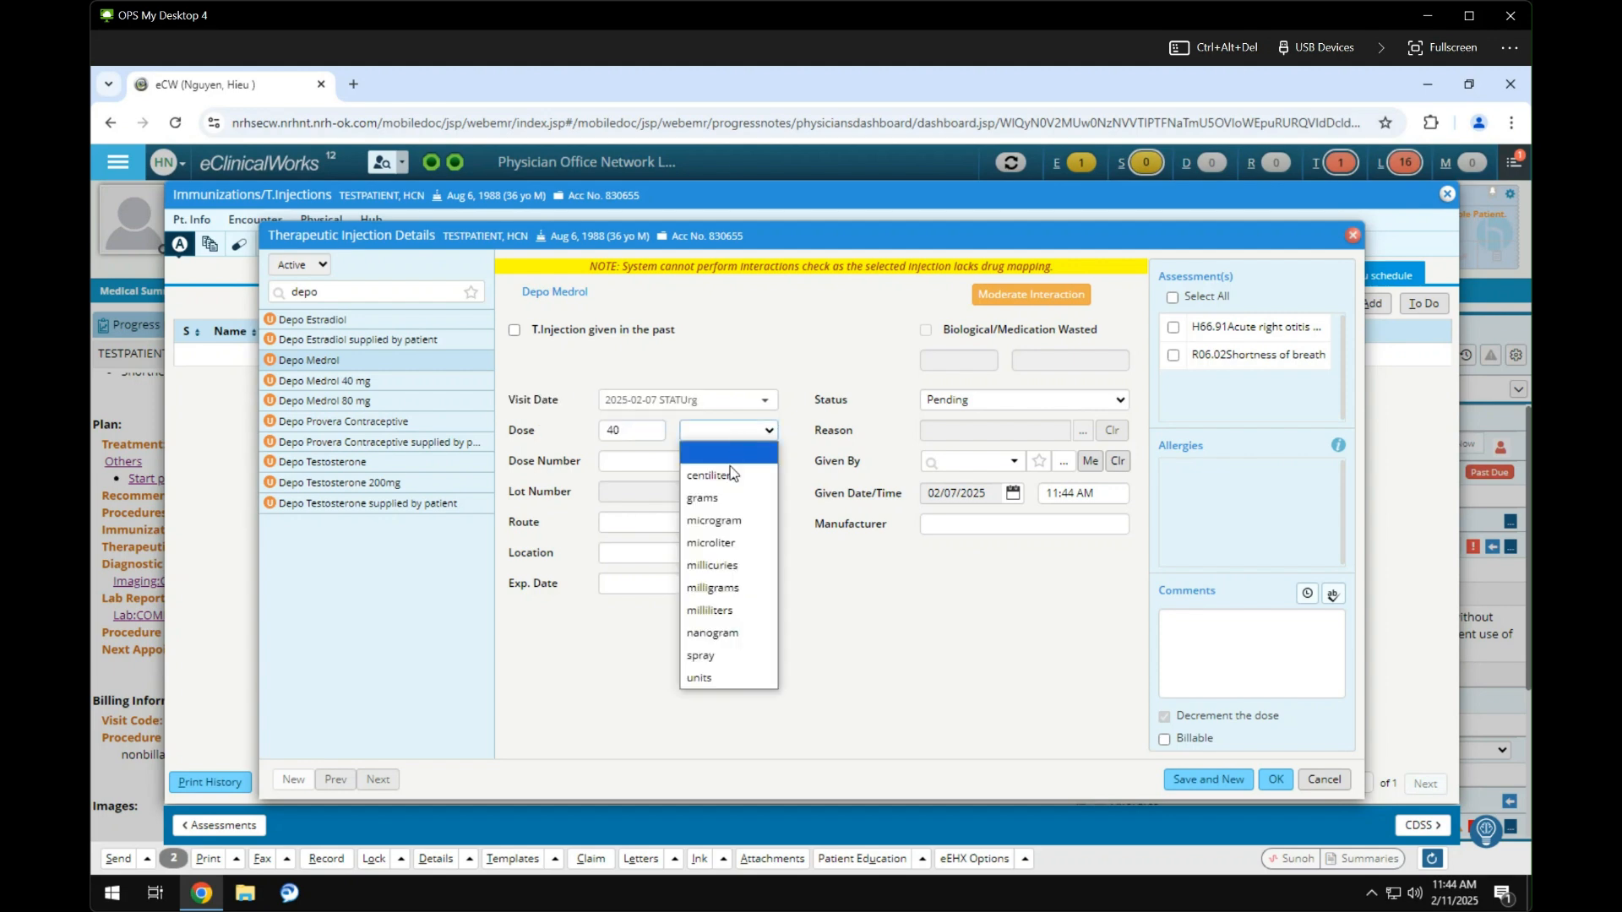
click(723, 581)
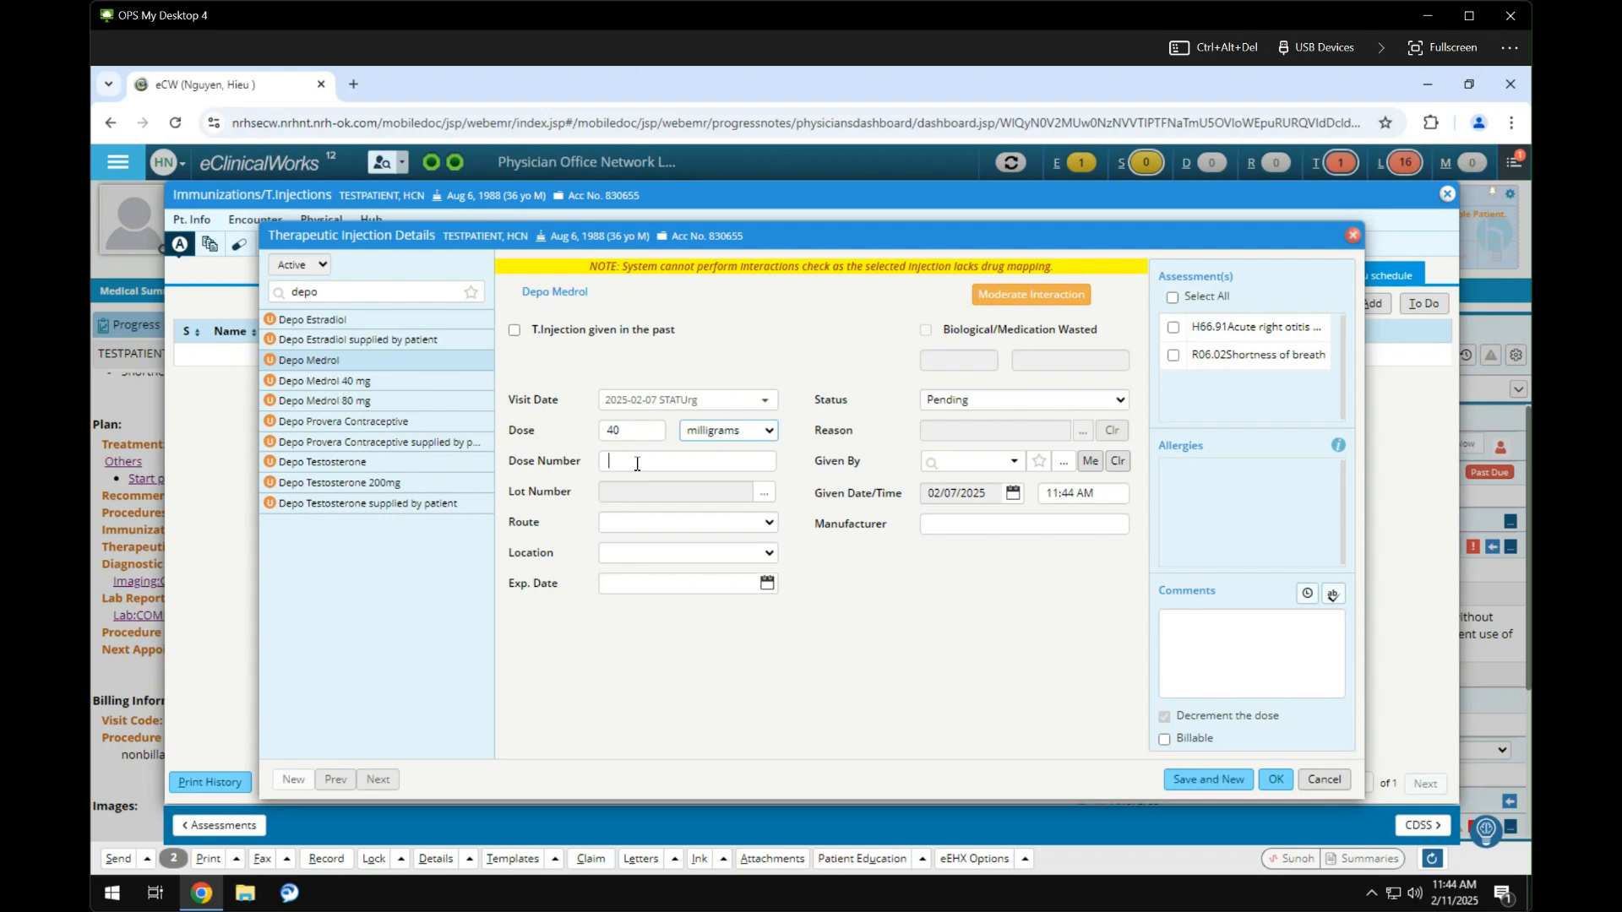
click(637, 463)
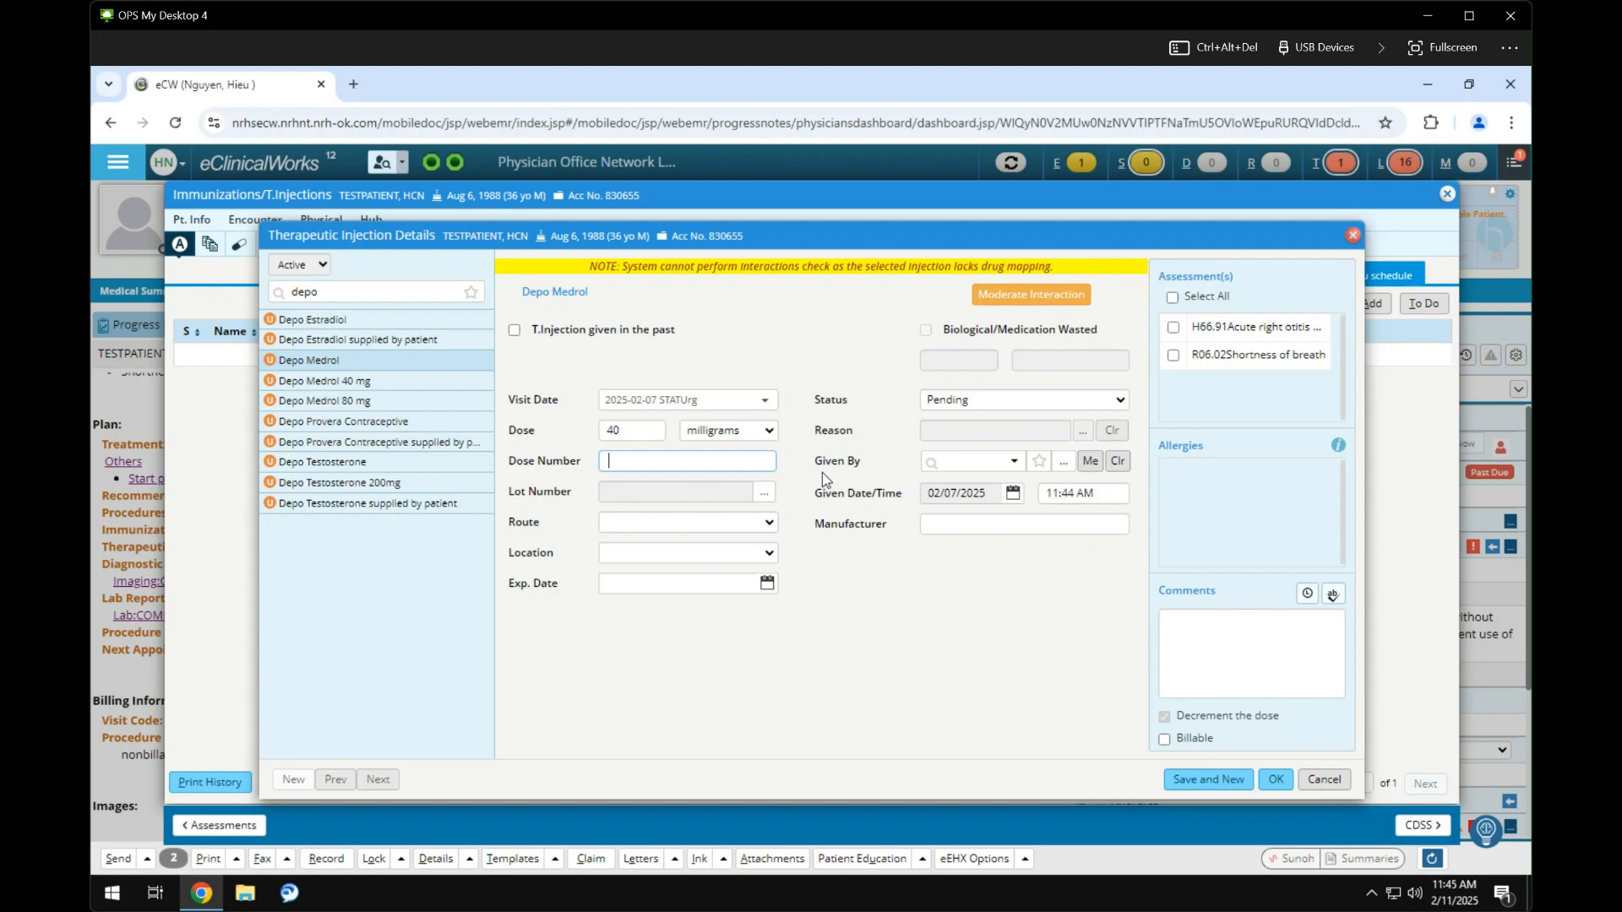
click(770, 524)
click(695, 589)
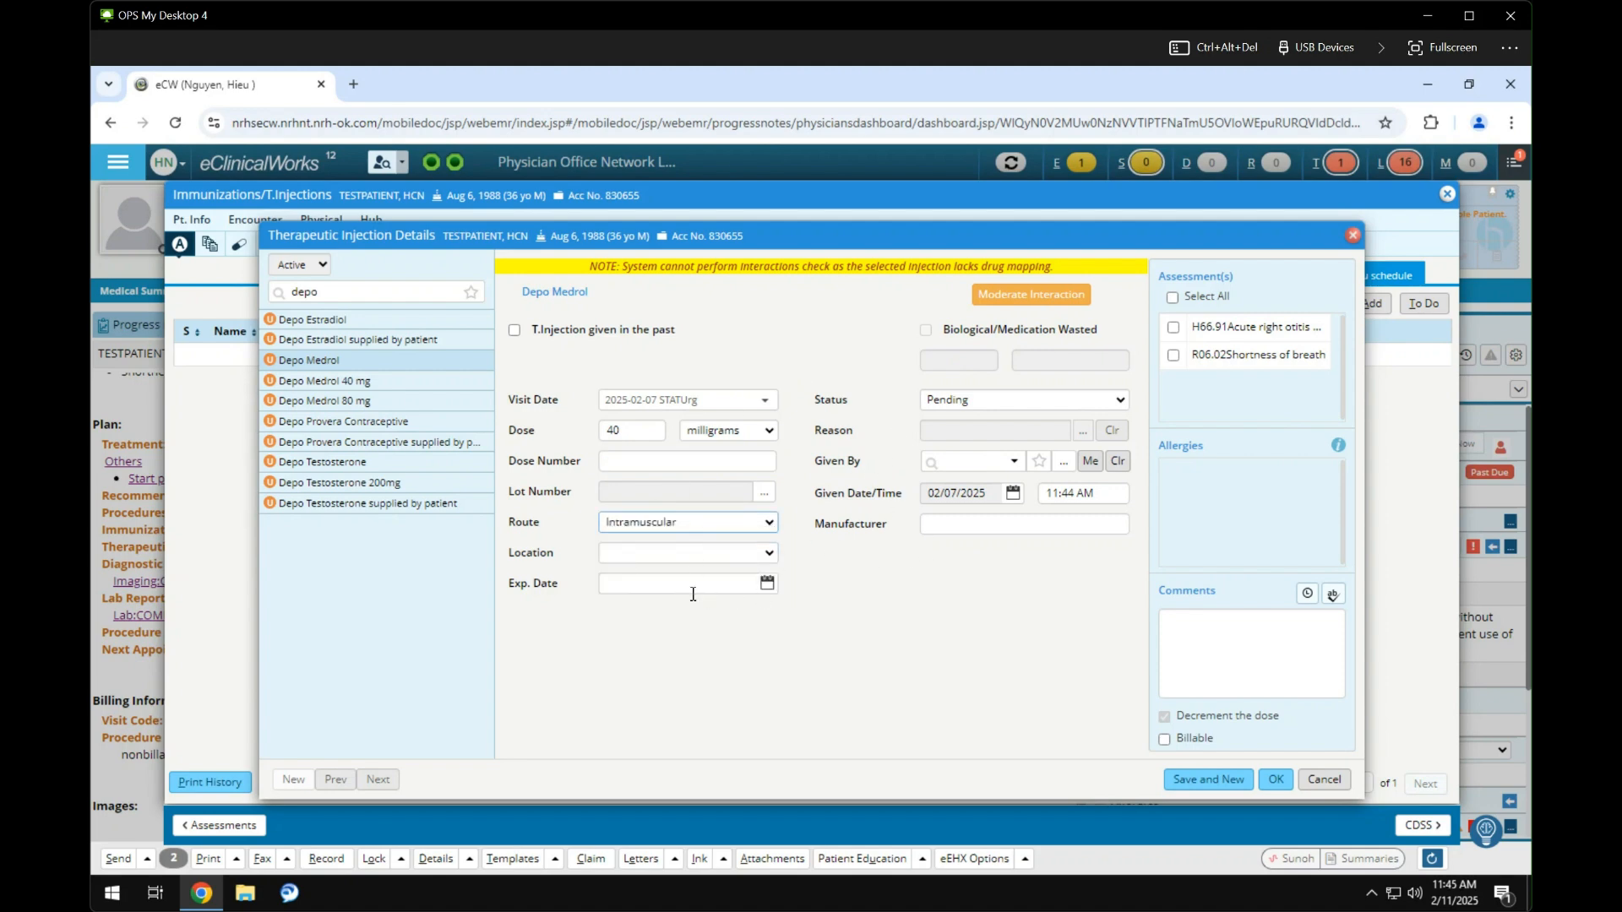
Step: Link the injection to the Shortness of breath assessment, mark it billable with status Pending, and save it
click(890, 601)
click(978, 410)
click(1031, 423)
click(1171, 359)
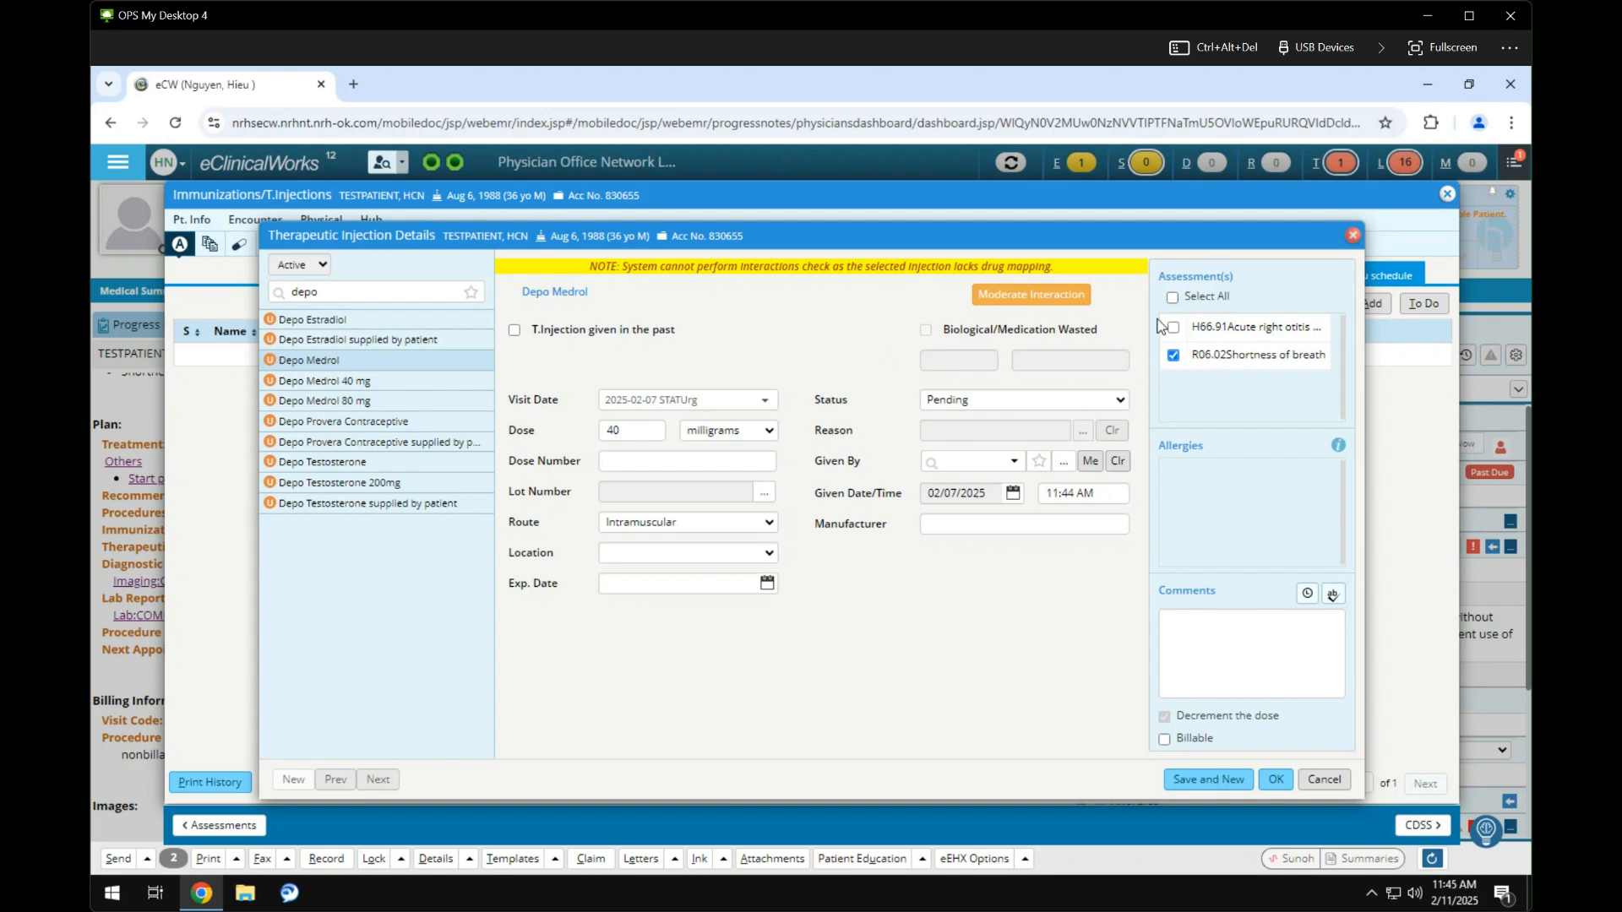
click(1165, 740)
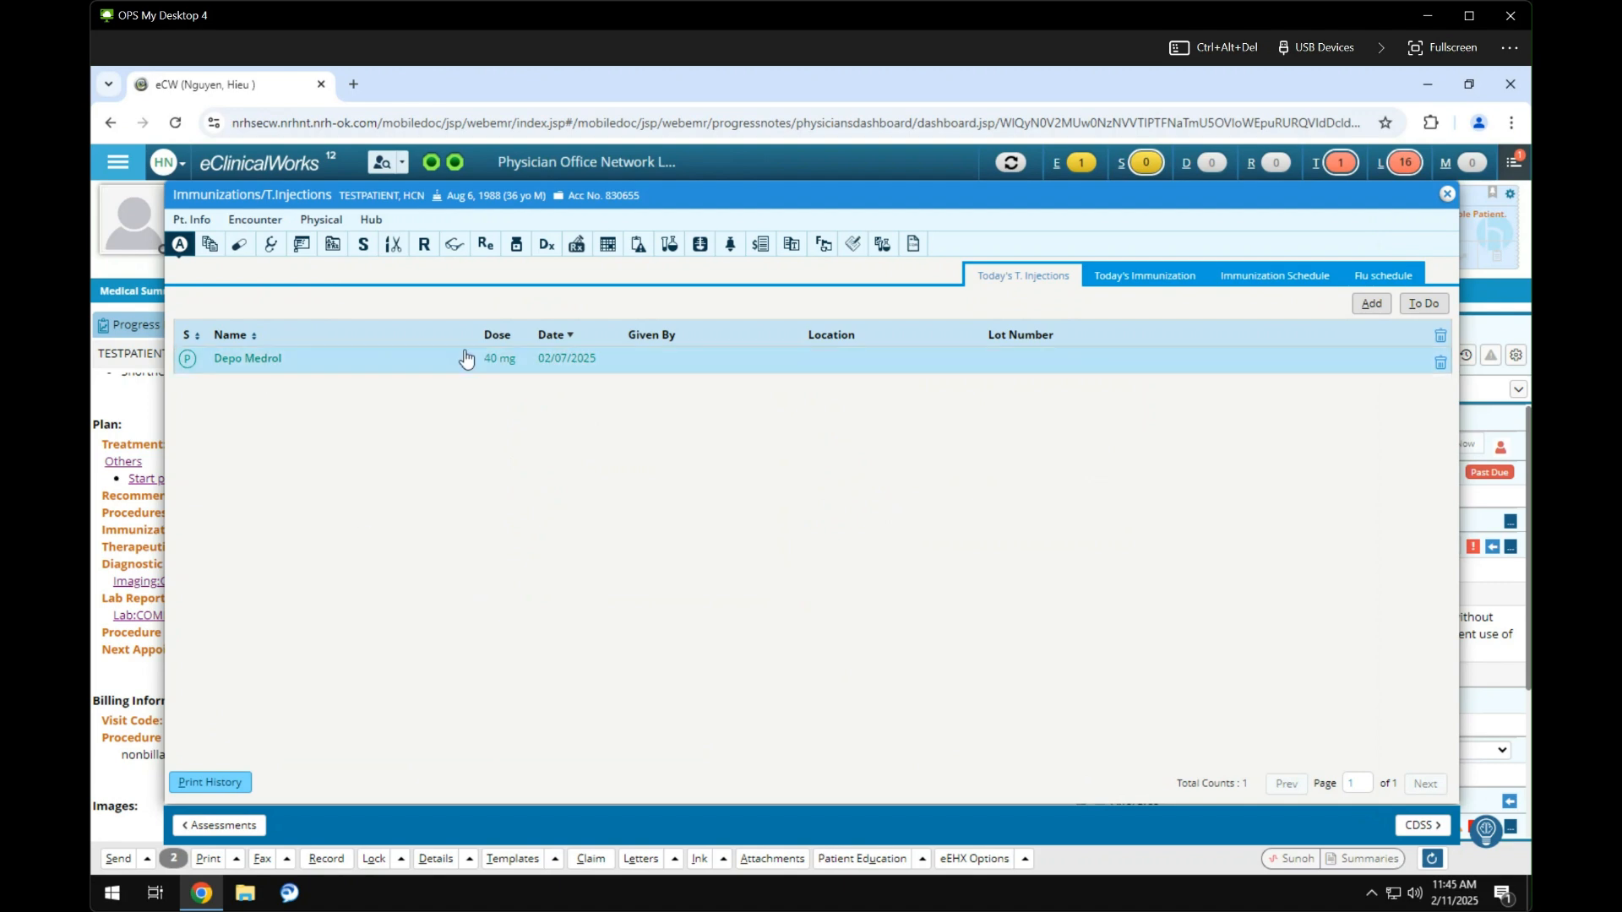
Step: Return to the progress note, dismiss the drug interaction review, and confirm the Depo Medrol injection details
click(1449, 199)
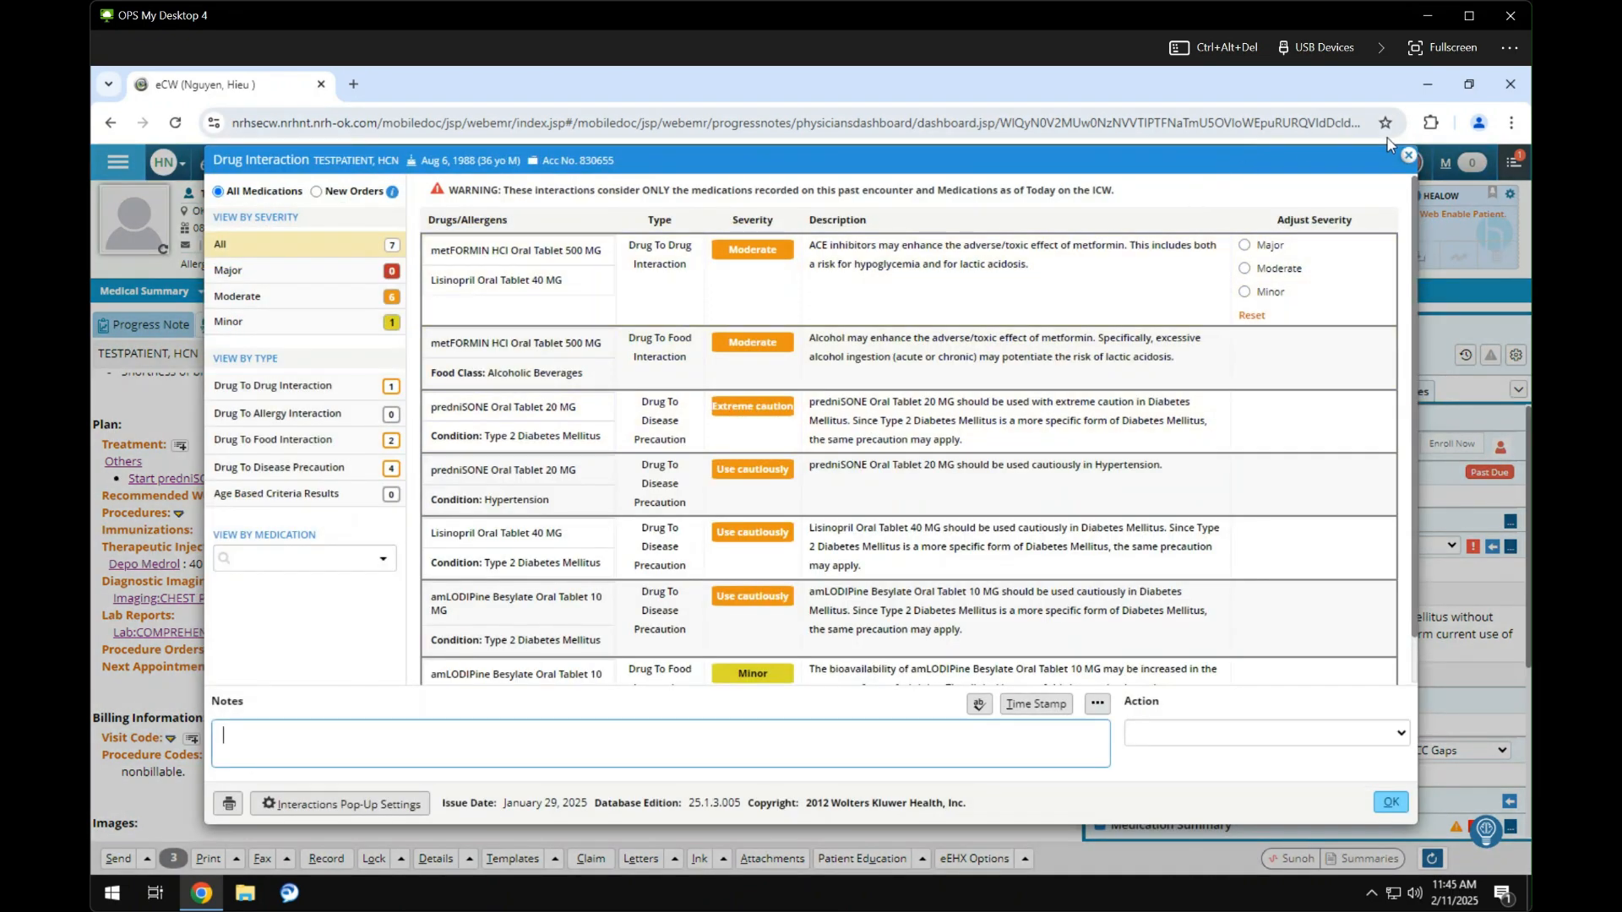
click(1408, 155)
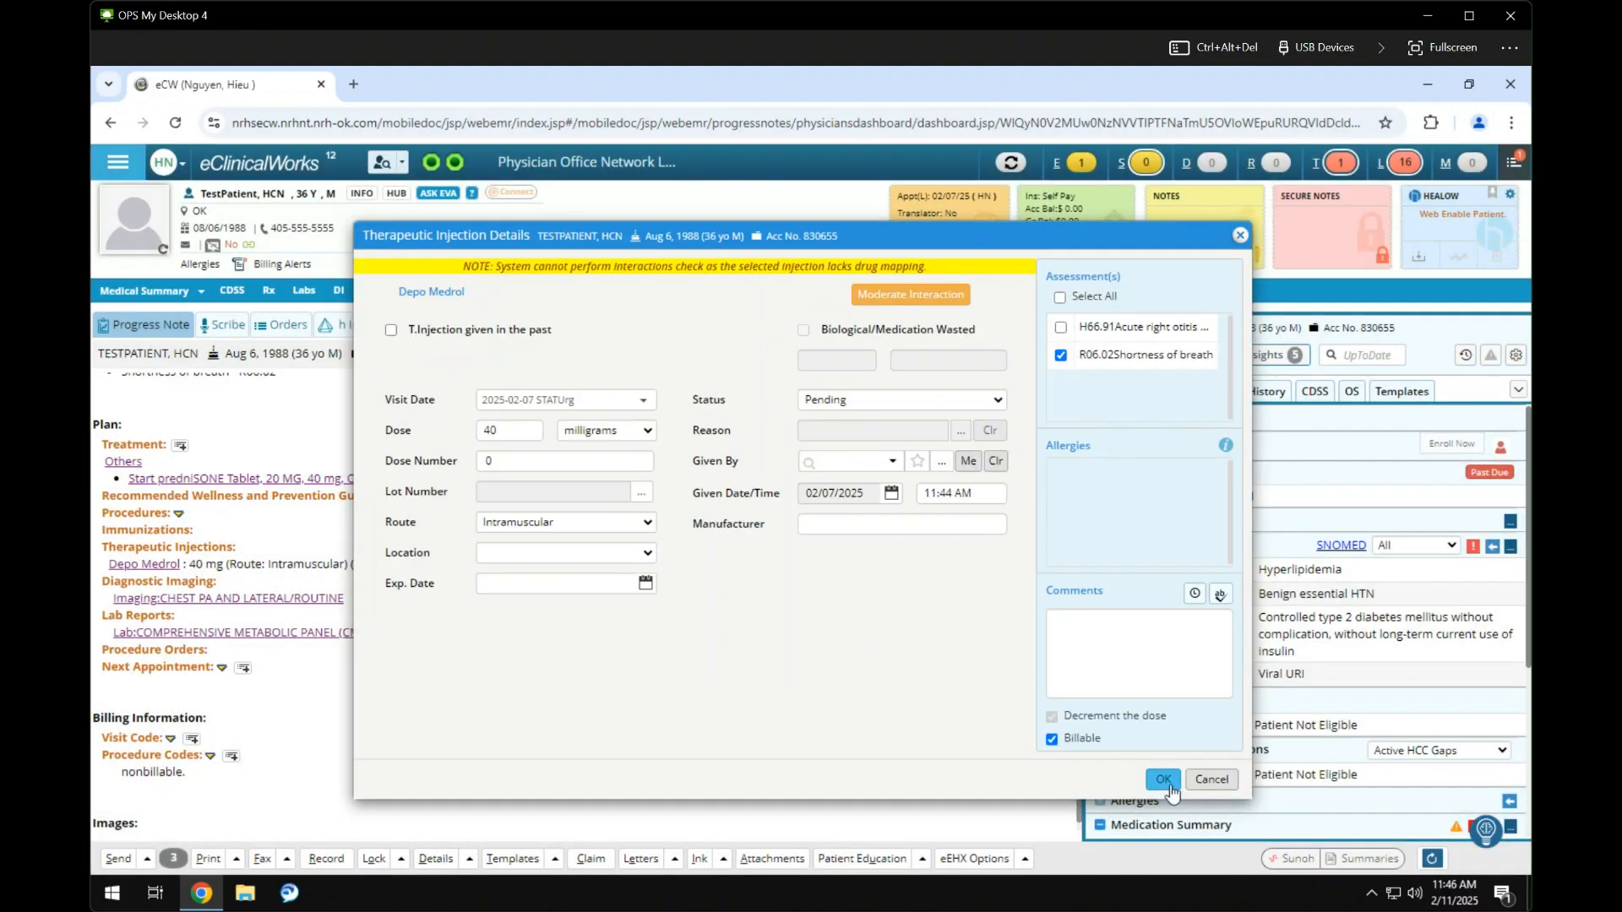
click(1164, 779)
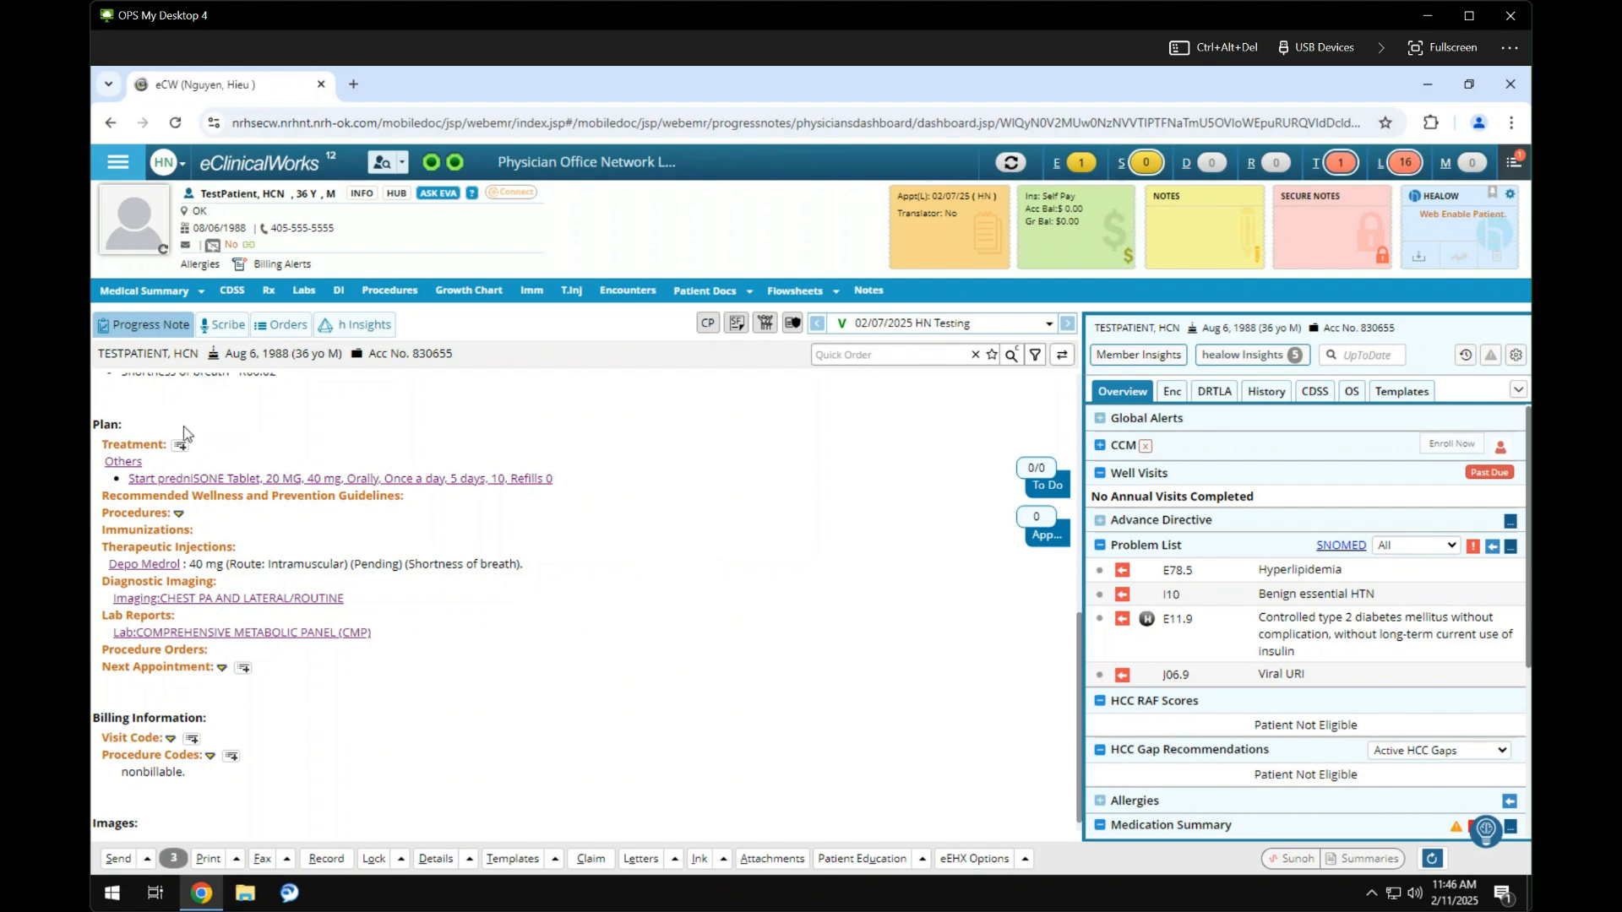
Step: Create a new outgoing referral from the Treatment section and set its specialty to Pulmonology
click(132, 447)
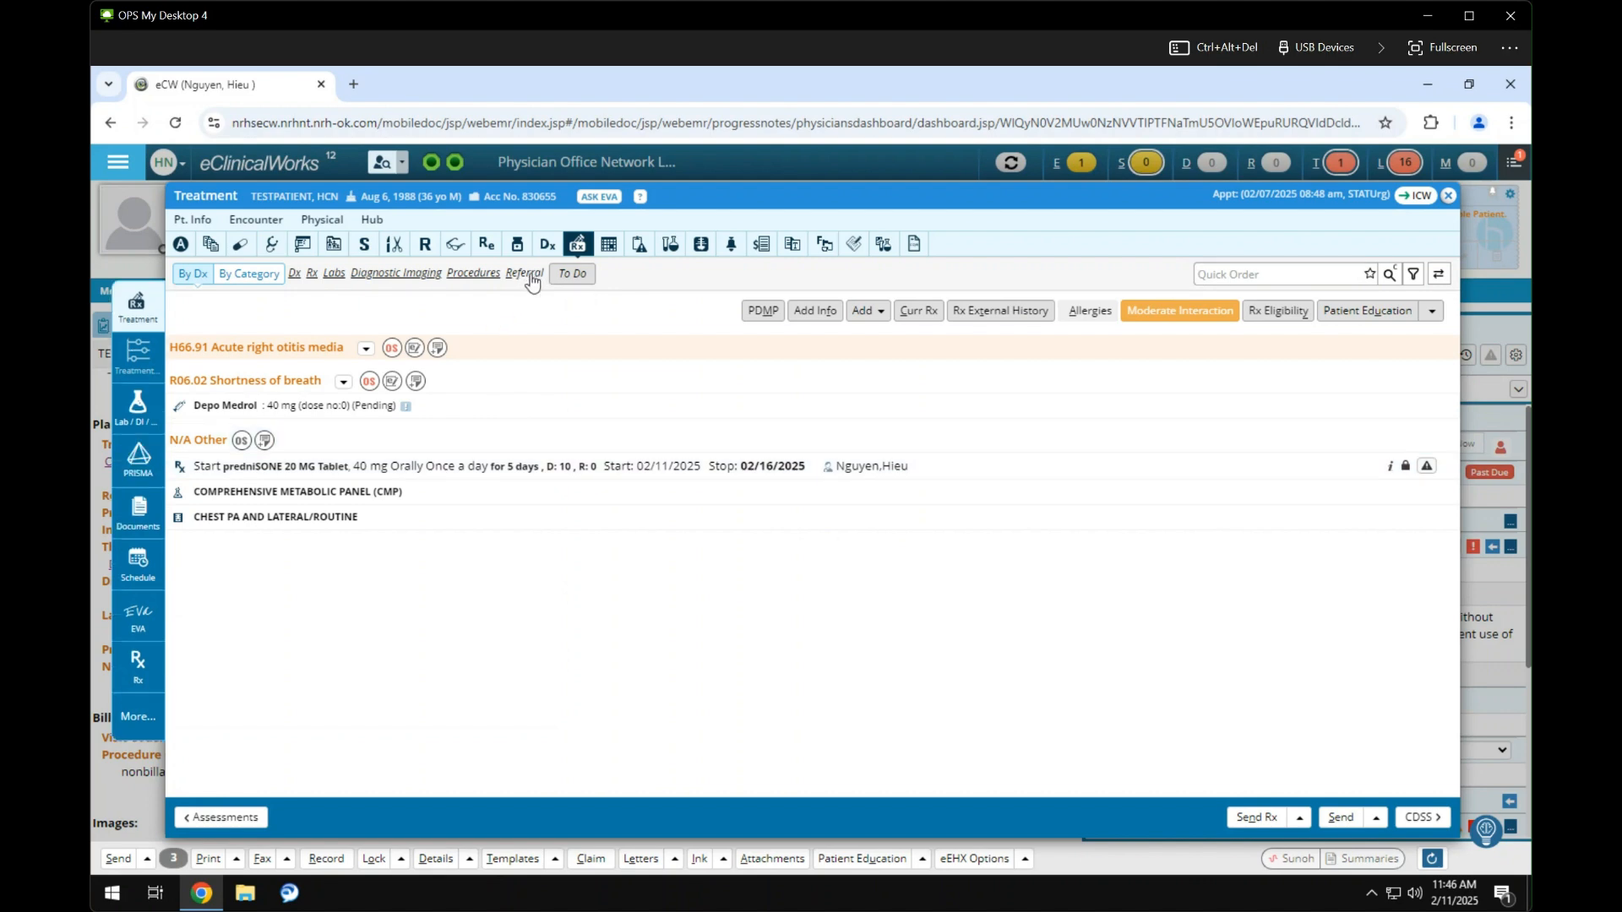
click(528, 273)
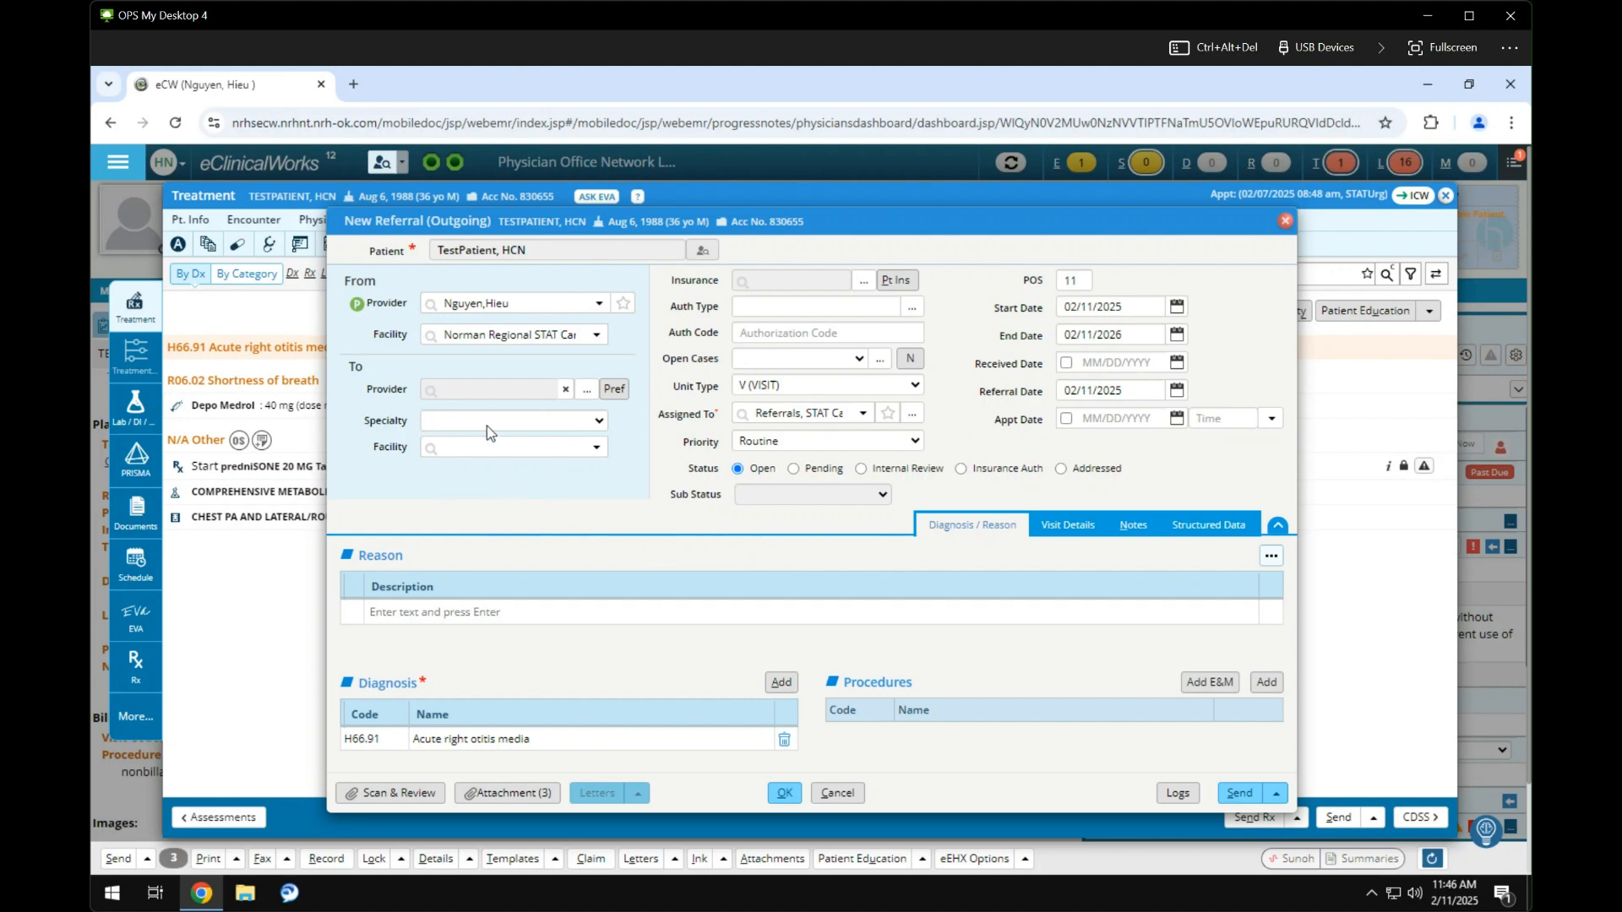
click(577, 422)
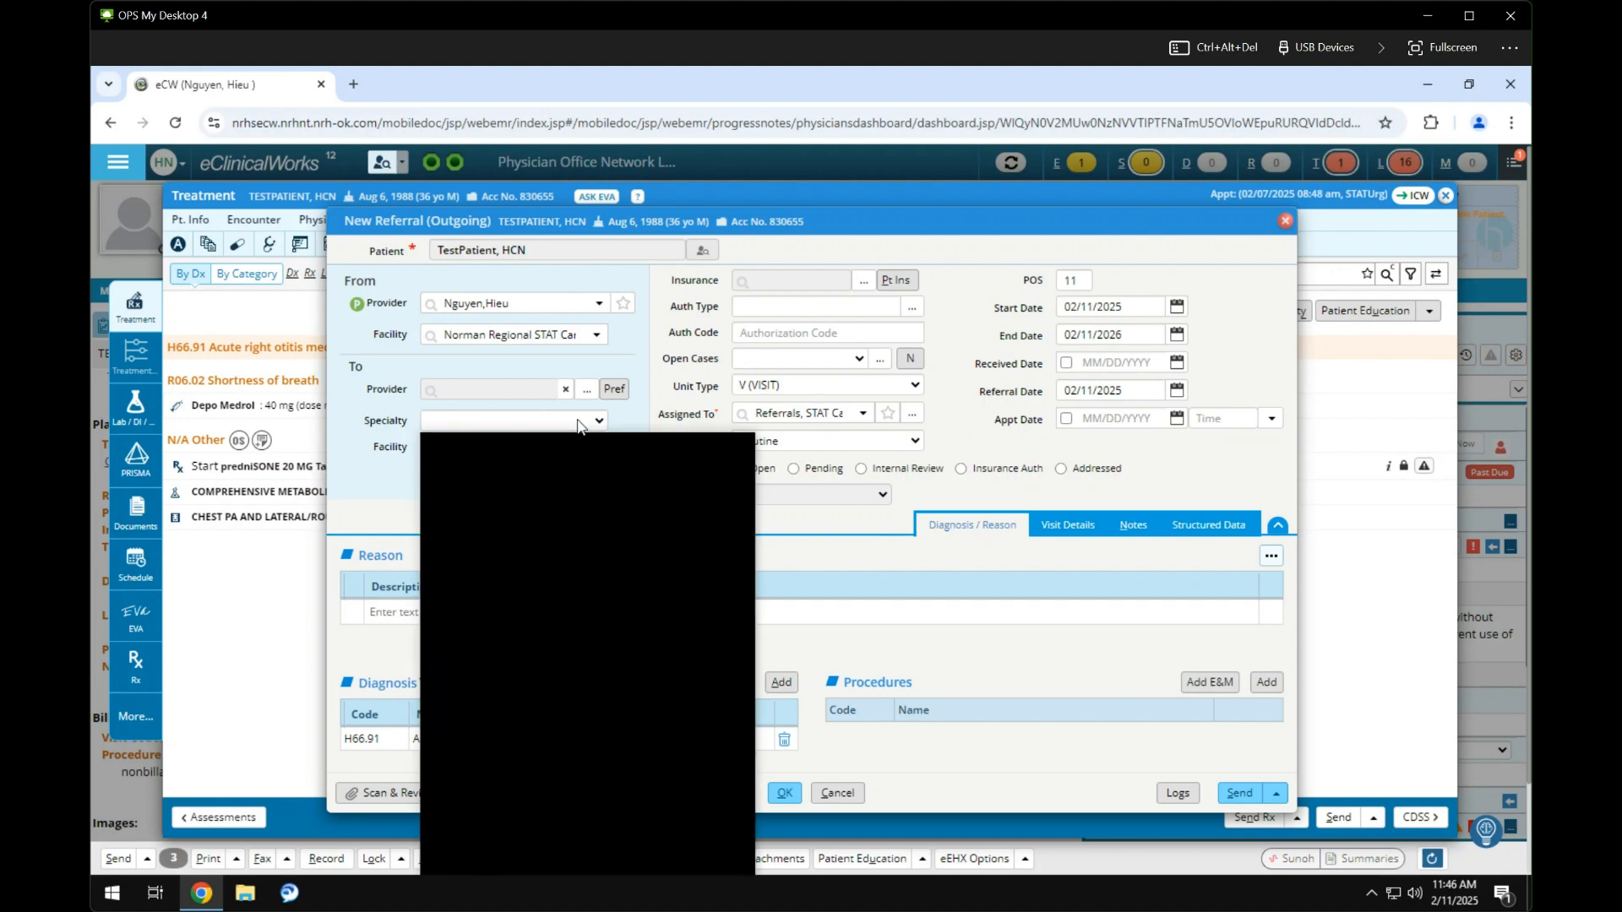
click(527, 383)
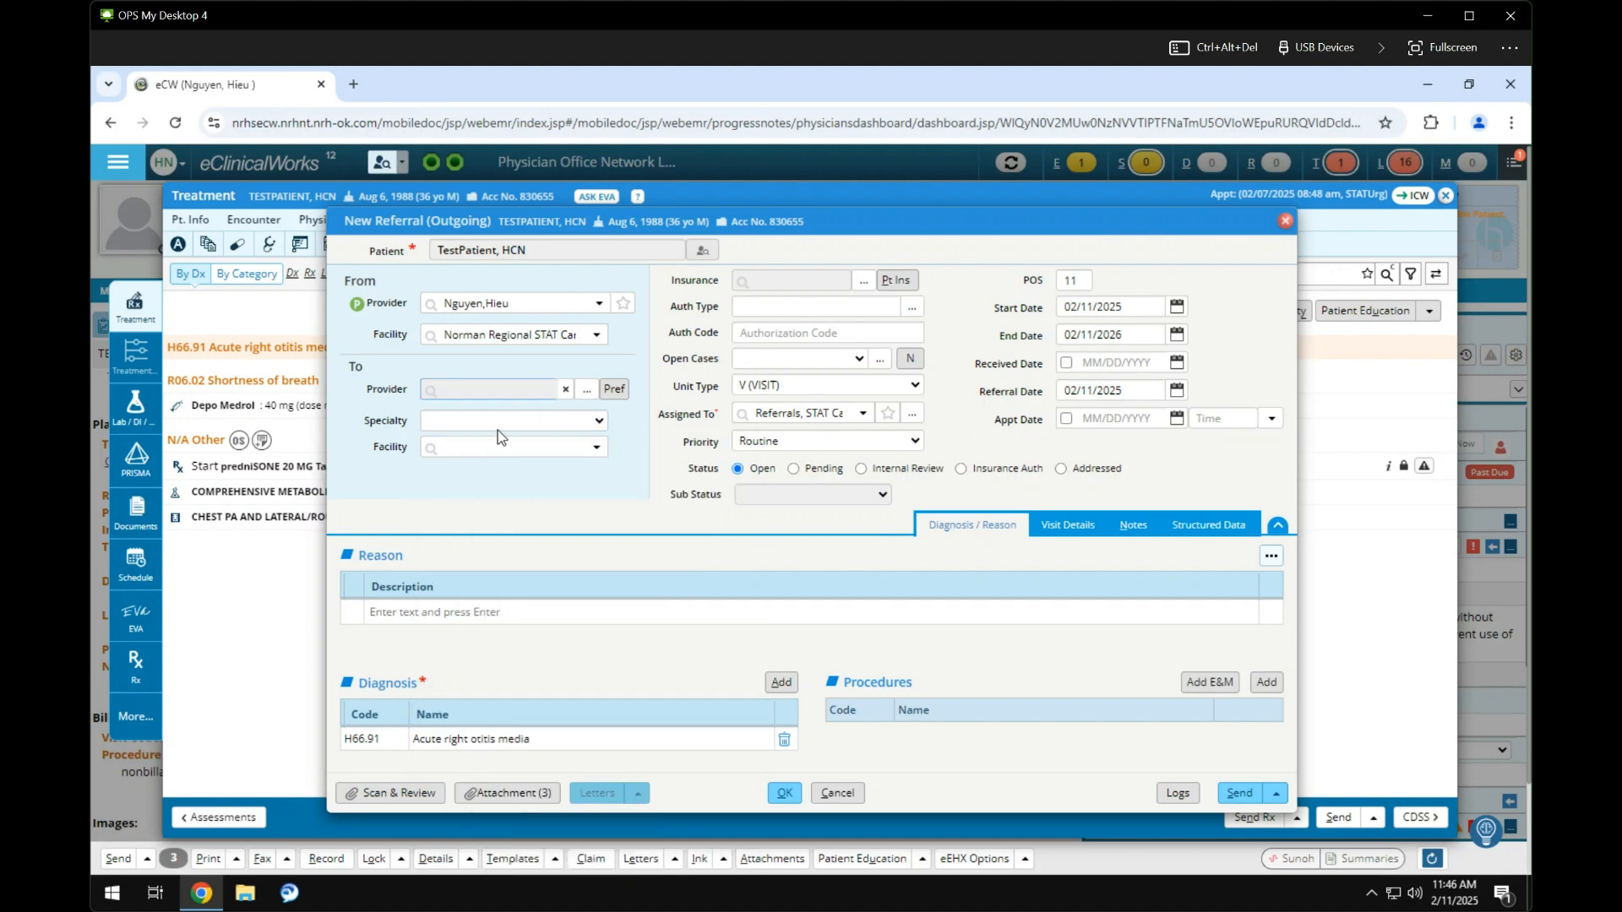
click(543, 421)
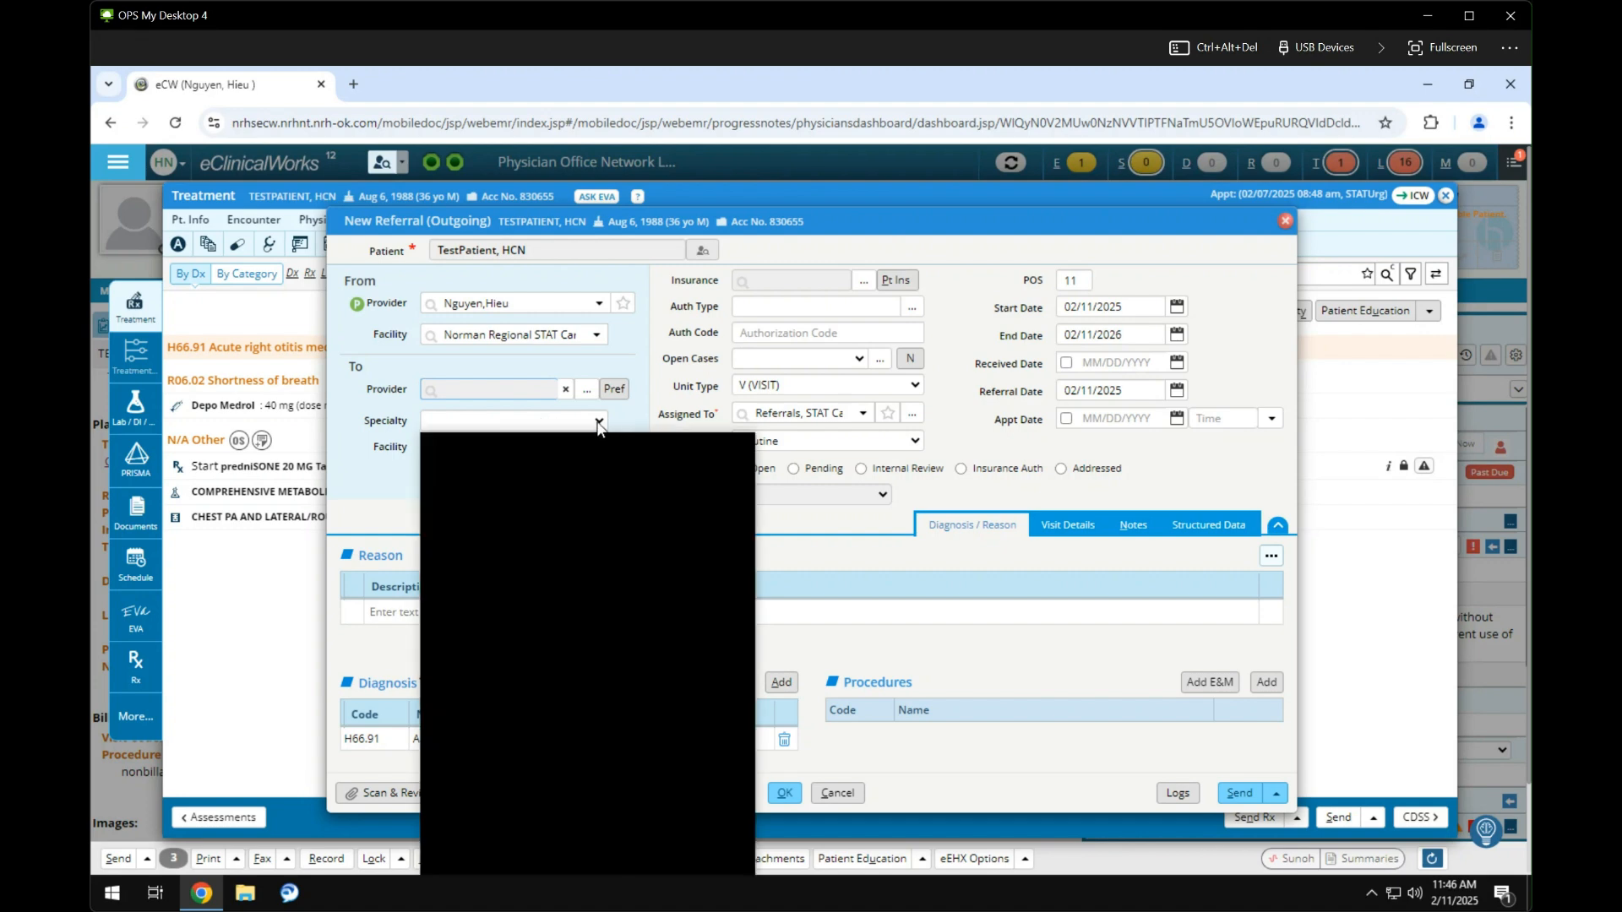
text(pul)
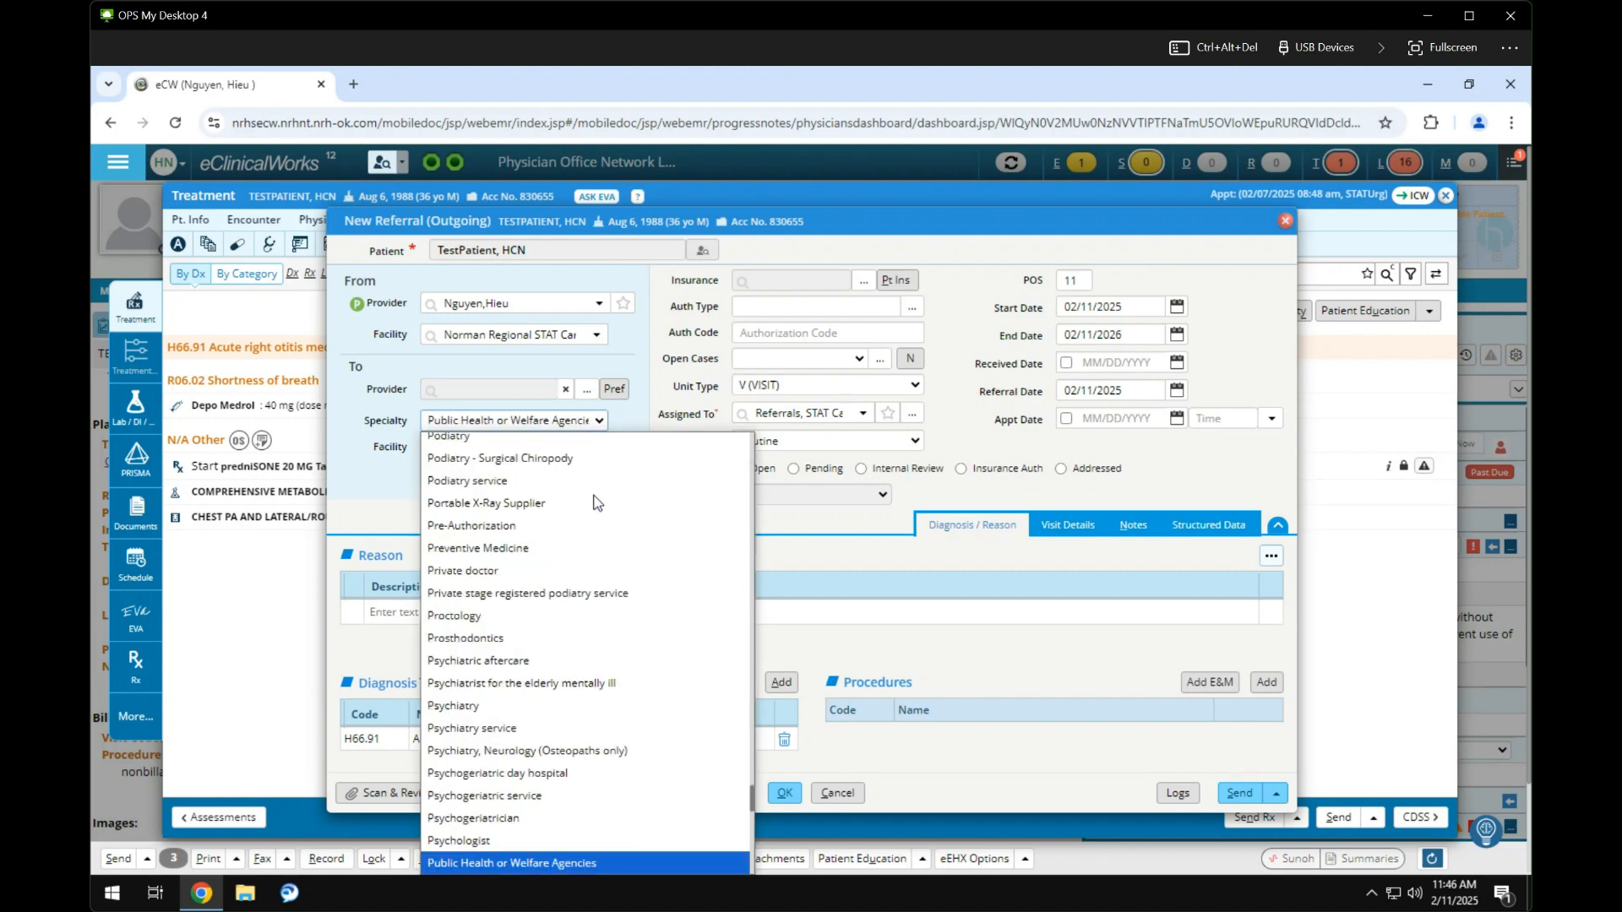
key(Return)
Step: Enter "Shortness of breath" as the referral reason
click(463, 610)
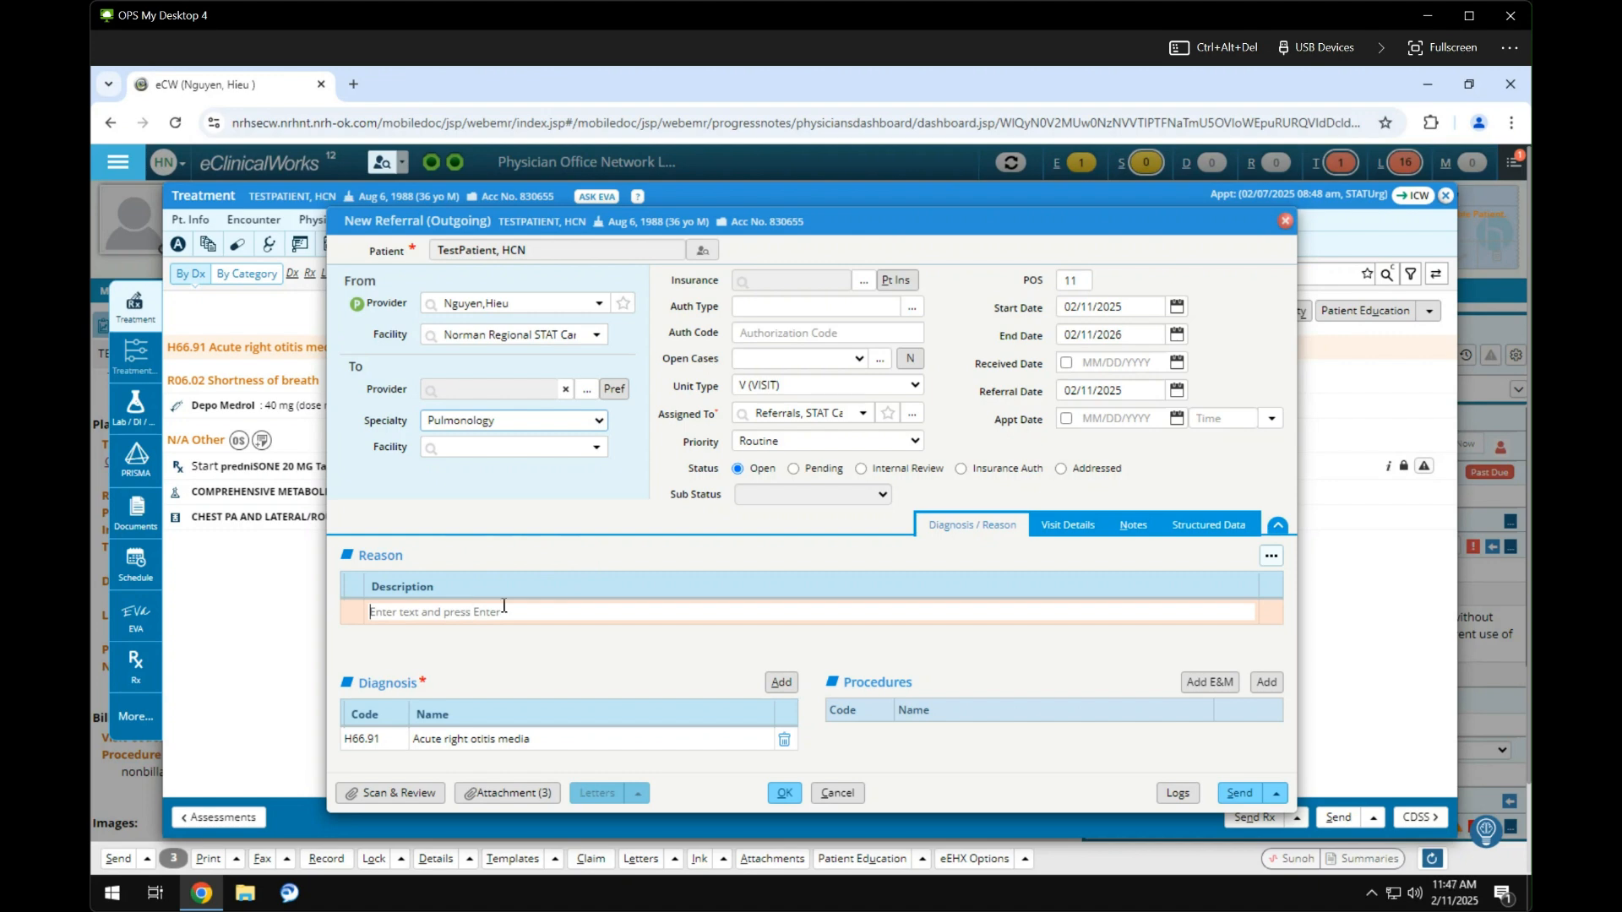
text(Shortness o)
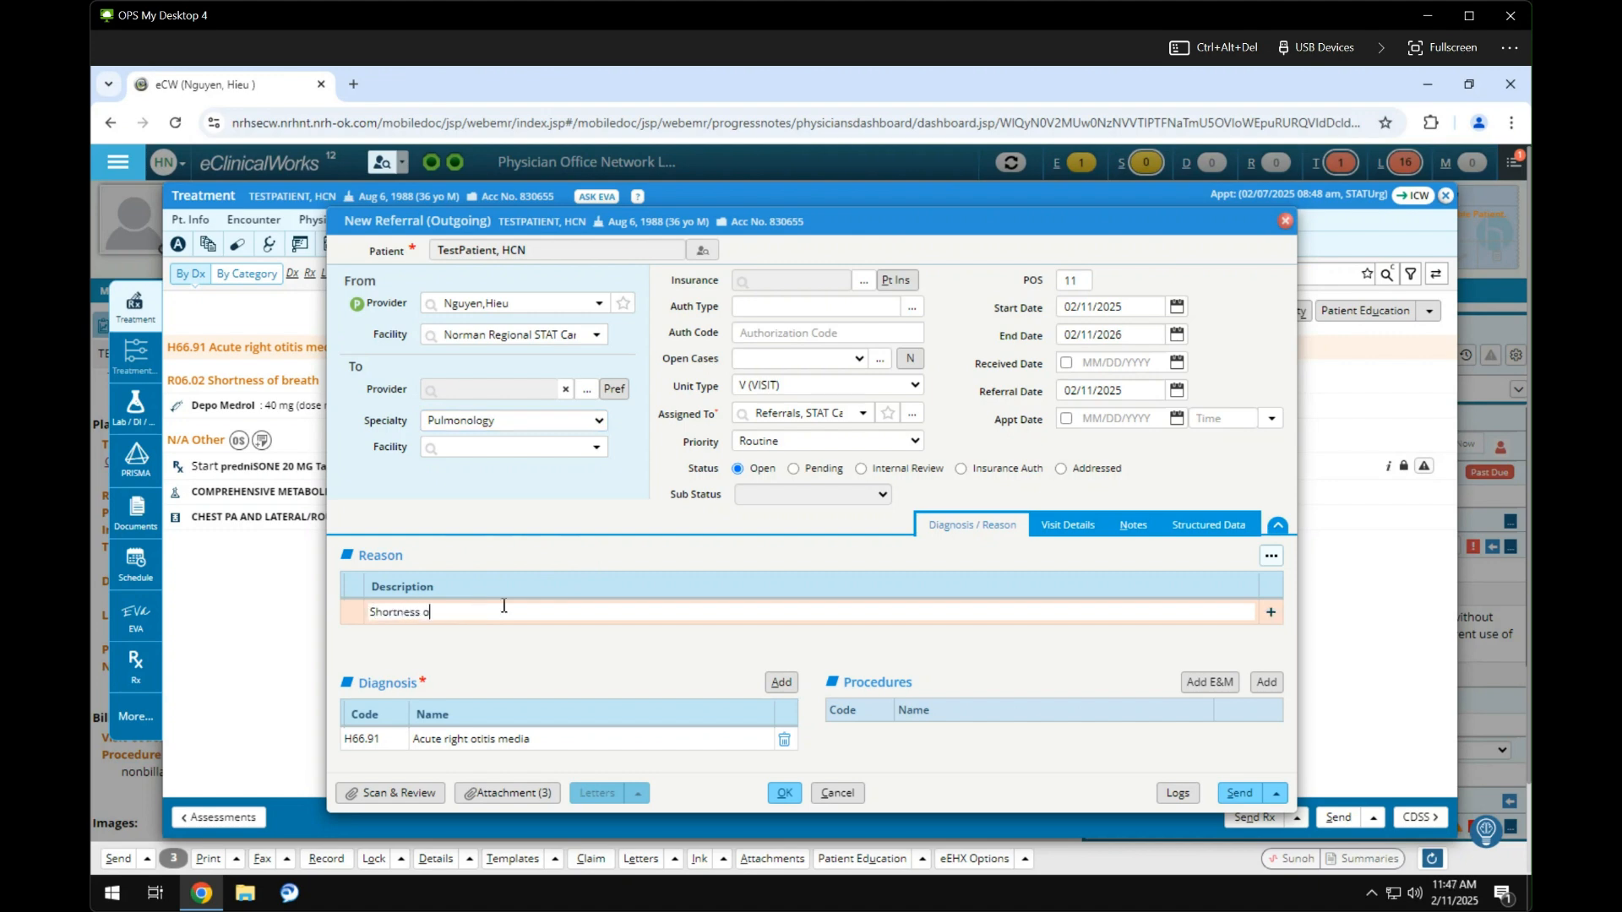
text(f breath)
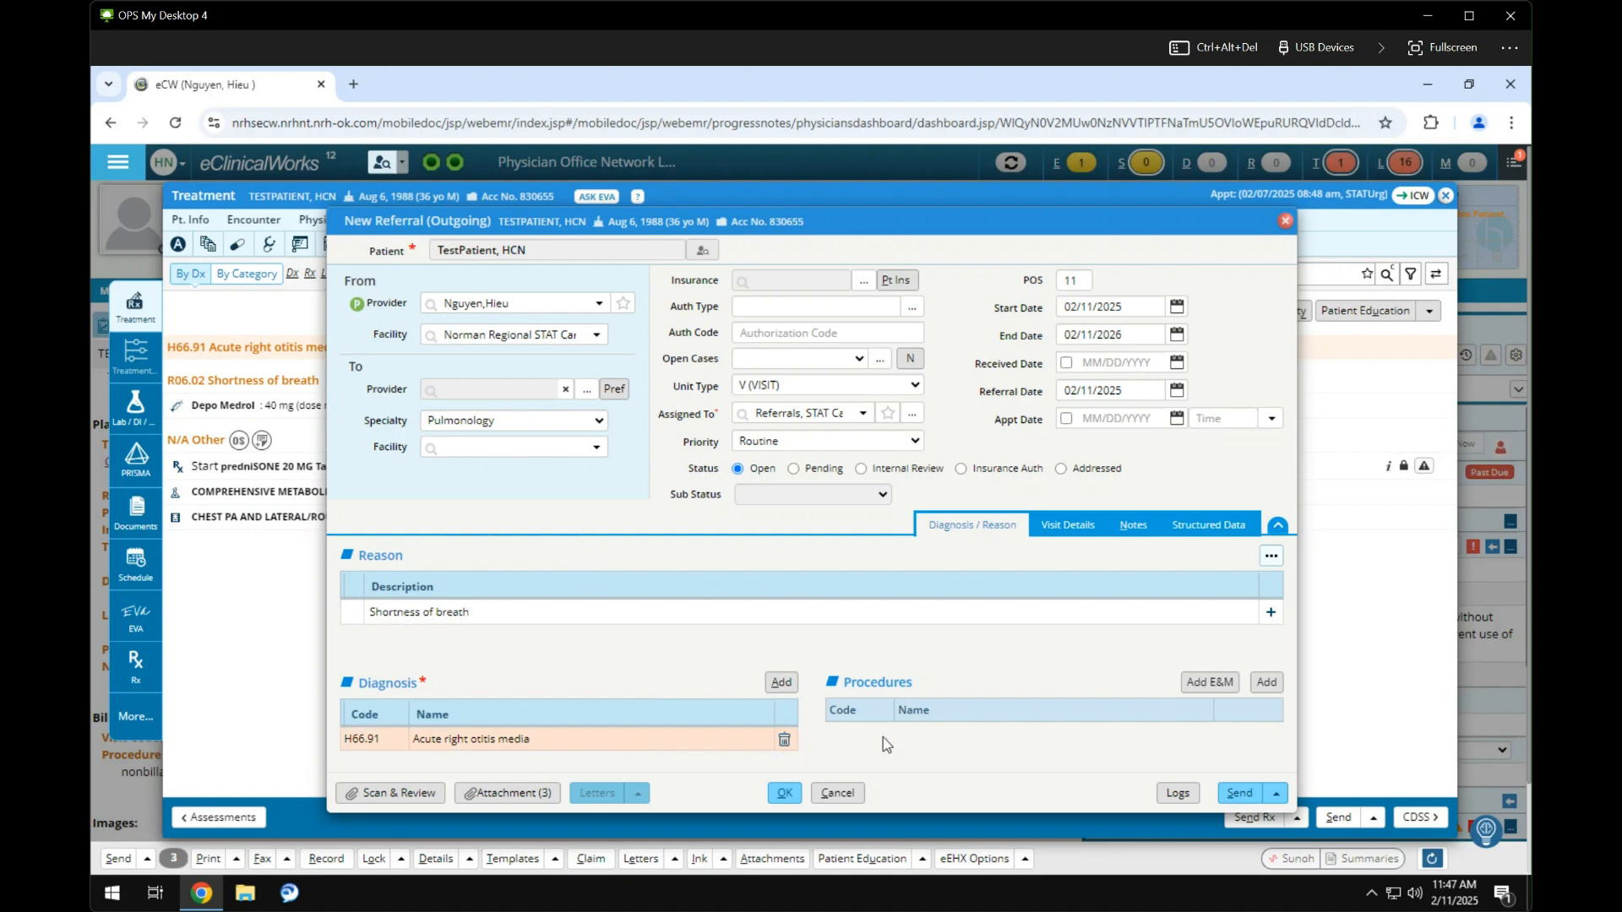
Step: Replace the referral's Acute right otitis media diagnosis with Shortness of breath (R06.02) and save the referral
click(784, 740)
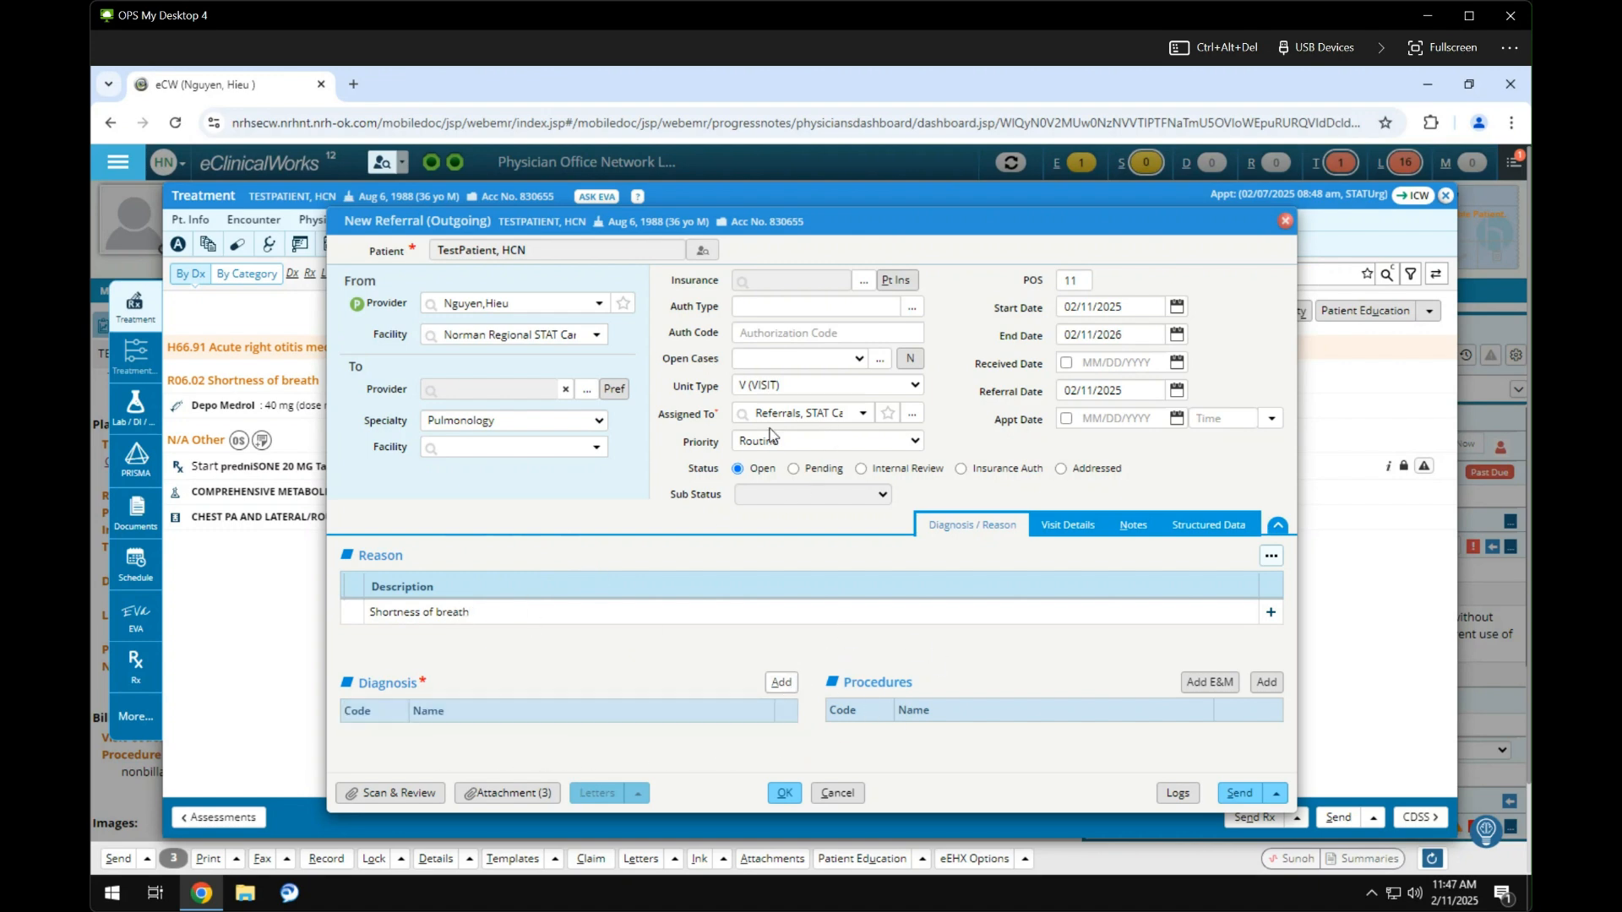
click(781, 682)
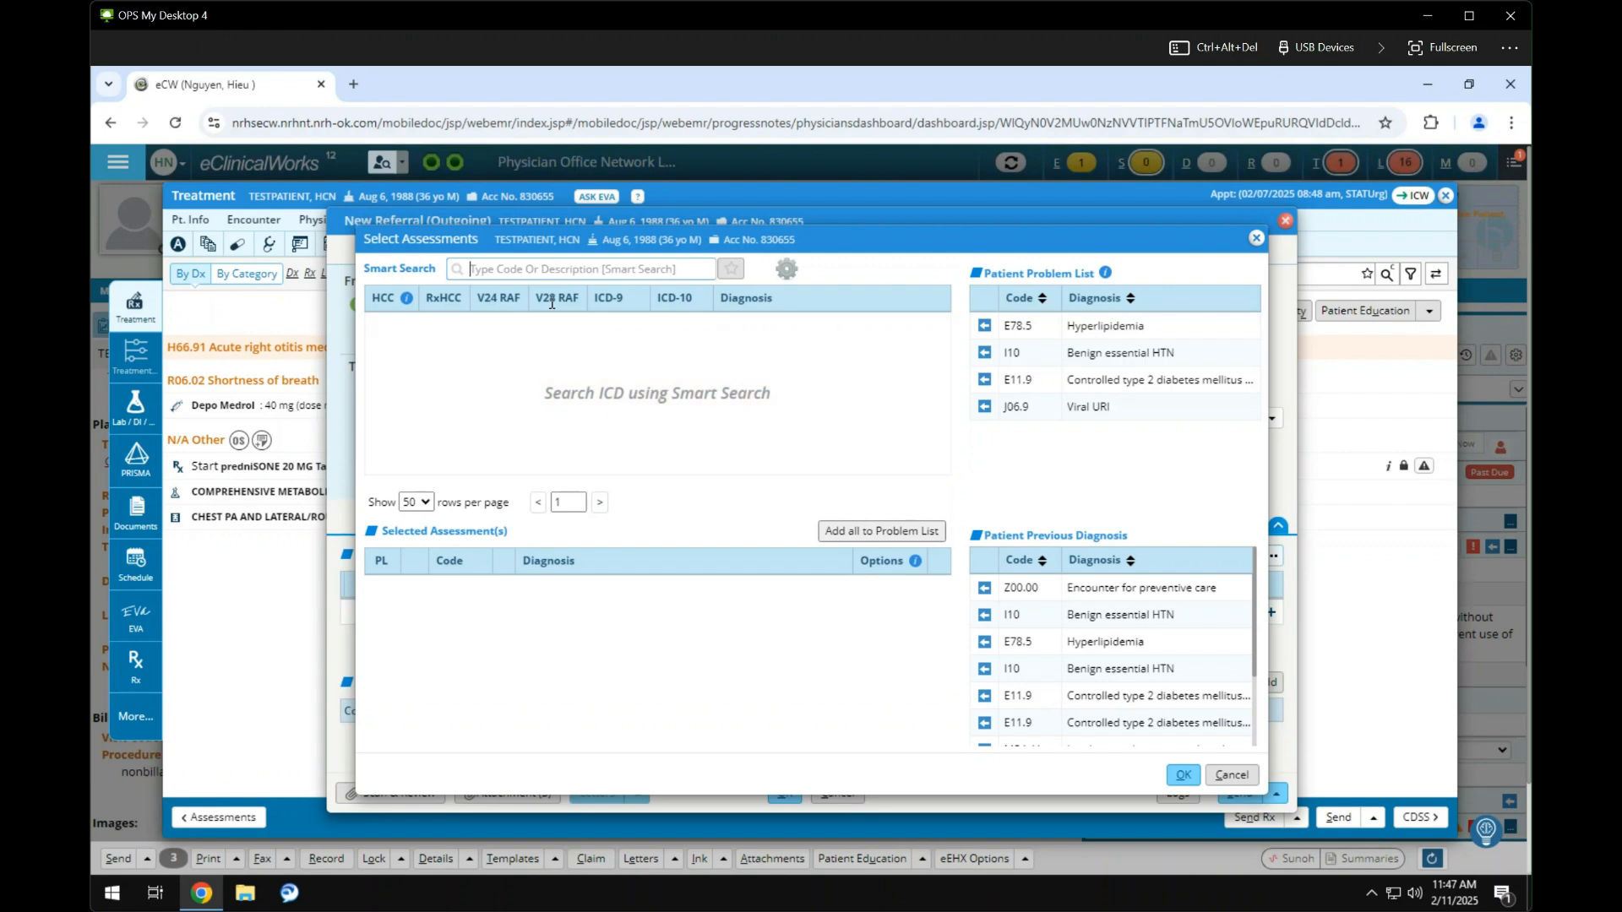
text(shortness of breath)
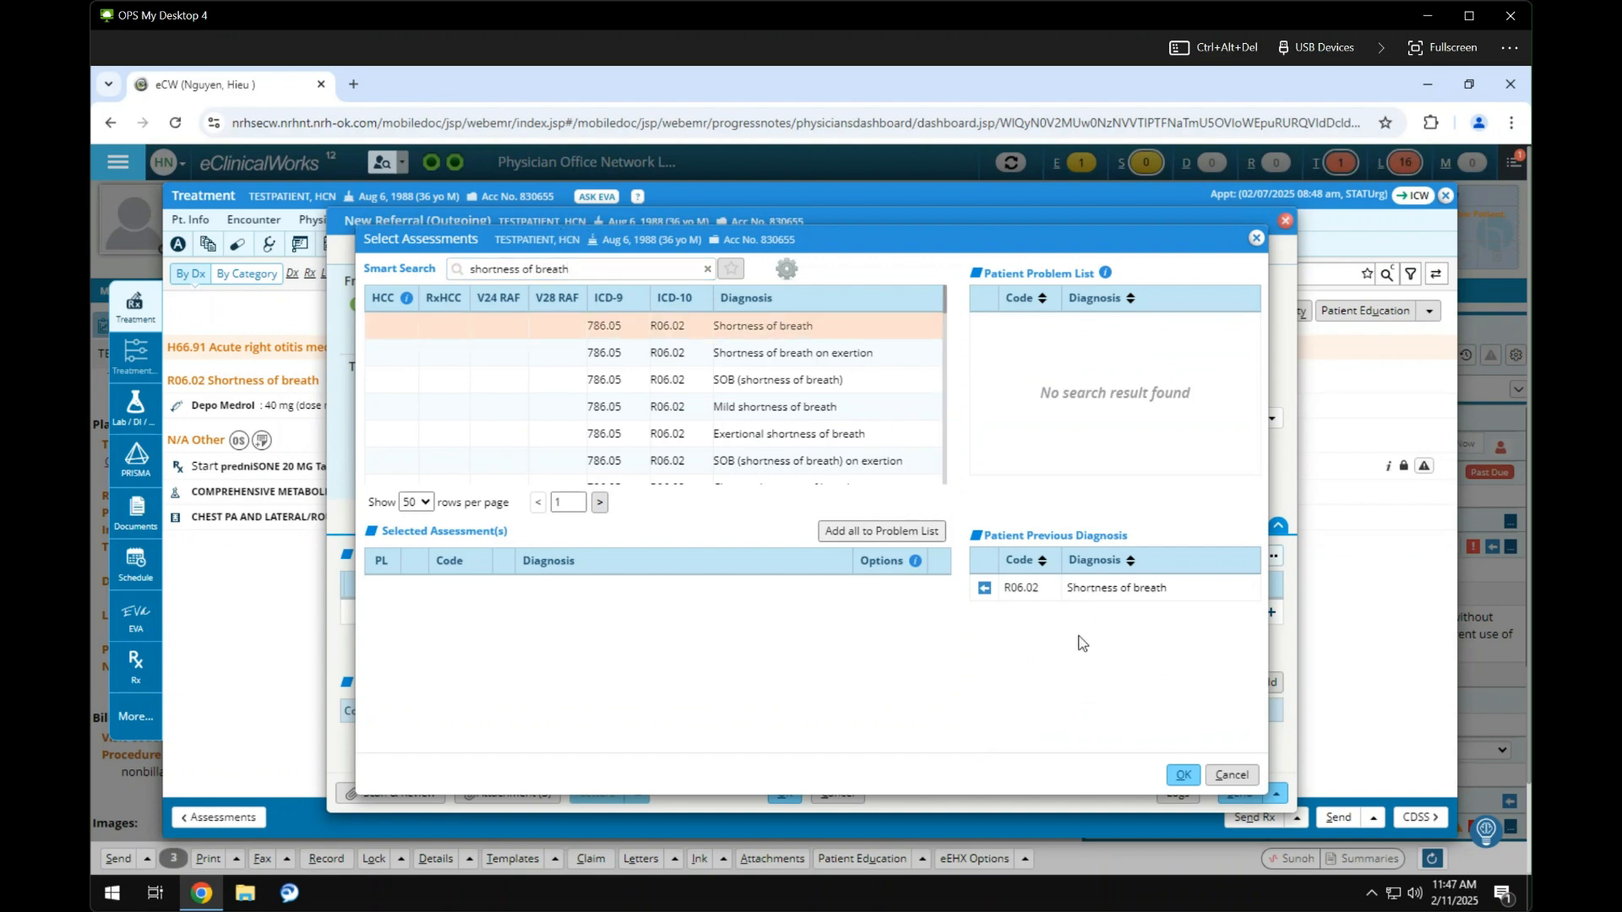
click(778, 329)
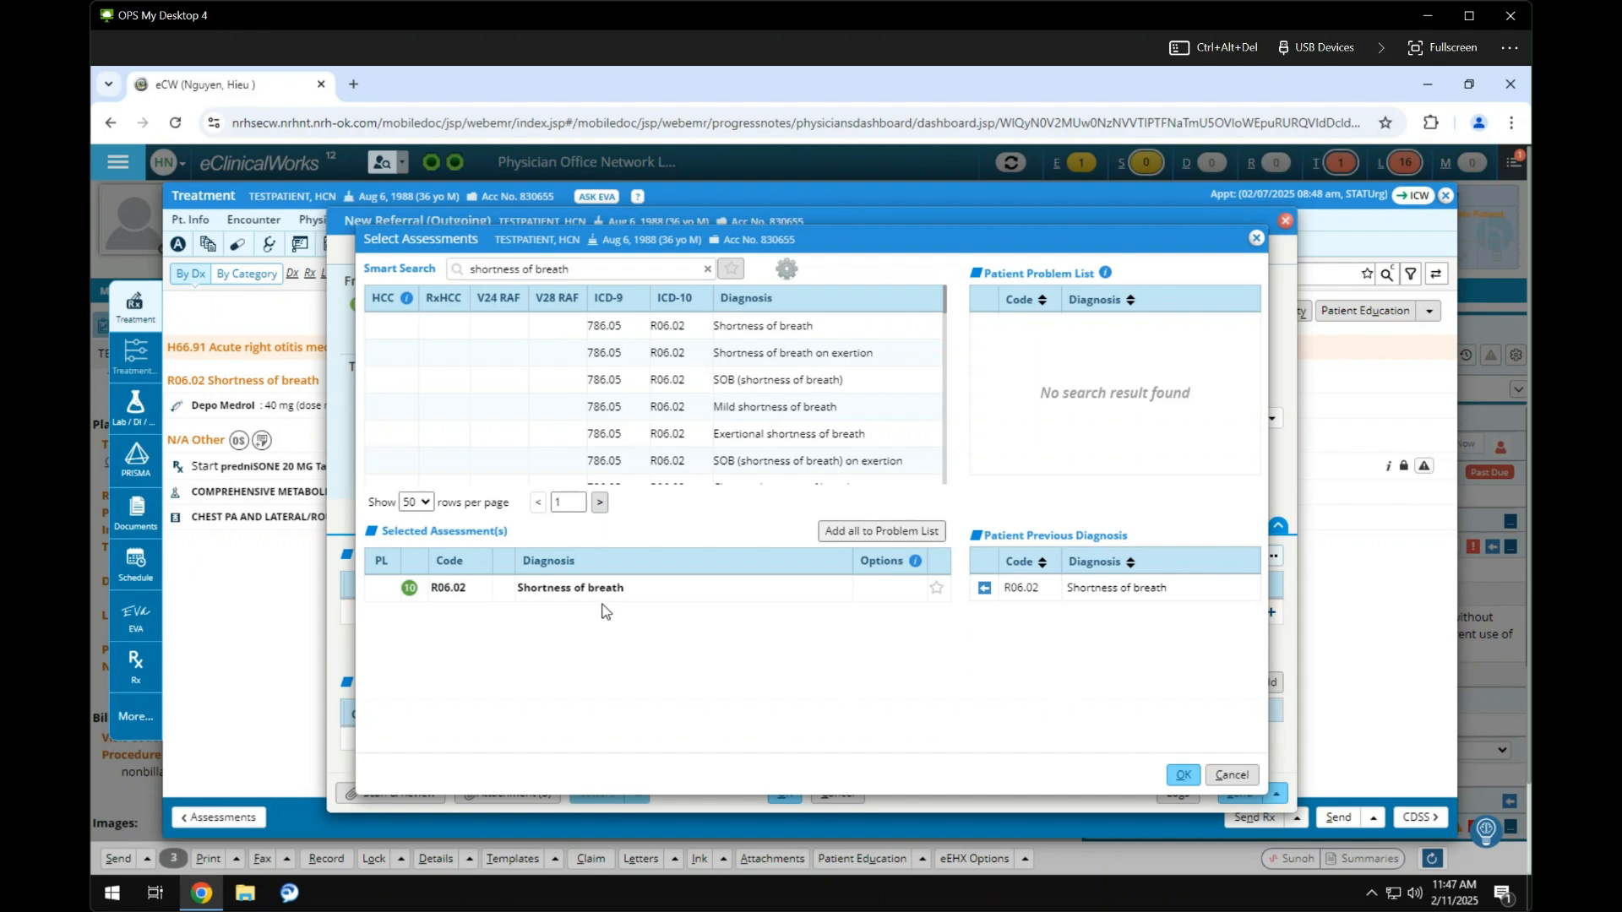
click(1182, 776)
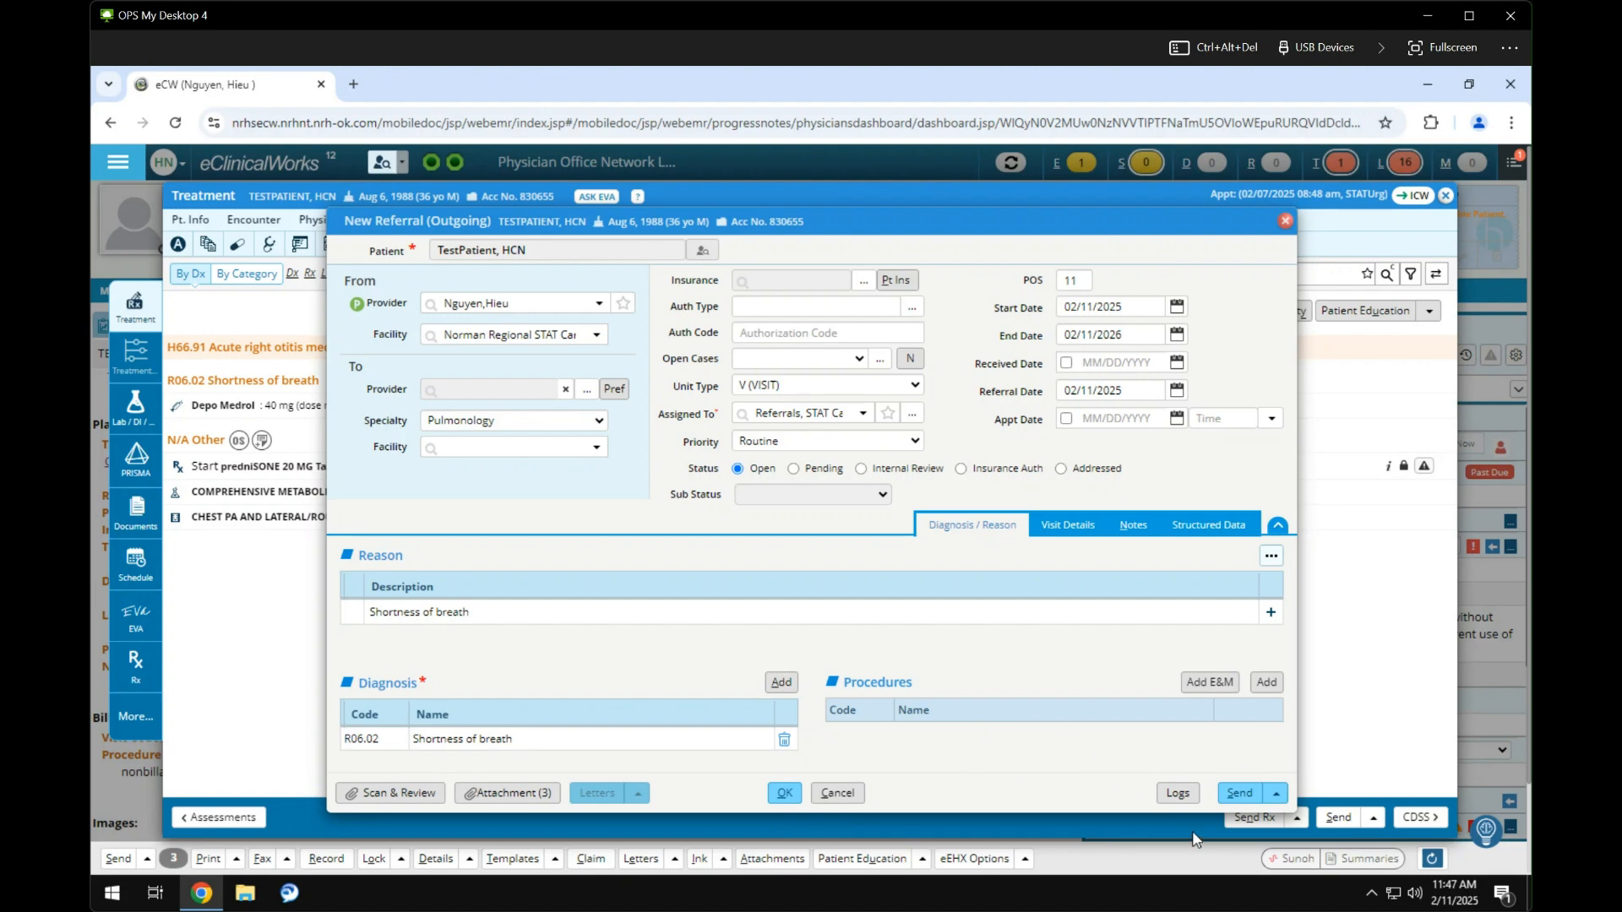
click(1275, 799)
click(786, 795)
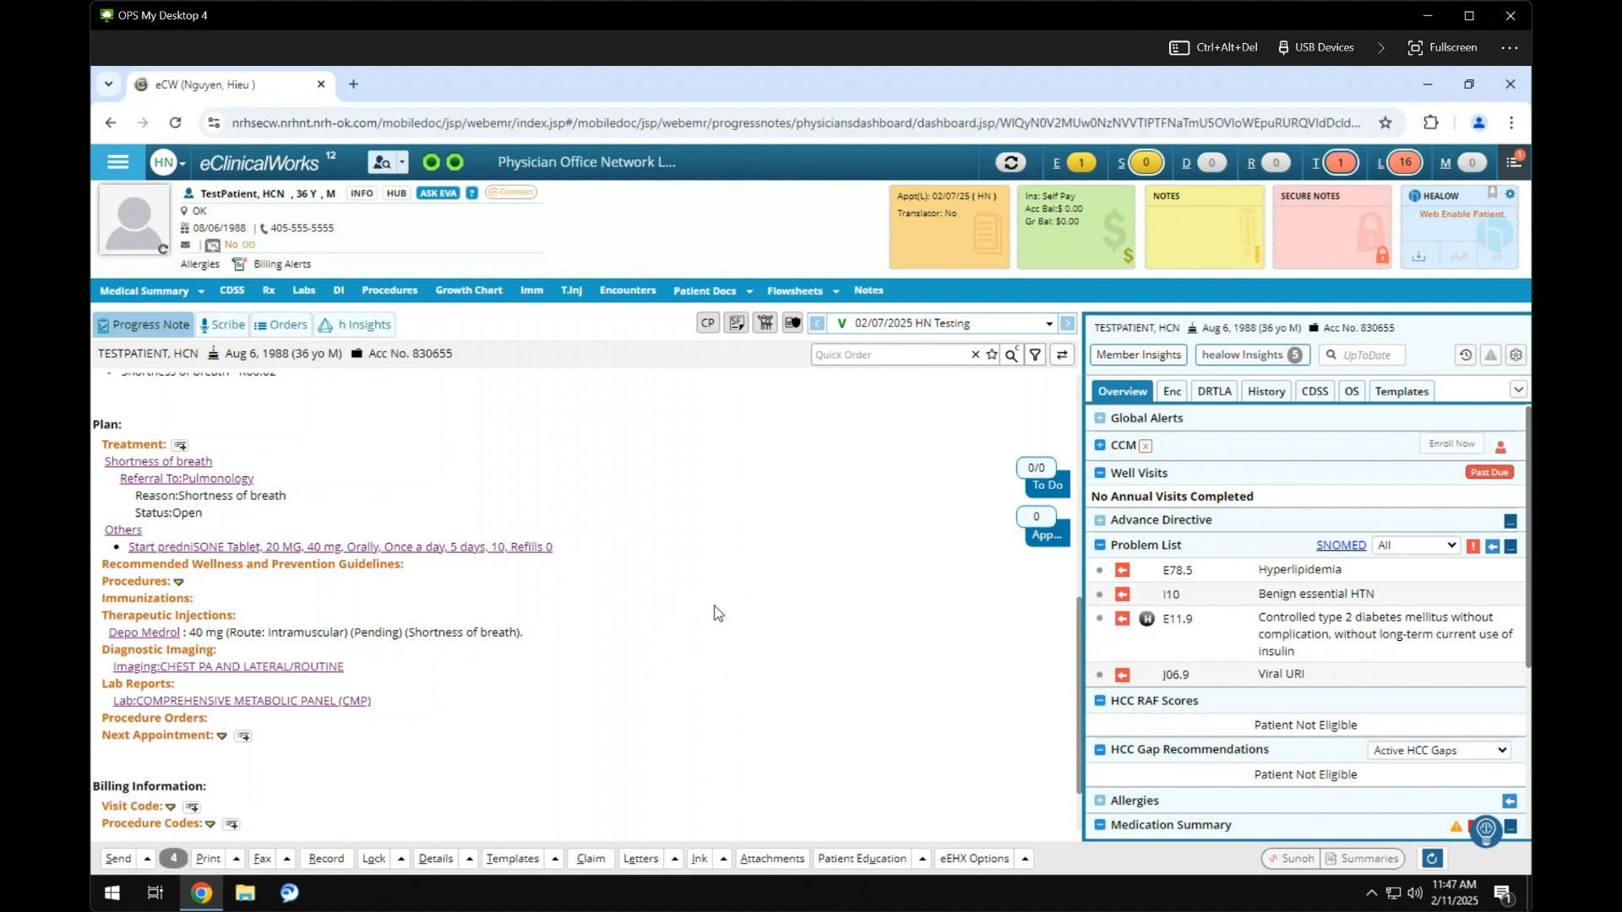
scroll(714, 605, up, 7)
scroll(646, 553, down, 1)
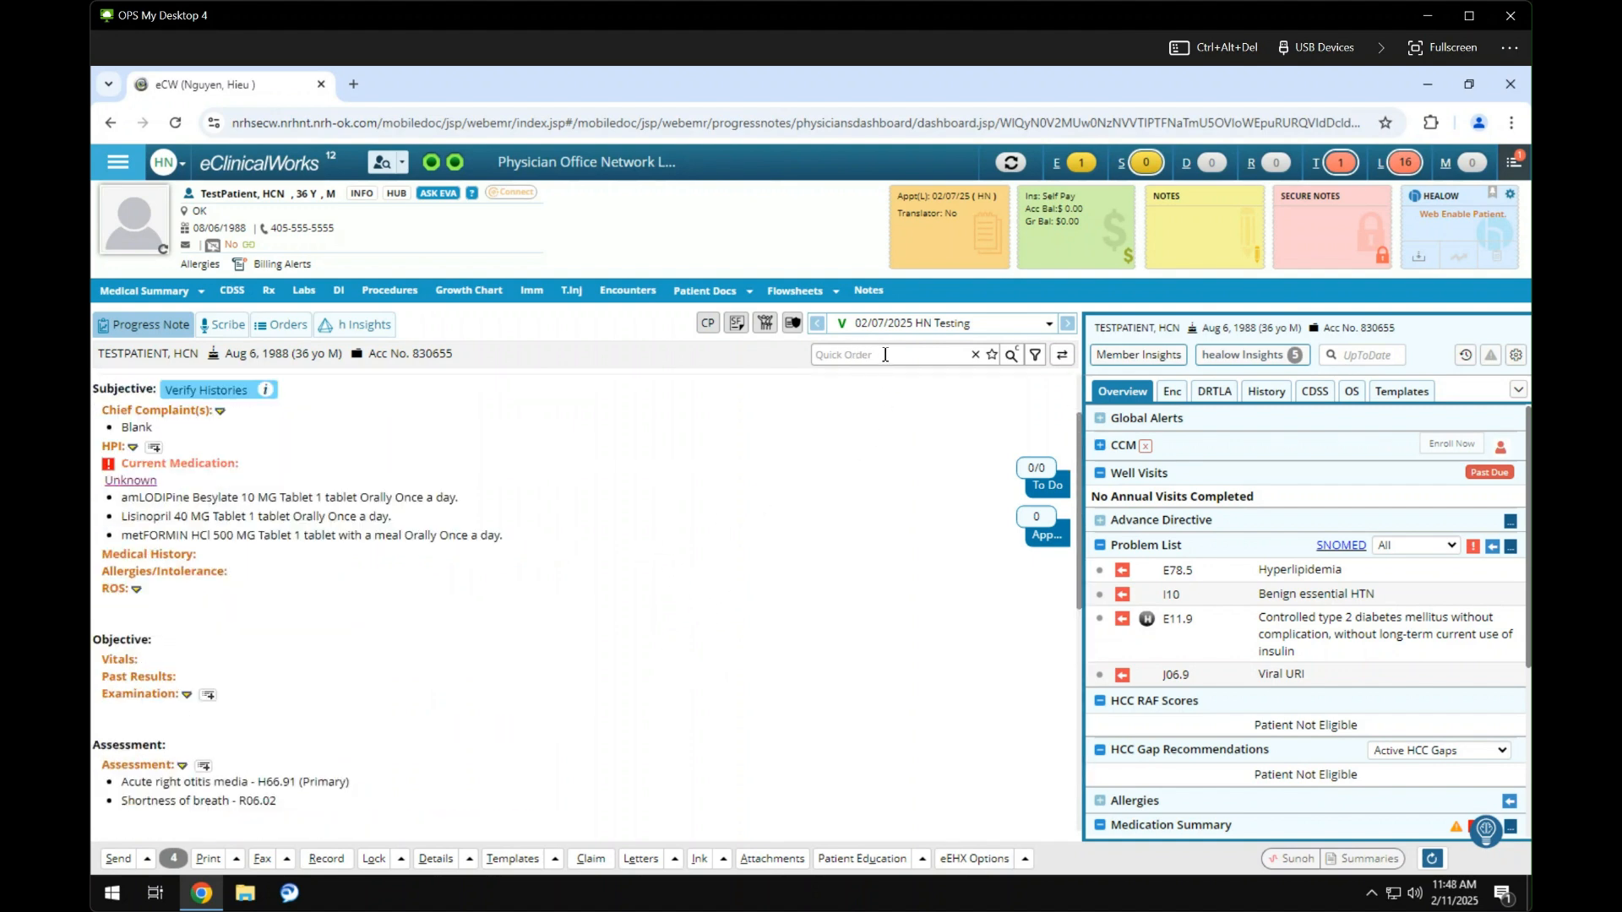
scroll(639, 515, down, 5)
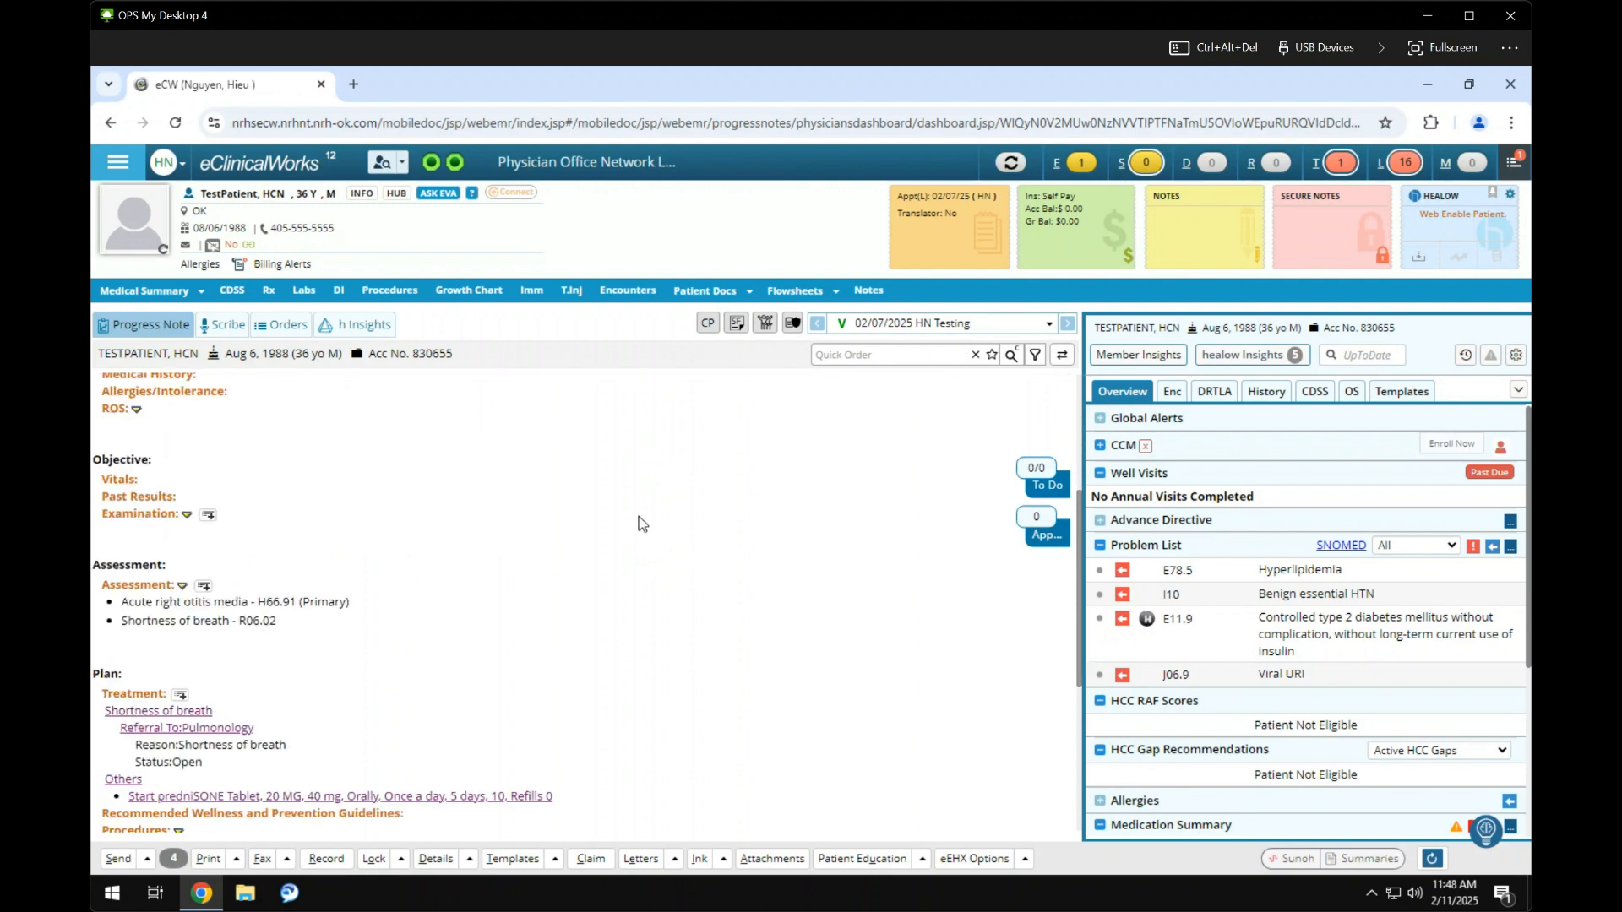